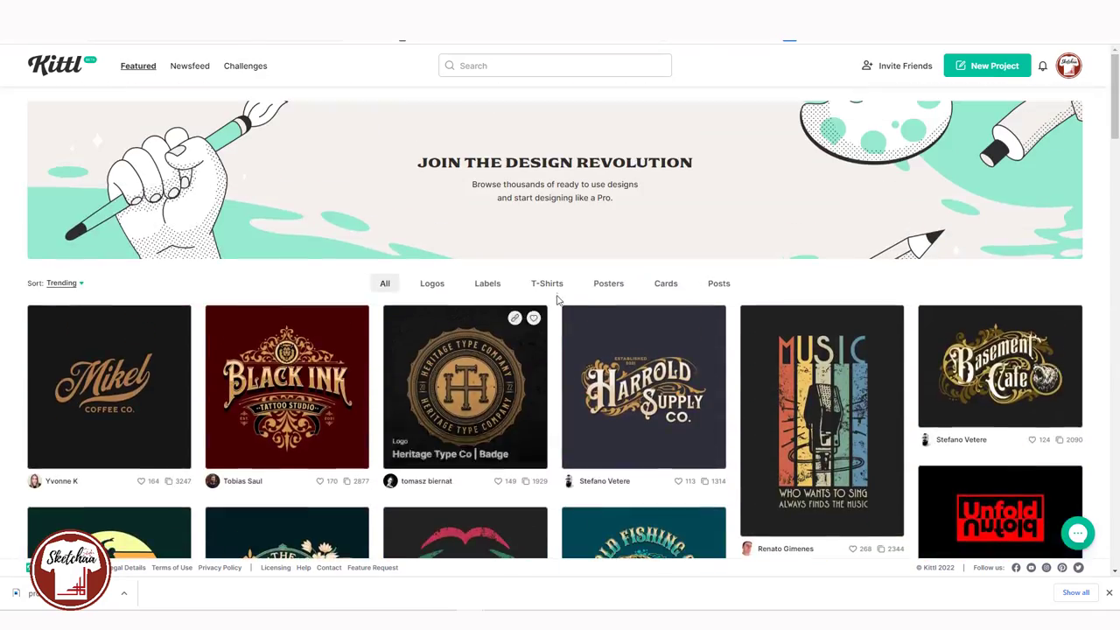
Filter the featured designs to T-Shirts and look through the trending templates
left_click(551, 285)
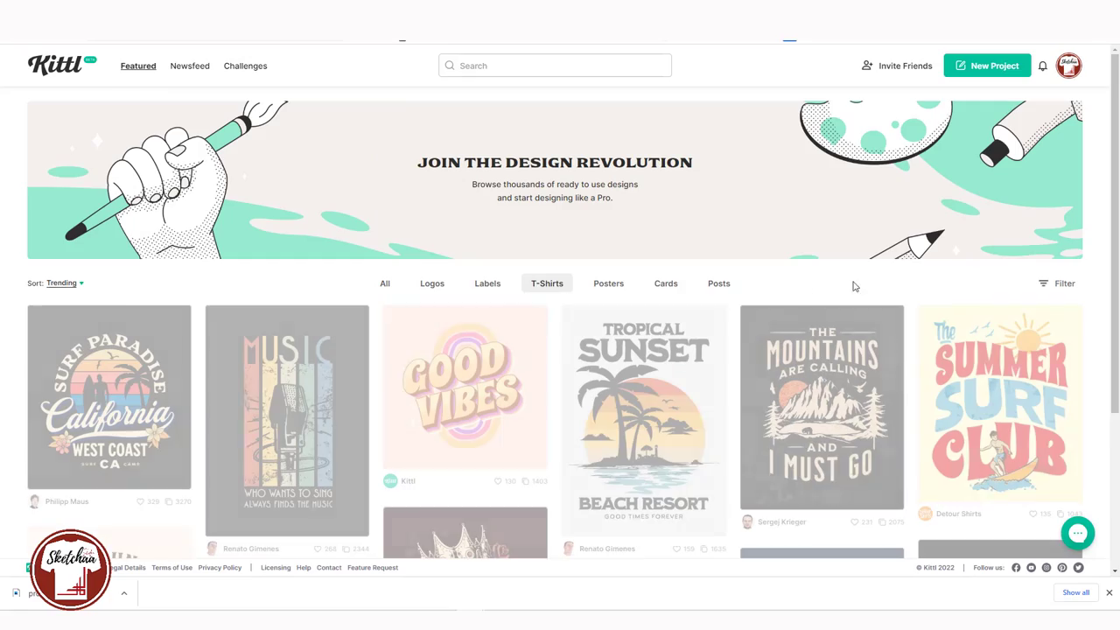
scroll(799, 259, "down", 3)
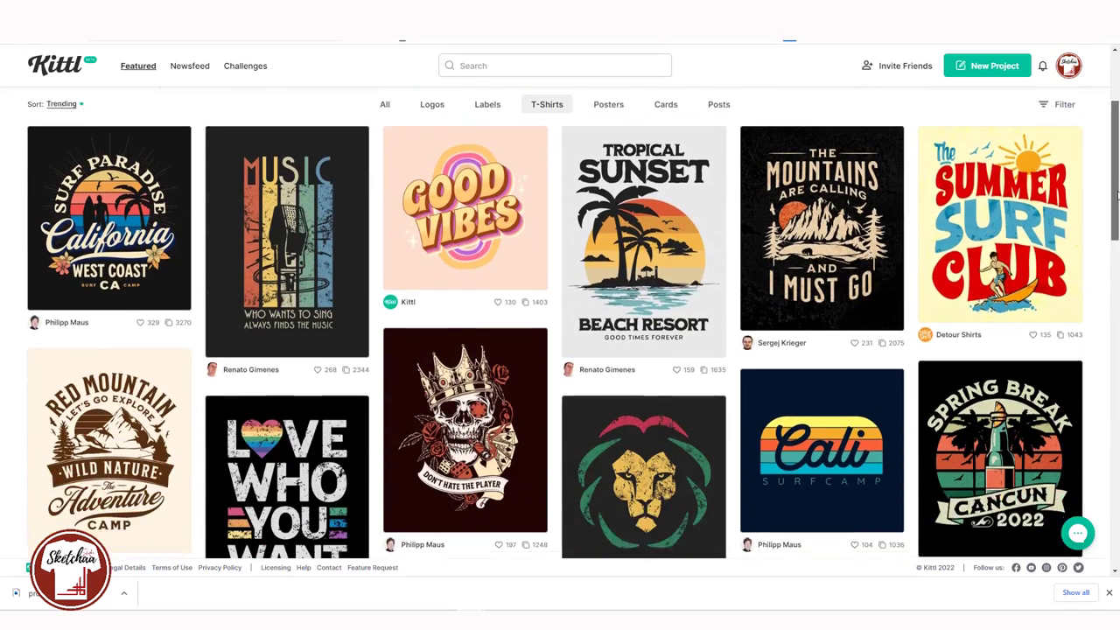
scroll(1117, 223, "down", 2)
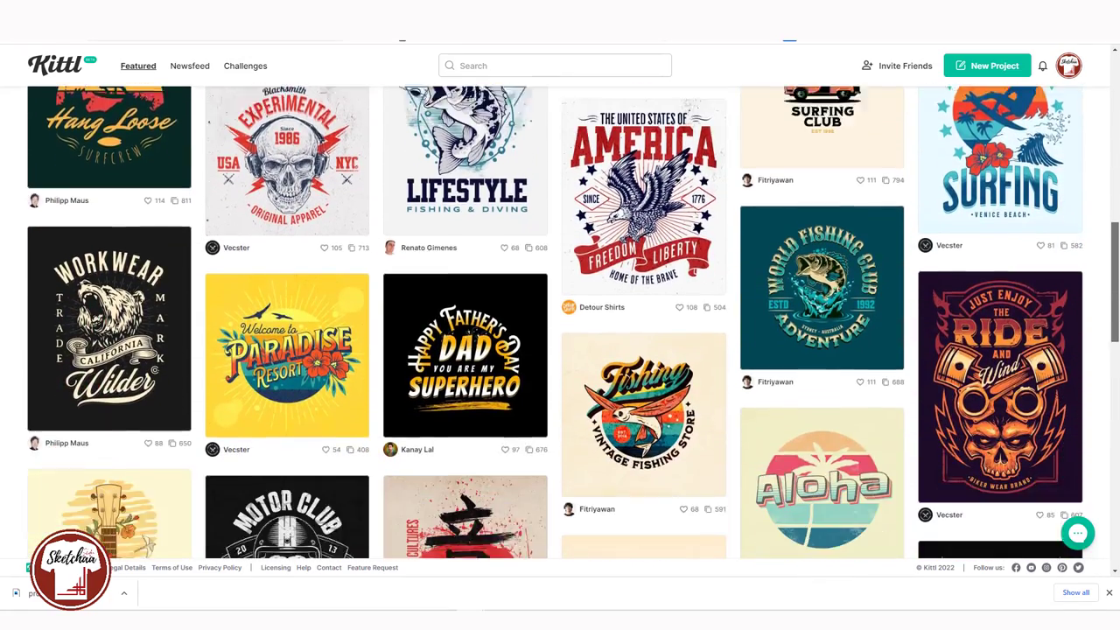
scroll(573, 289, "down", 4)
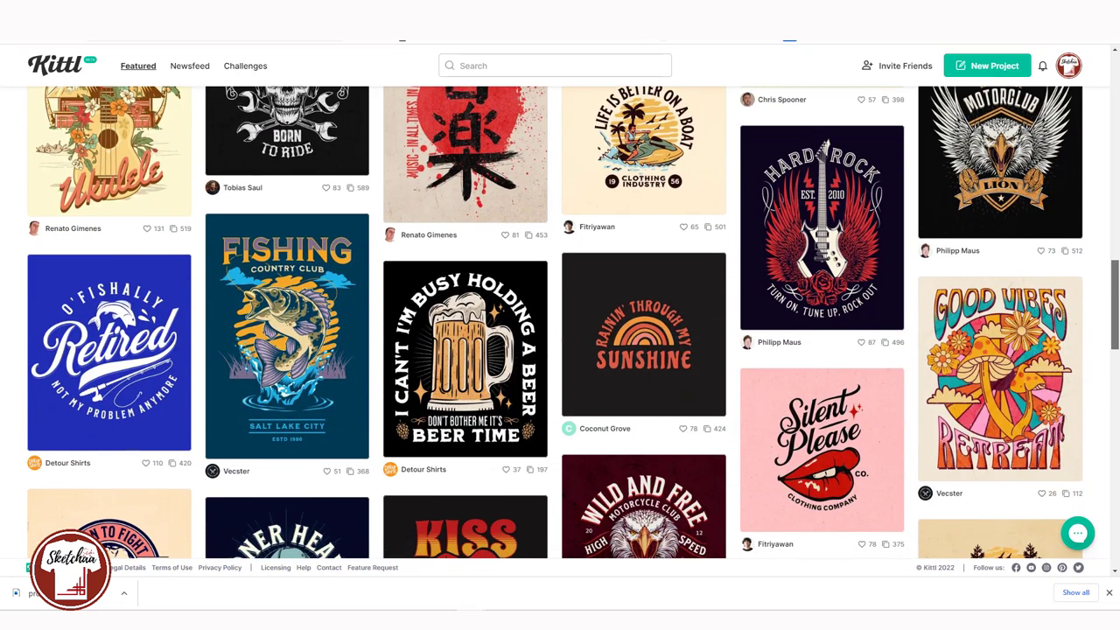
left_click_drag(1116, 303, 1115, 308)
scroll(573, 323, "down", 2)
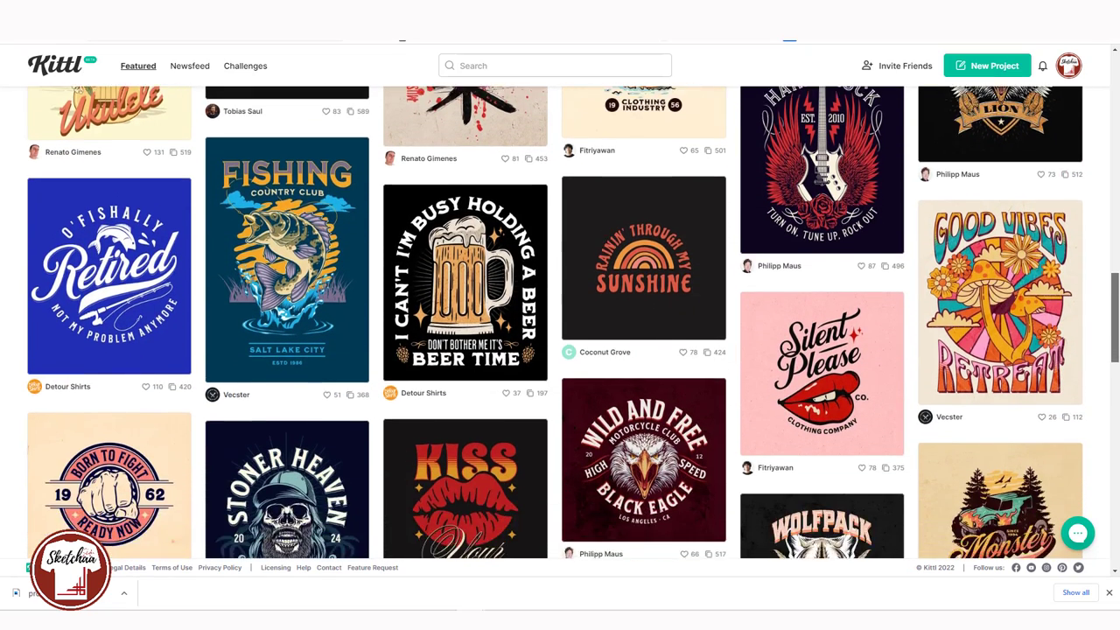
scroll(573, 323, "up", 1)
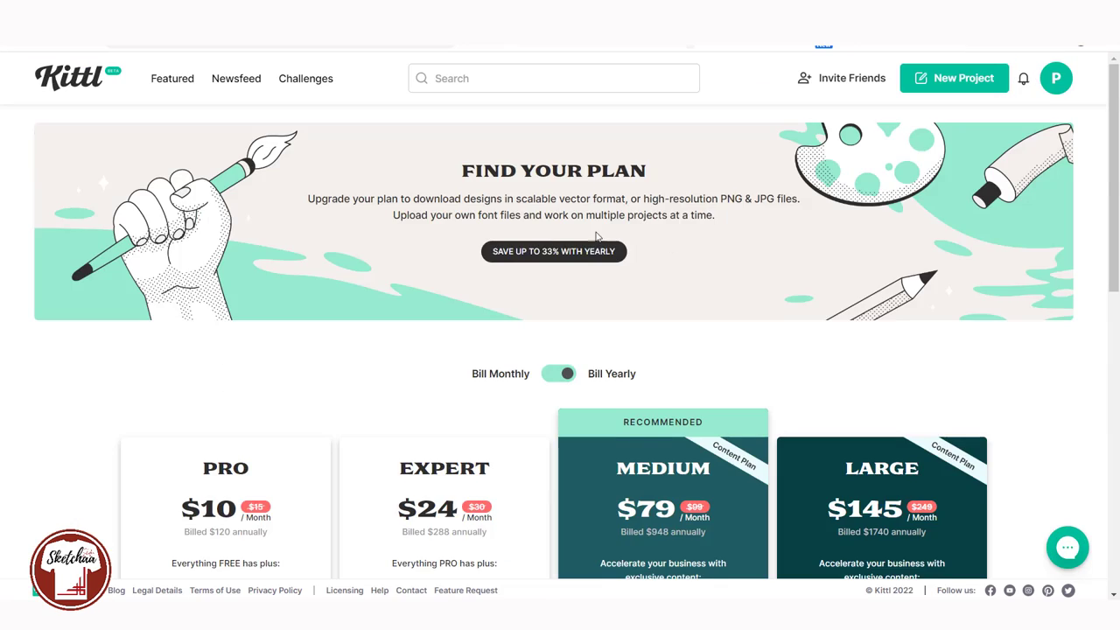
Examine the subscription plans with yearly billing, including the free plan's details
scroll(532, 243, "down", 5)
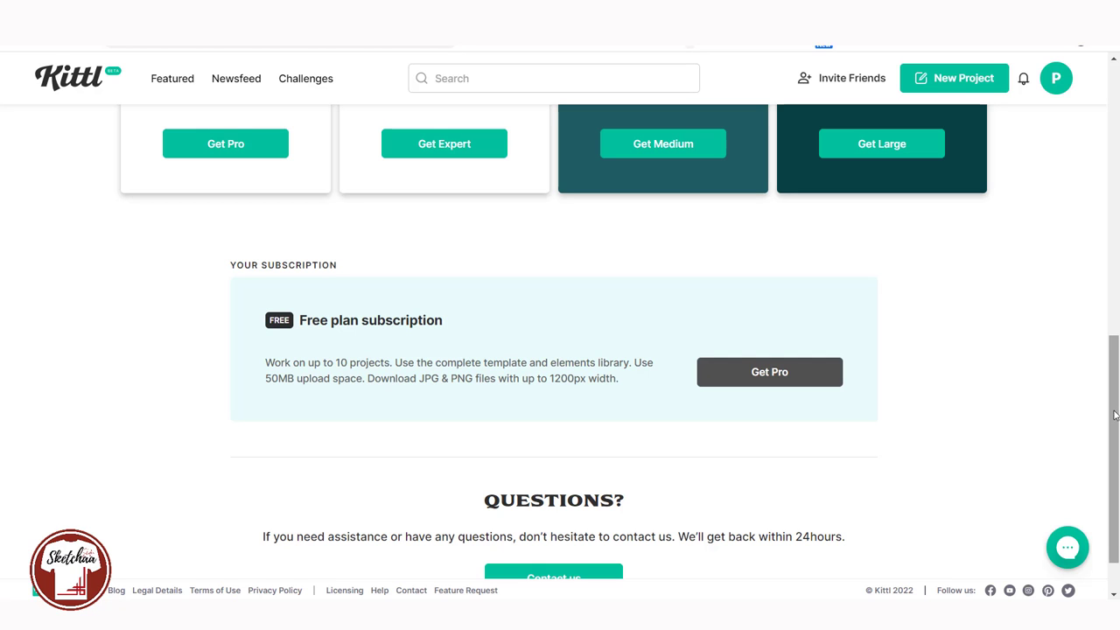
left_click_drag(1115, 468, 1117, 264)
scroll(516, 262, "down", 7)
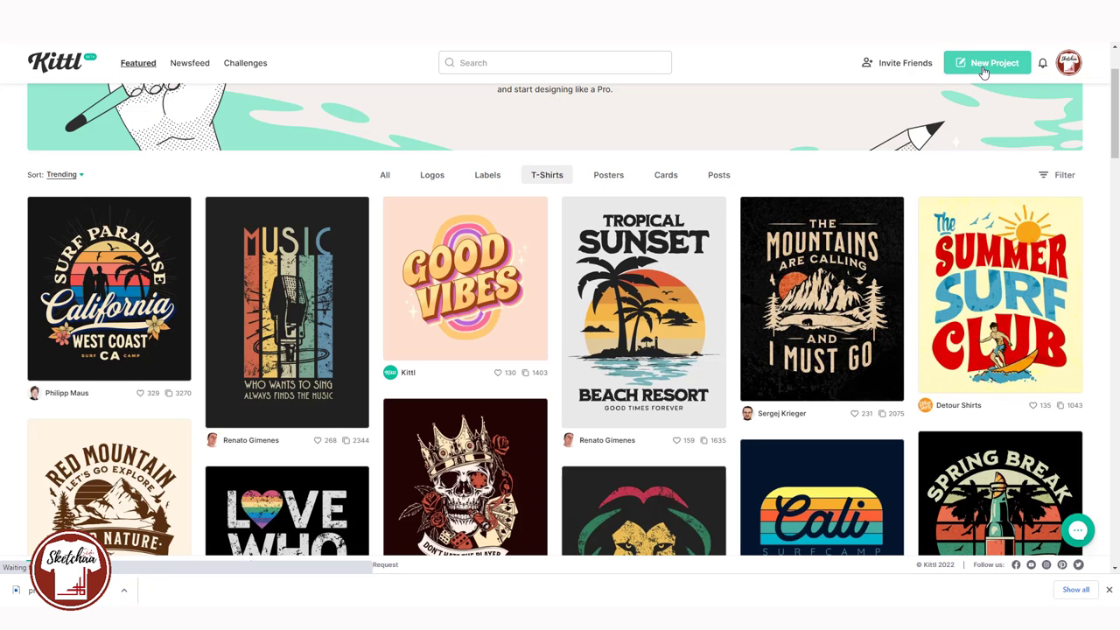
Create a new blank project
left_click(984, 70)
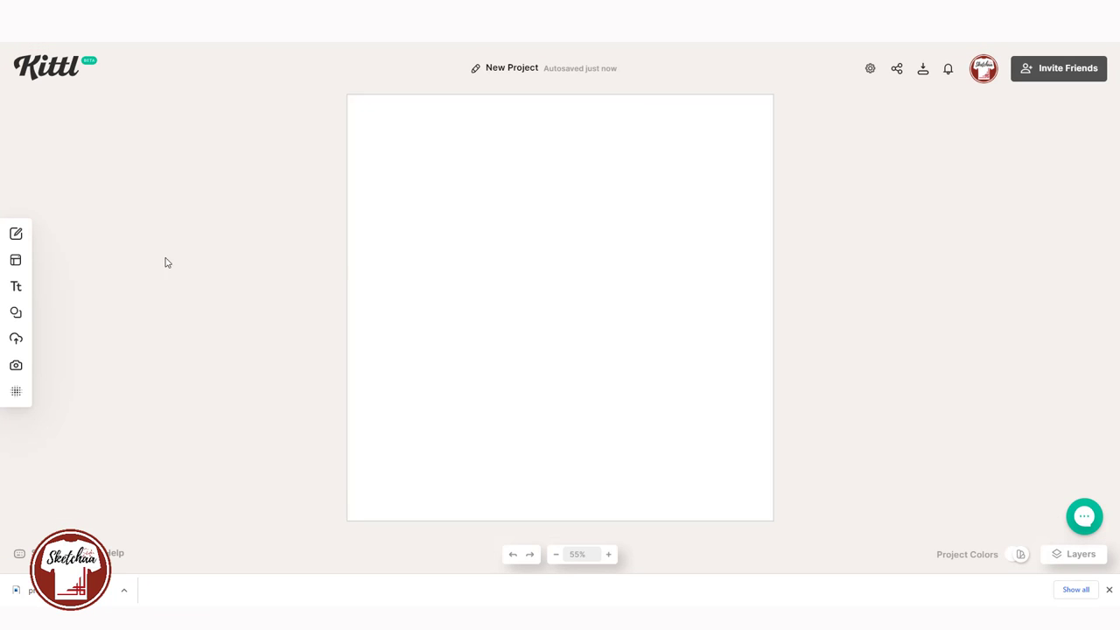
Open the design templates and look through the logo categories
mouse_move(18, 234)
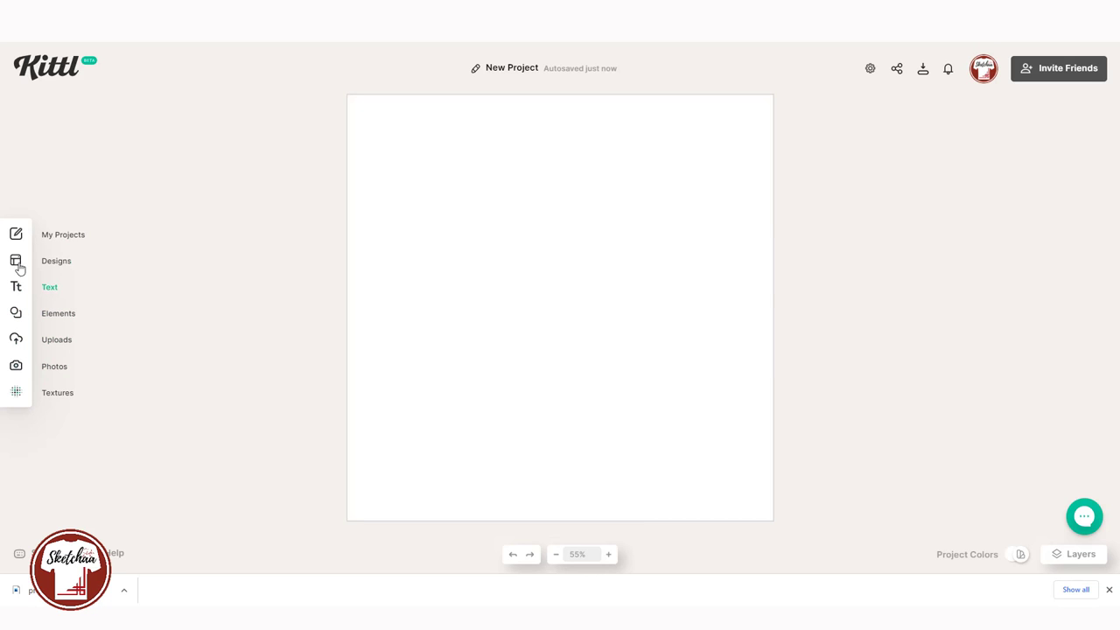
left_click(19, 262)
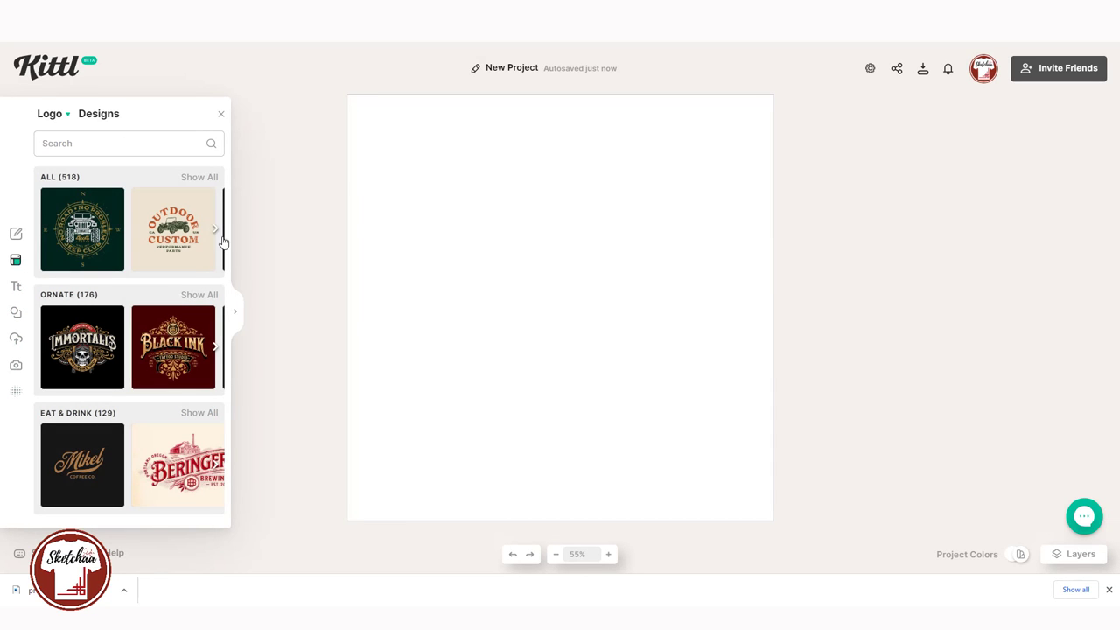
scroll(100, 322, "down", 3)
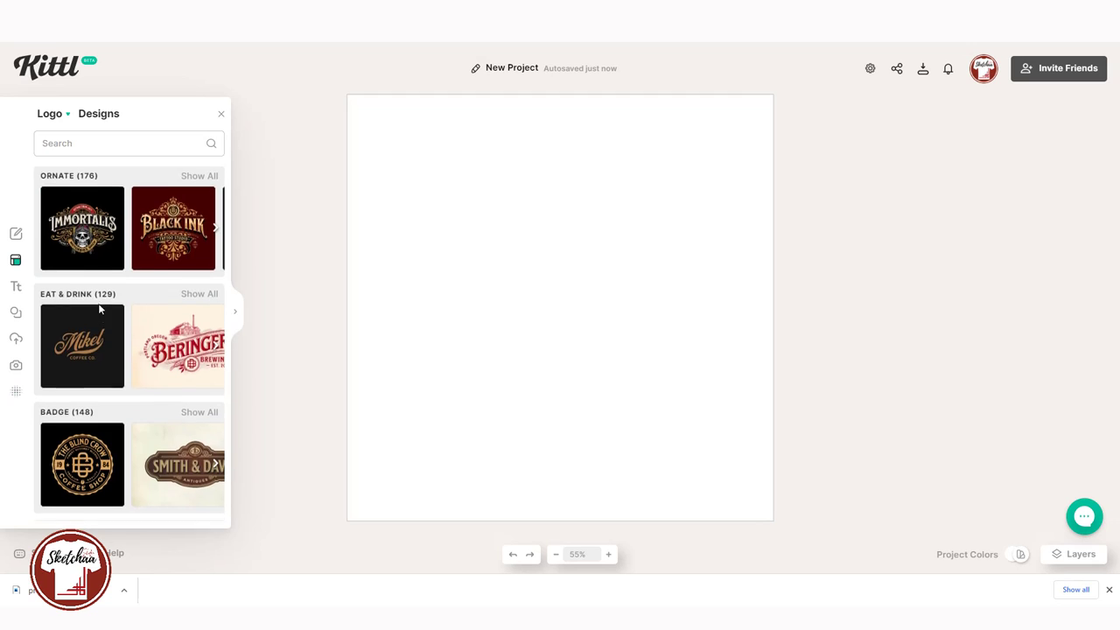
scroll(100, 306, "down", 3)
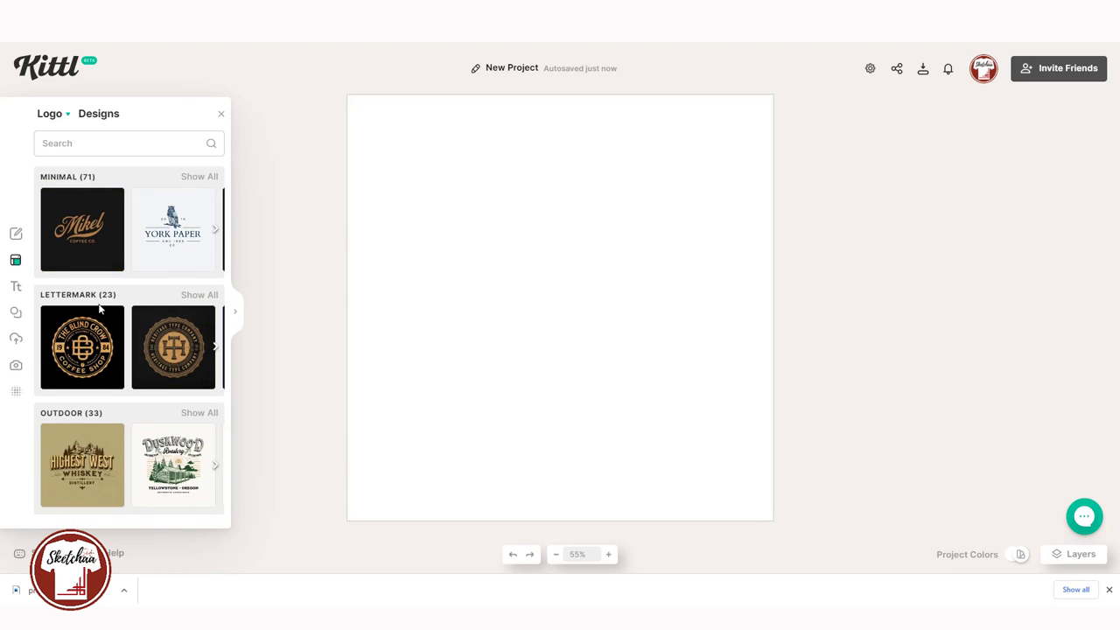
scroll(84, 201, "up", 5)
Switch the design templates to T-Shirts and look through their categories
left_click(68, 115)
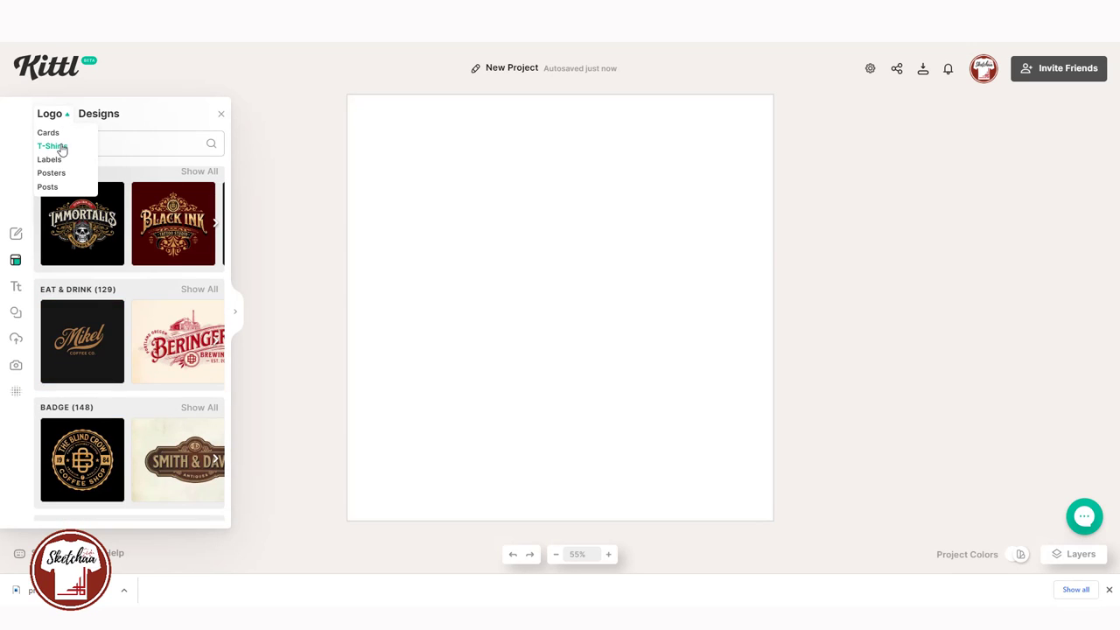
left_click(61, 148)
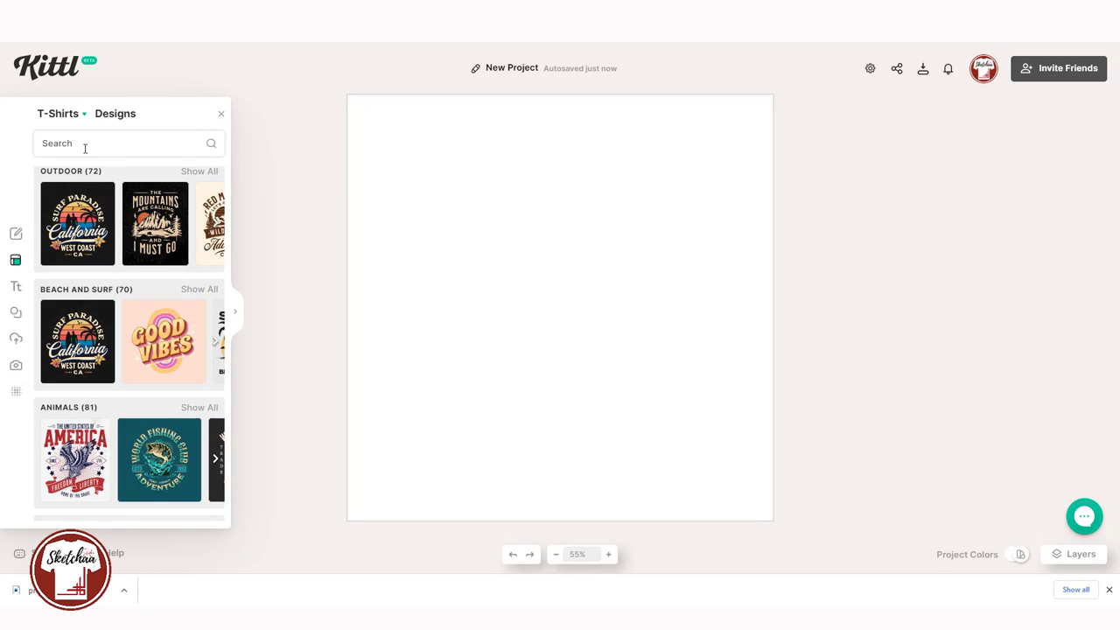
scroll(123, 224, "down", 2)
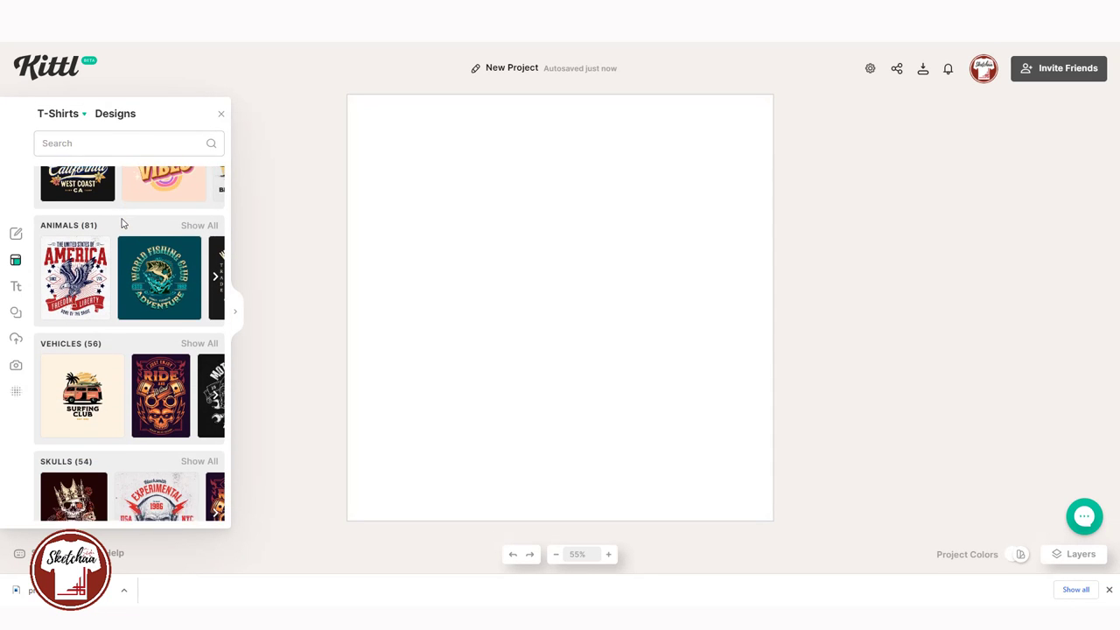
scroll(122, 223, "down", 5)
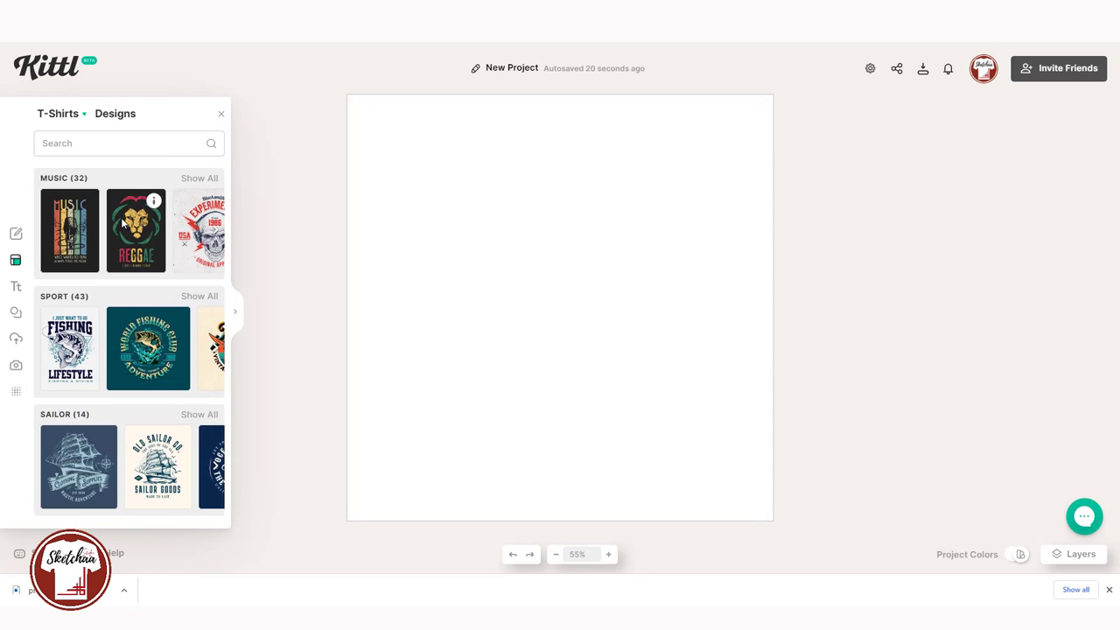
scroll(122, 223, "down", 2)
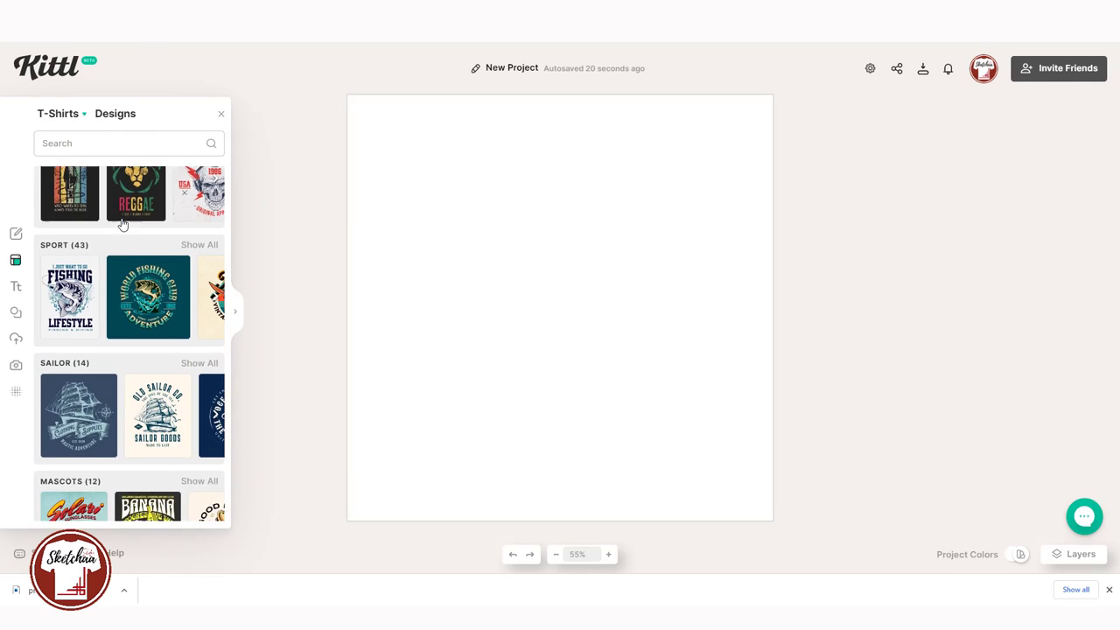
Look through the ready-made text styles, from paragraphs to modern, decorated and badge lettering
left_click(14, 288)
scroll(112, 259, "down", 2)
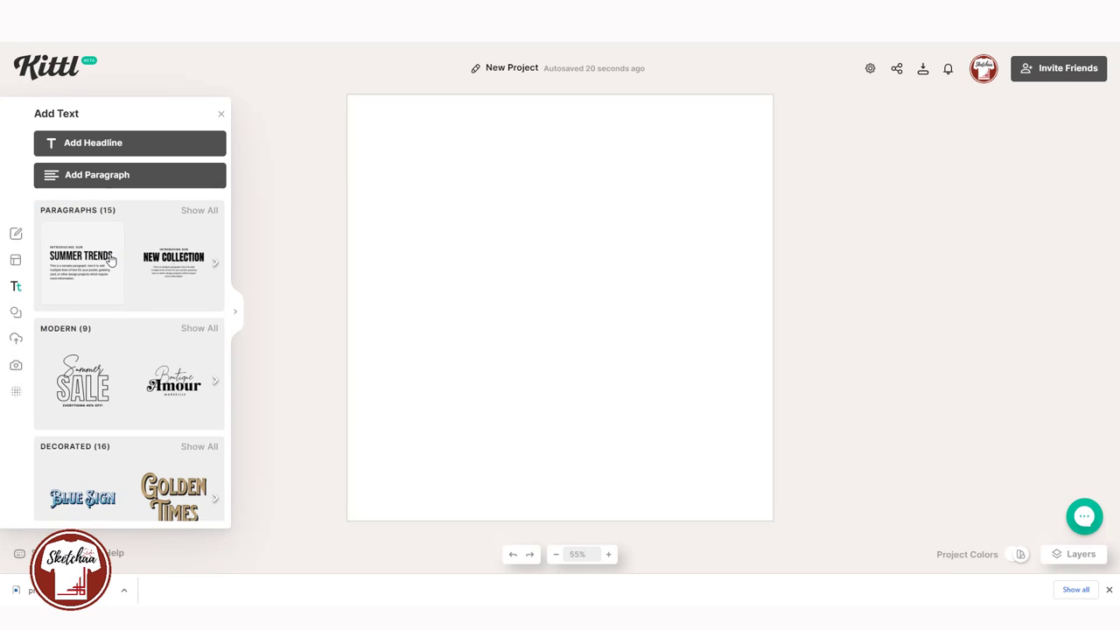
scroll(111, 259, "down", 3)
scroll(111, 260, "up", 1)
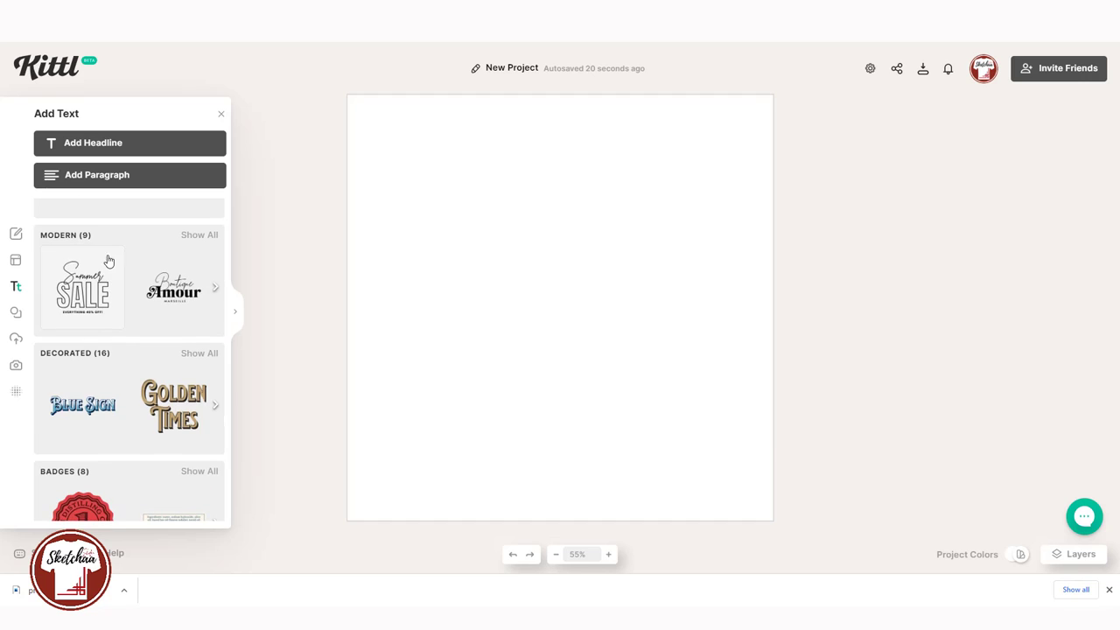
View the media upload option for PNG, JPG and SVG files and dismiss the file chooser
left_click(16, 341)
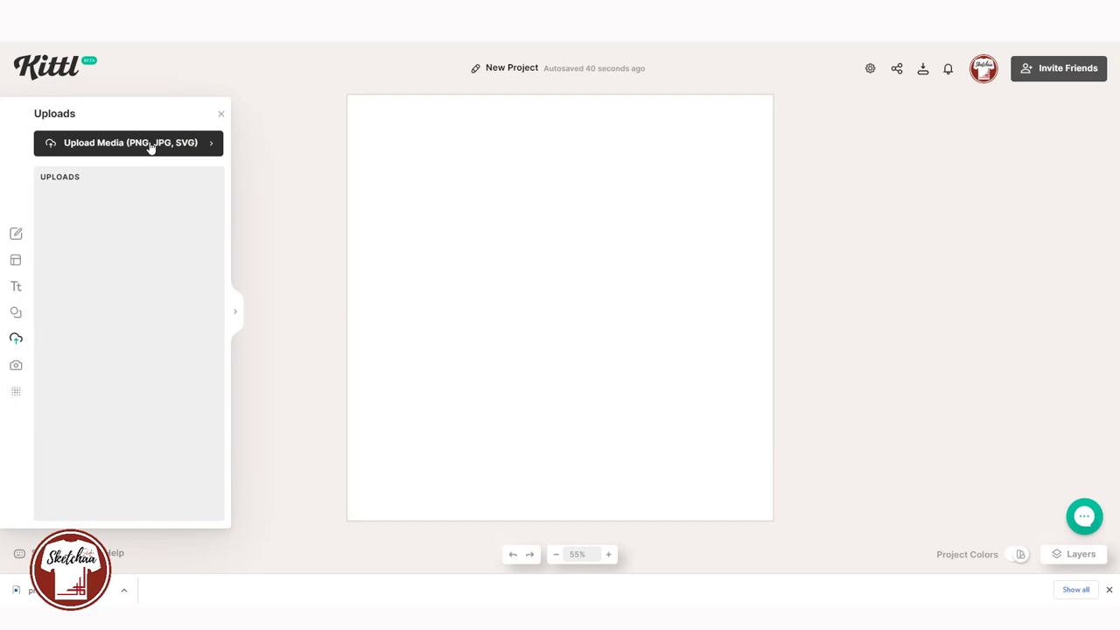
left_click(151, 145)
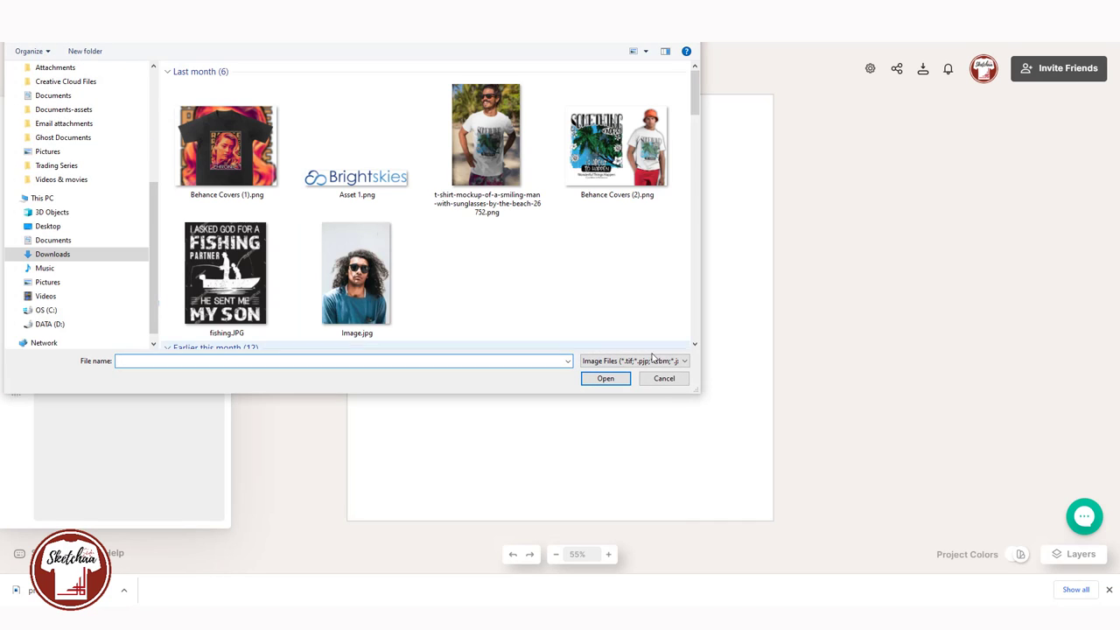
left_click(665, 378)
View the trending stock photos and the textures library
left_click(17, 366)
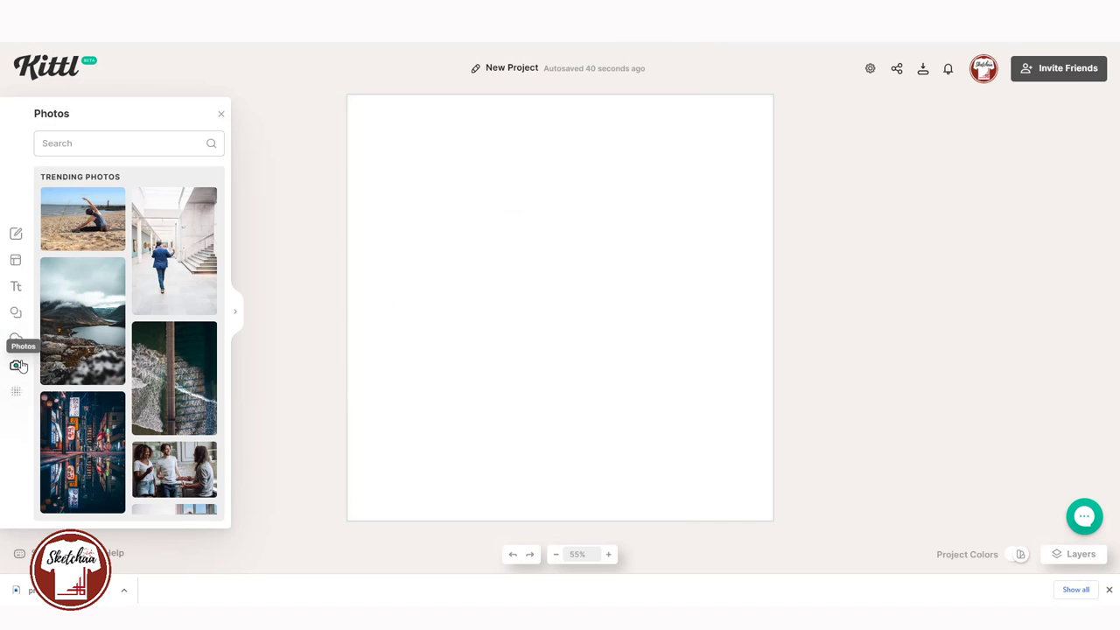
left_click(17, 392)
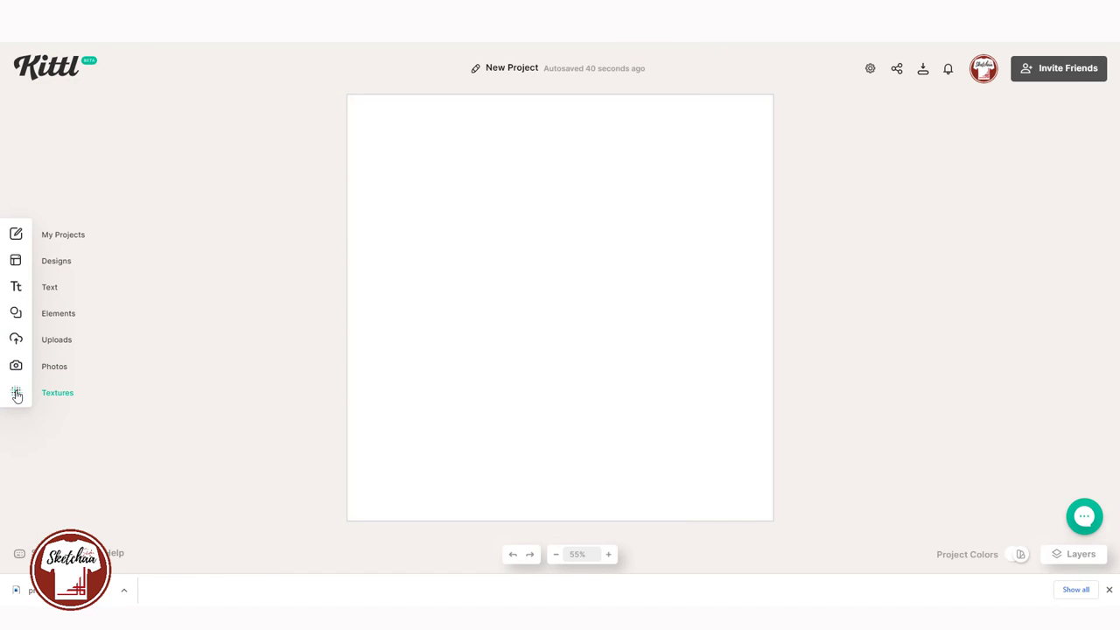
Search the elements library for "racing car"
left_click(49, 314)
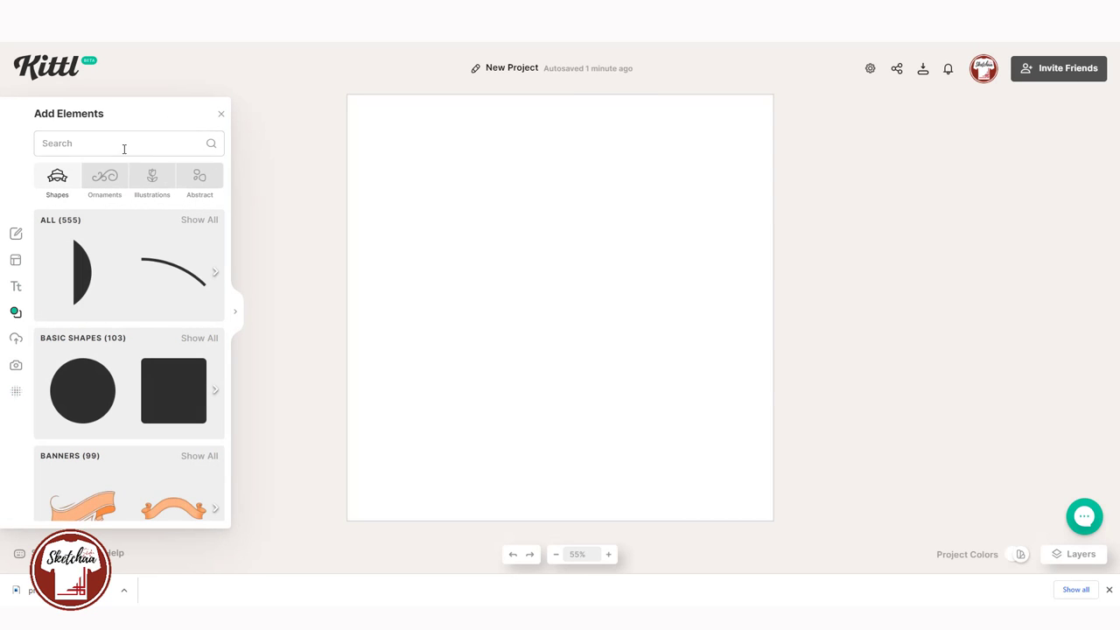
left_click(117, 152)
type("racing car")
key("Return")
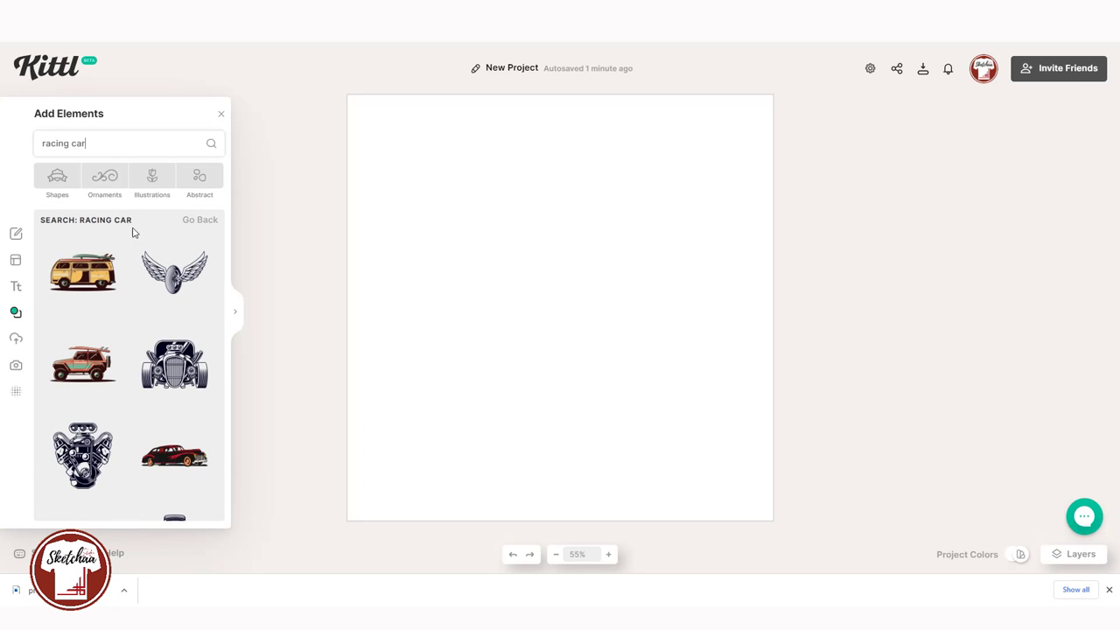
Browse the racing car elements and add the dark hot rod illustration with exposed front wheels to the canvas
scroll(126, 232, "down", 5)
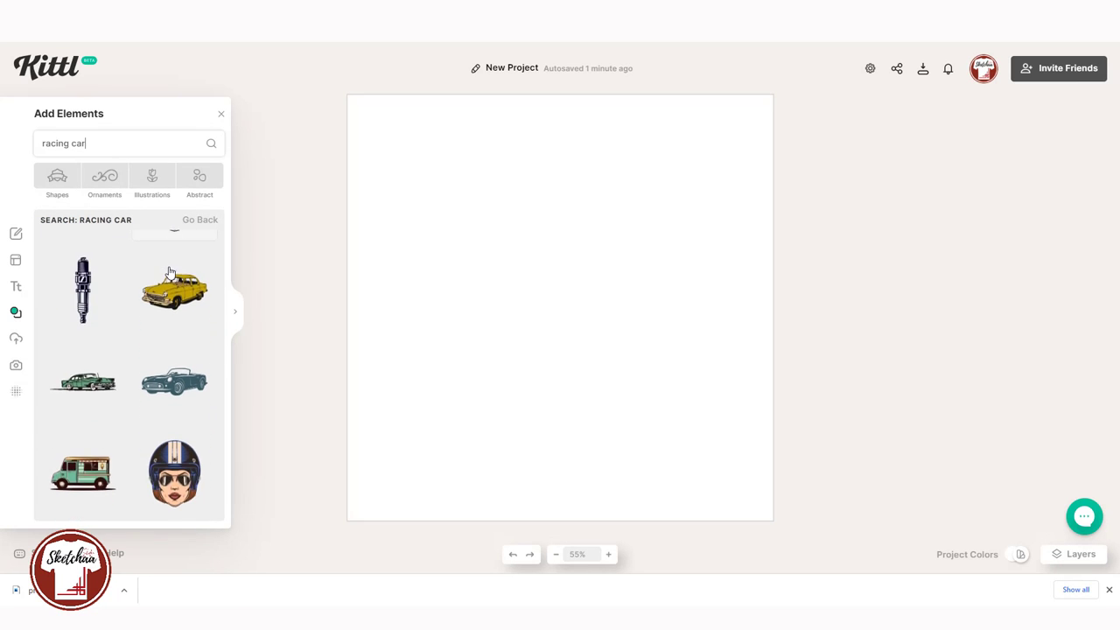
scroll(170, 273, "down", 5)
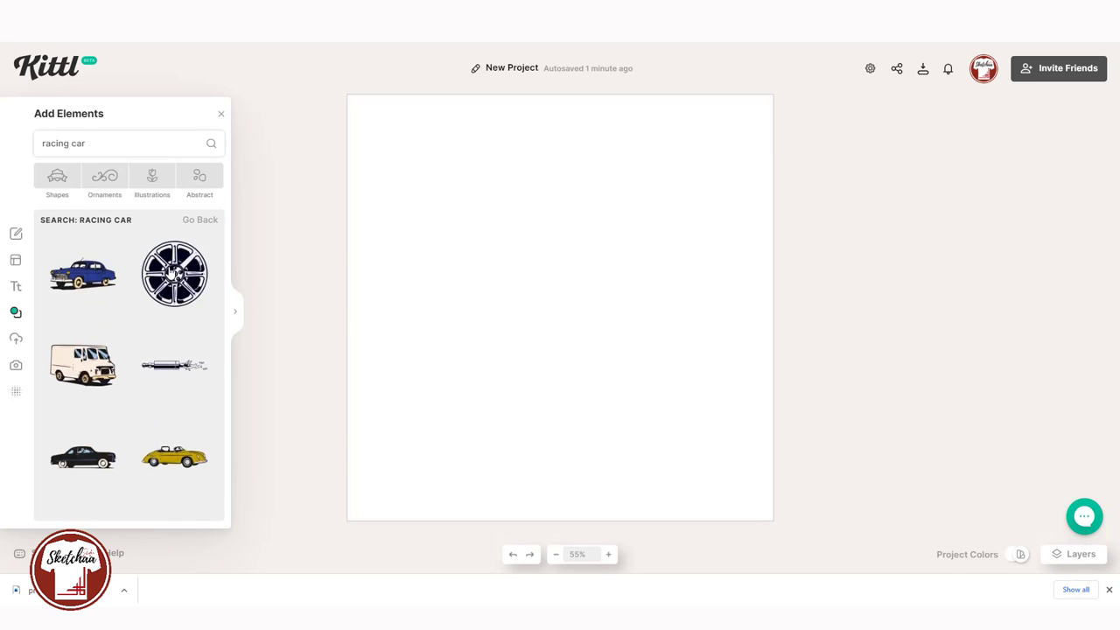
scroll(170, 273, "down", 5)
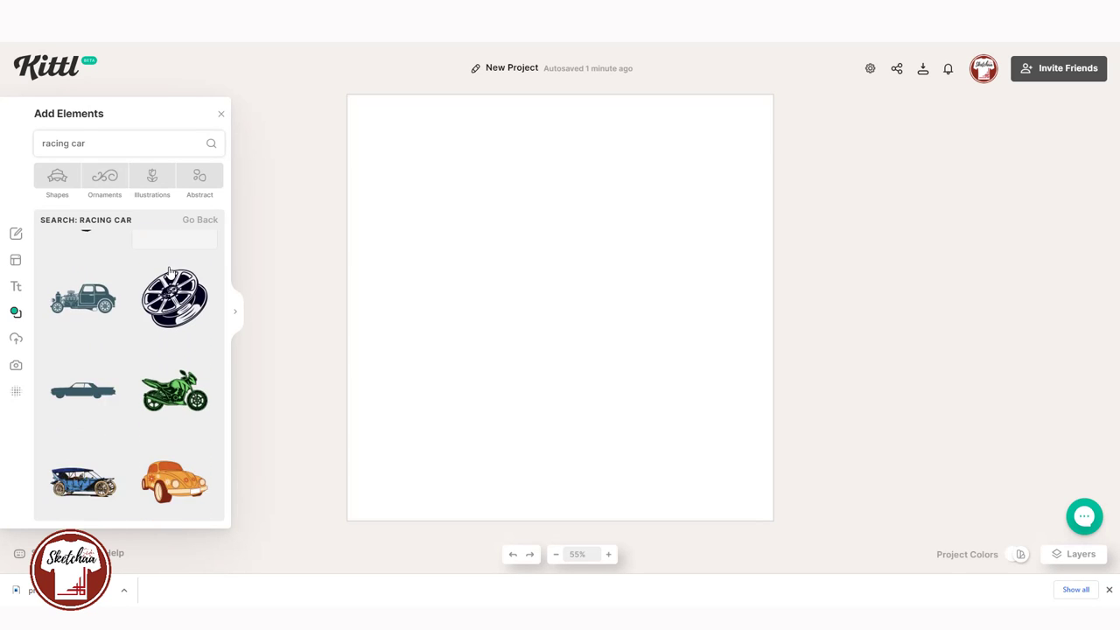
scroll(170, 273, "down", 6)
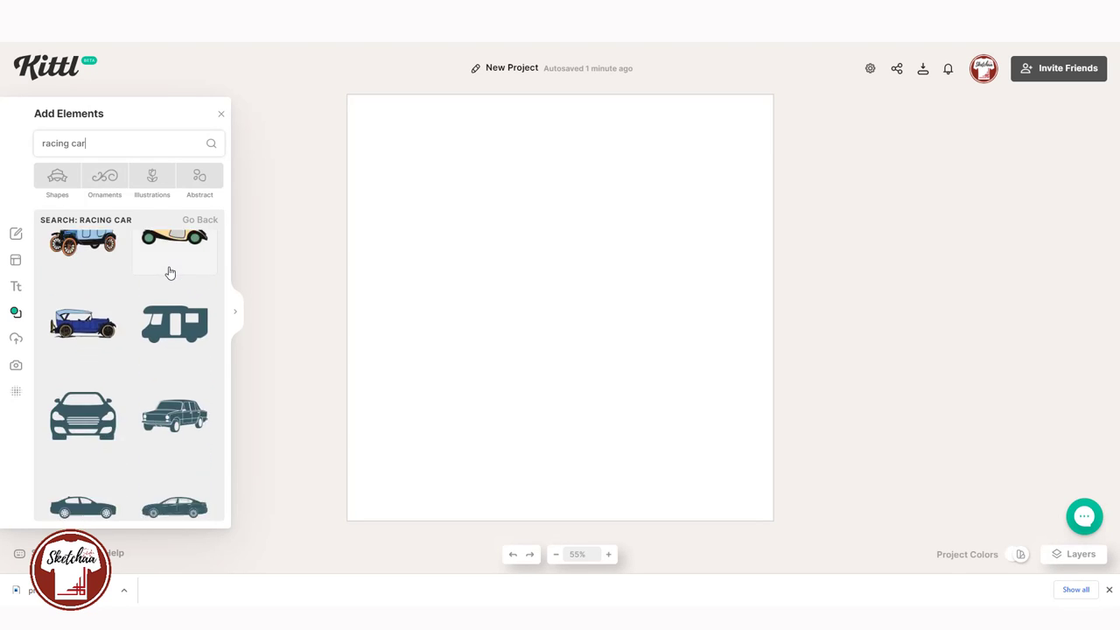
scroll(171, 273, "down", 3)
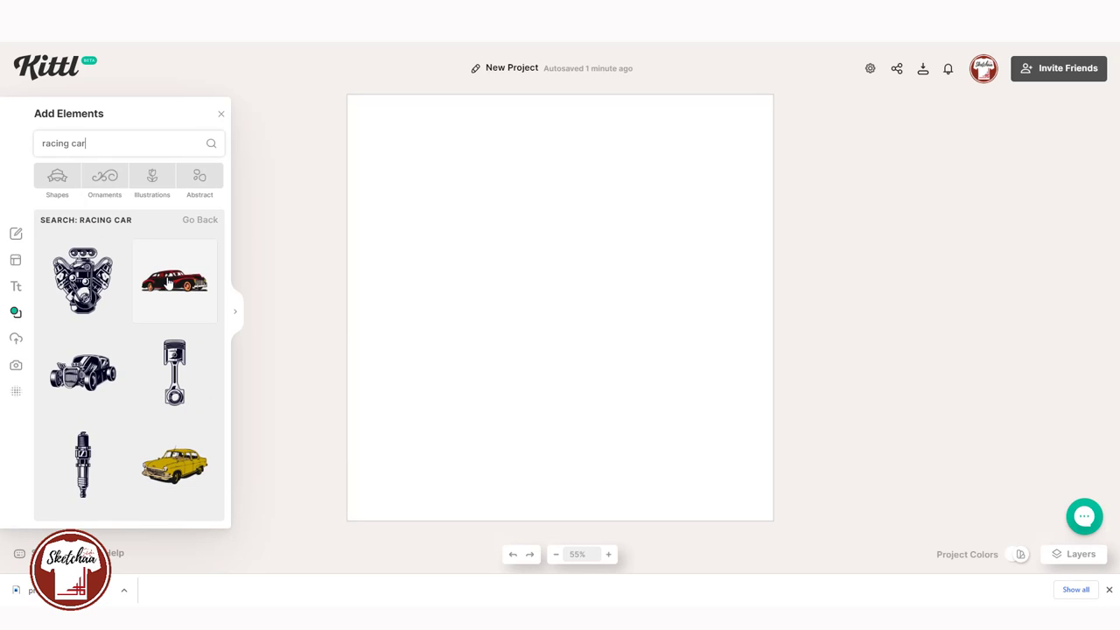
scroll(102, 359, "down", 1)
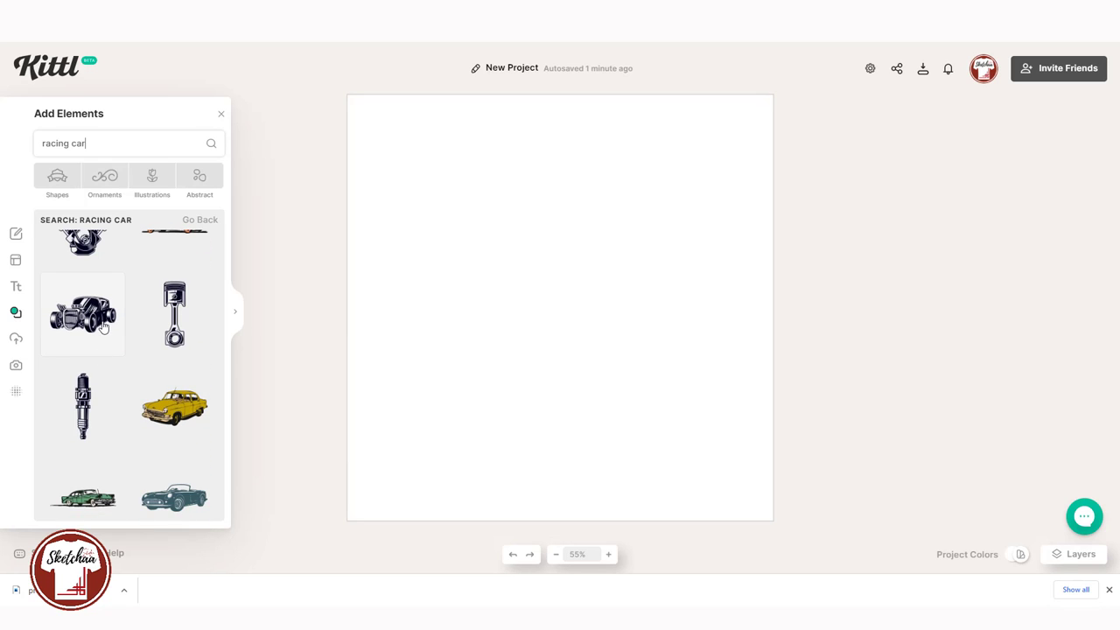
left_click(103, 326)
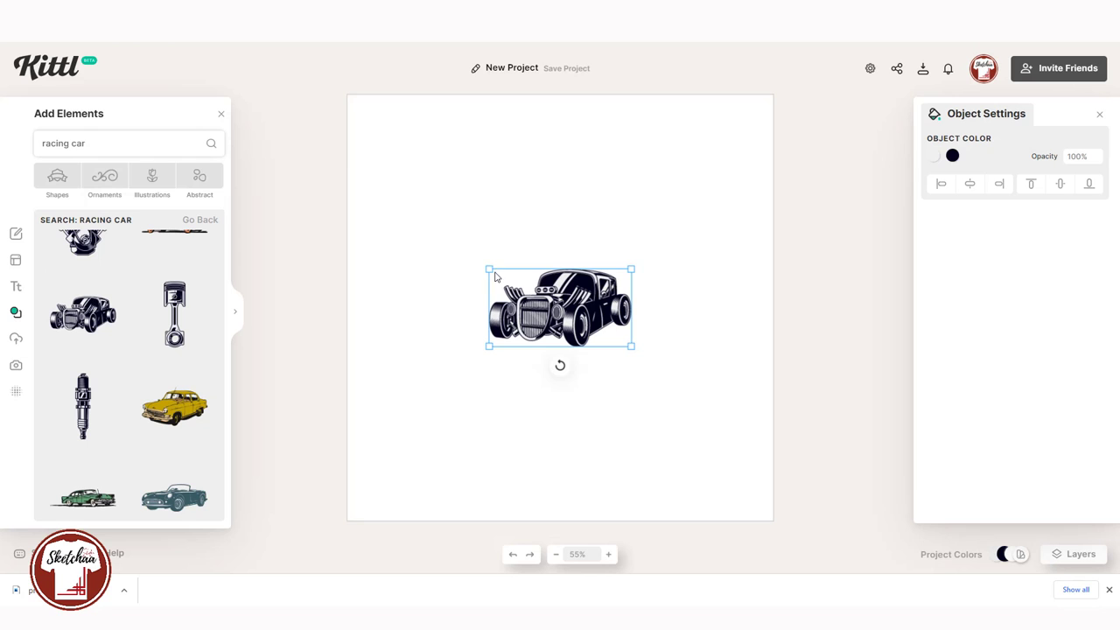
Enlarge the hot rod illustration around the canvas centre to about two thirds of the canvas width, and deselect it
left_click_drag(495, 276, 412, 227)
left_click_drag(630, 346, 704, 393)
left_click(790, 374)
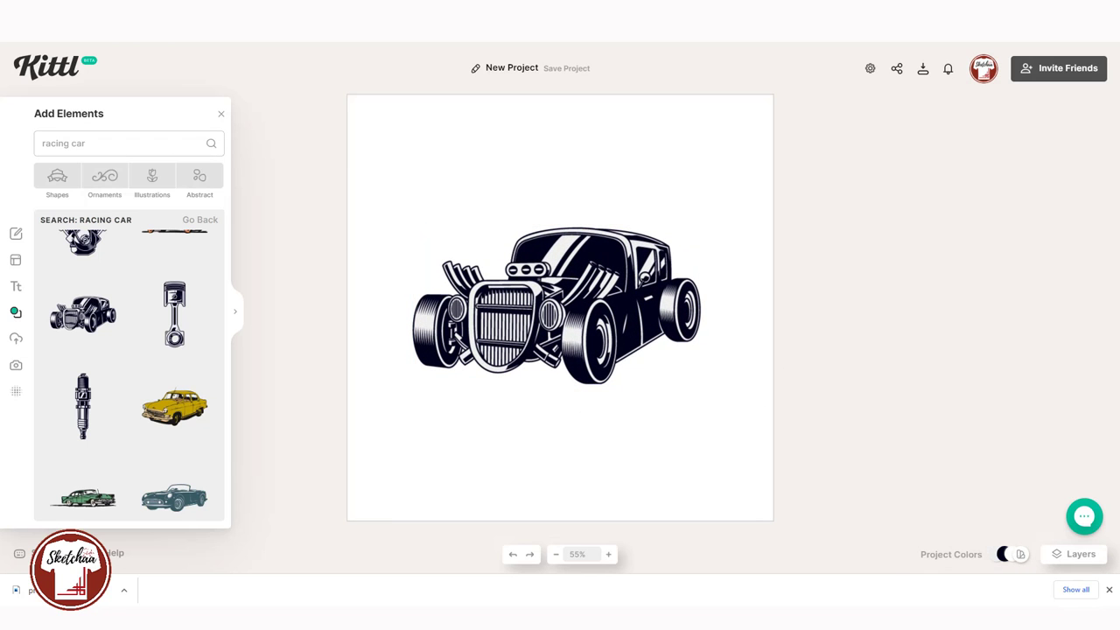
left_click(426, 187)
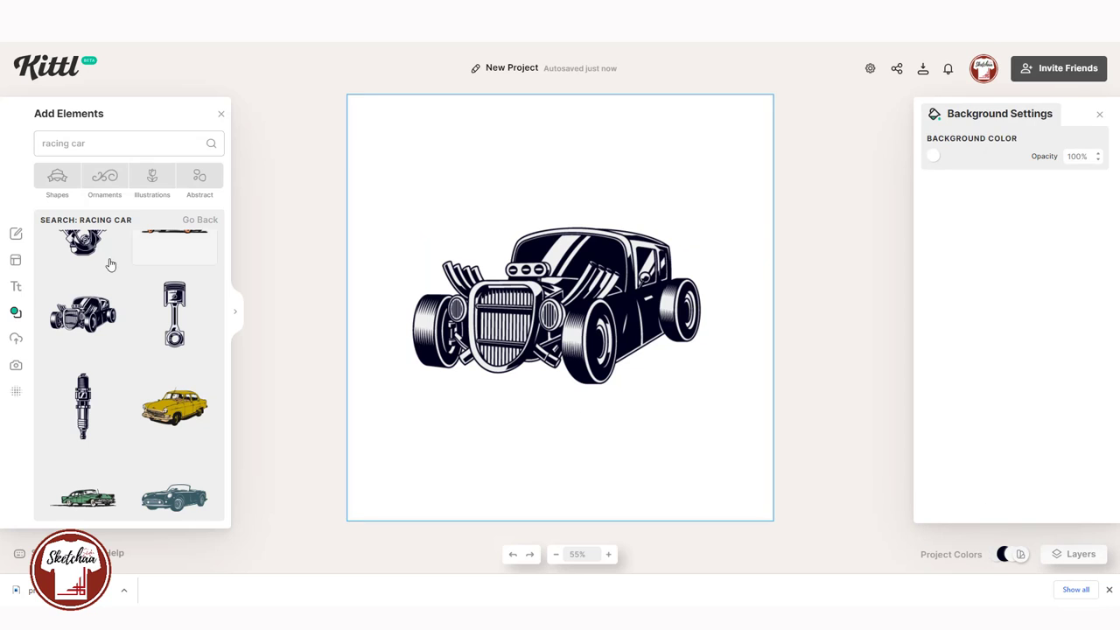
Add a headline text and place it above the hot rod illustration at about font size 155
left_click(16, 287)
left_click(131, 144)
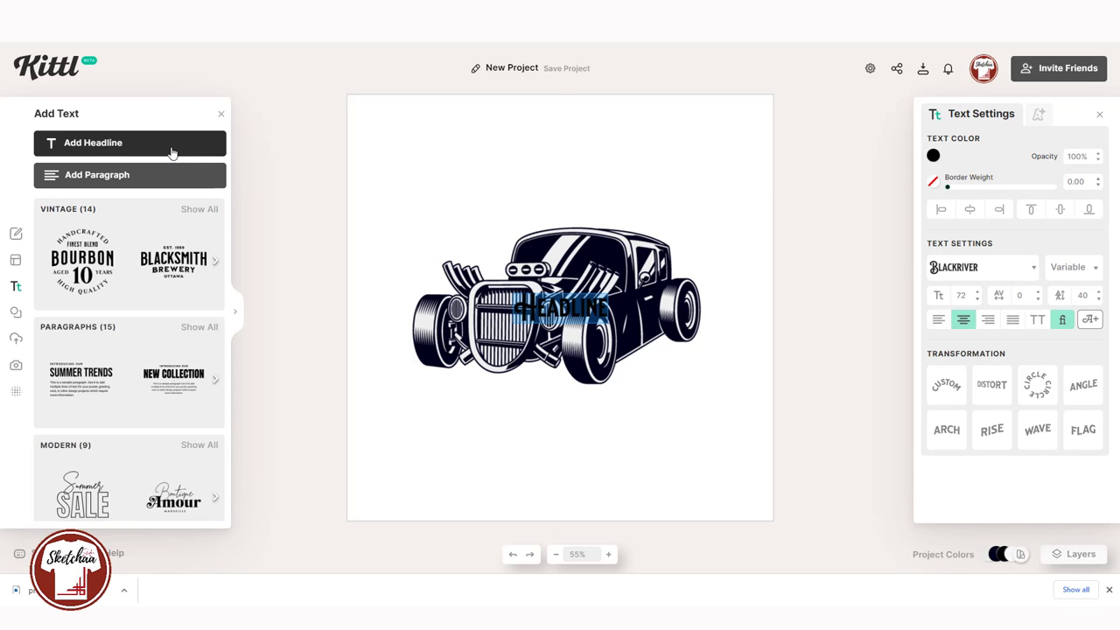
left_click_drag(602, 320, 621, 203)
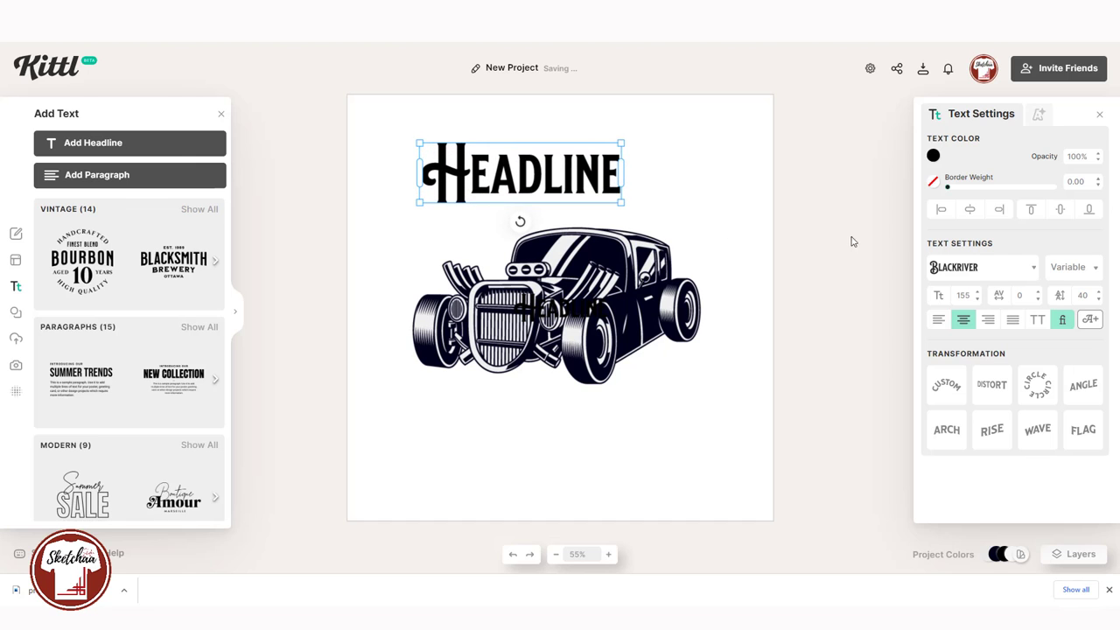
Set the upper headline's typeface to Bangers and enlarge it to about font size 241
left_click(1010, 271)
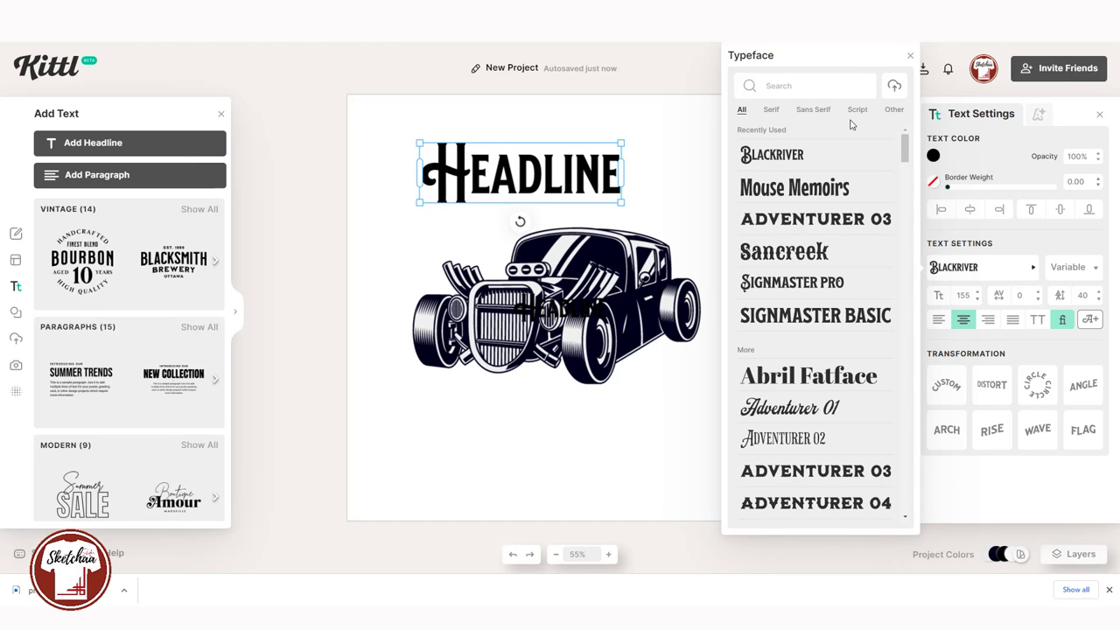
left_click_drag(904, 150, 908, 206)
left_click(799, 204)
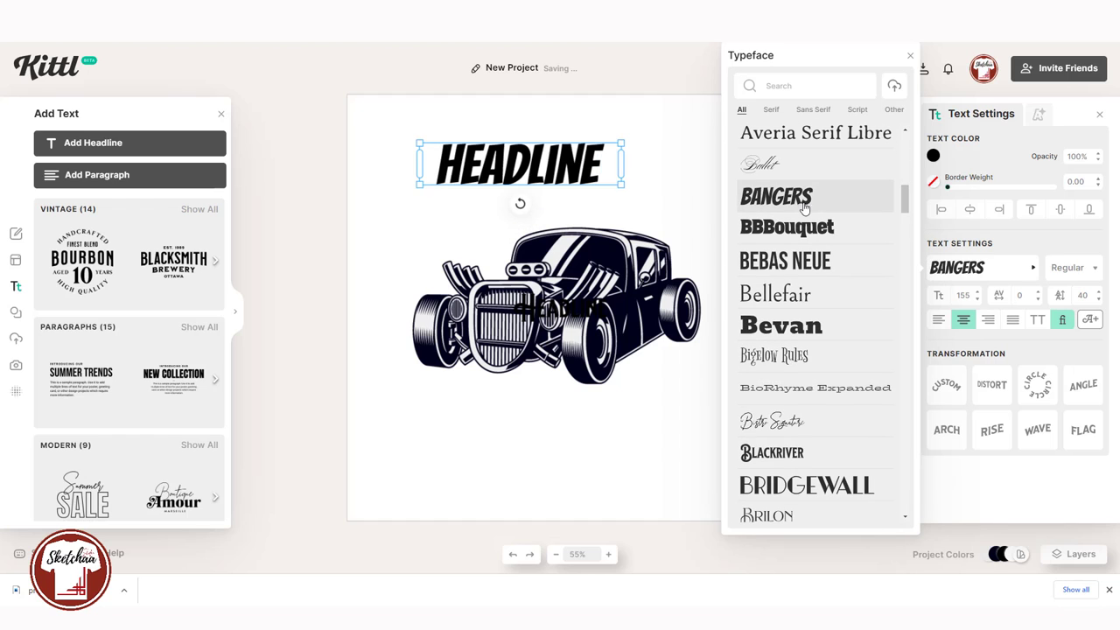
left_click_drag(621, 185, 689, 218)
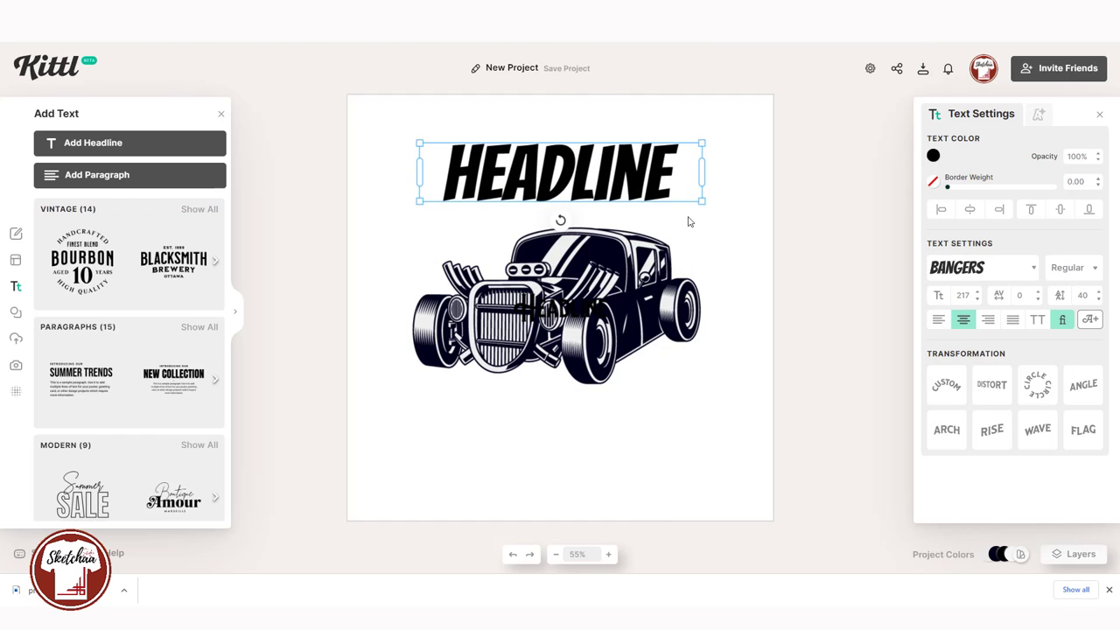
left_click_drag(420, 142, 388, 138)
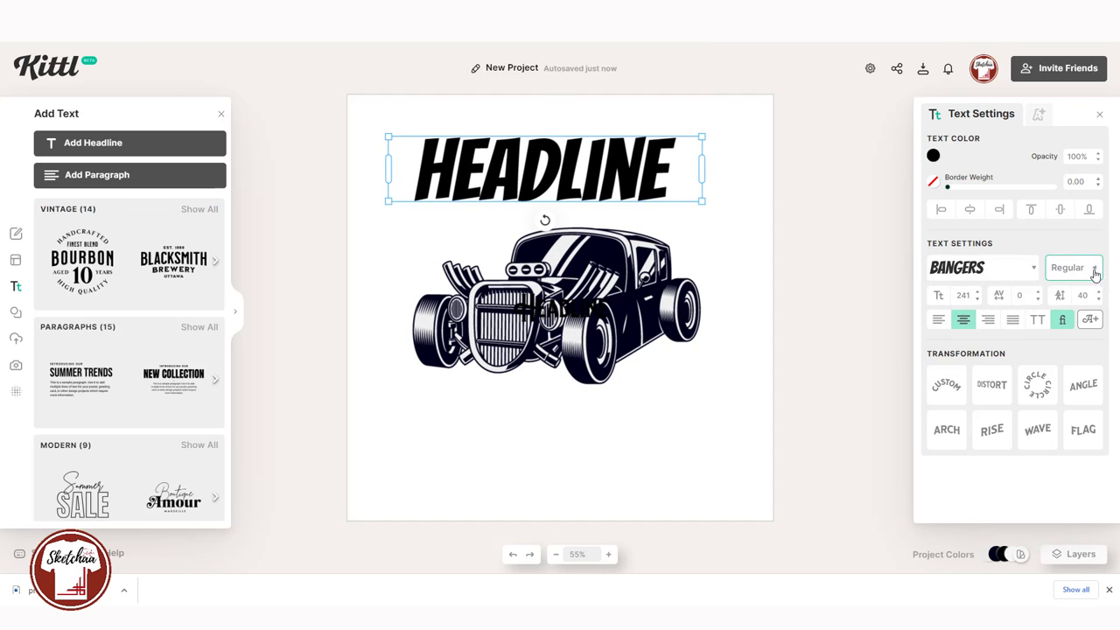
Toggle uppercase on and off for the upper headline and look through the Bangers glyphs
left_click(1037, 322)
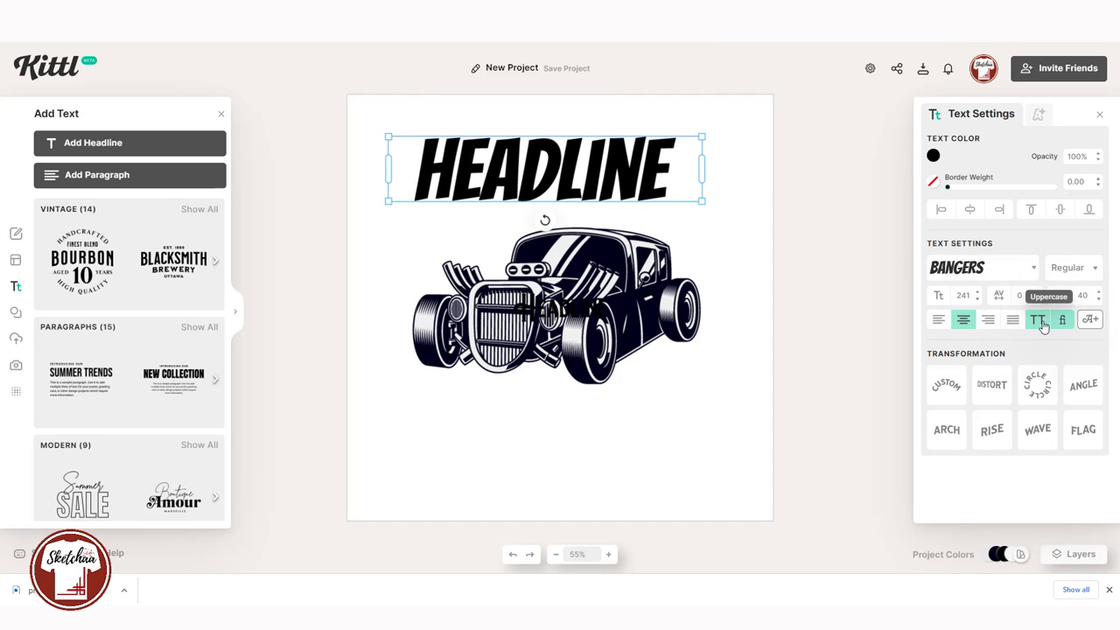
left_click(1041, 322)
left_click(1090, 320)
scroll(857, 441, "down", 3)
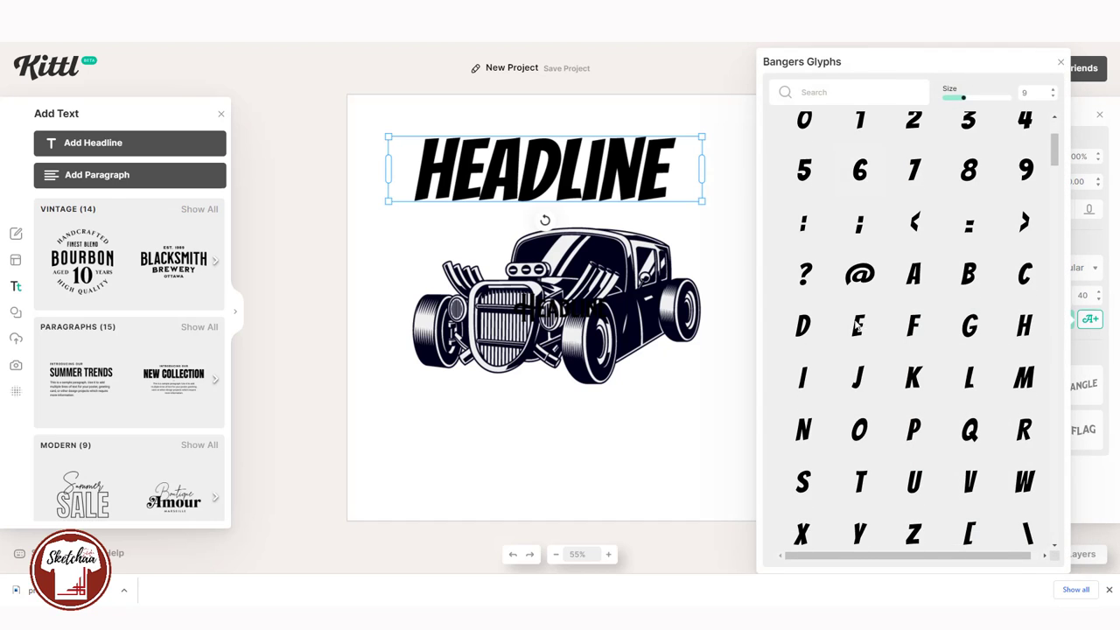
left_click(1060, 65)
Apply a Drop Shadow to the upper headline with offset 44, angle -63° and blur 0
left_click(1038, 115)
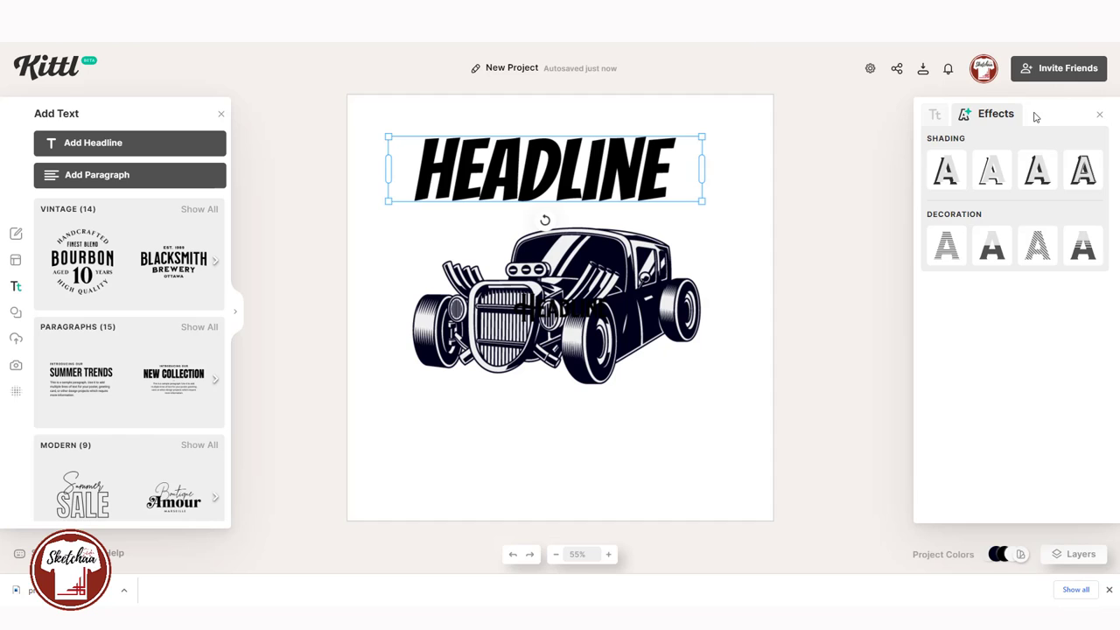
left_click(946, 169)
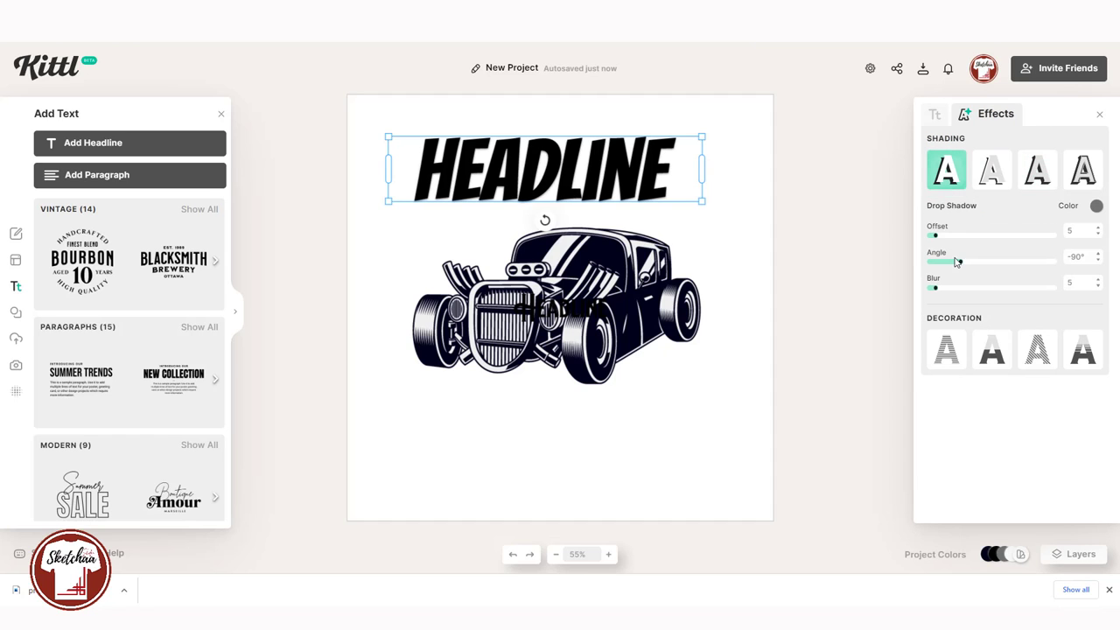
left_click_drag(935, 235, 980, 239)
left_click_drag(935, 288, 992, 238)
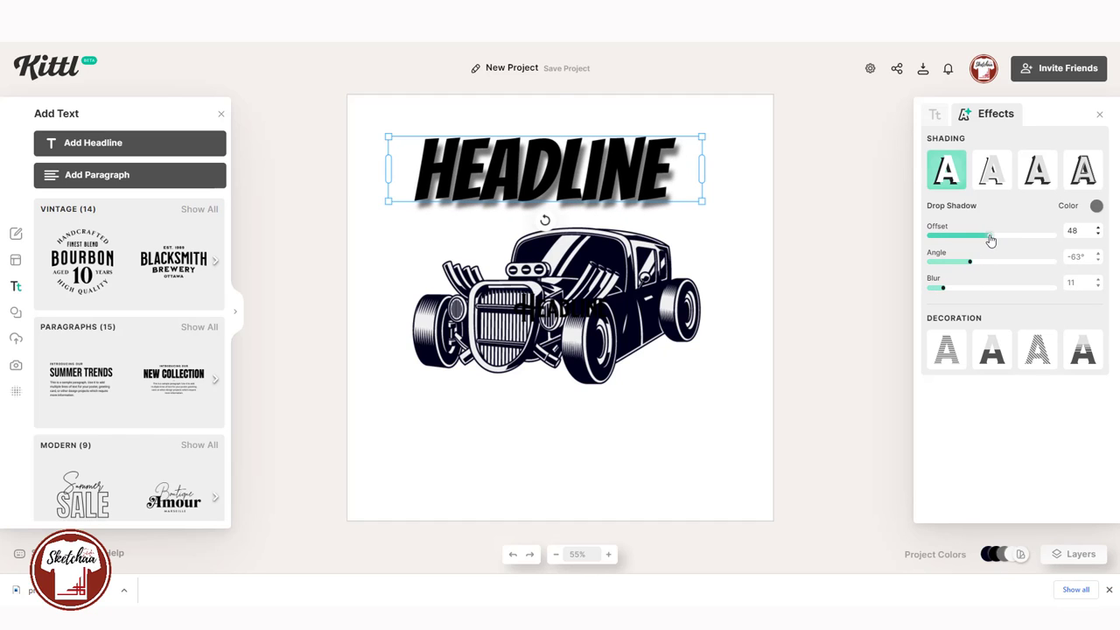
left_click_drag(937, 292, 919, 292)
left_click_drag(989, 240, 985, 238)
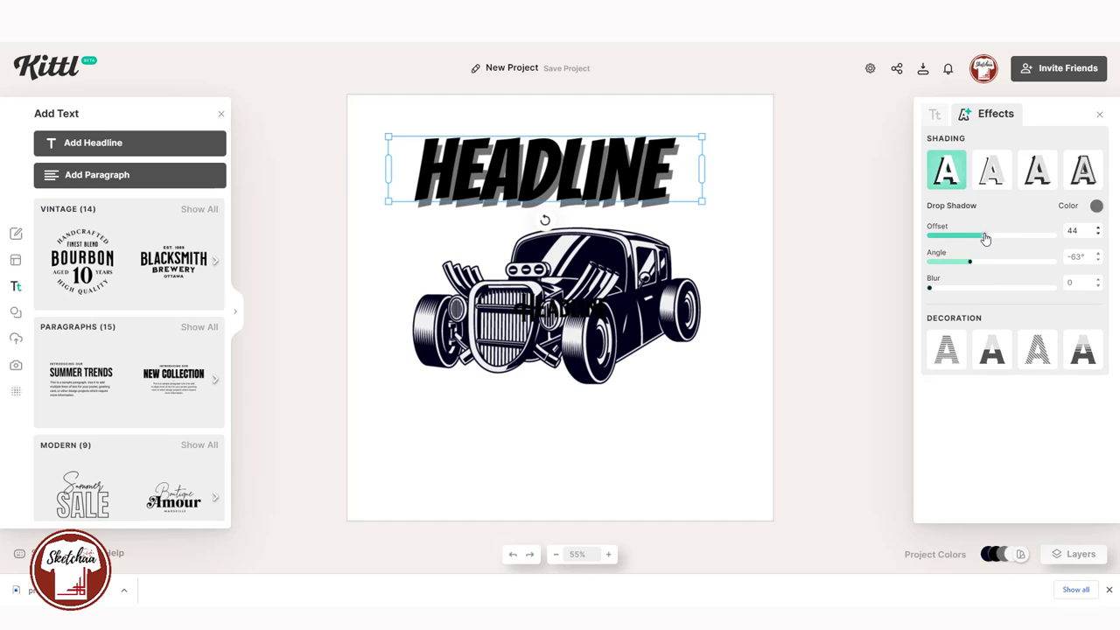
Enlarge the upper headline to about font size 267 and move the smaller headline below the car
left_click_drag(702, 138, 728, 126)
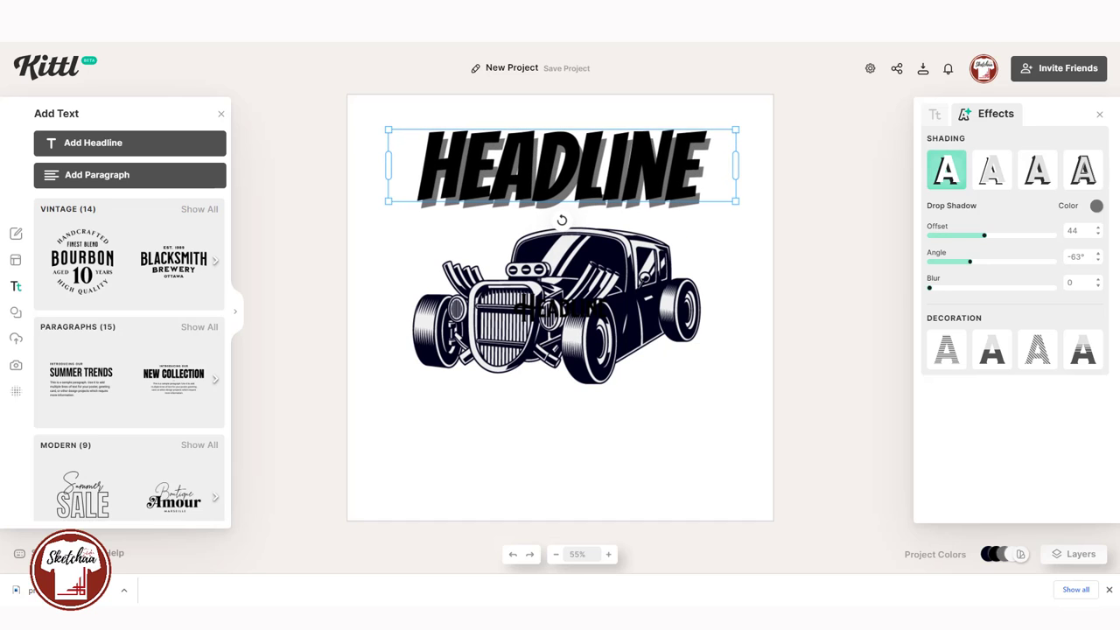
left_click_drag(595, 322, 571, 422)
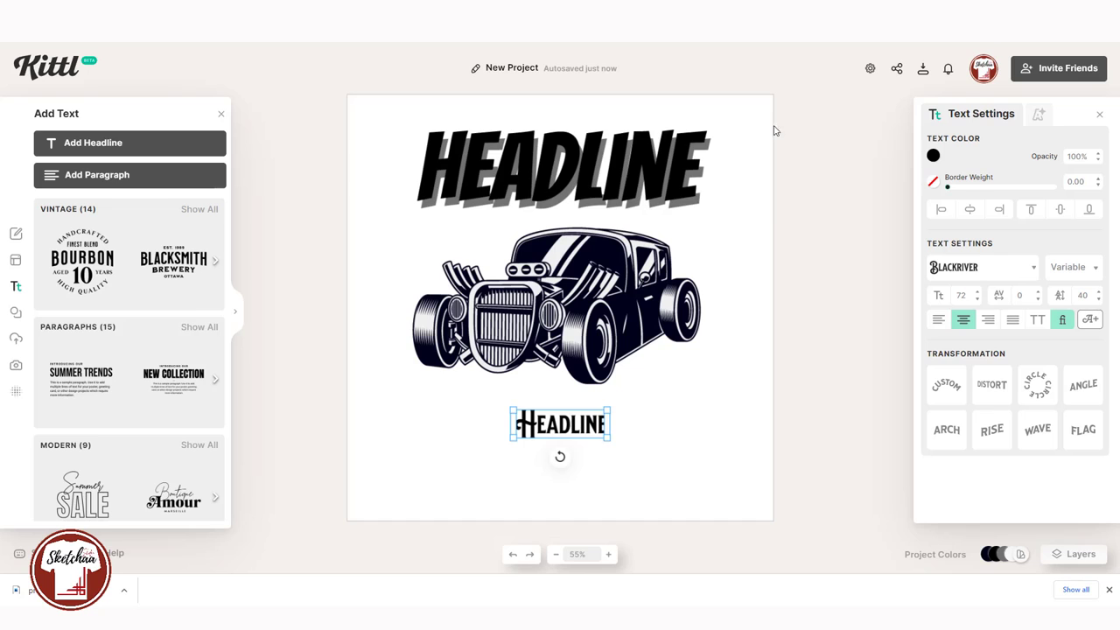
Replace the upper headline's text with "HOT ROD"
left_click(542, 160)
double_click(543, 160)
type("HOT RO")
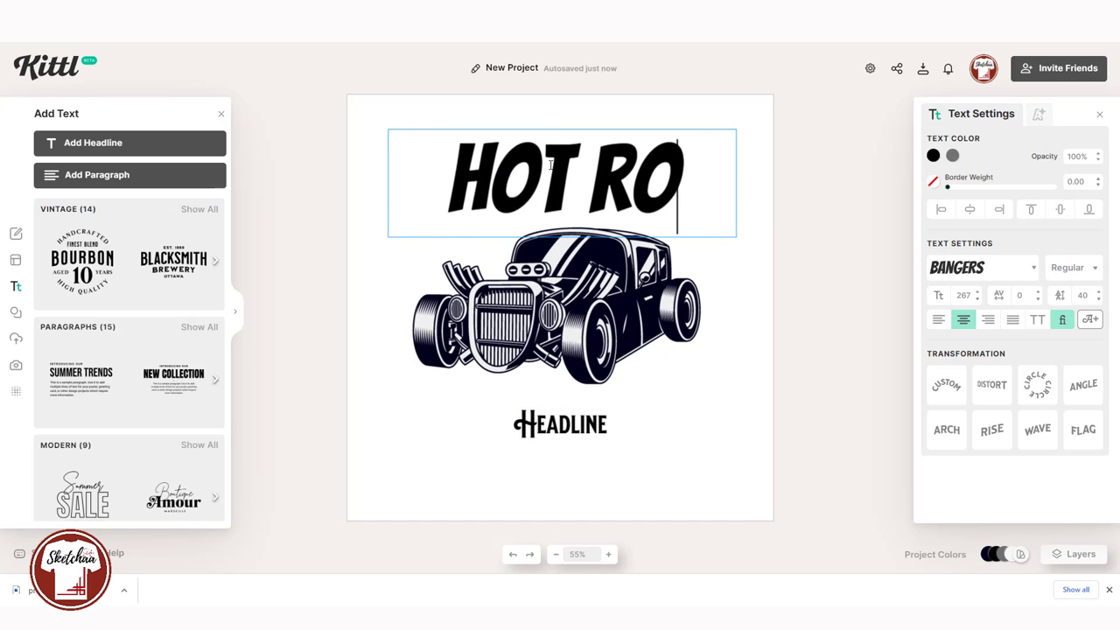
type("D")
key("Escape")
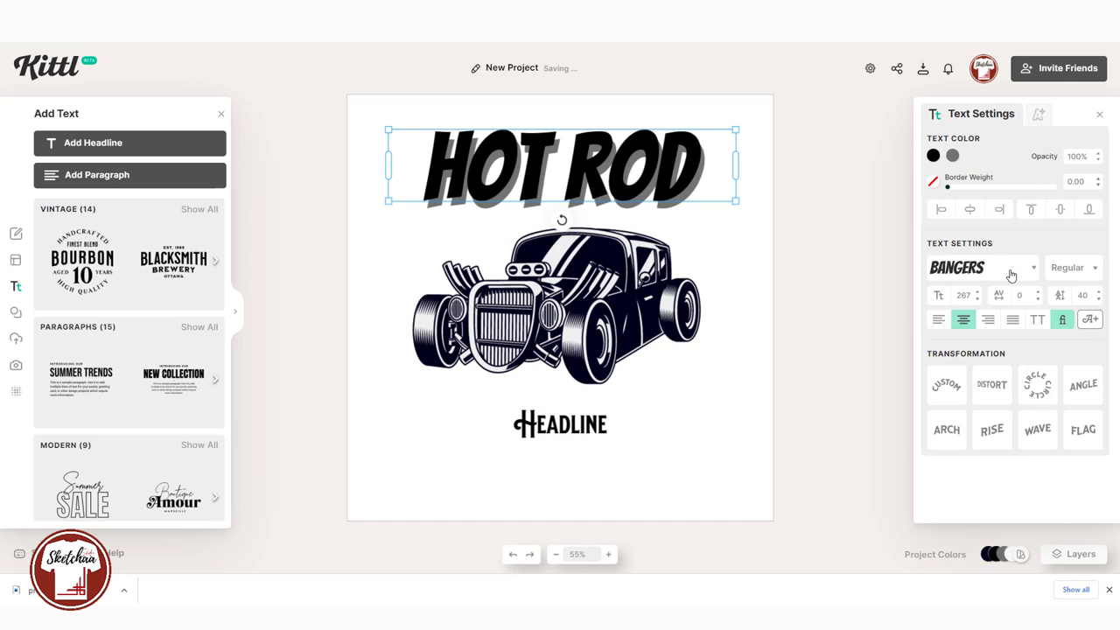
Try the Adventurer 03 typeface on the HOT ROD text and browse the Other category of typefaces
left_click(1011, 276)
left_click(821, 253)
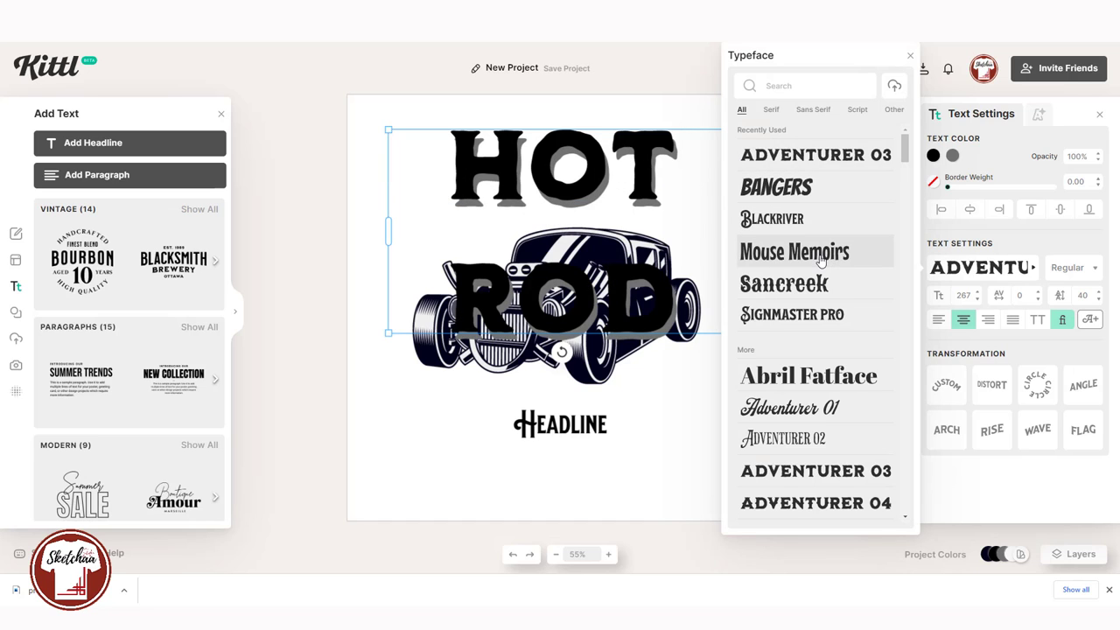
left_click(893, 109)
scroll(867, 155, "down", 3)
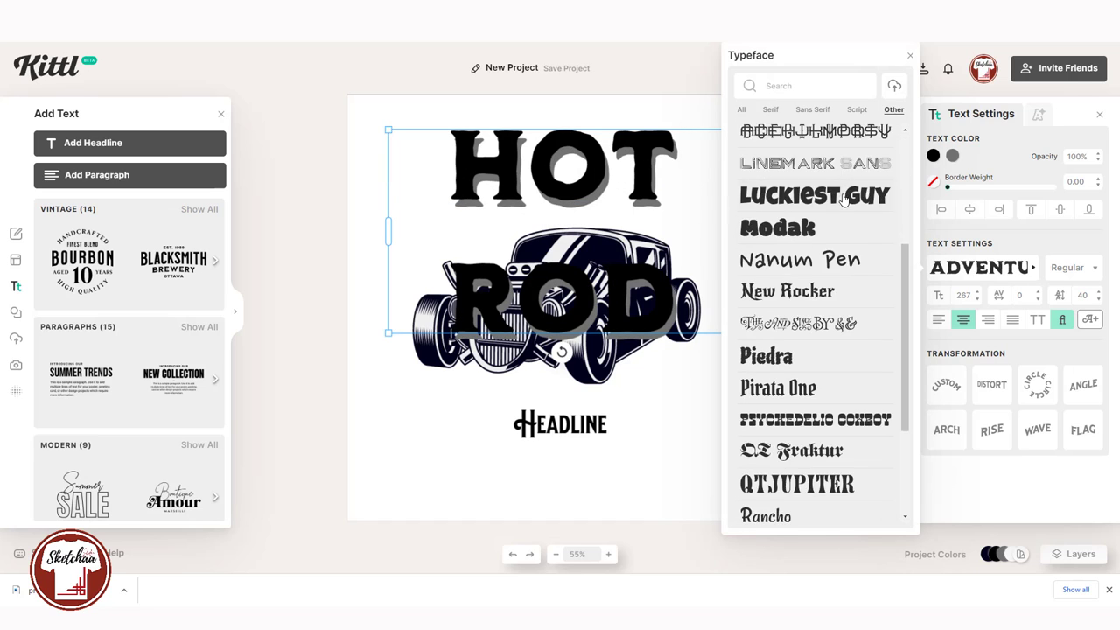
scroll(840, 175, "up", 2)
Search all typefaces for "rough" and clear the search
left_click(742, 111)
left_click(795, 88)
type("rough")
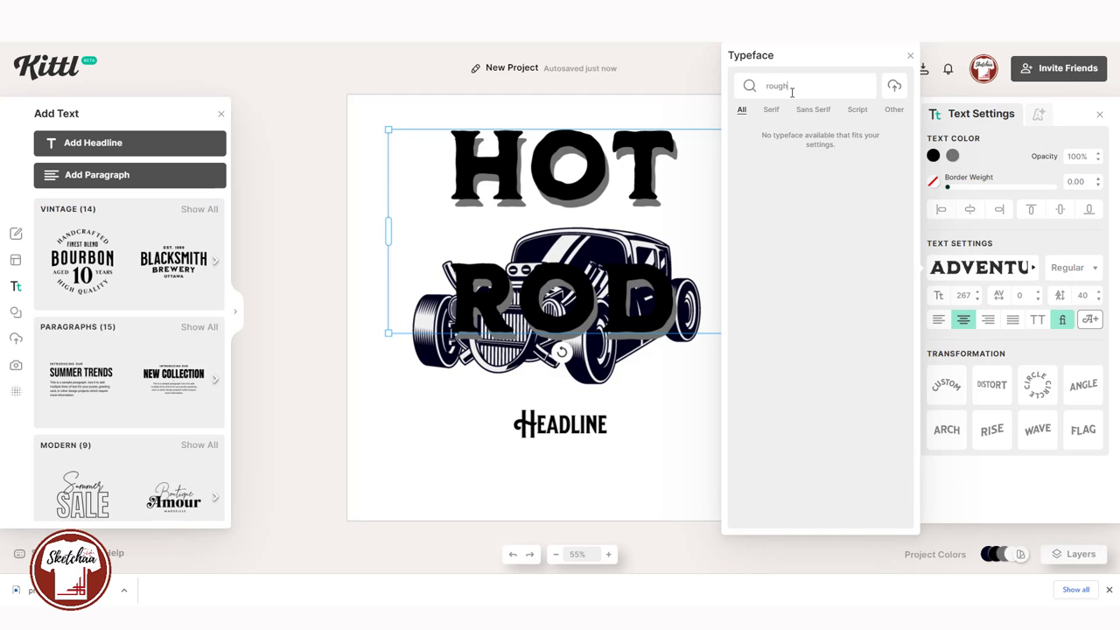
key("BackSpace")
key("BackSpace")
key("BackSpace")
key("BackSpace")
Set the HOT ROD text's typeface to Anton and retype its wording in capitals as "HOT ROD"
scroll(800, 159, "down", 6)
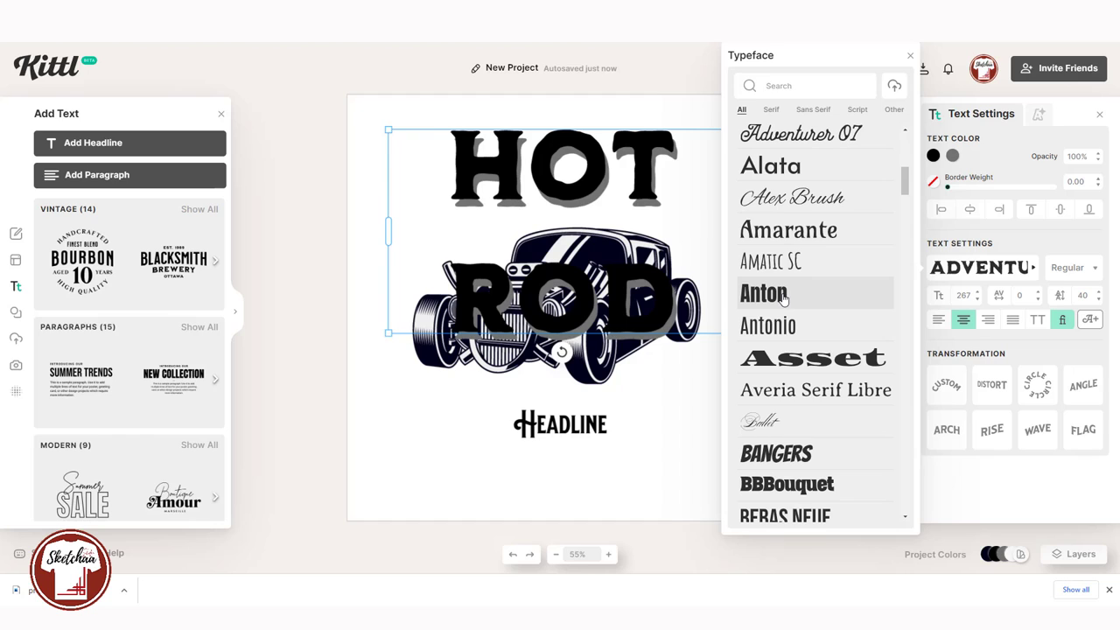
left_click(783, 298)
double_click(475, 182)
key("BackSpace")
type("Hot rod")
left_click(572, 182)
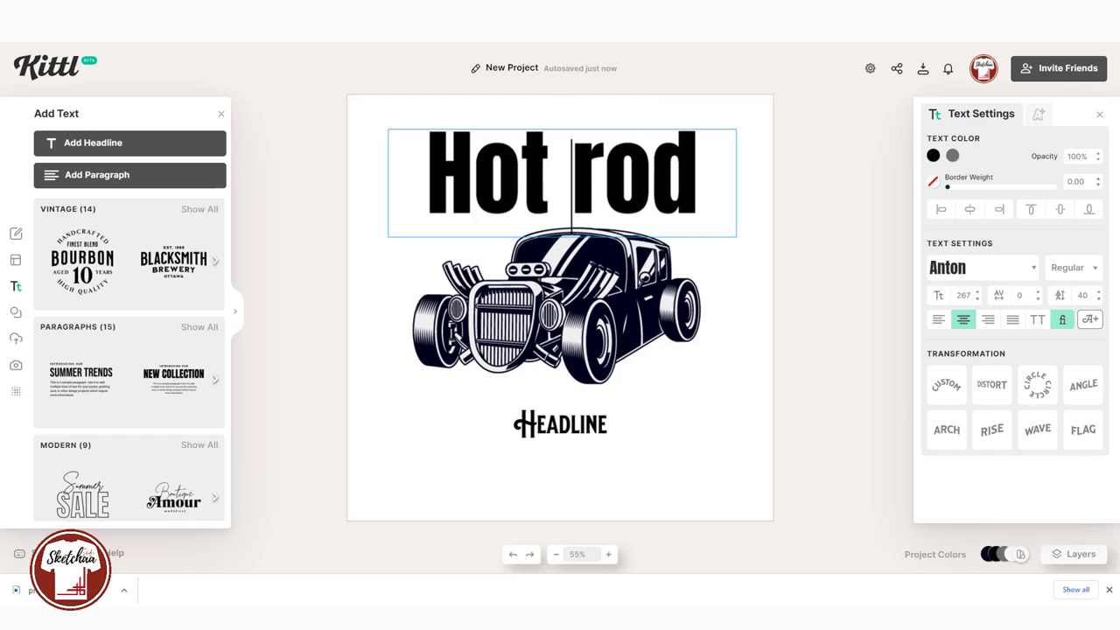
key("Right")
key("Right")
key("Right")
key("BackSpace")
key("BackSpace")
key("BackSpace")
key("BackSpace")
key("BackSpace")
key("BackSpace")
type("OT ROD")
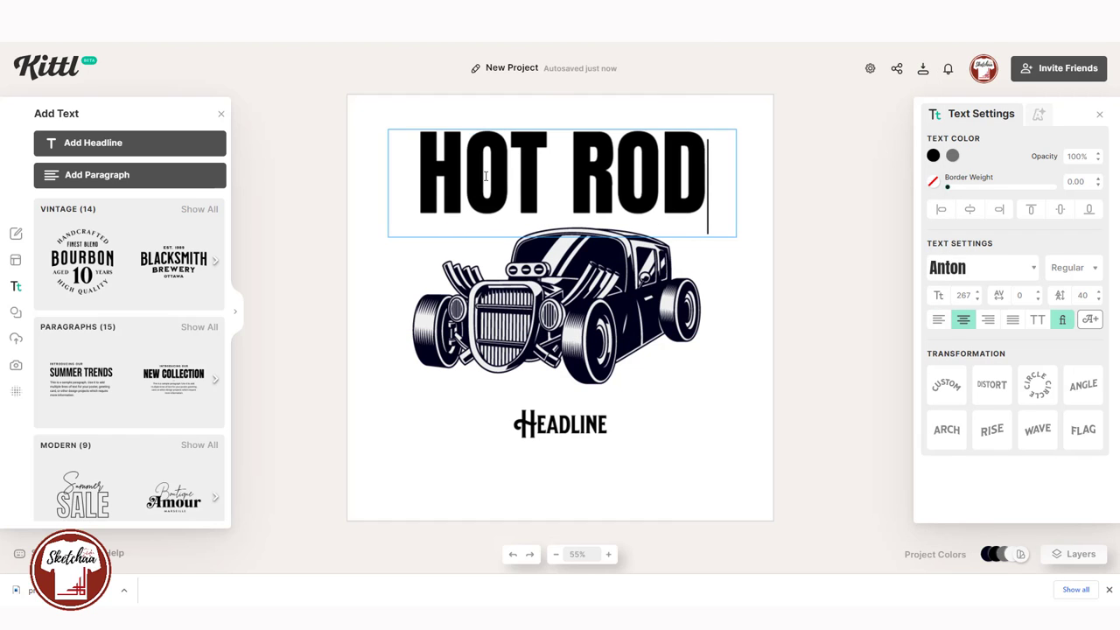
key("Escape")
Switch the HOT ROD text's shading to Block Shadow with angle -56° and a slightly larger offset
left_click(1037, 115)
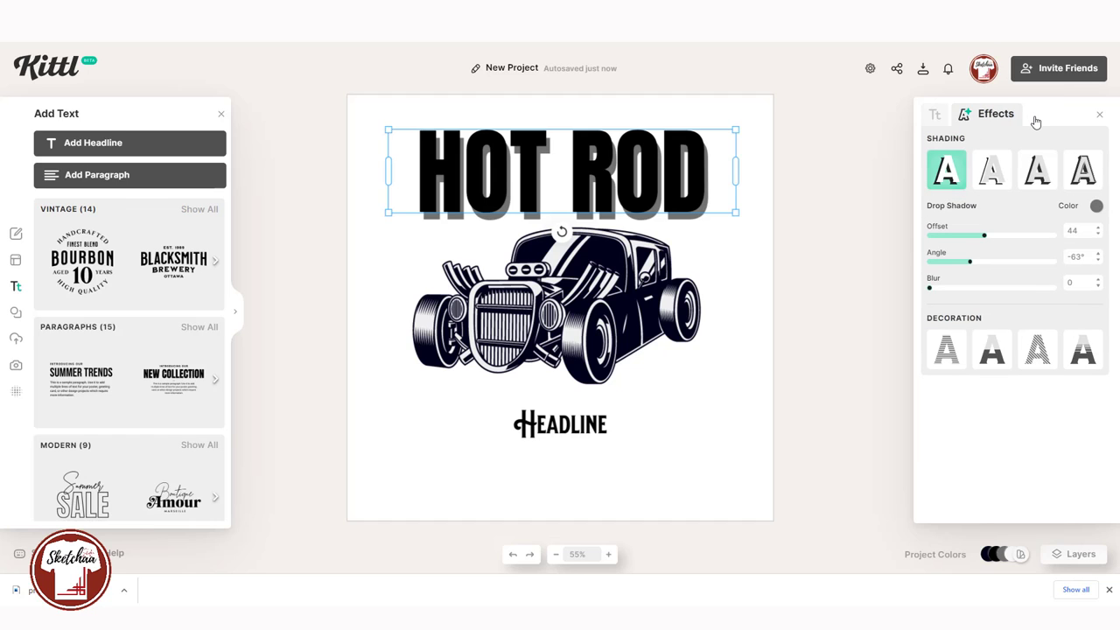
left_click(1035, 171)
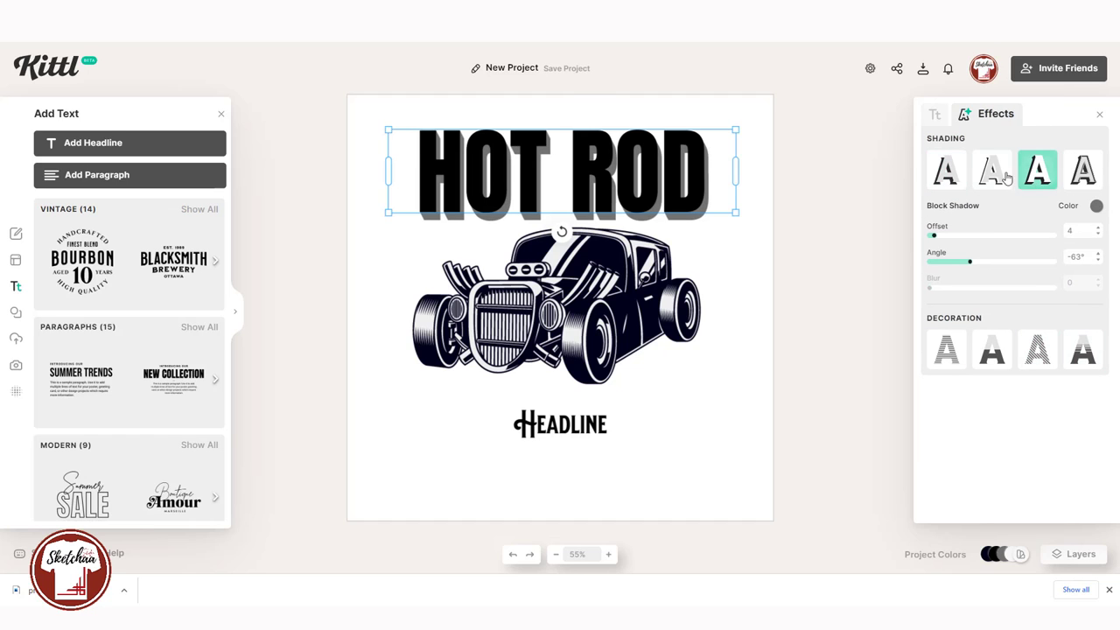
left_click_drag(966, 261, 974, 266)
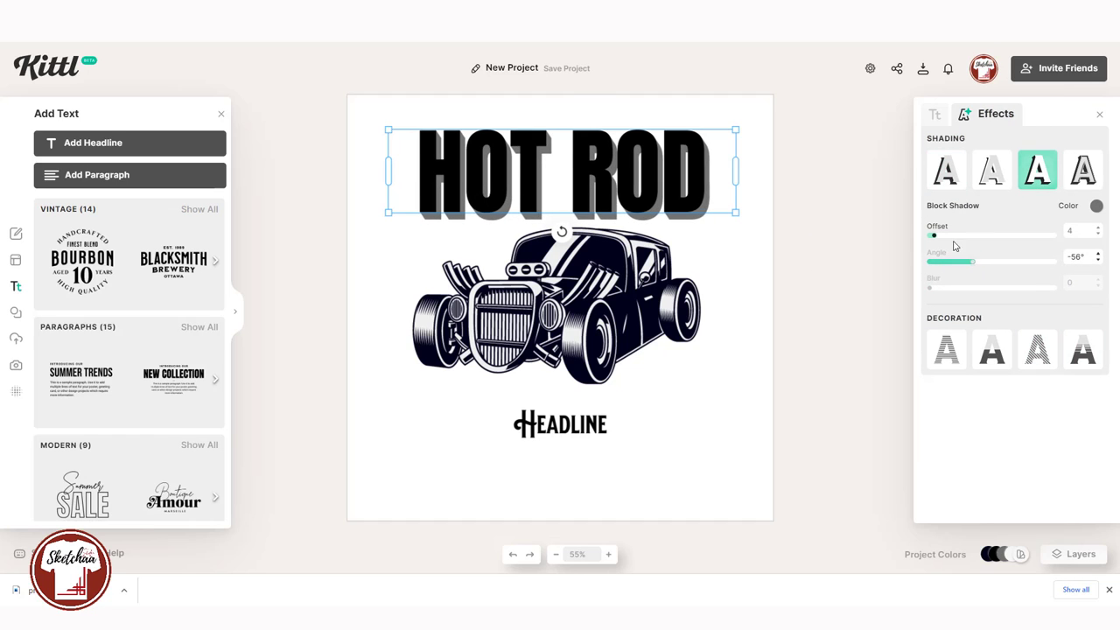
left_click_drag(932, 235, 936, 239)
left_click(787, 253)
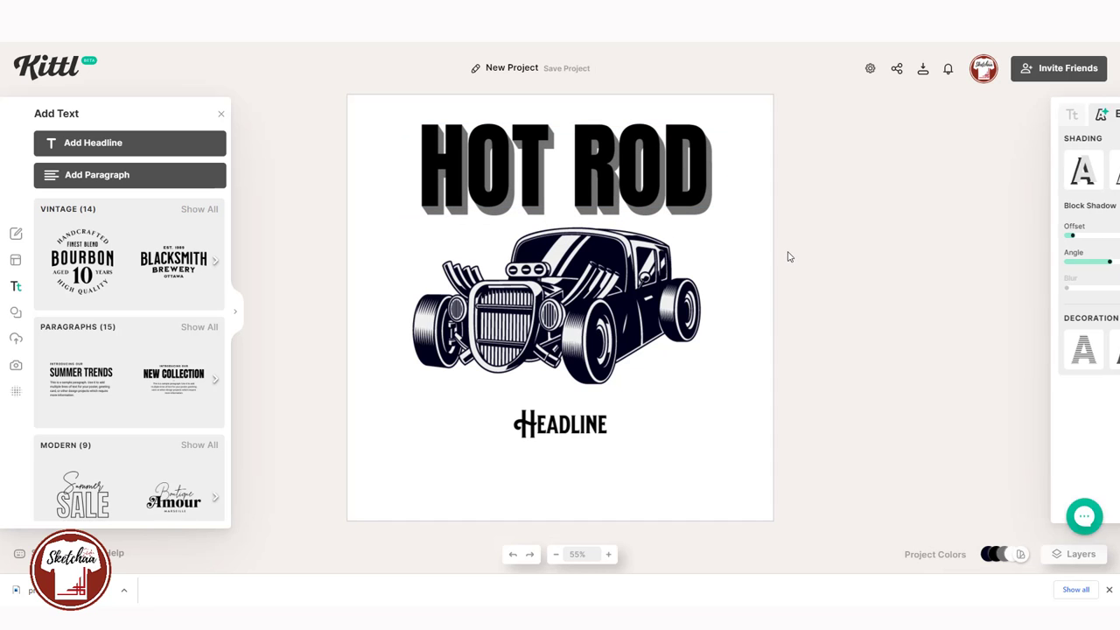
Enlarge the hot rod illustration to about three quarters of the canvas width and deselect it
left_click(569, 158)
left_click(660, 341)
left_click_drag(702, 383, 718, 414)
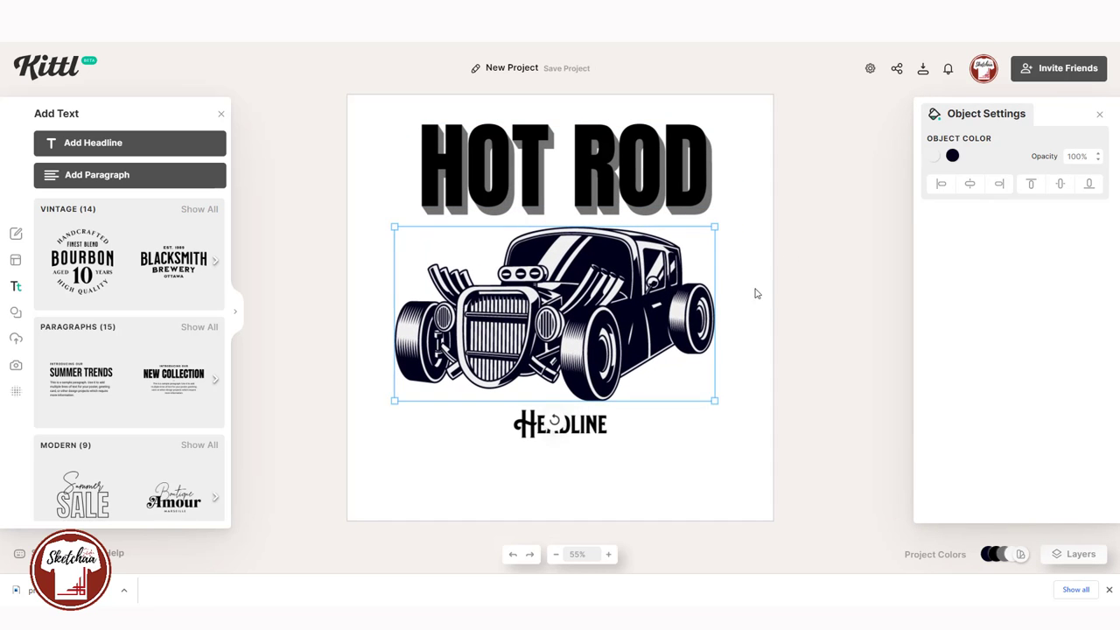
left_click(765, 288)
Set the HOT ROD text's fill to the dark navy 02021a from the document palette
left_click(665, 192)
left_click(932, 155)
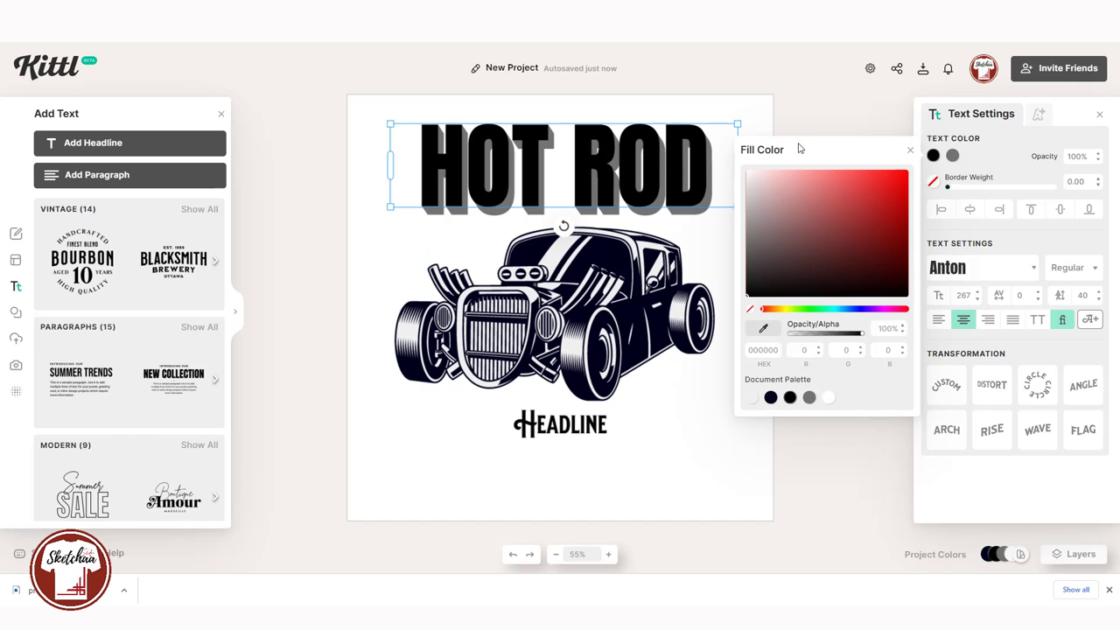
left_click(771, 400)
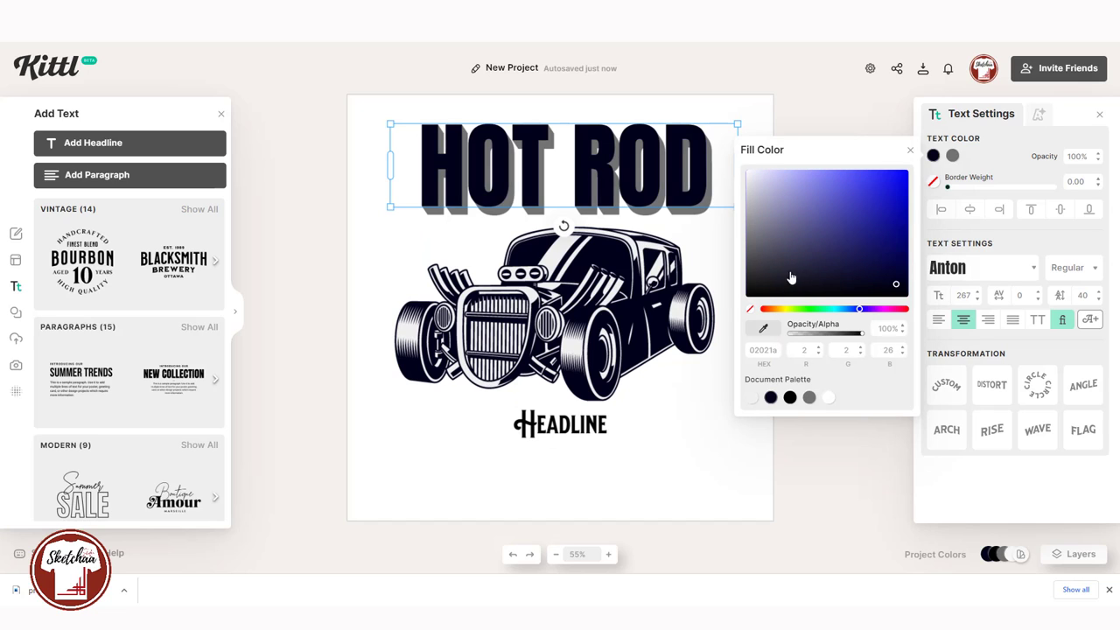
left_click(784, 119)
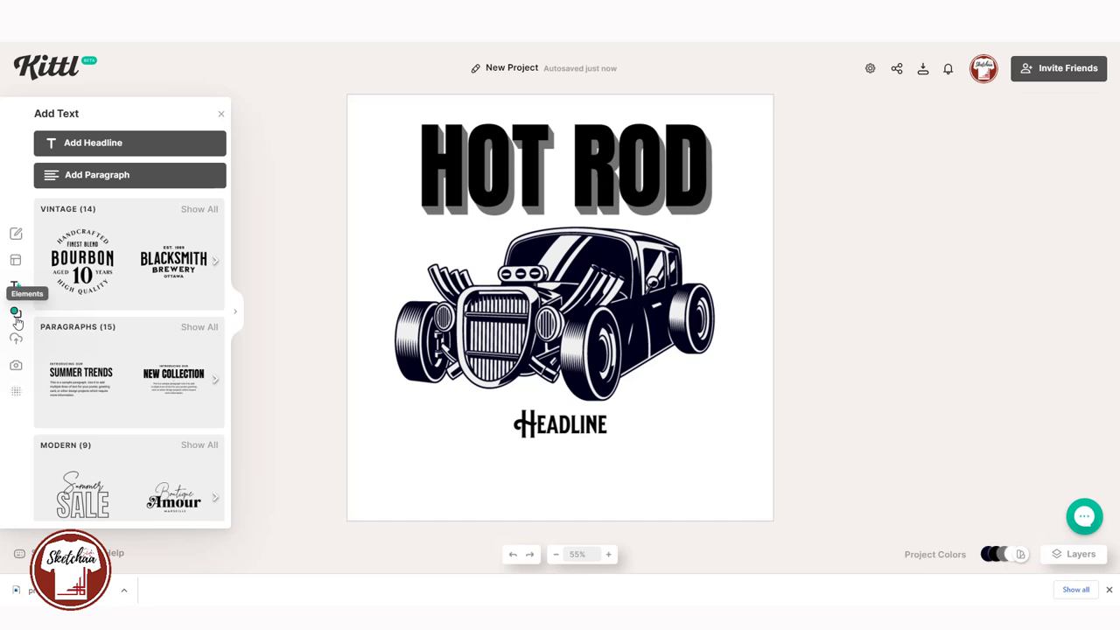
Return to the elements library, leave the racing car results and search for "triangle"
left_click(16, 313)
left_click(194, 219)
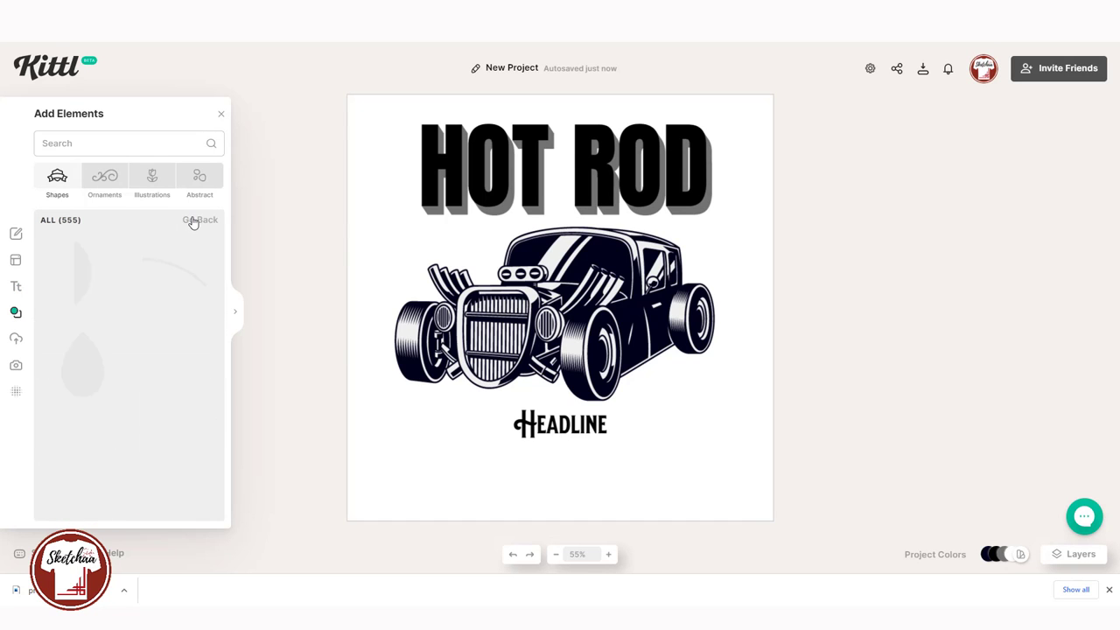
scroll(163, 252, "down", 10)
left_click(74, 144)
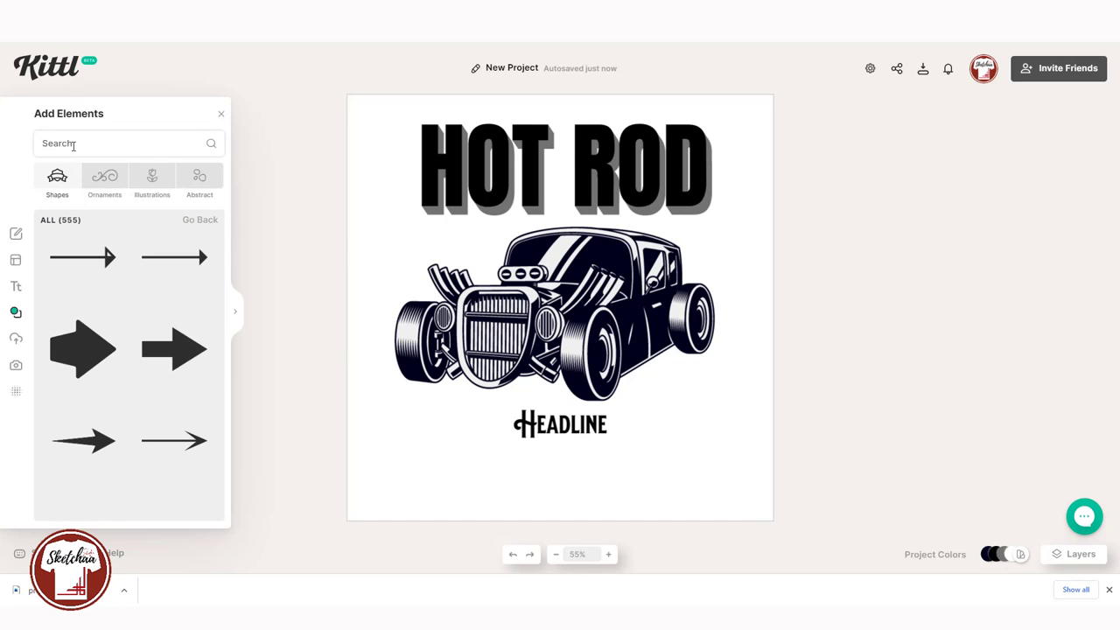
type("tria")
left_click(73, 167)
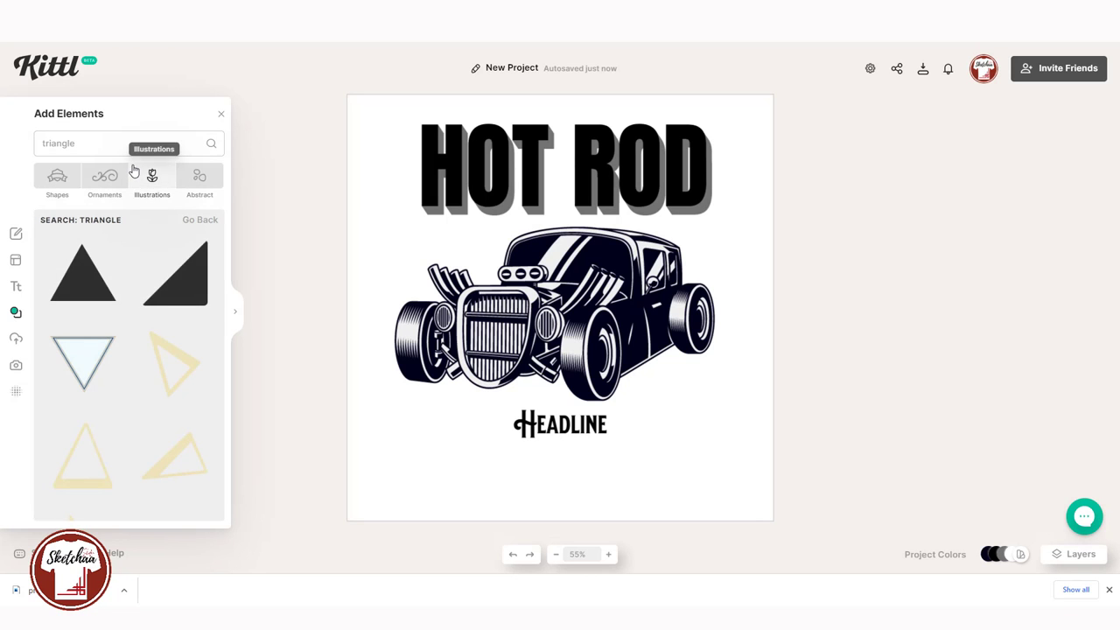
Add the light blue inverted triangle with striped border, enlarge it to nearly the canvas width and centre it over the design
left_click(92, 361)
left_click_drag(634, 369, 700, 430)
left_click_drag(489, 246, 362, 136)
left_click_drag(702, 429, 750, 490)
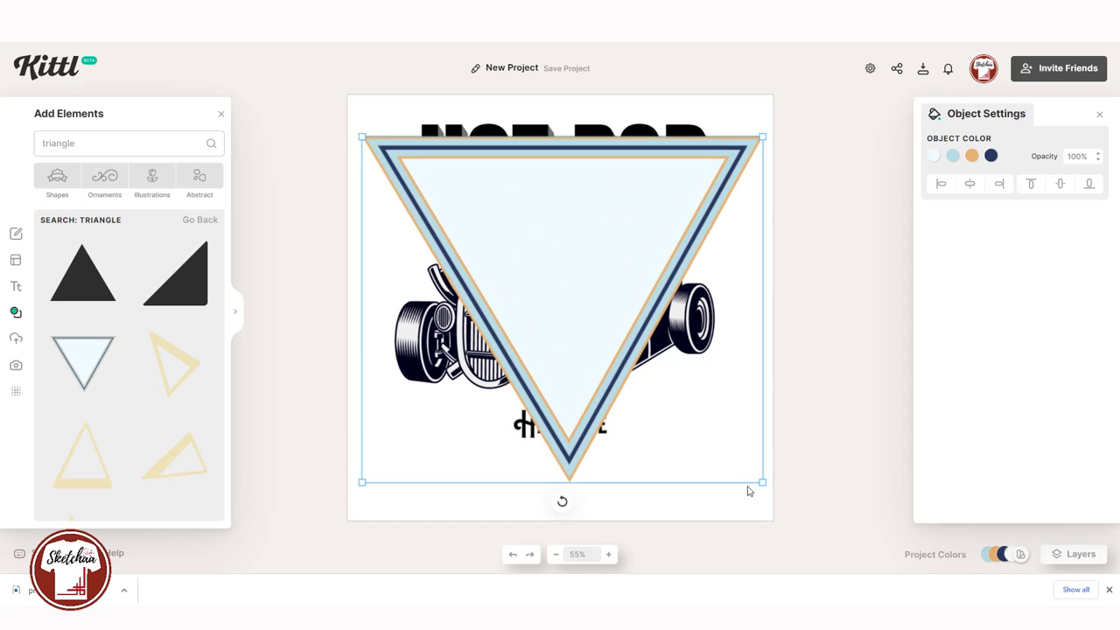
left_click_drag(697, 334, 694, 343)
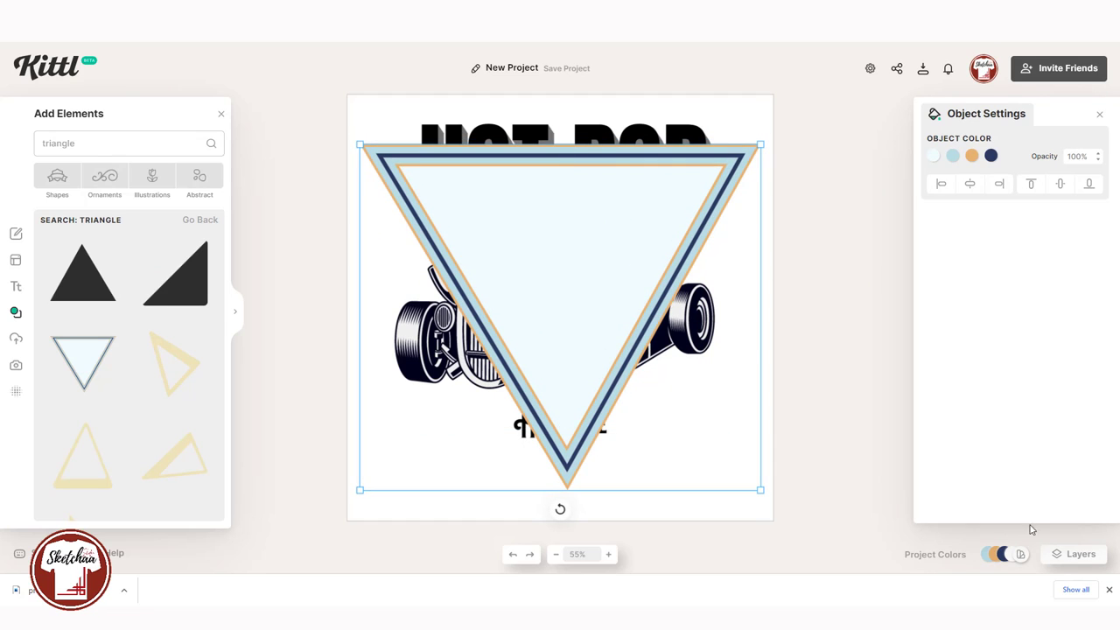
Move the triangle layer down to just above the Background layer, behind the text and the hot rod illustration
left_click(1067, 565)
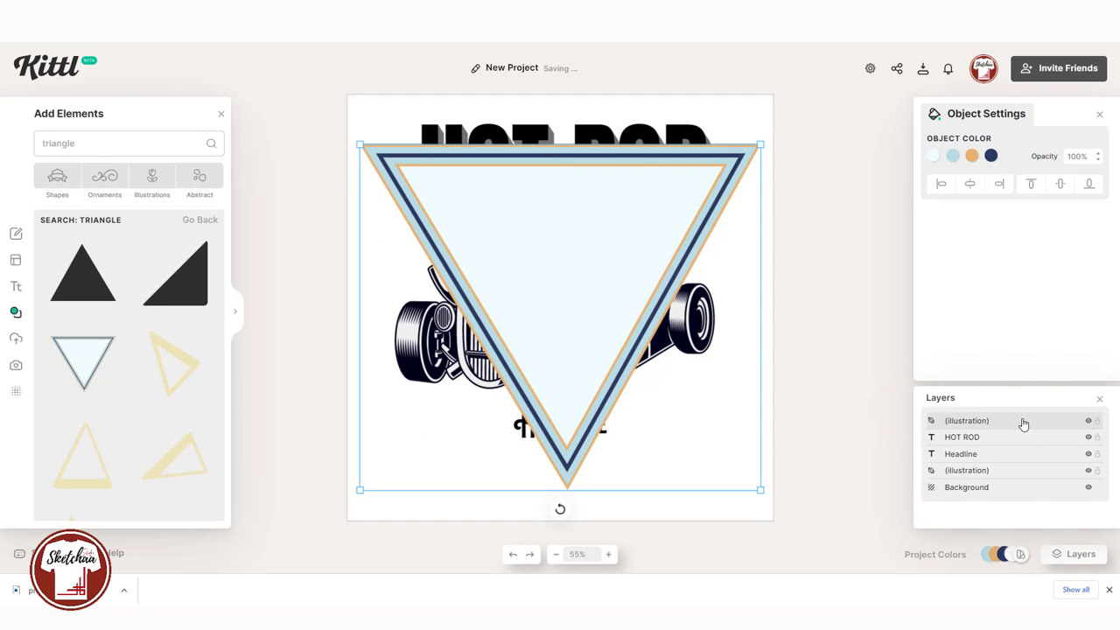
left_click_drag(1021, 427, 1022, 475)
left_click(834, 252)
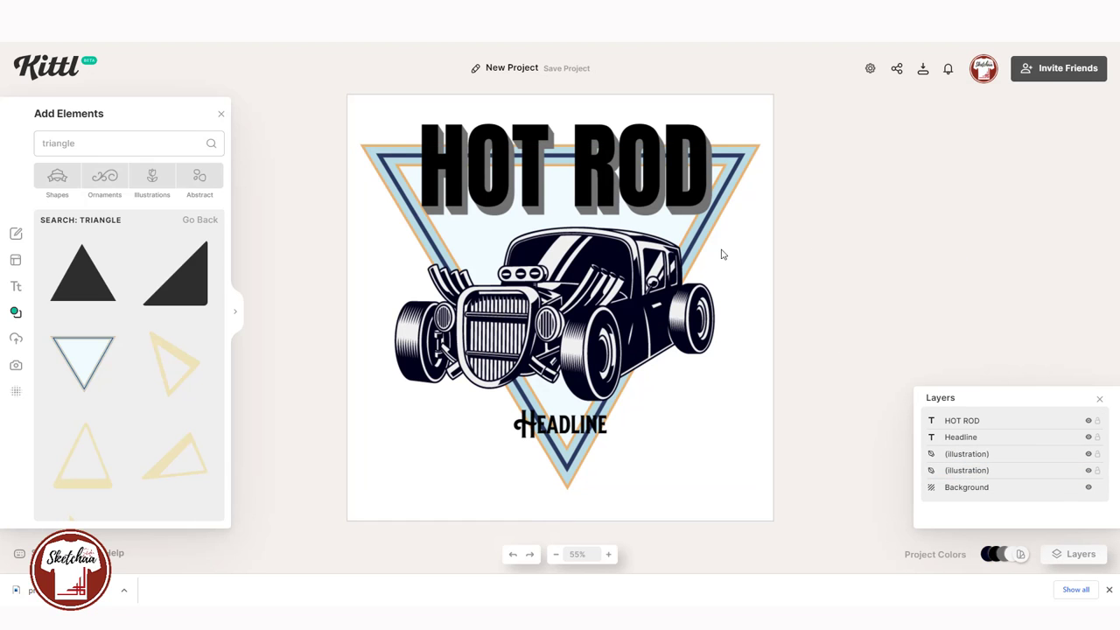
Recolour the triangle with a near-white fcfeff fill, its orange lines in white ffffff and its navy line in black 000000
left_click(710, 231)
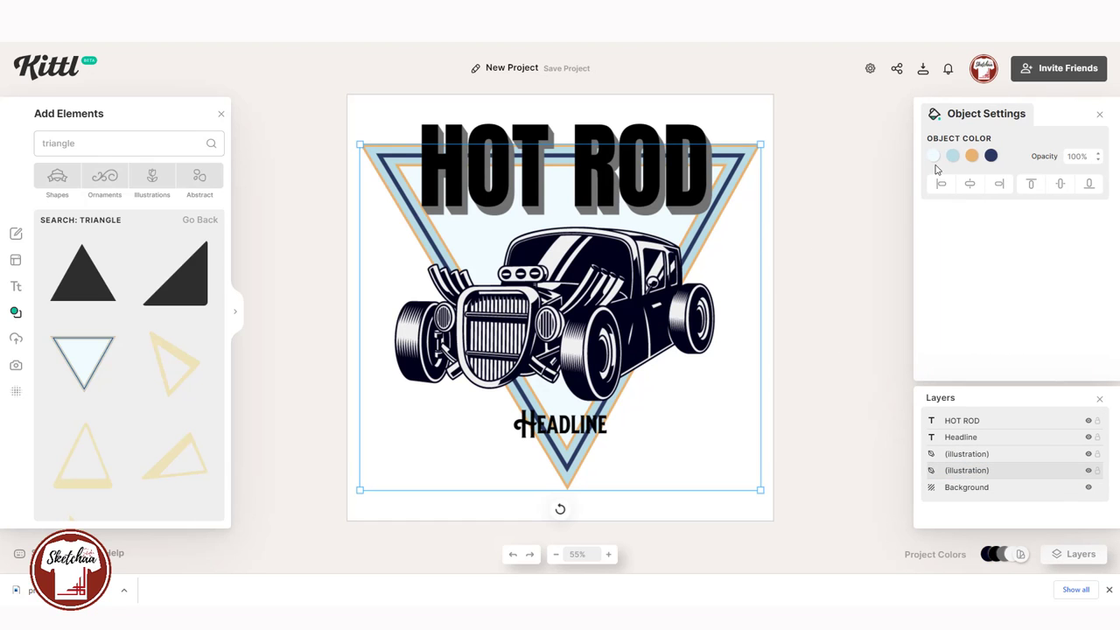
left_click(934, 157)
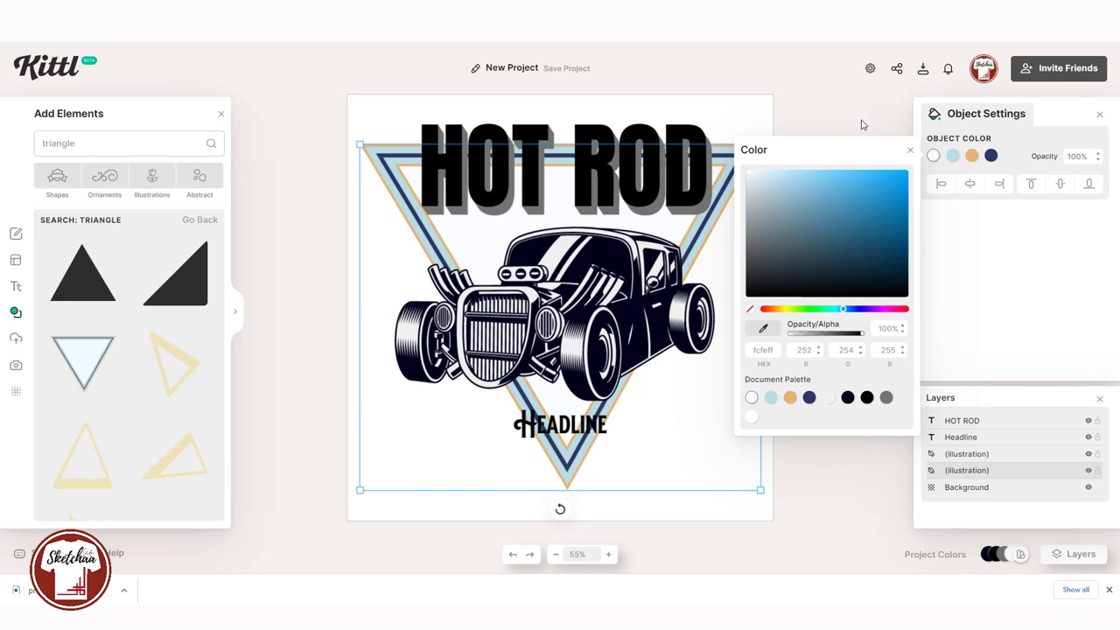
left_click(972, 158)
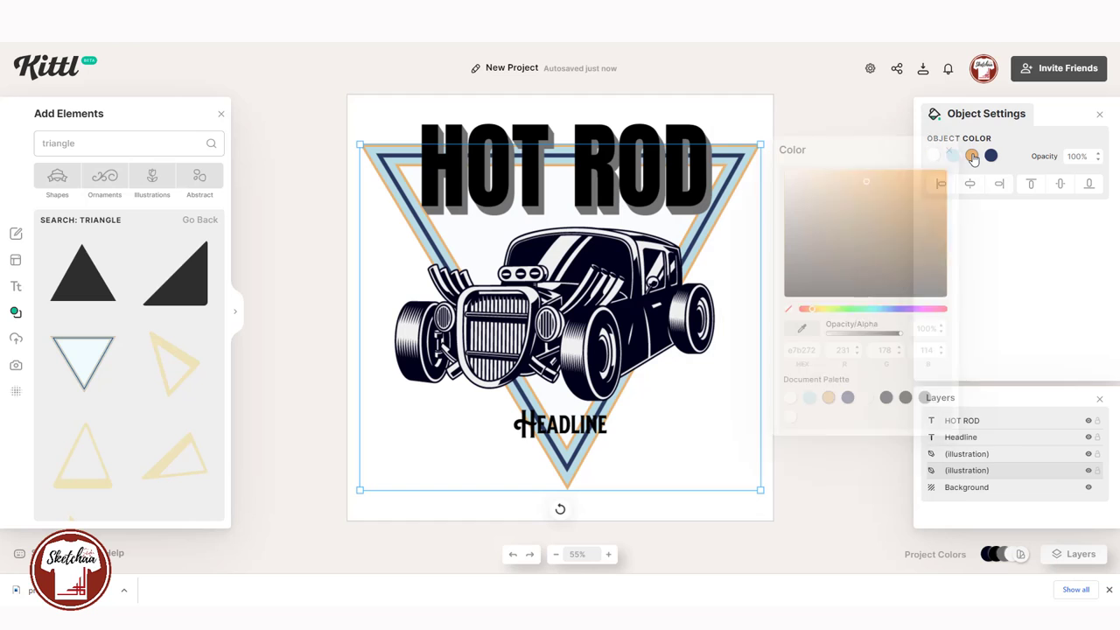
left_click_drag(855, 188, 768, 160)
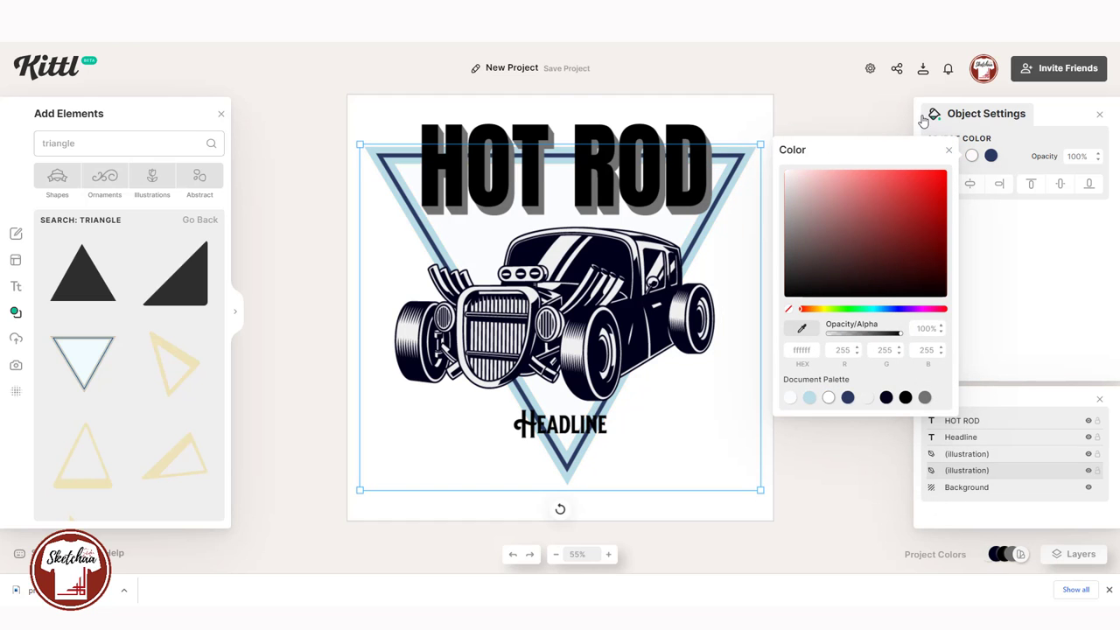
left_click(921, 120)
left_click(992, 161)
left_click_drag(842, 260, 786, 310)
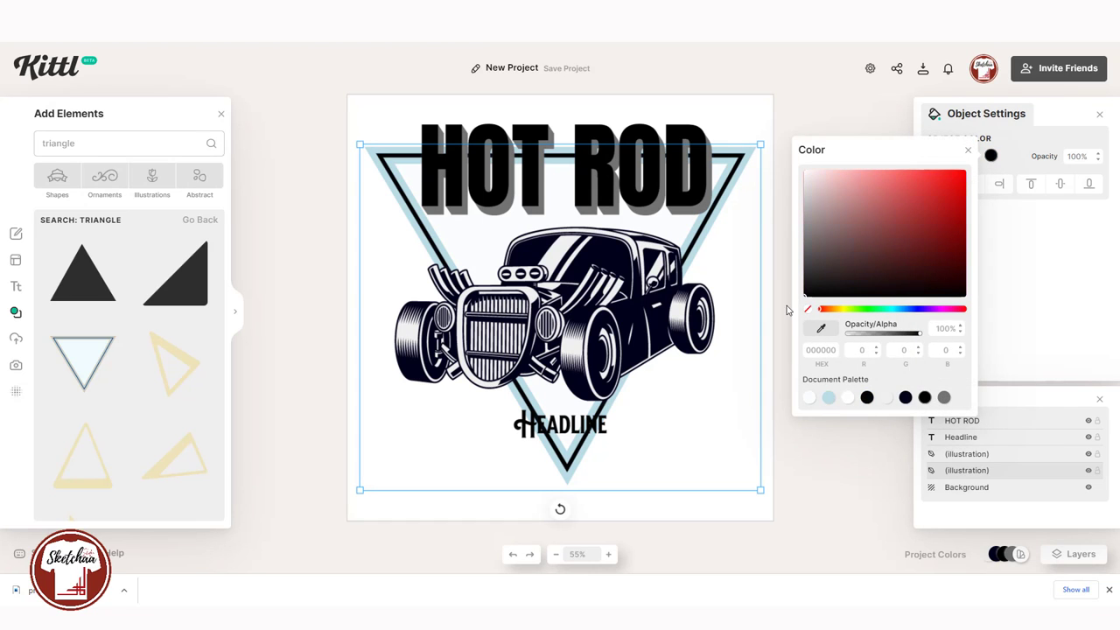
Move the HOT ROD headline up to the upper edge of the canvas, centred over the triangle
left_click(810, 94)
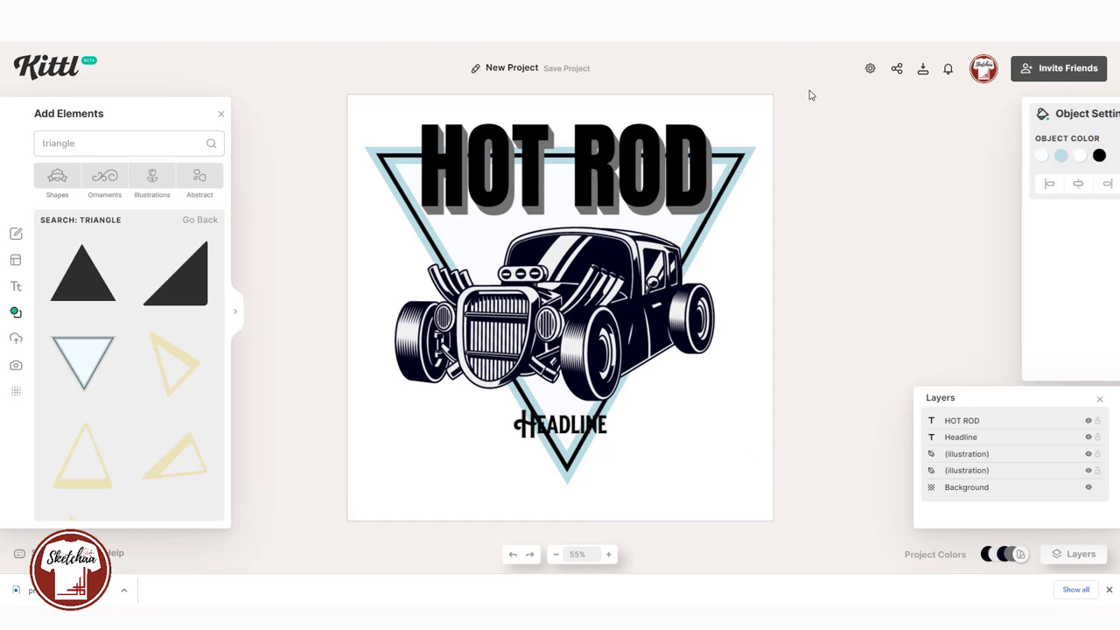
left_click_drag(648, 176, 648, 158)
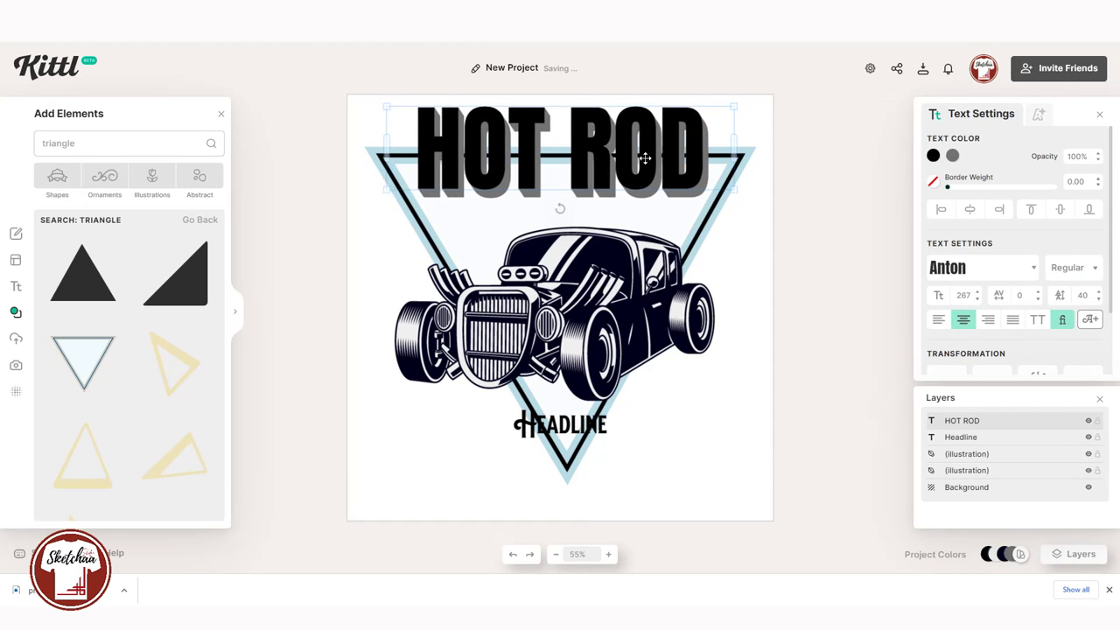
left_click(713, 226)
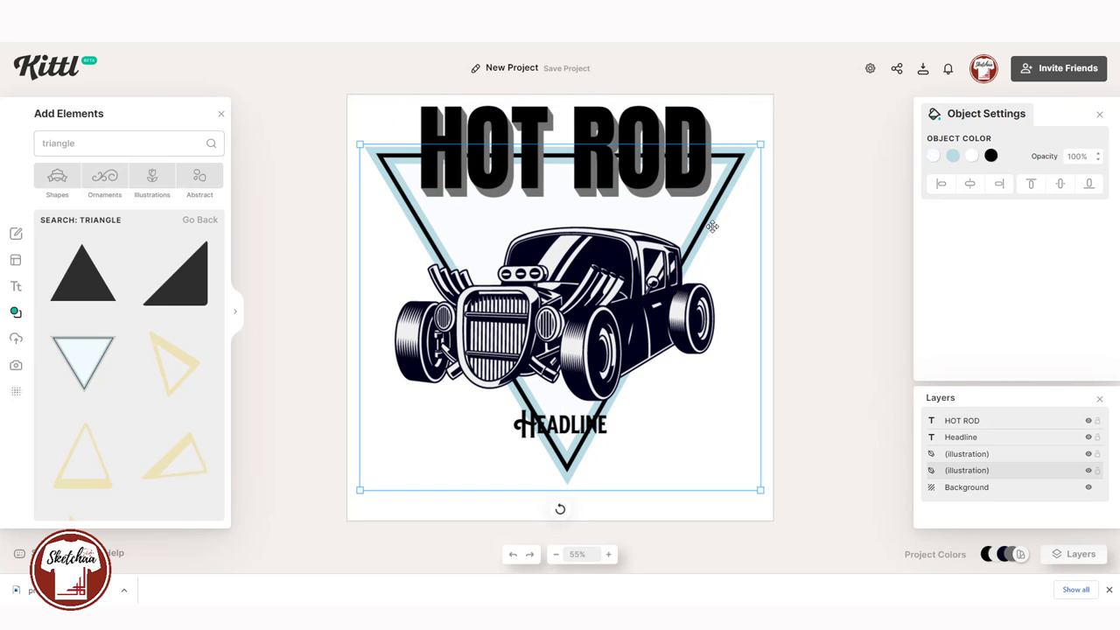
Add a square from the basic shapes and stretch it into a wide rectangle covering the HOT ROD headline
left_click(17, 314)
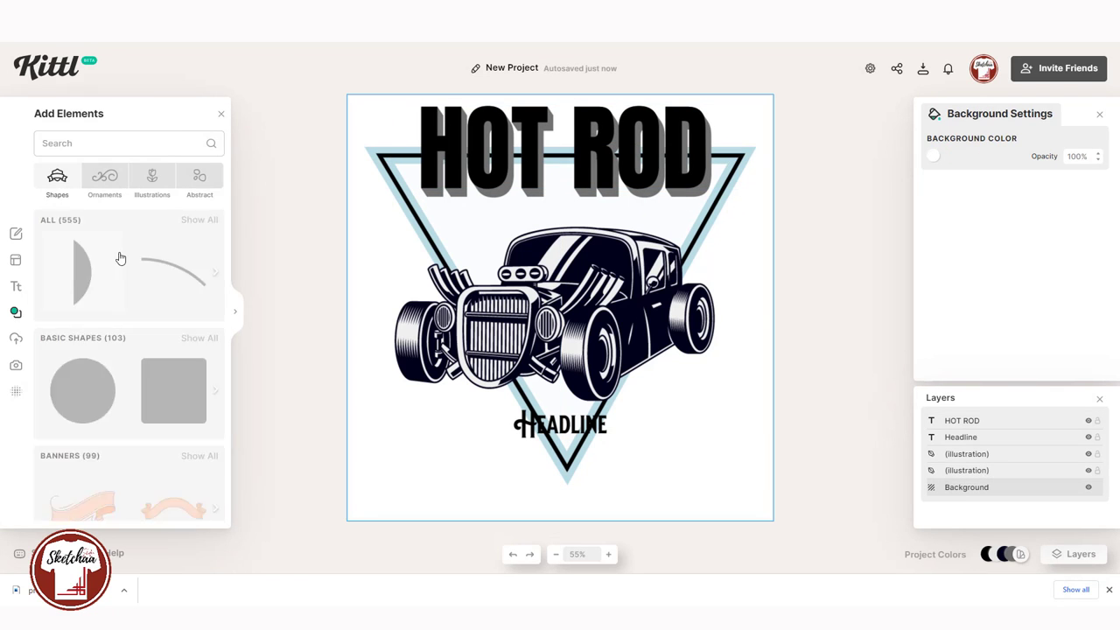
scroll(158, 276, "down", 6)
scroll(158, 275, "up", 6)
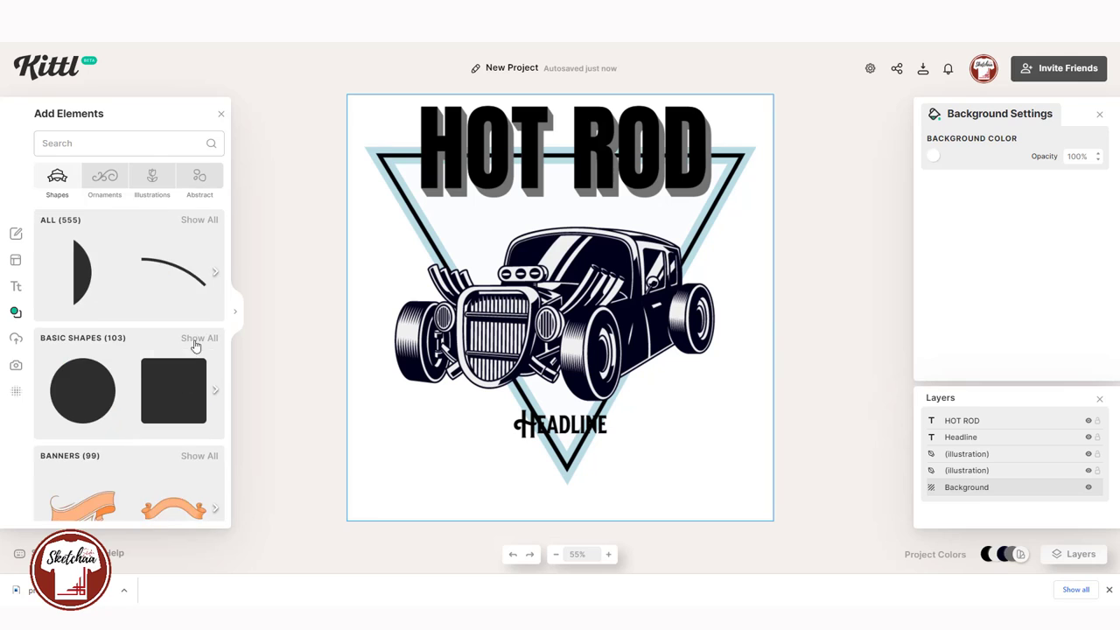
left_click(197, 338)
left_click(189, 297)
left_click_drag(560, 265, 490, 162)
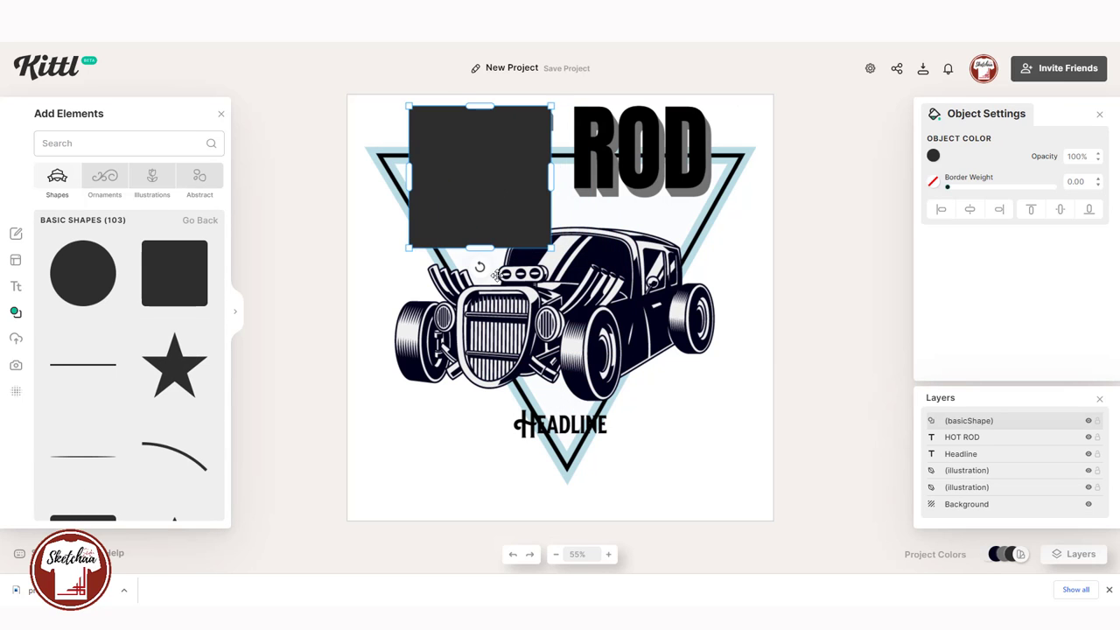
left_click_drag(481, 245, 480, 202)
left_click_drag(551, 158, 719, 155)
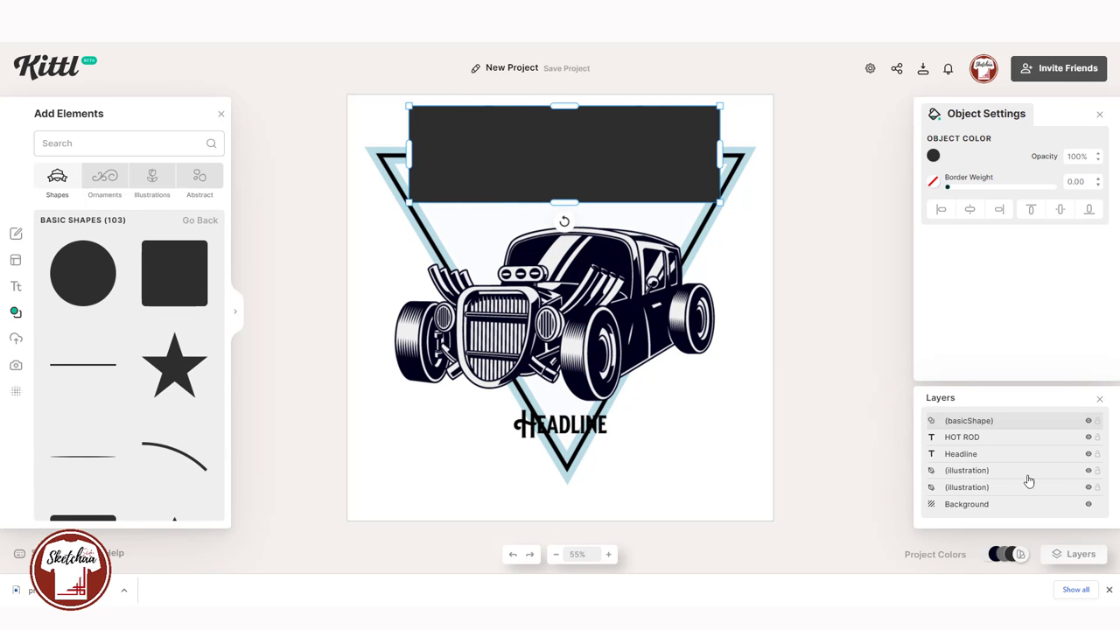
Place the rectangle's layer below the hot rod illustration and fill it with white from the document palette
left_click_drag(1032, 424, 1024, 469)
left_click(932, 156)
left_click(749, 172)
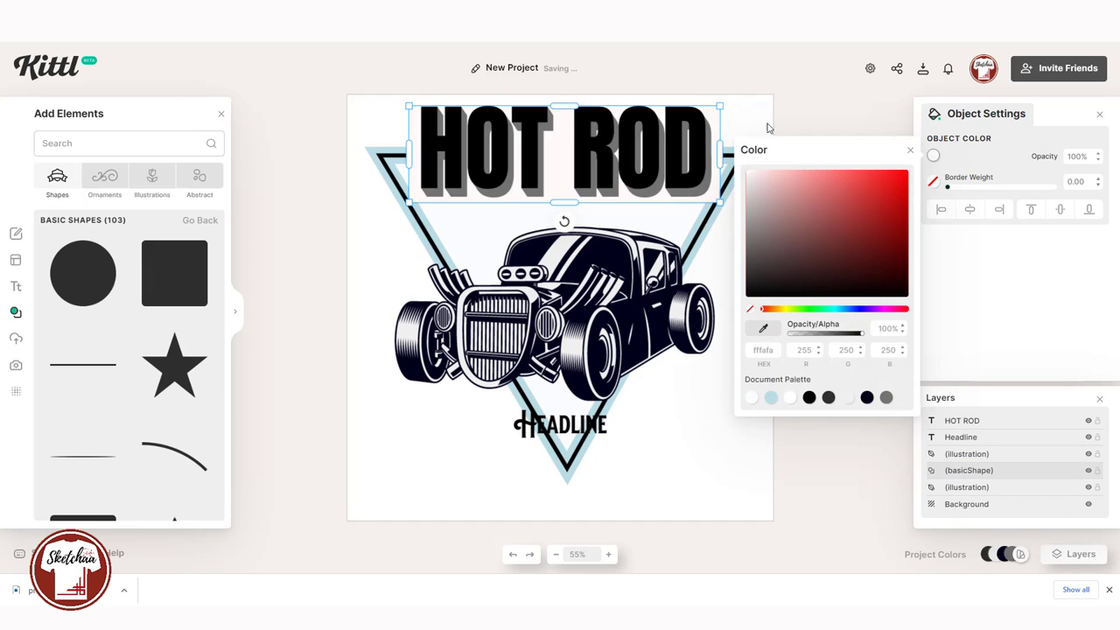
left_click(767, 127)
left_click(713, 192)
left_click(933, 157)
left_click(790, 397)
left_click(781, 444)
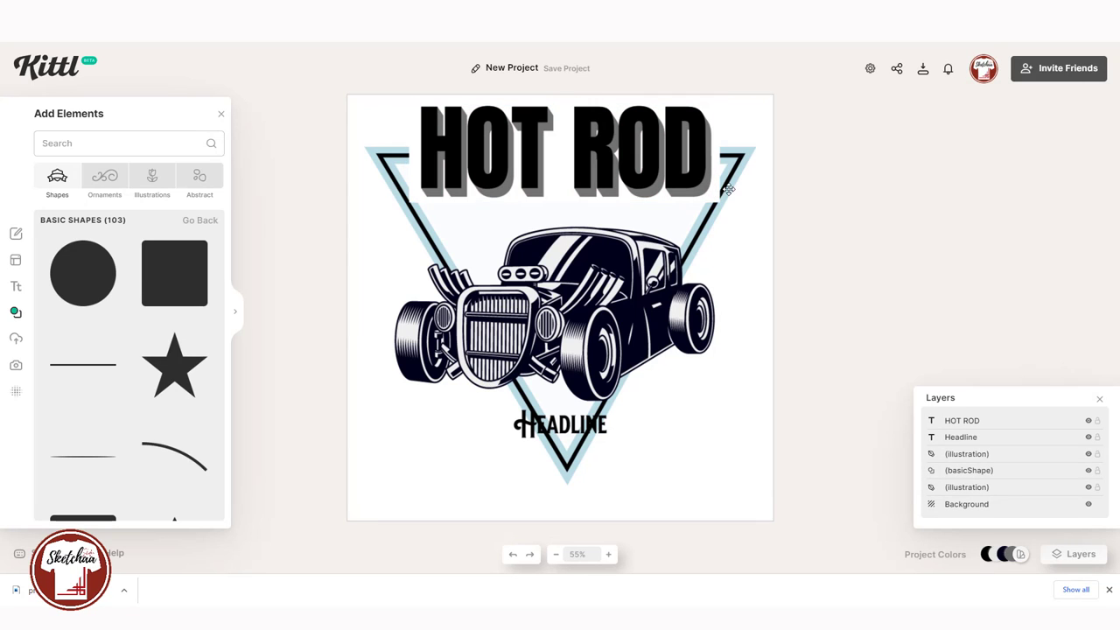
Nudge the triangle up slightly and shorten the white rectangle from below to the height of the HOT ROD letters
left_click(717, 191)
left_click_drag(720, 198, 717, 194)
left_click(717, 194)
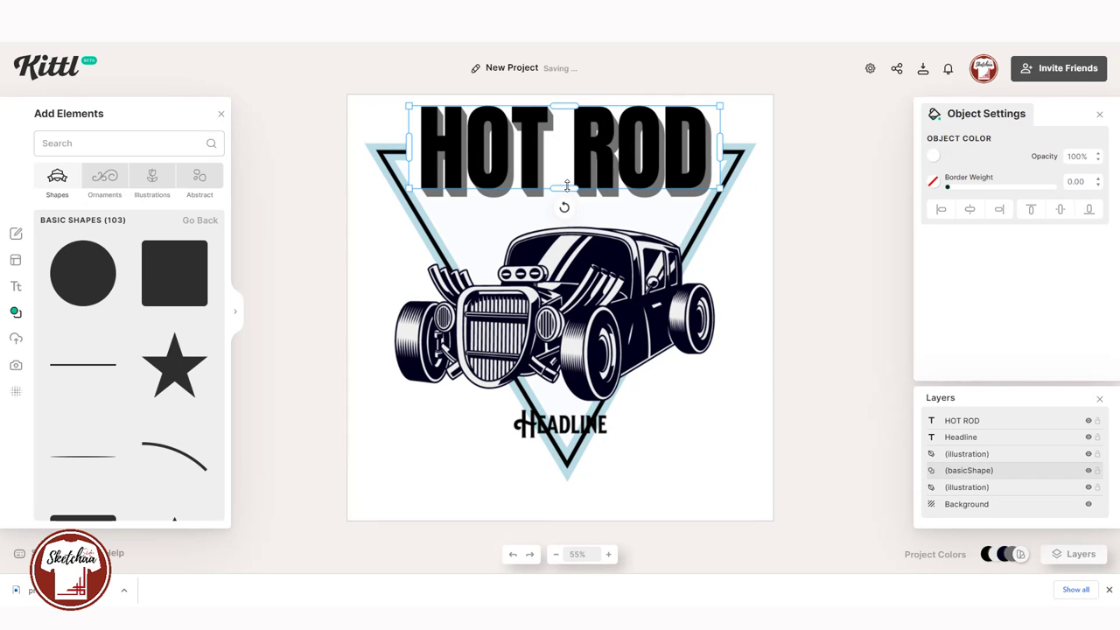
left_click(762, 394)
Move the hot rod illustration up under the headline, enlarge it slightly and recentre it over the triangle
left_click_drag(603, 362, 607, 348)
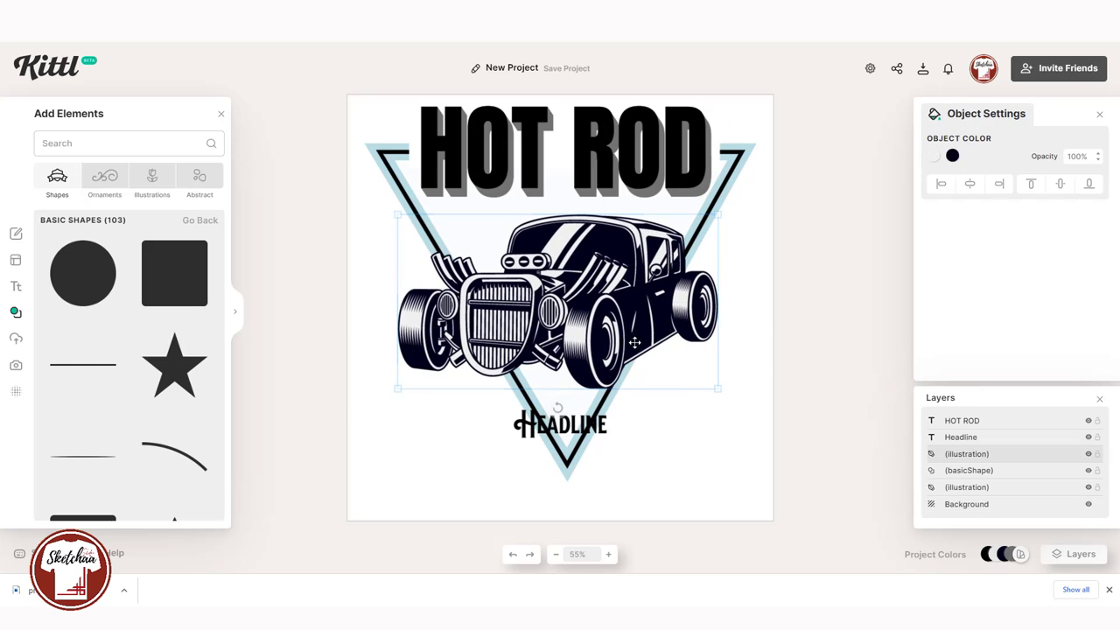
left_click(703, 429)
left_click(513, 382)
left_click_drag(722, 389, 732, 396)
left_click_drag(609, 354, 605, 345)
left_click(664, 427)
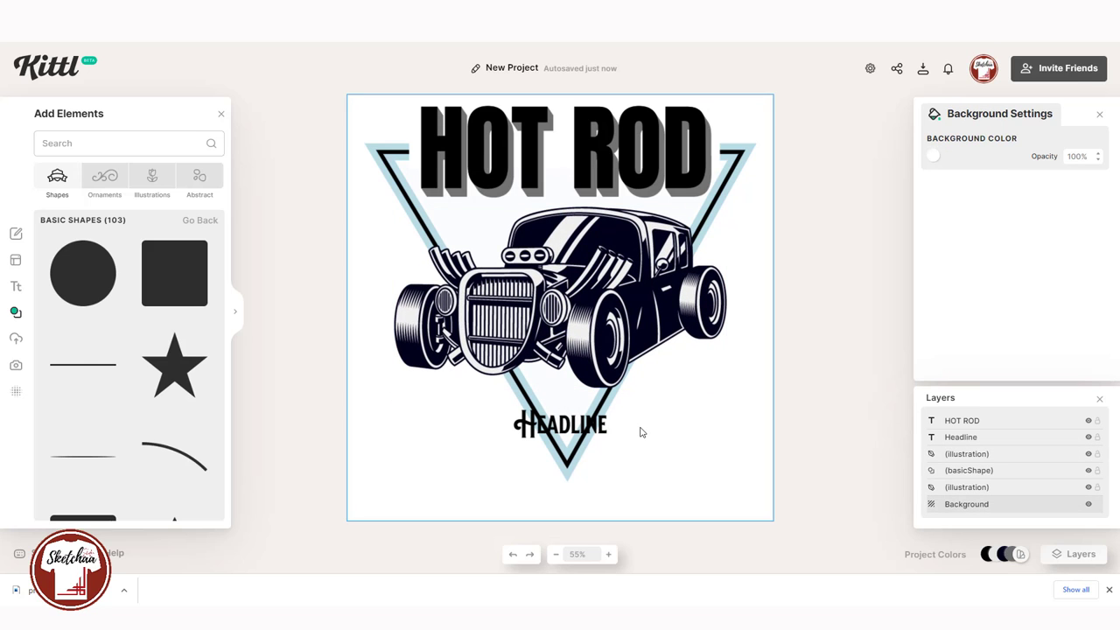
Set the HOT ROD headline's block shadow colour to the light blue sampled from the triangle's border
left_click(653, 163)
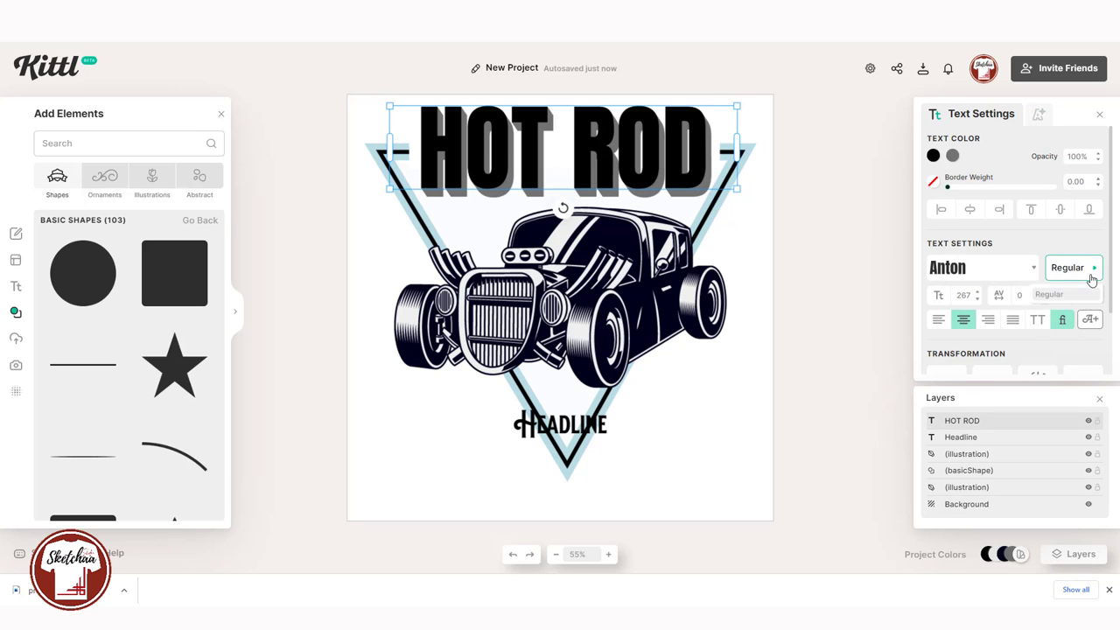
scroll(1058, 341, "down", 1)
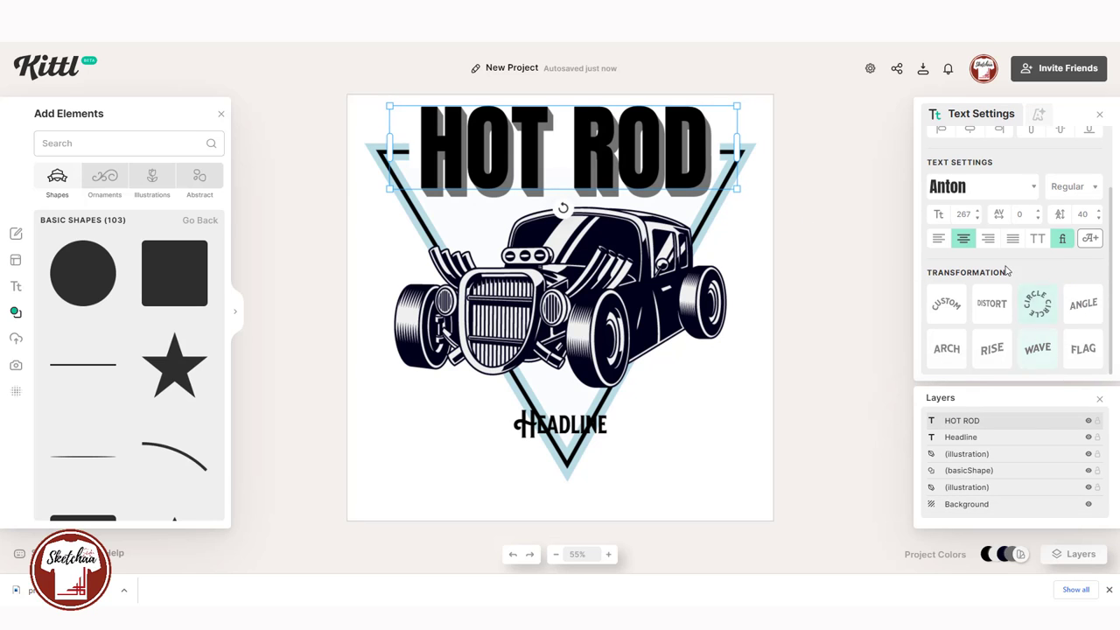
left_click(1037, 117)
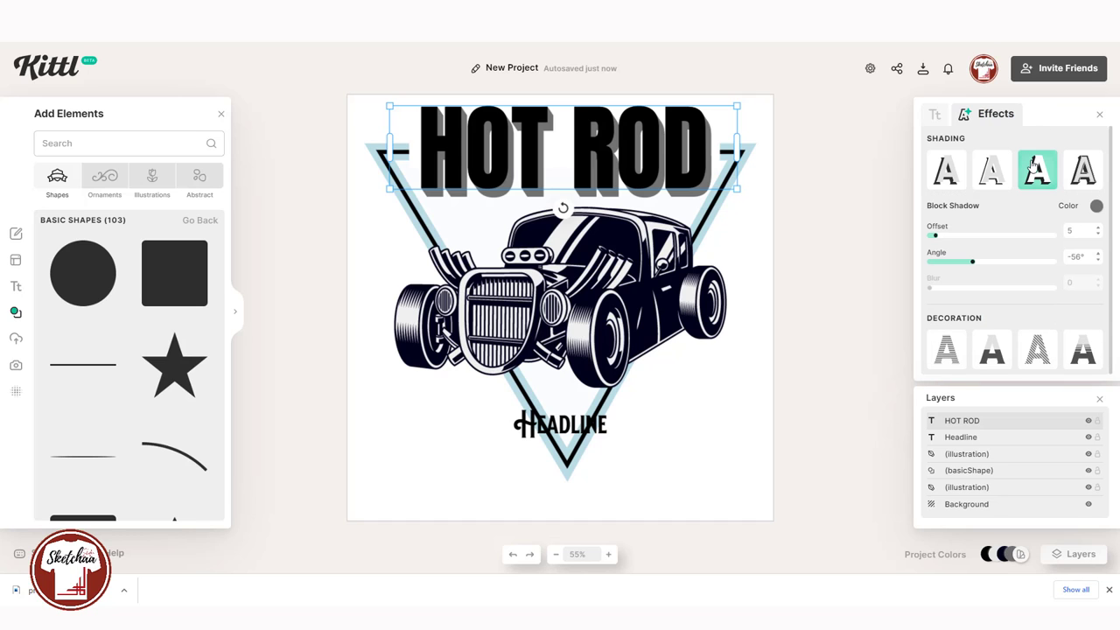
left_click(1096, 206)
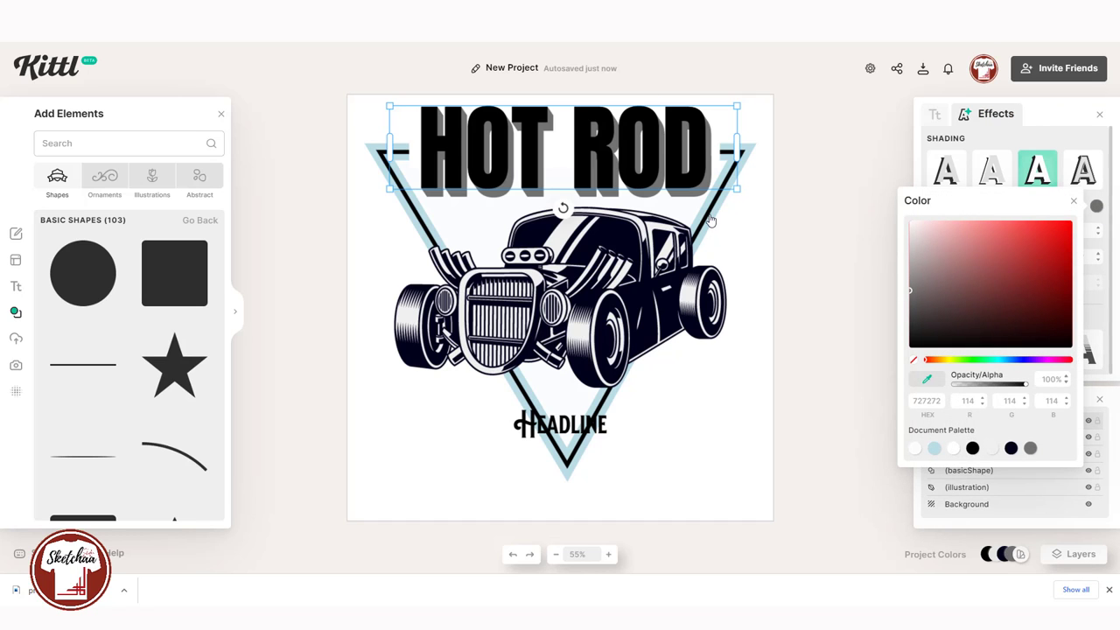
left_click(711, 220)
left_click(791, 105)
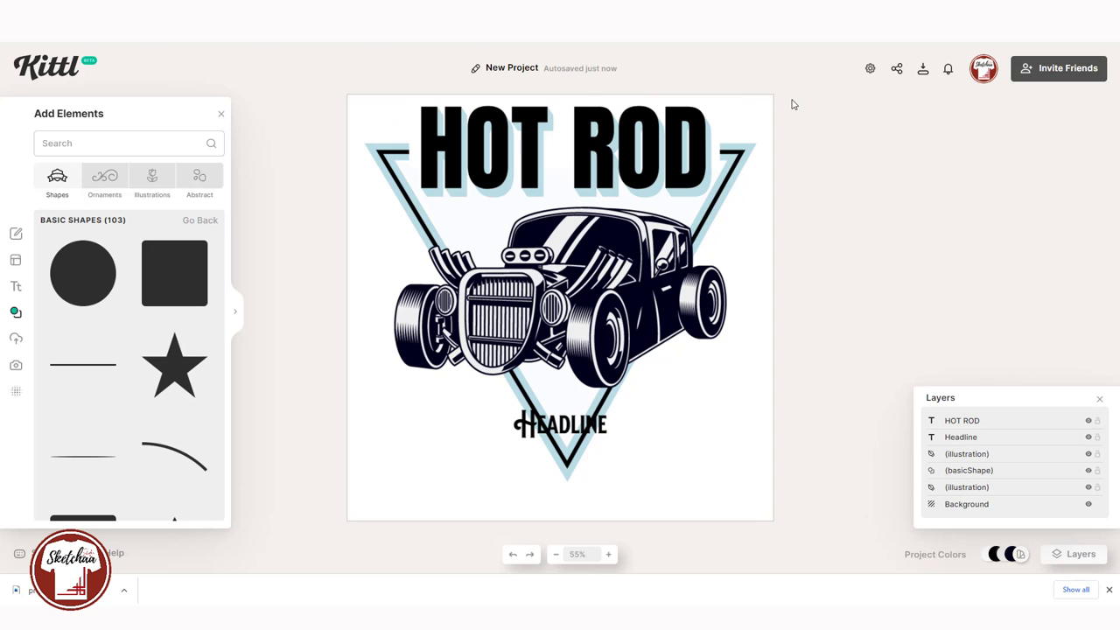
Add a new headline, place it beside the triangle's lower tip and change its text to "Garage"
left_click(16, 286)
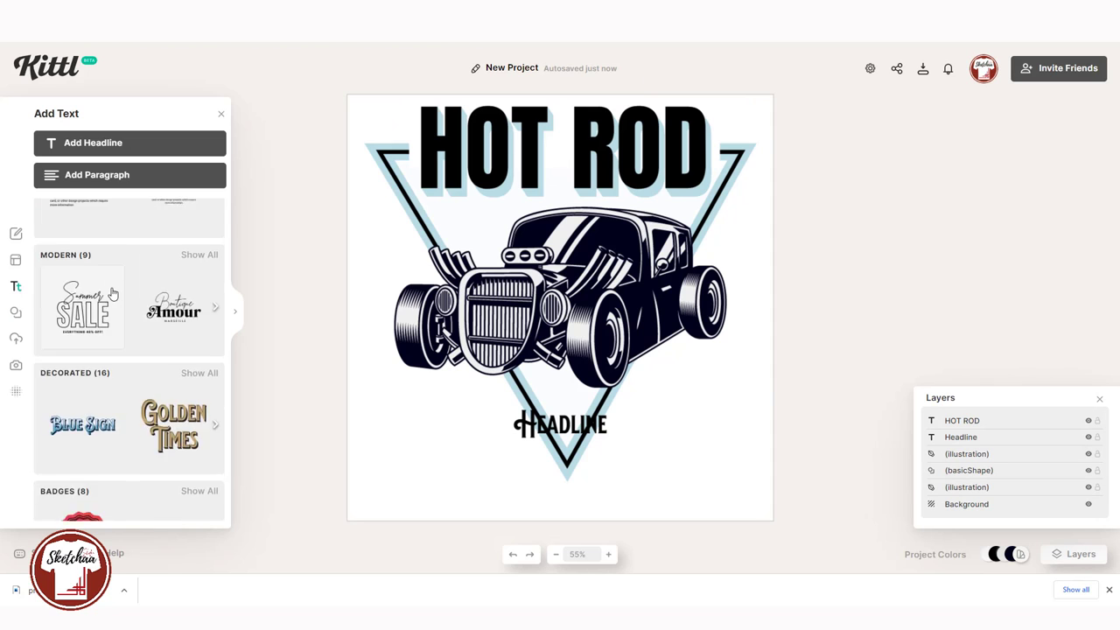
left_click(130, 143)
left_click_drag(560, 307, 680, 460)
double_click(442, 435)
type("Garage")
left_click(463, 501)
Browse the script typefaces and set the Garage text in Galada
left_click(984, 267)
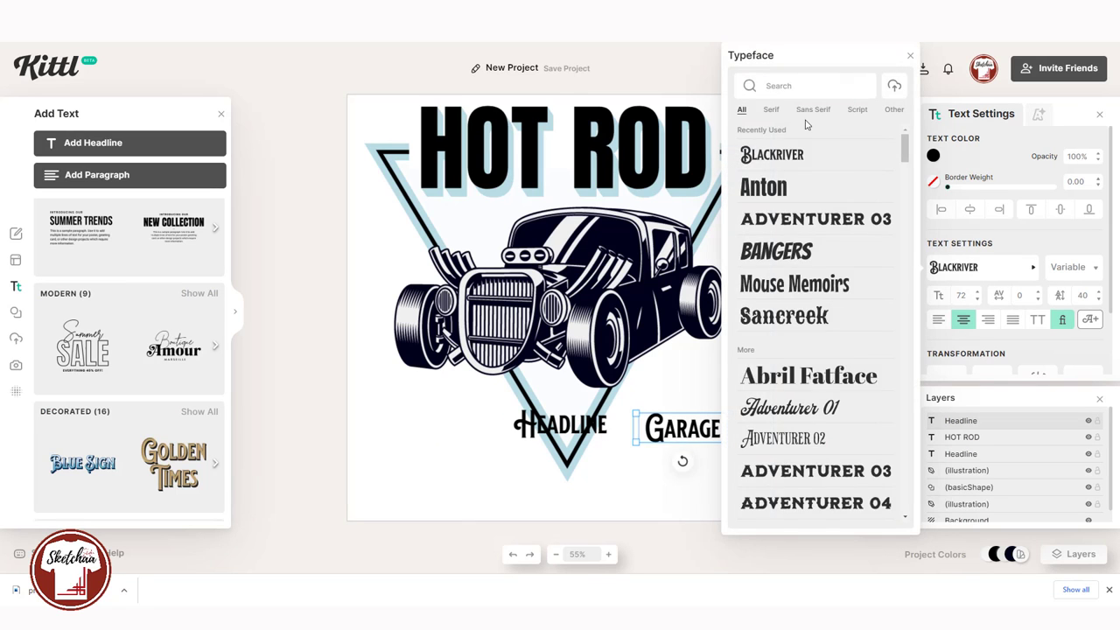
left_click(856, 110)
left_click(822, 140)
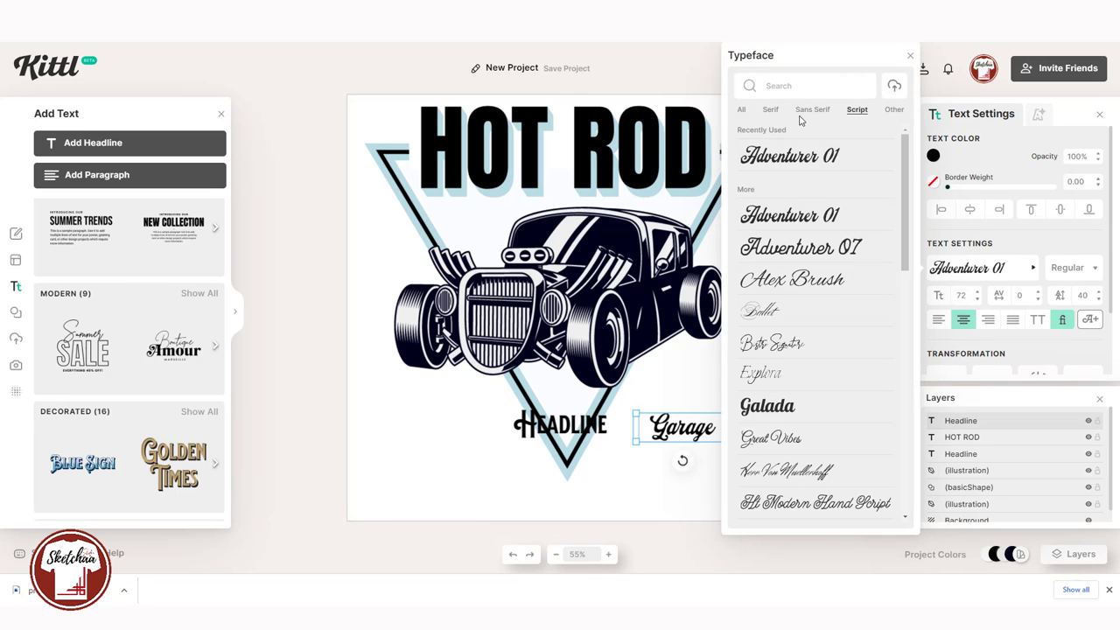
scroll(838, 170, "down", 5)
scroll(838, 178, "down", 5)
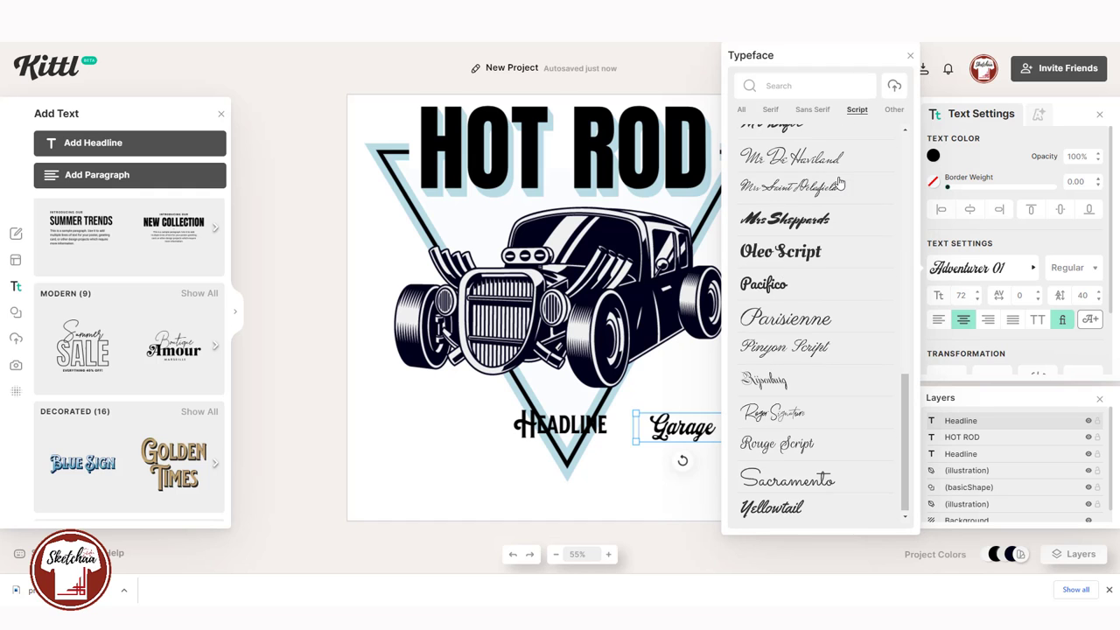
scroll(837, 175, "up", 5)
left_click(804, 184)
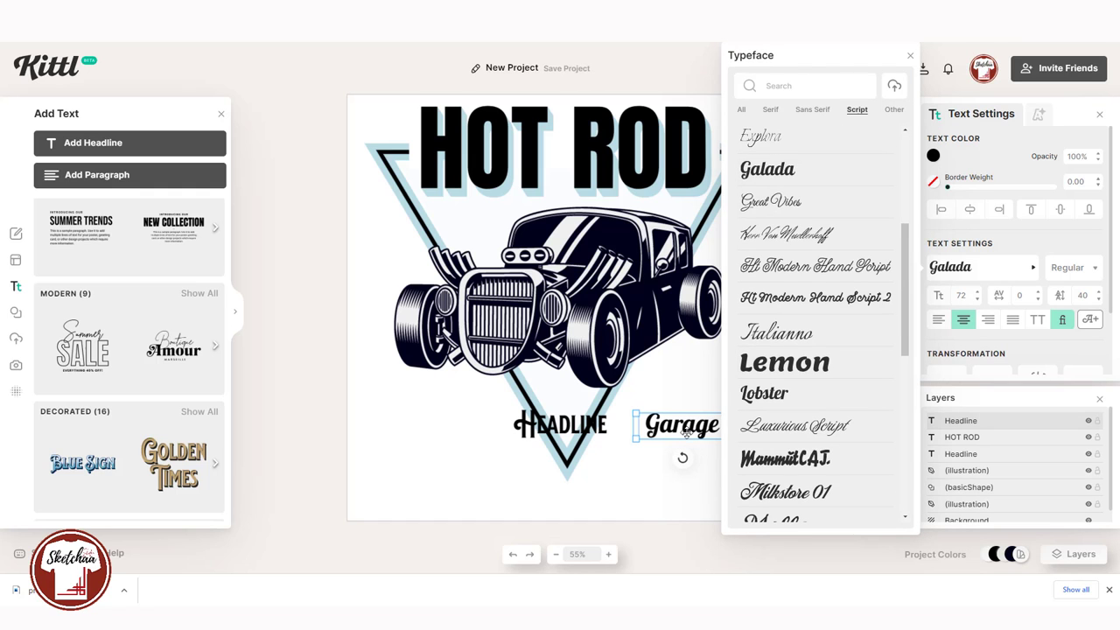
Enlarge the Garage text to size 151, centre it over the headline's lower edge and apply the Distort transformation
left_click_drag(686, 430, 565, 359)
left_click_drag(640, 406, 559, 198)
scroll(1014, 263, "down", 1)
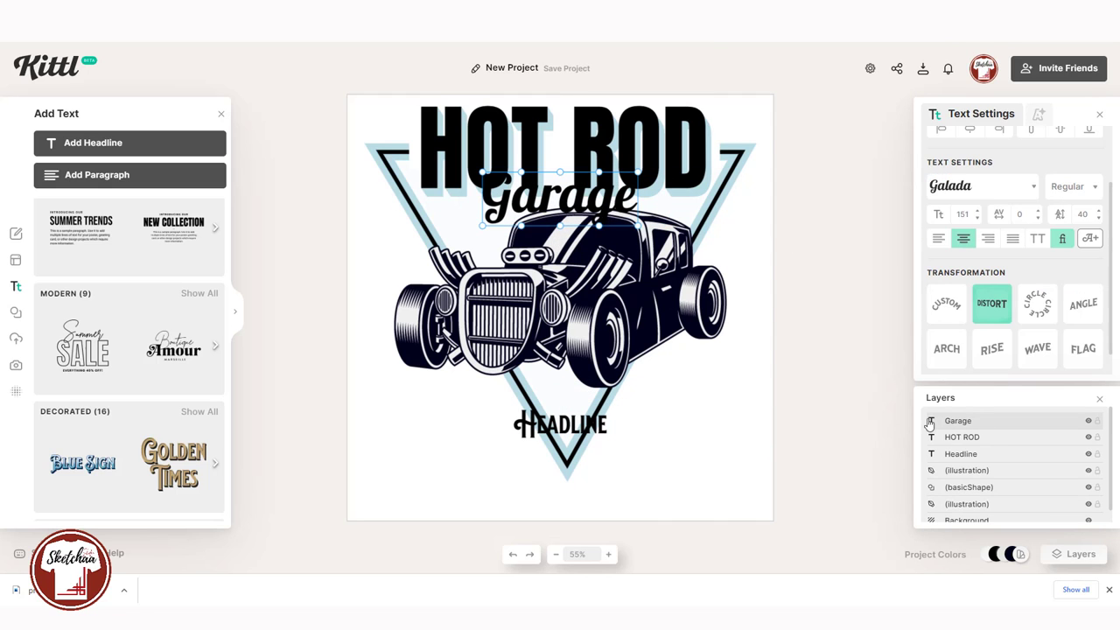
scroll(1020, 249, "up", 1)
Set the Garage text's colour to bright red
left_click(933, 156)
left_click(892, 180)
left_click(591, 217)
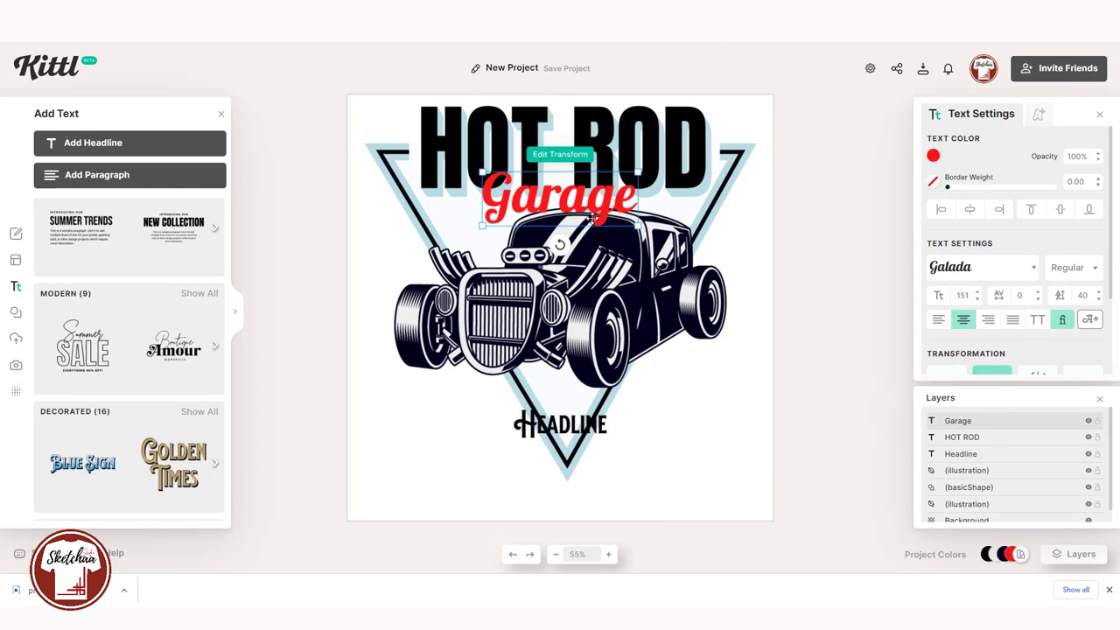
Distort the Garage text by pulling its lower corner under the G down and outward and tilting its edges upward toward the final e
scroll(1027, 347, "down", 2)
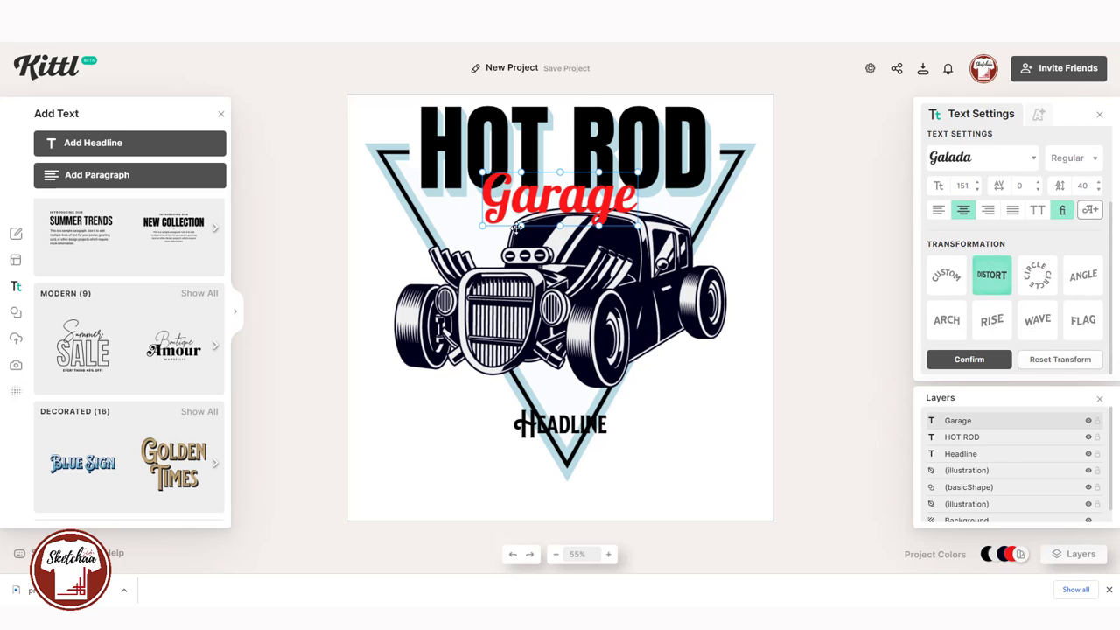
left_click_drag(481, 226, 481, 250)
left_click_drag(626, 218, 634, 211)
left_click_drag(482, 176, 482, 177)
left_click_drag(479, 250, 470, 255)
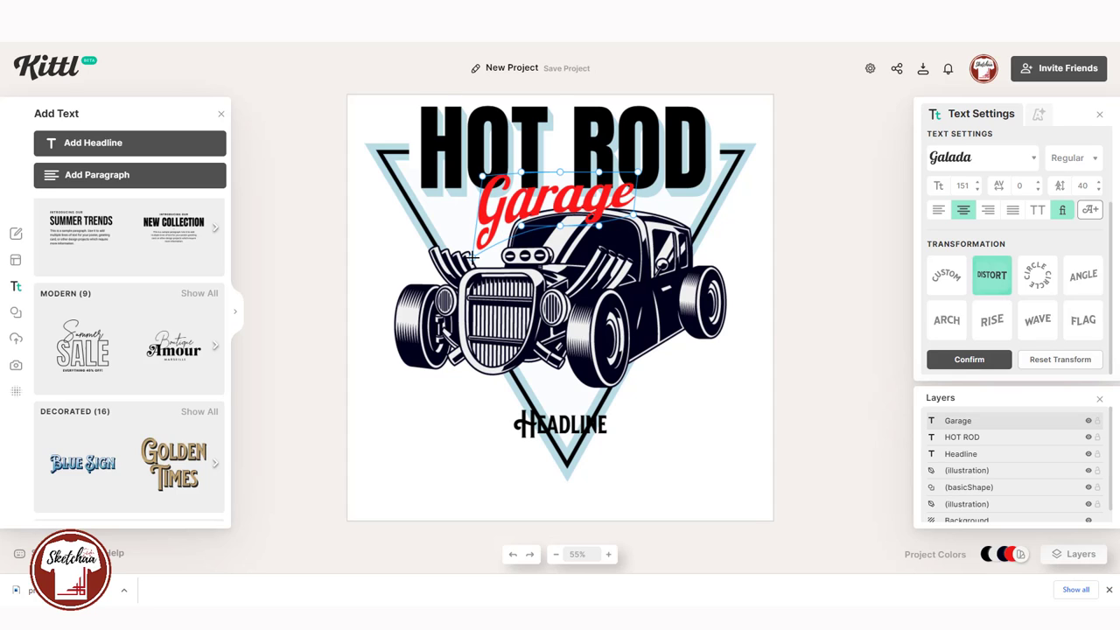
left_click_drag(598, 225, 598, 222)
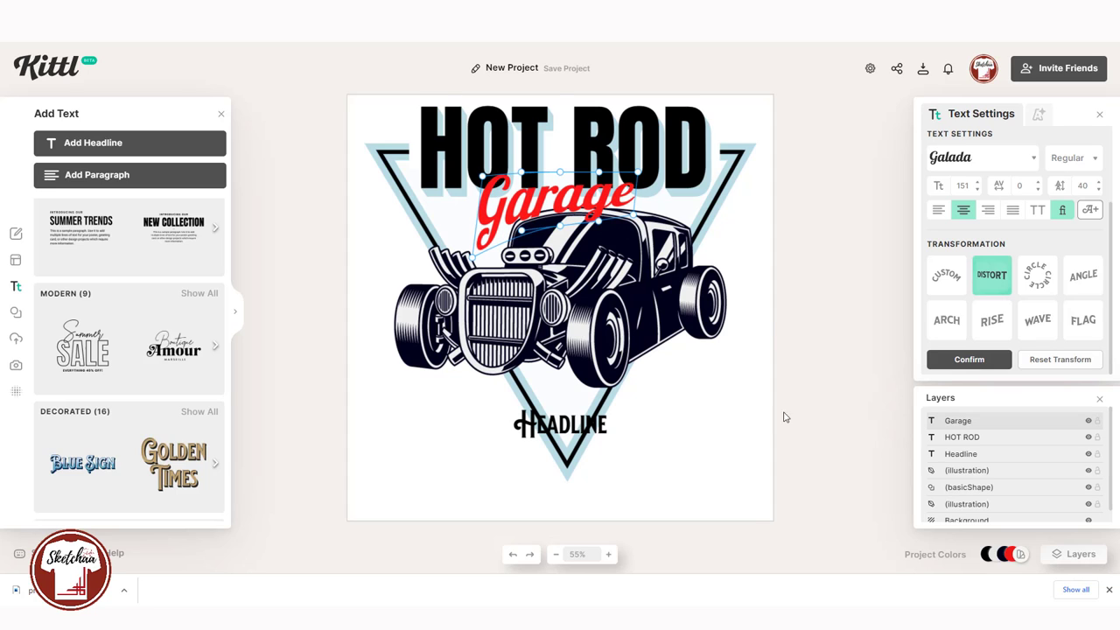
left_click_drag(531, 171, 478, 180)
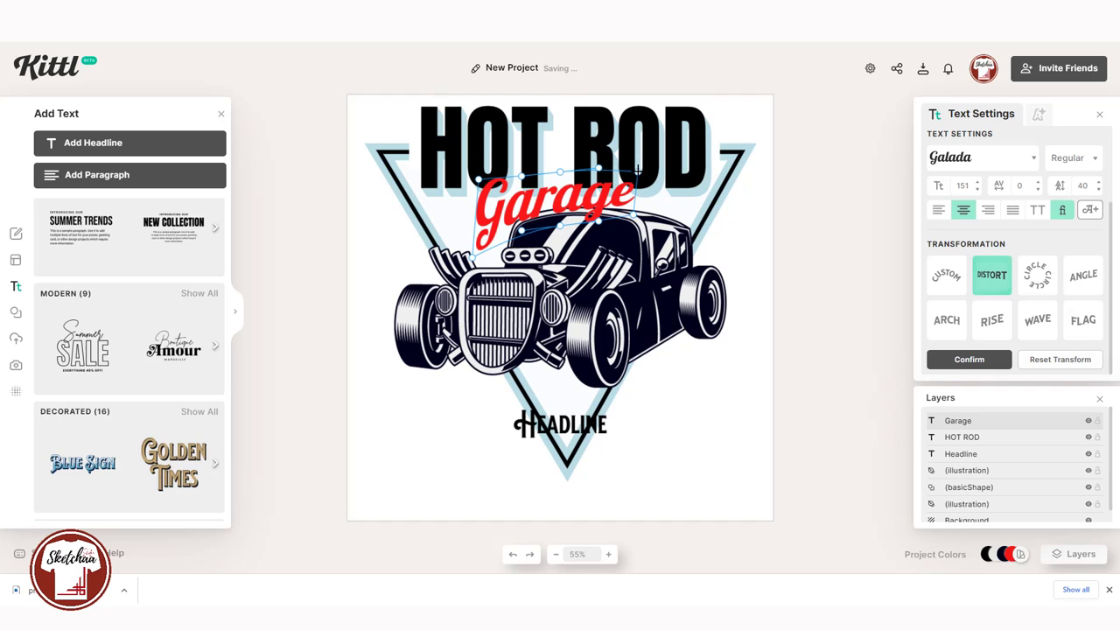
left_click_drag(638, 171, 640, 168)
left_click(721, 382)
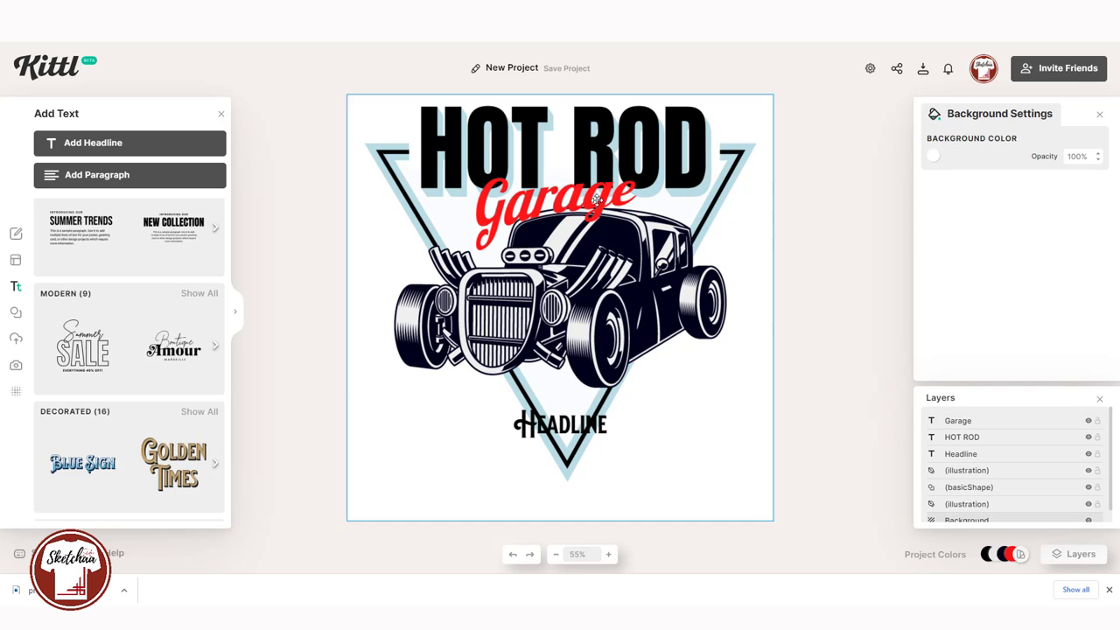
Give the Garage text a white Block Shadow with an offset of 2
left_click(597, 200)
left_click(1037, 117)
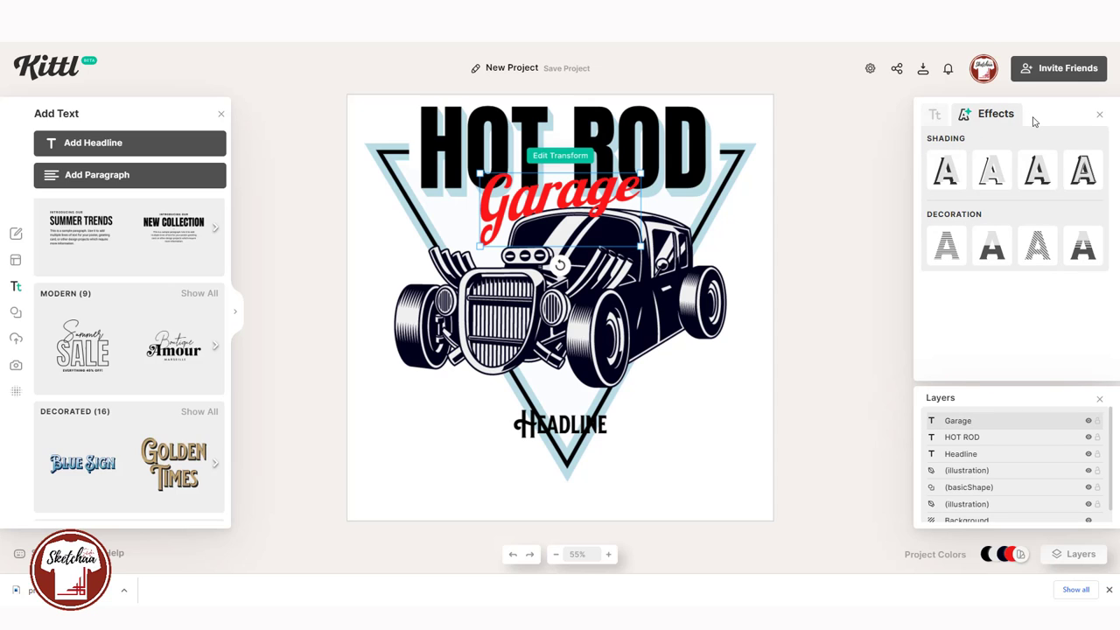
left_click(1036, 169)
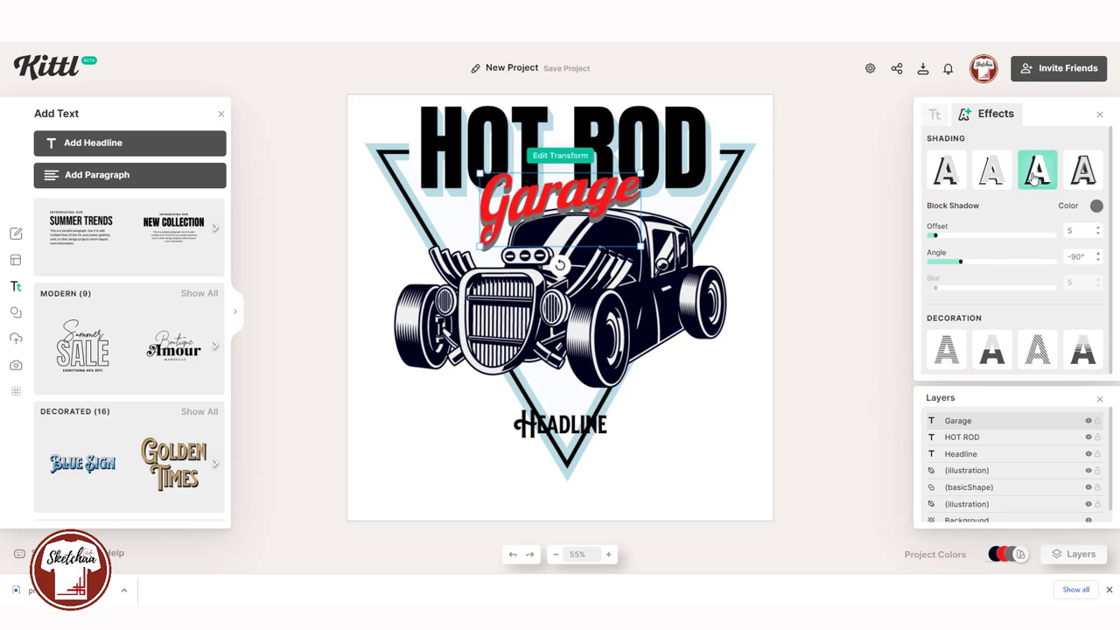
left_click_drag(936, 239, 932, 239)
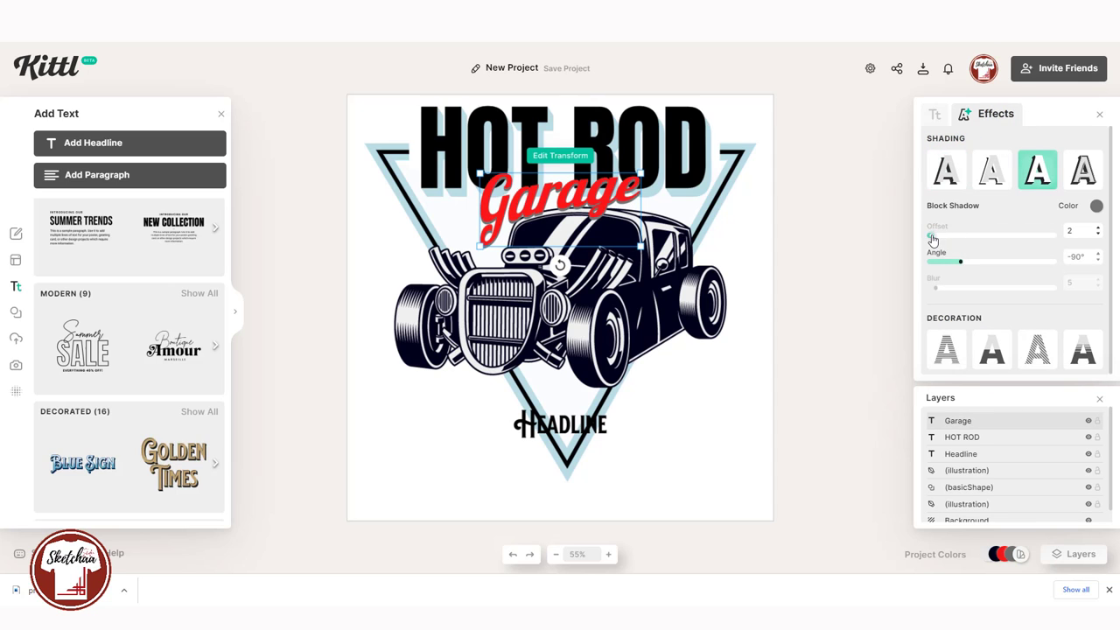
left_click(1096, 206)
left_click(740, 239)
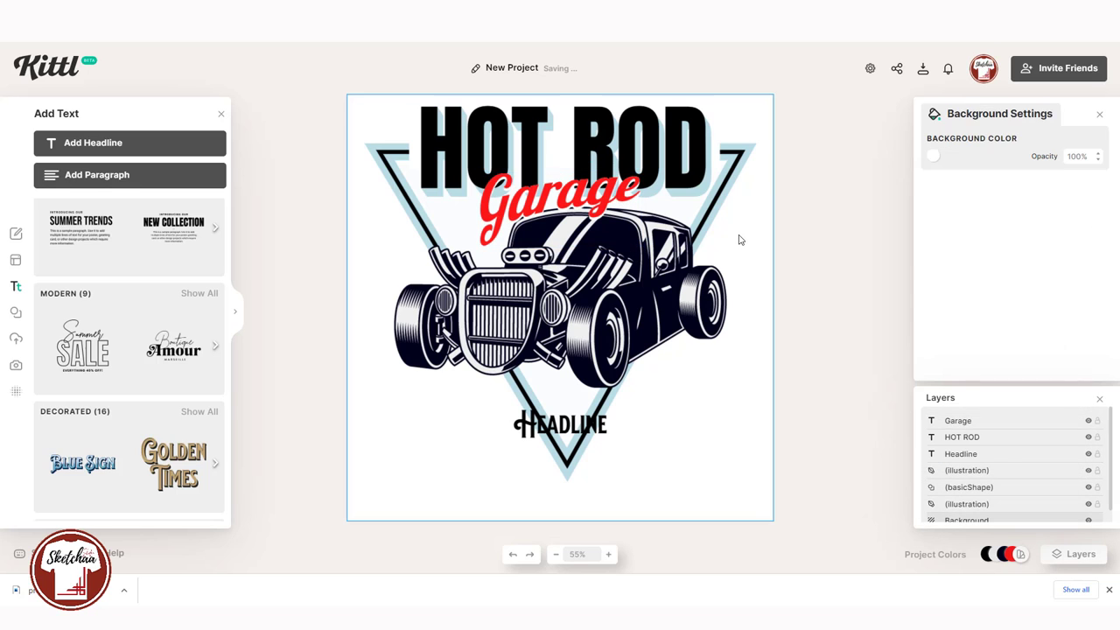
Nudge the Garage text up and to the right, and set its block shadow to angle 106° and offset 1
left_click_drag(562, 193, 572, 186)
left_click(1034, 119)
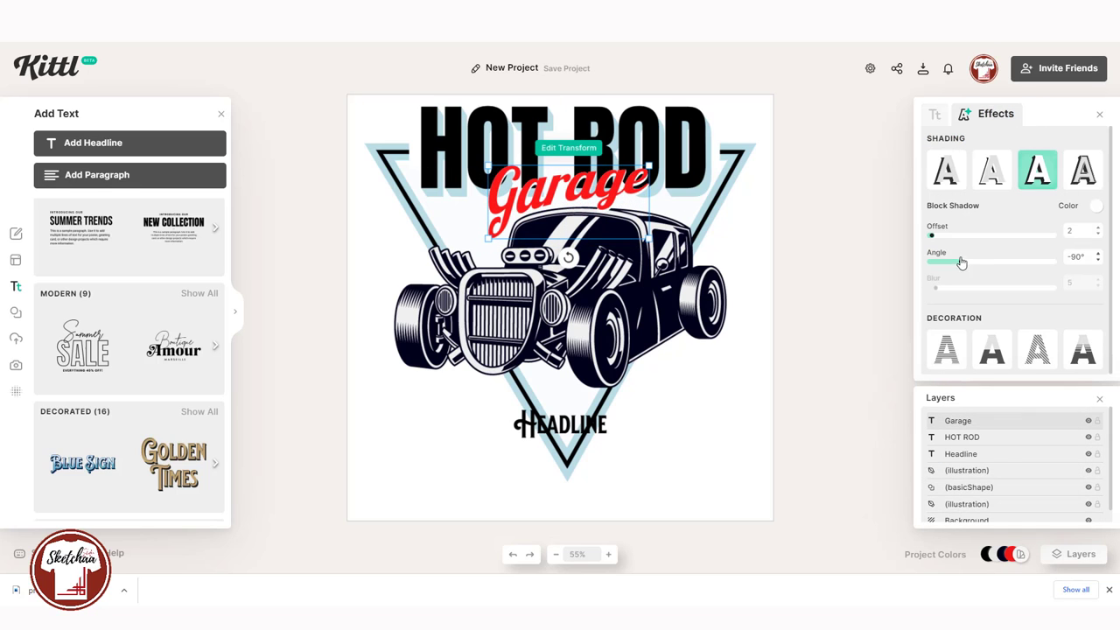
left_click_drag(975, 263, 1028, 246)
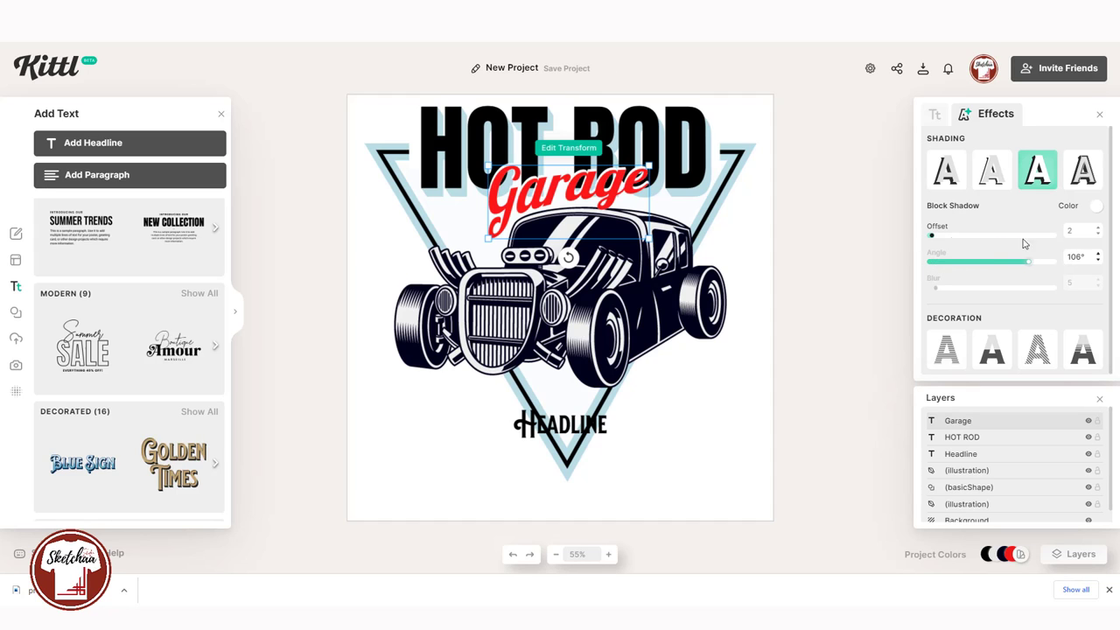
left_click_drag(933, 236, 931, 242)
left_click(1097, 235)
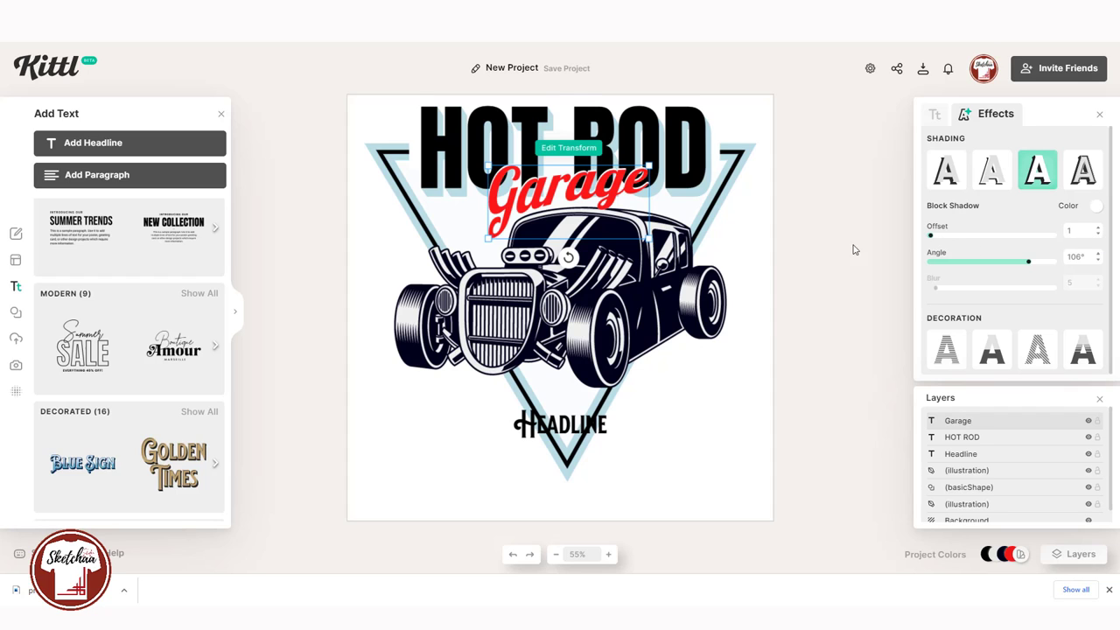
Lower the Garage text slightly with a 2° rotation and enlarge the car illustration a little
left_click(755, 235)
left_click_drag(625, 189, 626, 194)
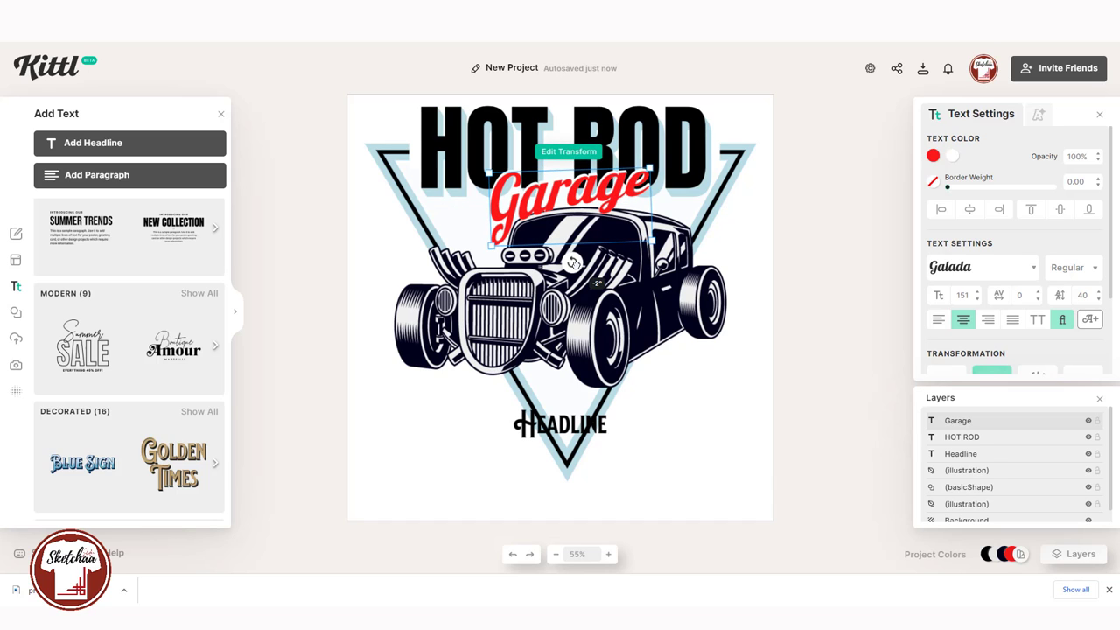
left_click(695, 408)
Add a new headline left of the Garage text, above the car's exhaust pipes, and change its text to "Since"
left_click(19, 296)
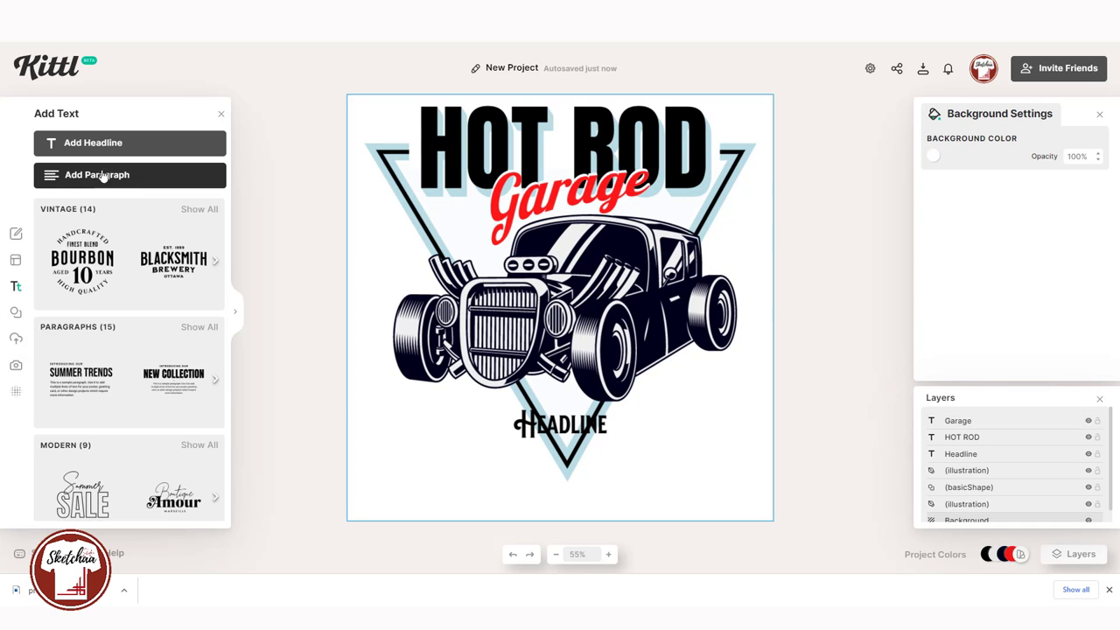
left_click(93, 143)
left_click_drag(586, 309, 459, 230)
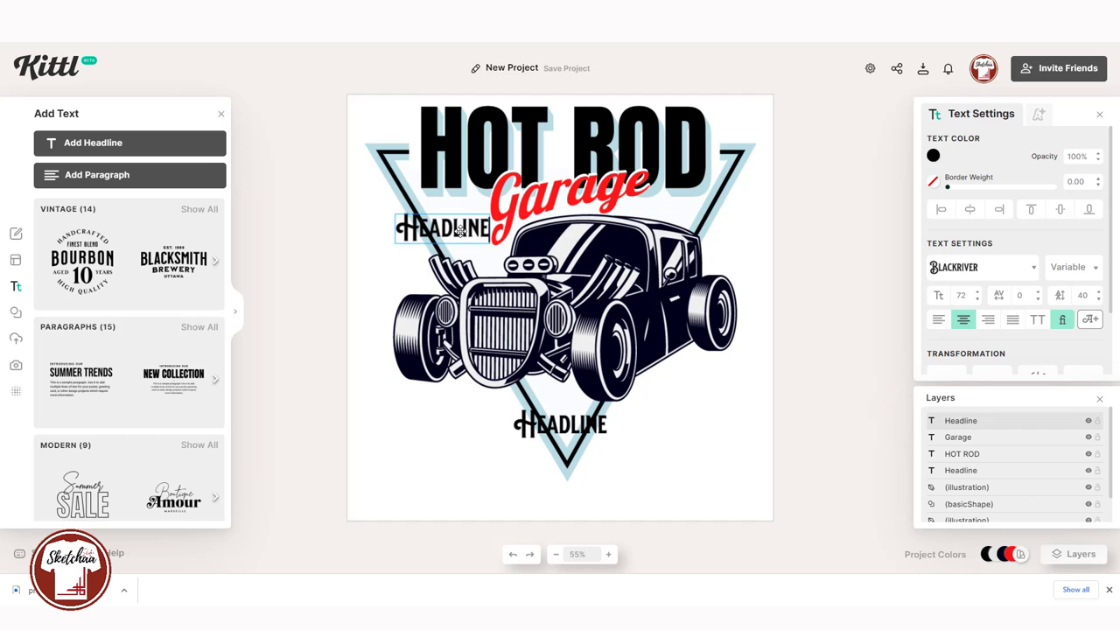
double_click(458, 229)
type("Since")
left_click(265, 245)
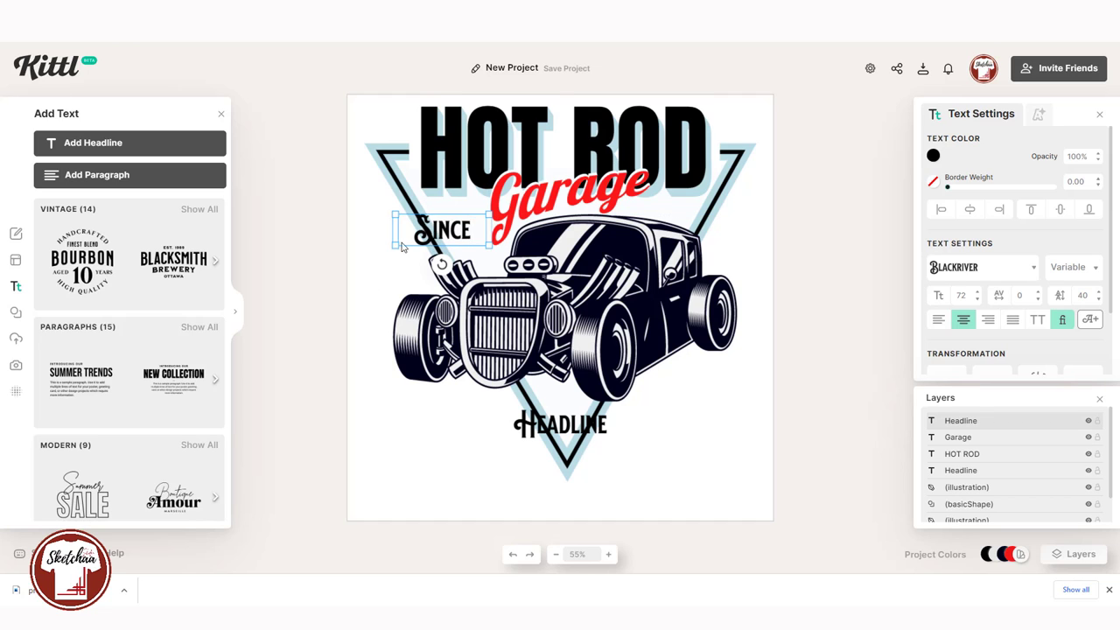
Shrink the Since text to size 46 and place a copy right of Garage, reading "2005" at size 66
left_click_drag(395, 244, 680, 210)
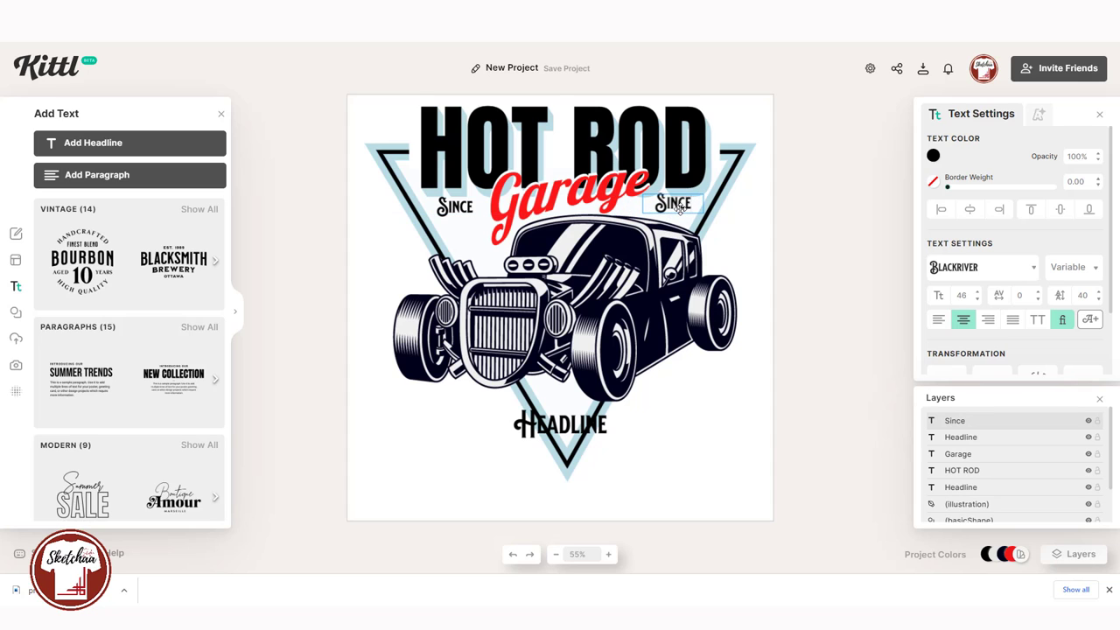
key("Escape")
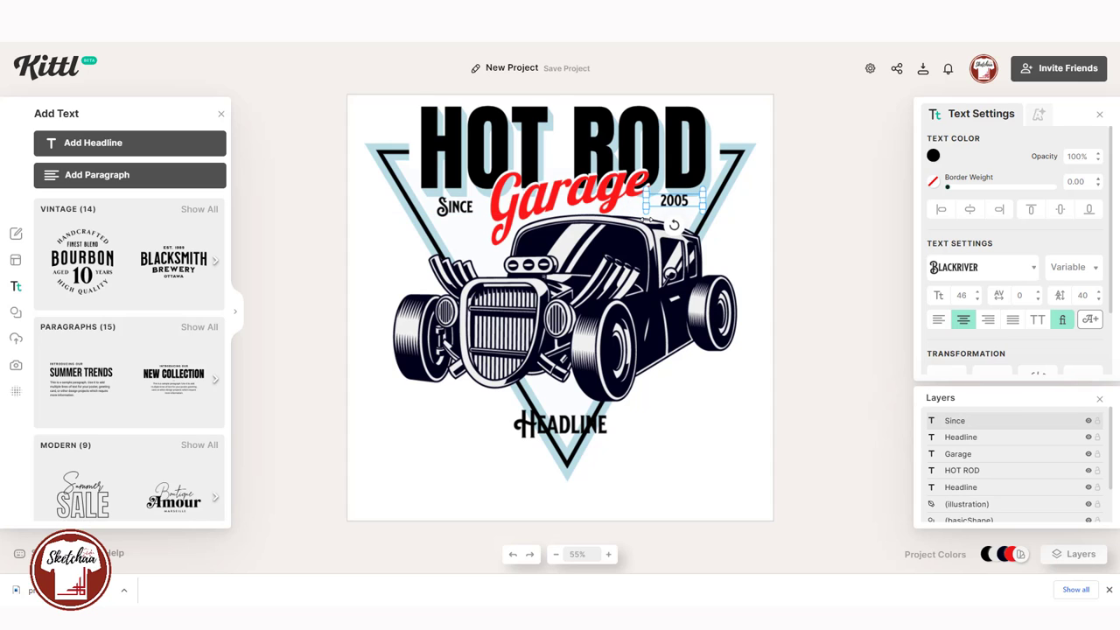
left_click_drag(679, 202, 706, 220)
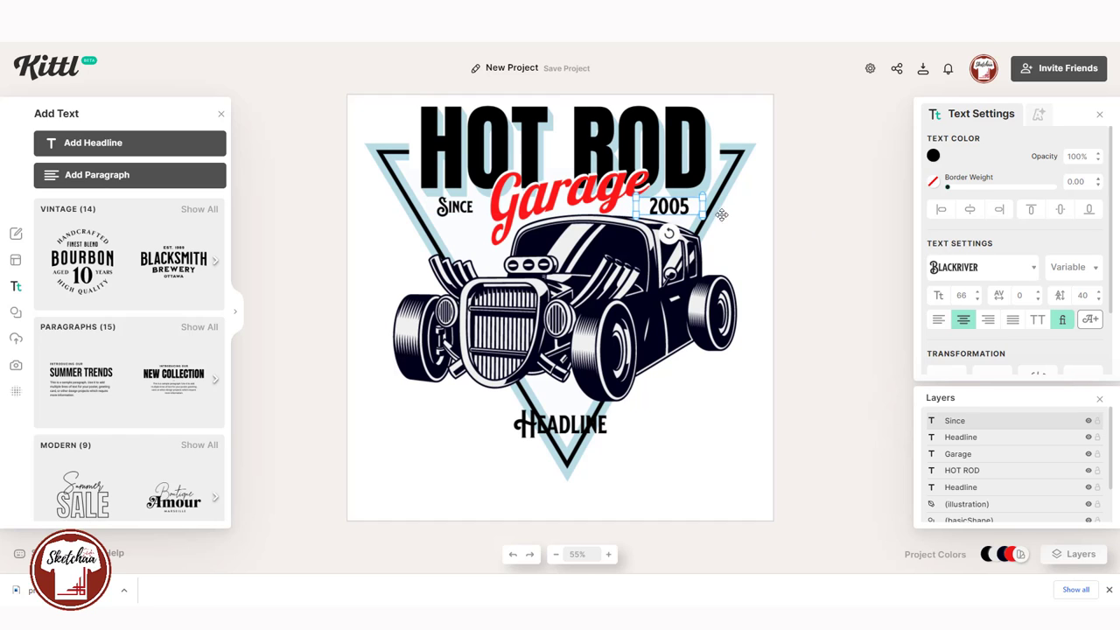
Change the year text to "2006" and enlarge the Since text slightly to match it
left_click(685, 207)
key("BackSpace")
type("6")
left_click(766, 266)
left_click(458, 213)
left_click_drag(489, 219, 496, 225)
left_click(680, 211)
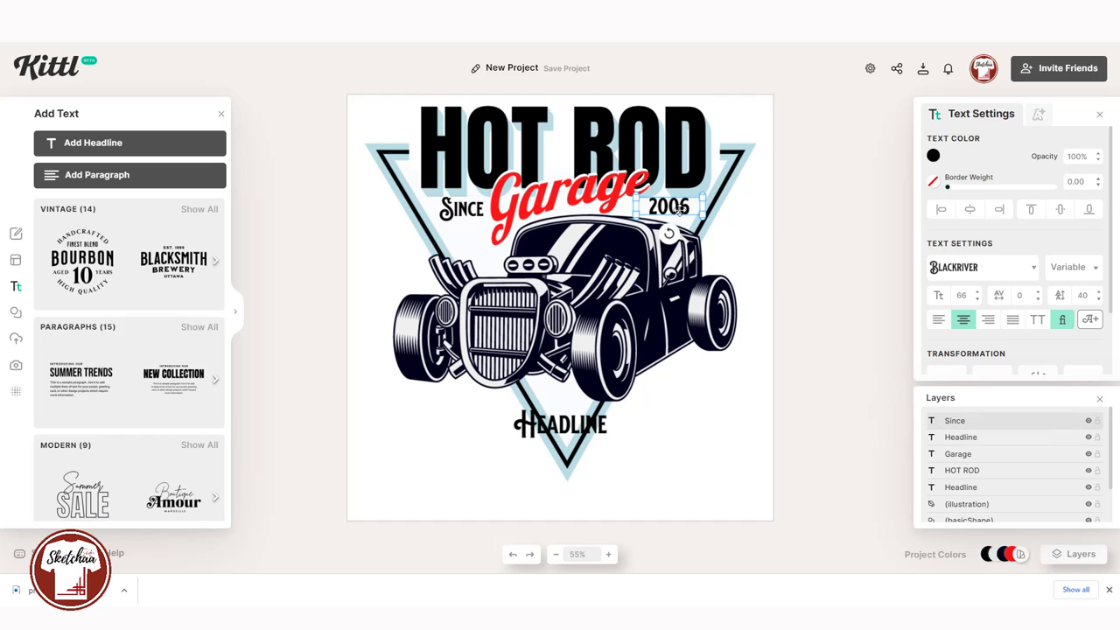
Change the headline below the car to "ORIGINAL PARTS", widen its box to fit one line and centre it across the triangle's tip
double_click(564, 420)
type("ORIGINAL")
key("Return")
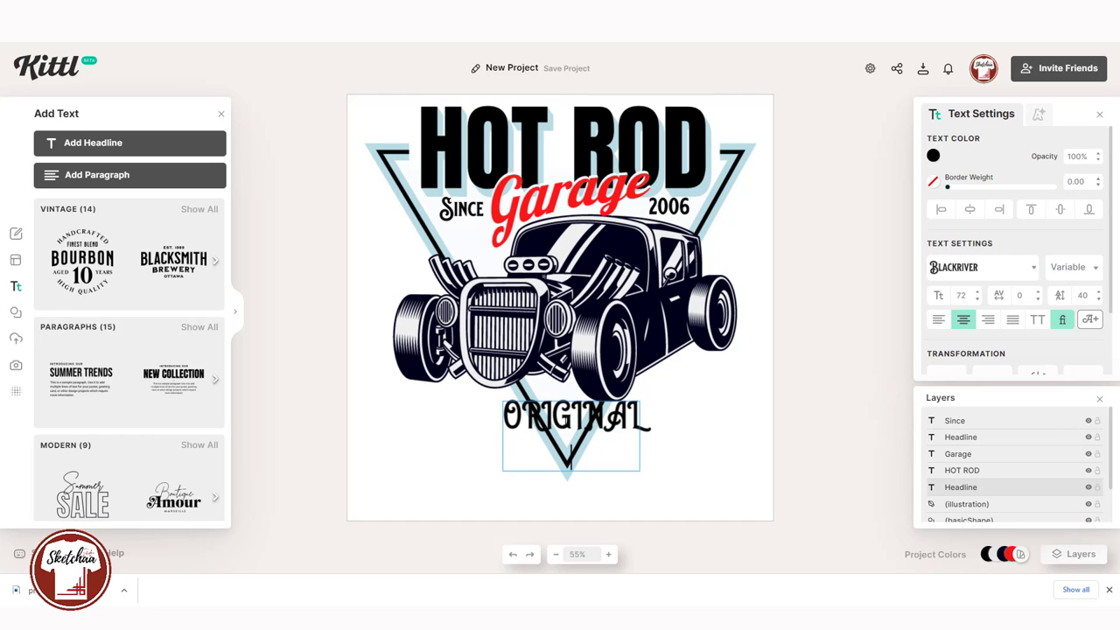
type("PARTS")
left_click(798, 492)
left_click_drag(599, 471, 807, 470)
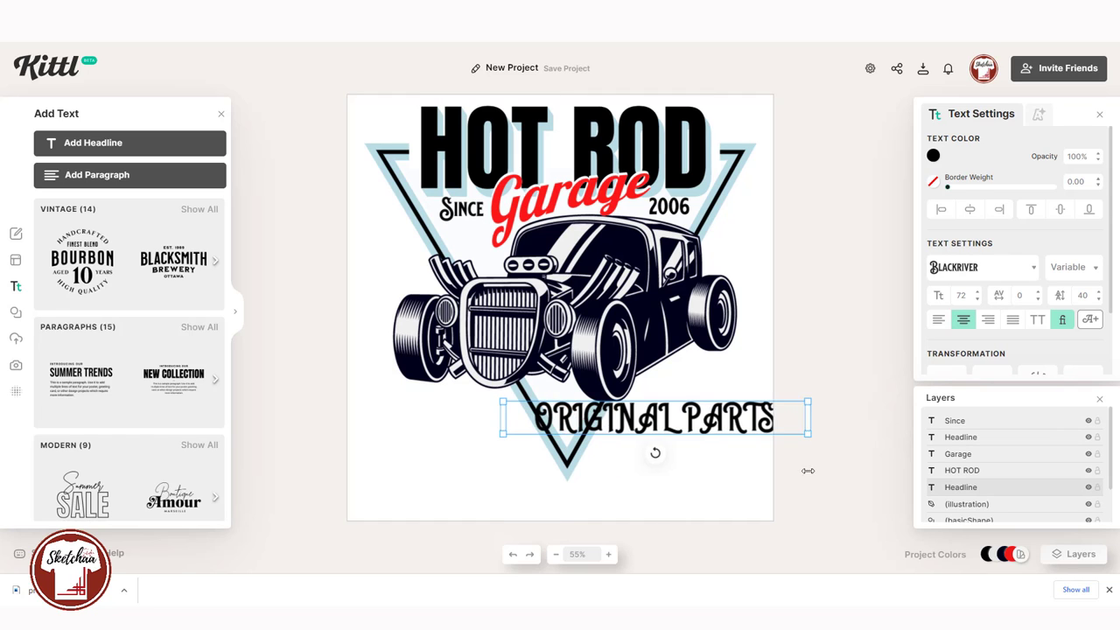
left_click_drag(658, 428, 578, 438)
Browse the typefaces and set the ORIGINAL PARTS text in BBBouquet Bold
left_click(979, 266)
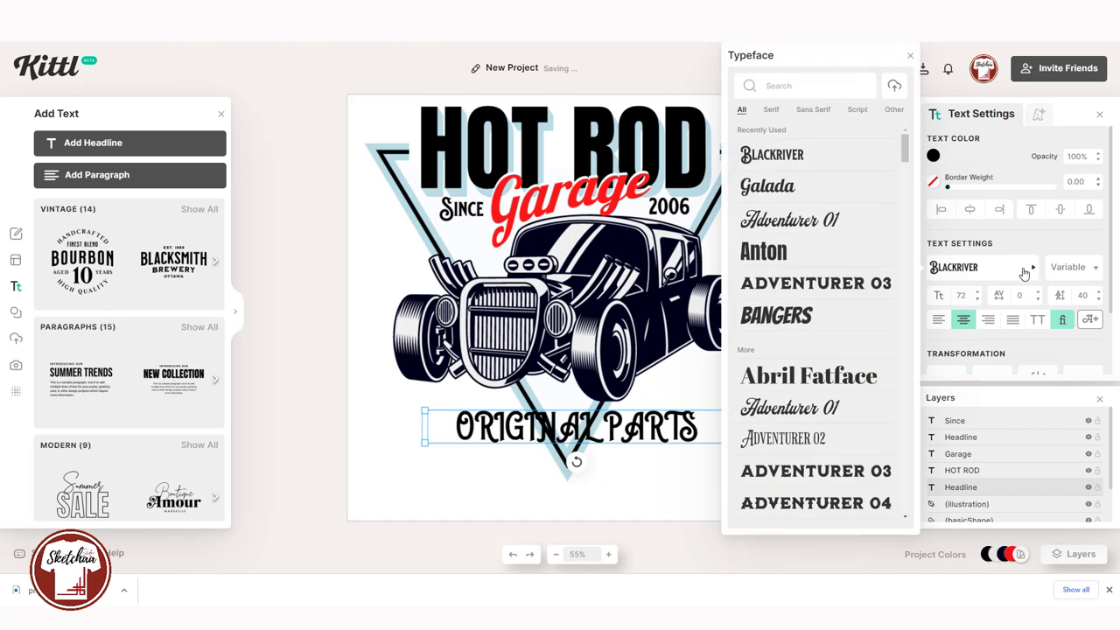
scroll(841, 257, "down", 1)
left_click(822, 230)
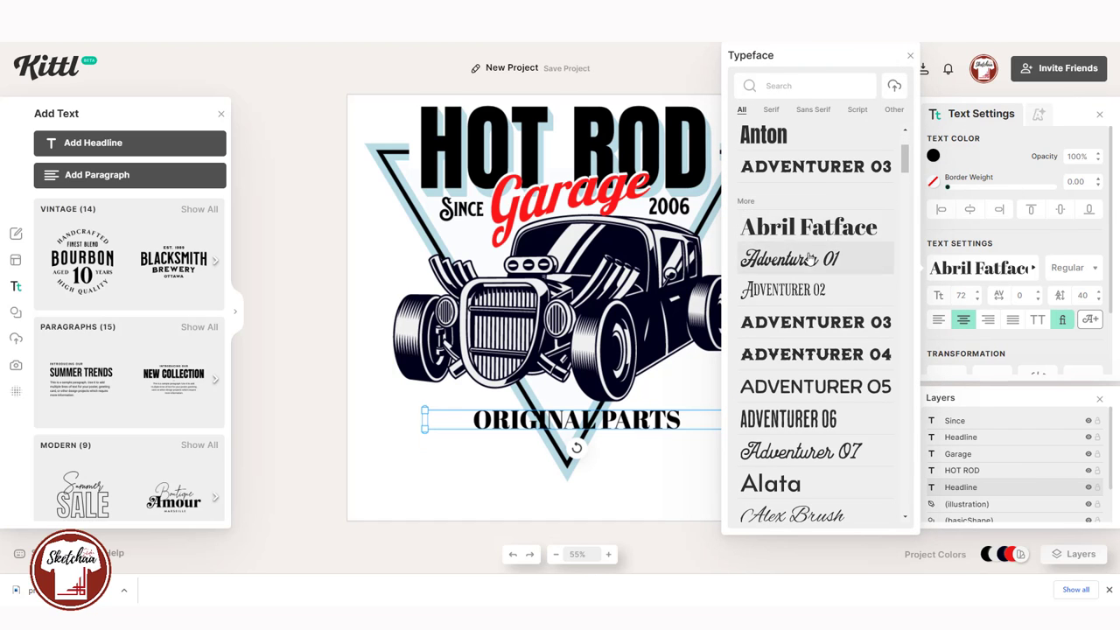
scroll(787, 393, "down", 4)
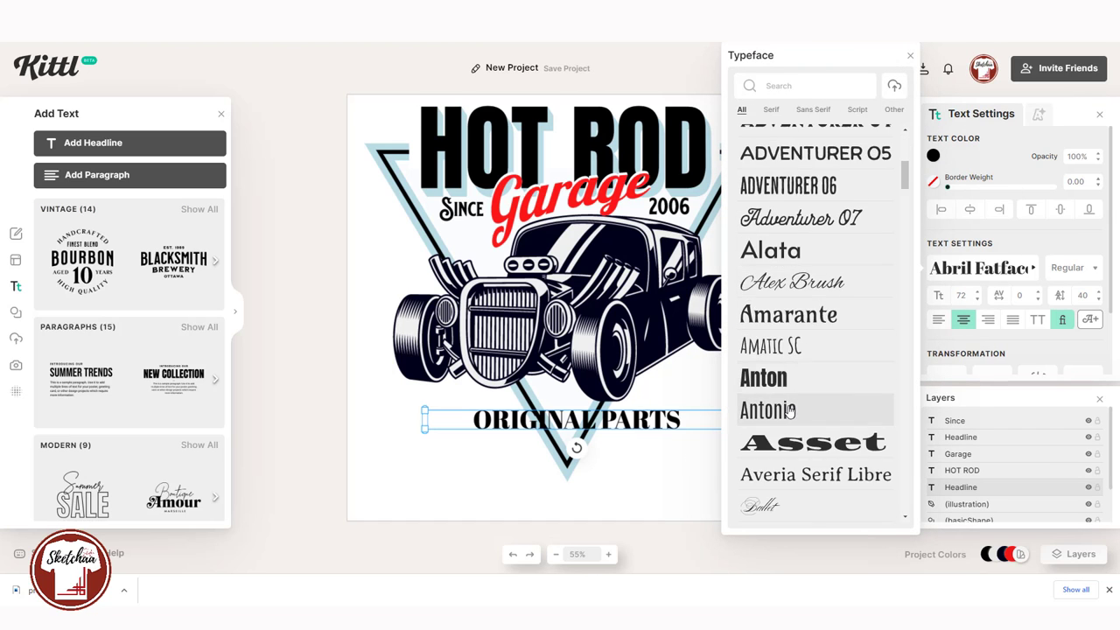
left_click(789, 411)
scroll(789, 411, "down", 3)
left_click(787, 394)
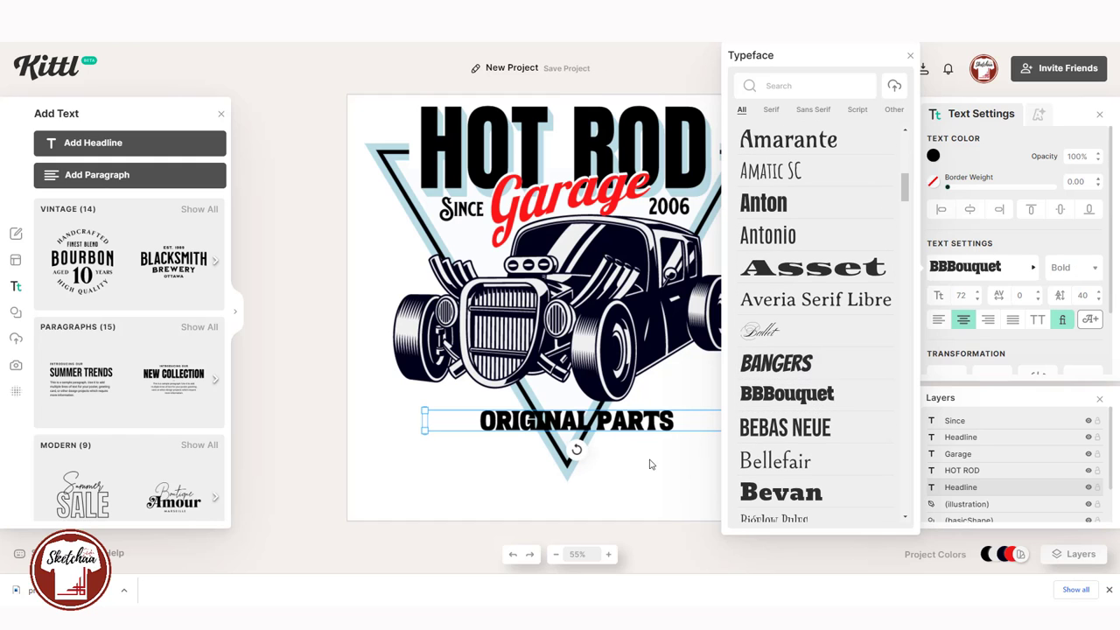
left_click(642, 476)
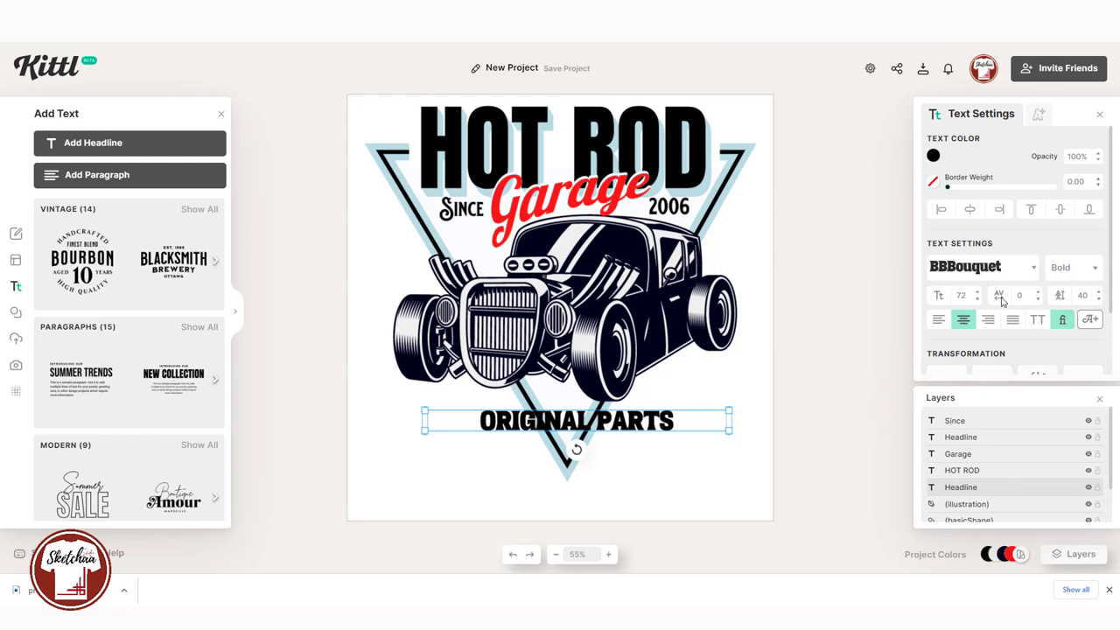
Widen the letter spacing of the ORIGINAL PARTS text and recentre it beneath the car
left_click(1039, 293)
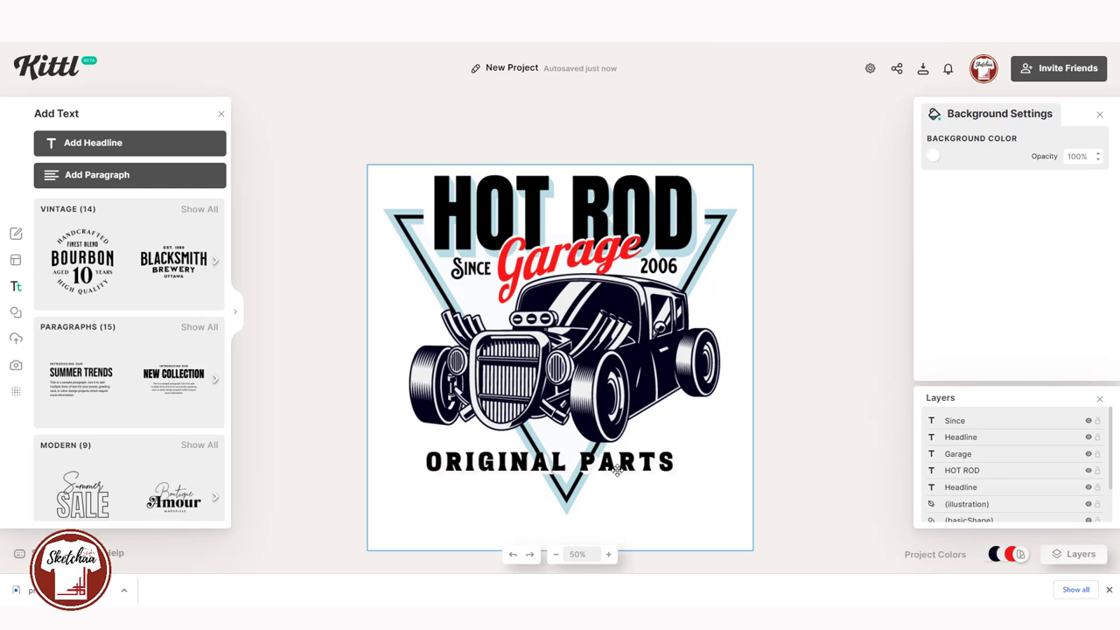
left_click_drag(552, 463, 560, 459)
left_click(694, 528)
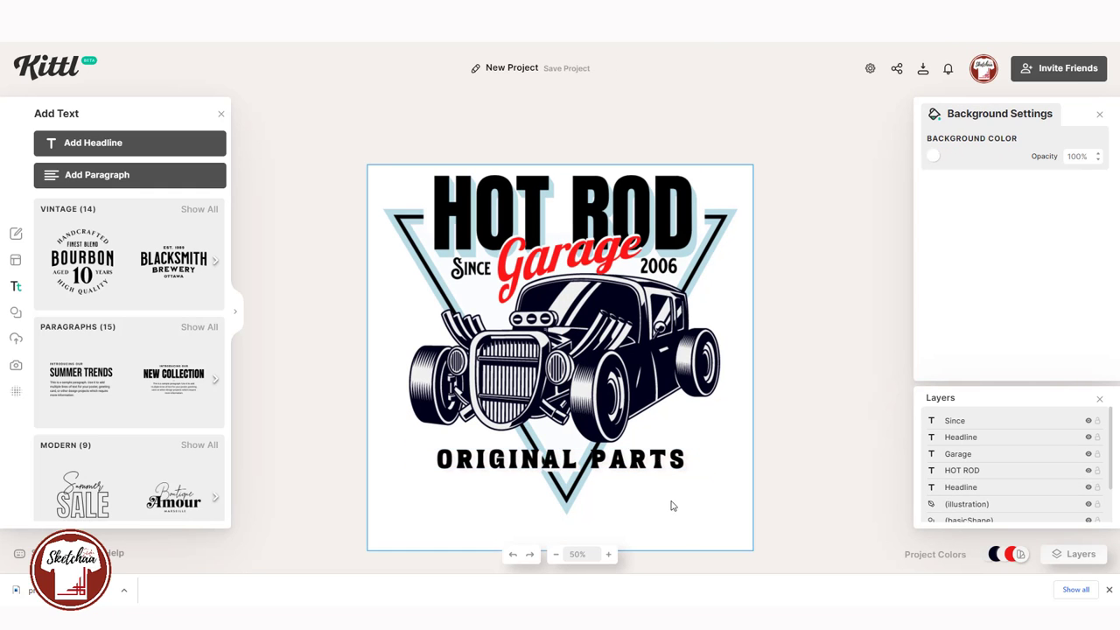
Enlarge the car illustration slightly toward its lower front-wheel corner
left_click(605, 419)
left_click_drag(409, 443, 401, 447)
left_click(663, 526)
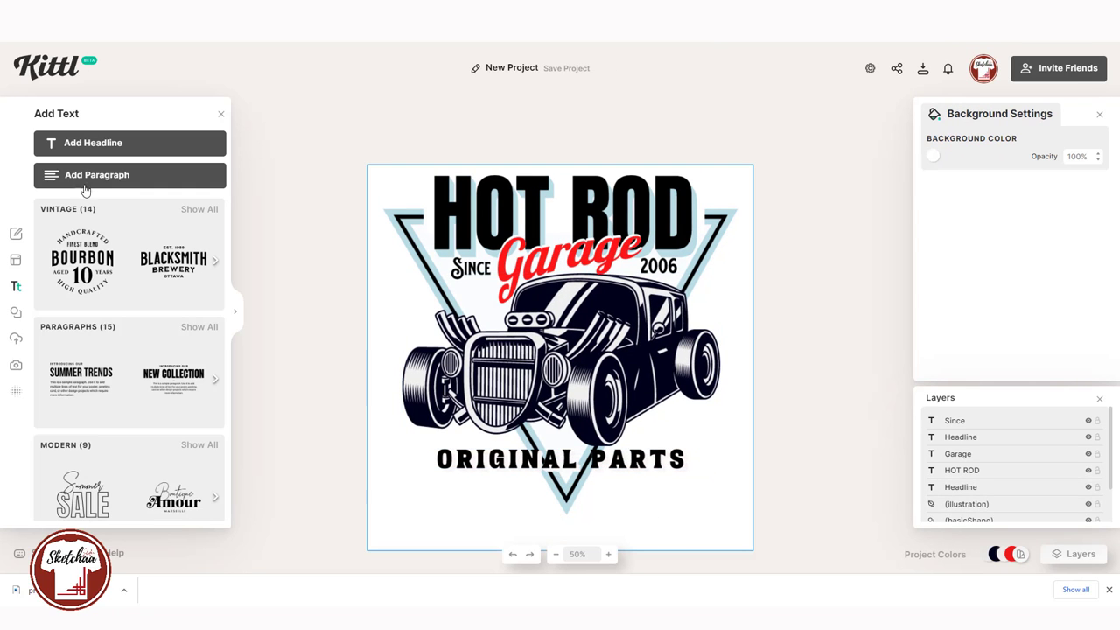
Add the solid circle from the basic shapes, shrink it and flatten it into a thin ellipse
left_click(15, 312)
scroll(140, 300, "down", 1)
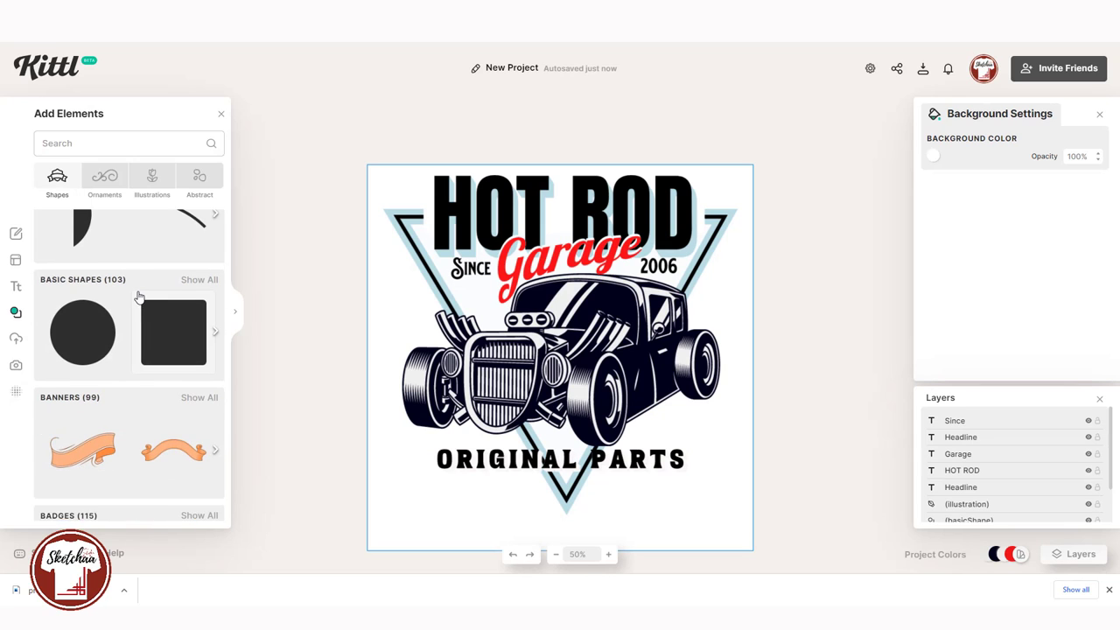
scroll(111, 287, "up", 1)
scroll(114, 289, "down", 5)
scroll(110, 284, "up", 3)
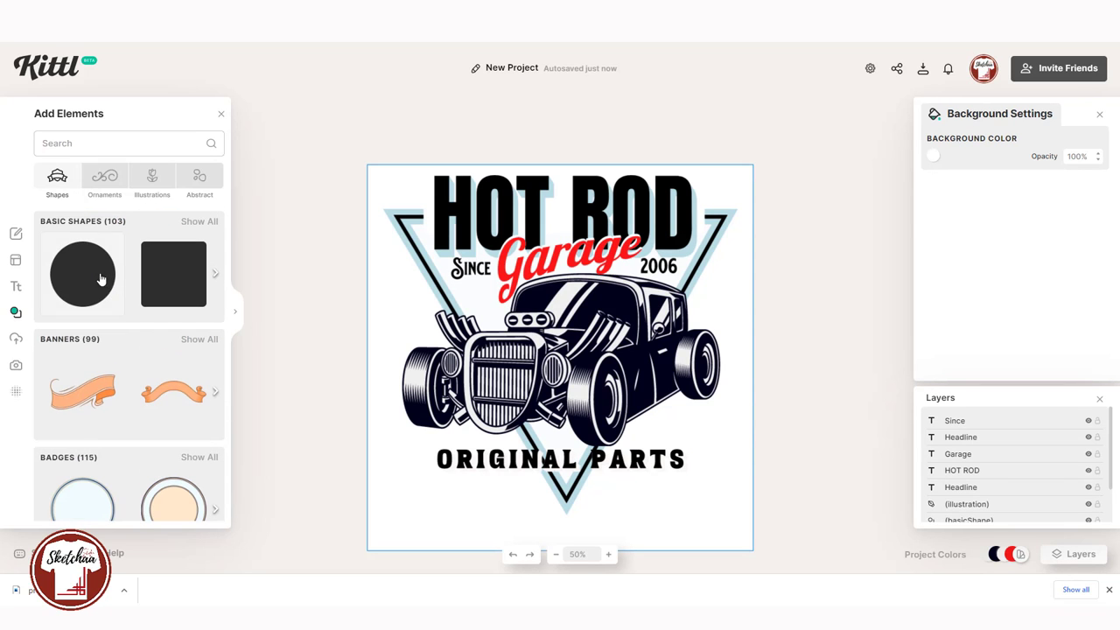
left_click(101, 279)
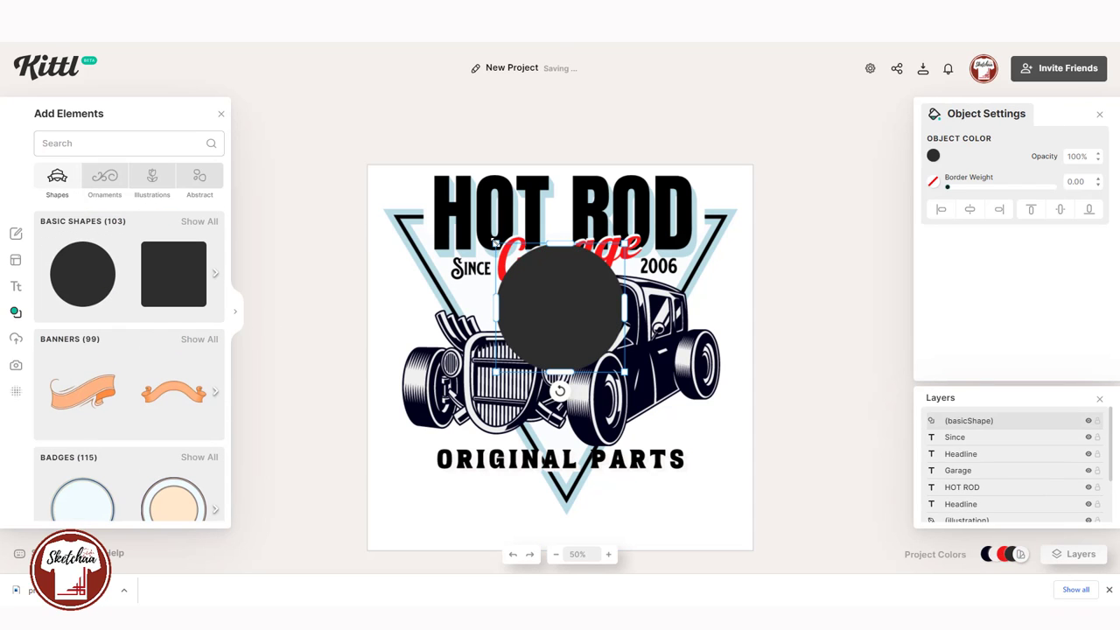
left_click_drag(495, 244, 531, 297)
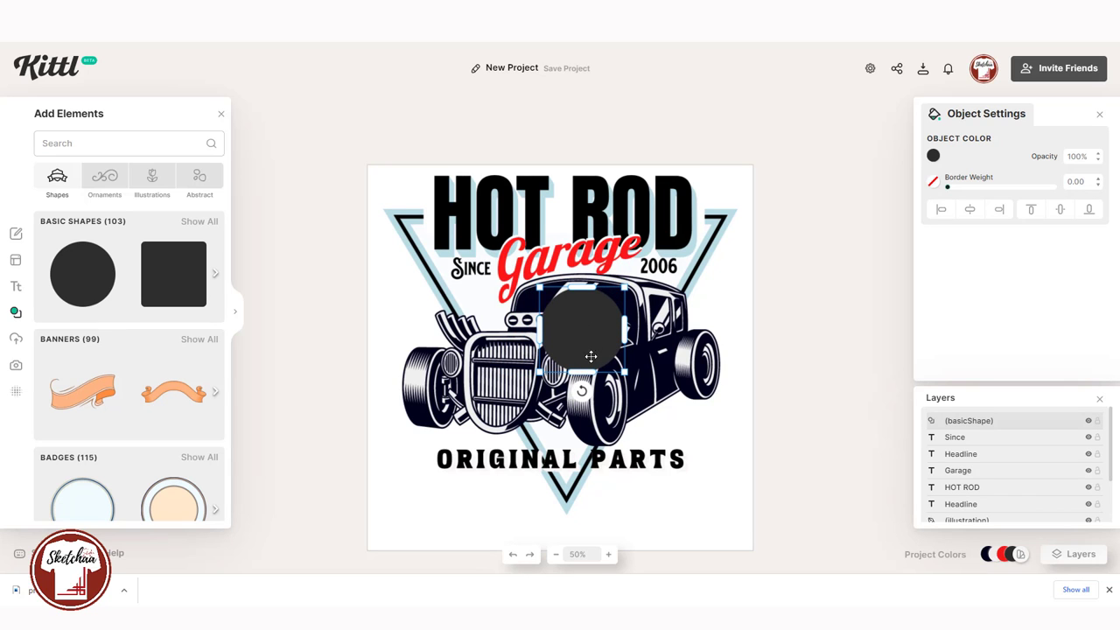
left_click_drag(580, 359, 574, 302)
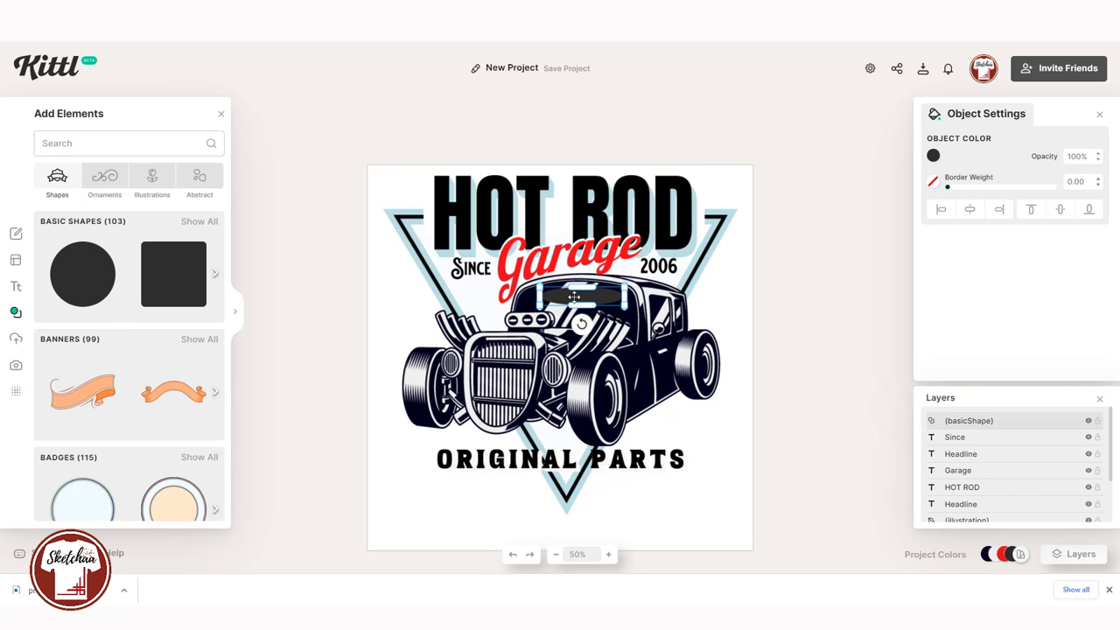
Colour the ellipse black at 31% opacity and place it on the ground beside the large front wheel
left_click(933, 158)
left_click(745, 292)
left_click(687, 450)
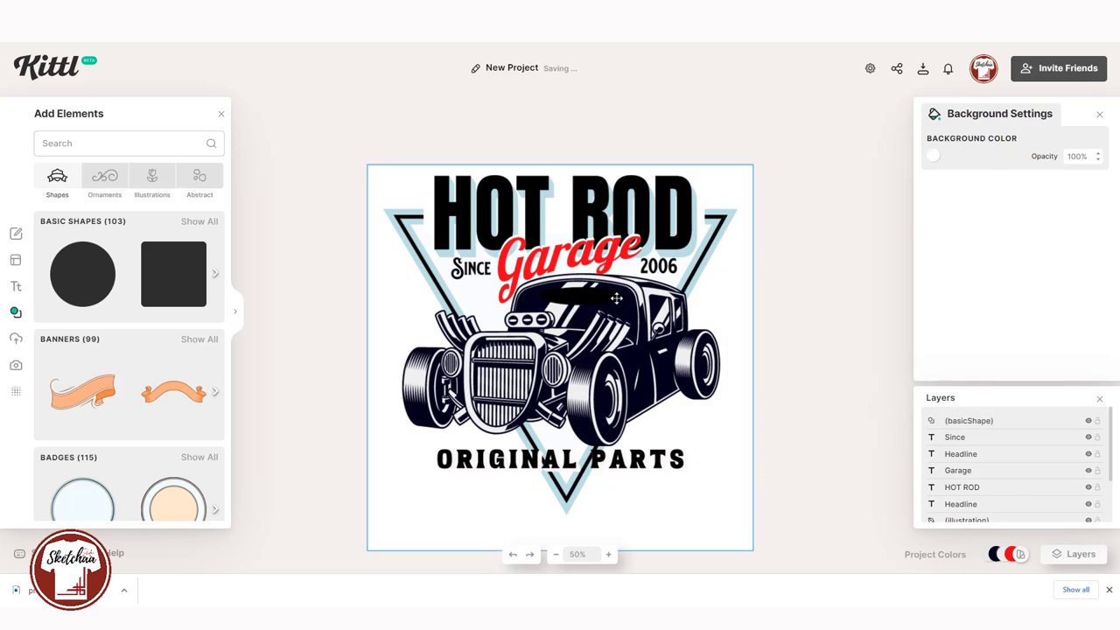
left_click_drag(616, 298, 695, 425)
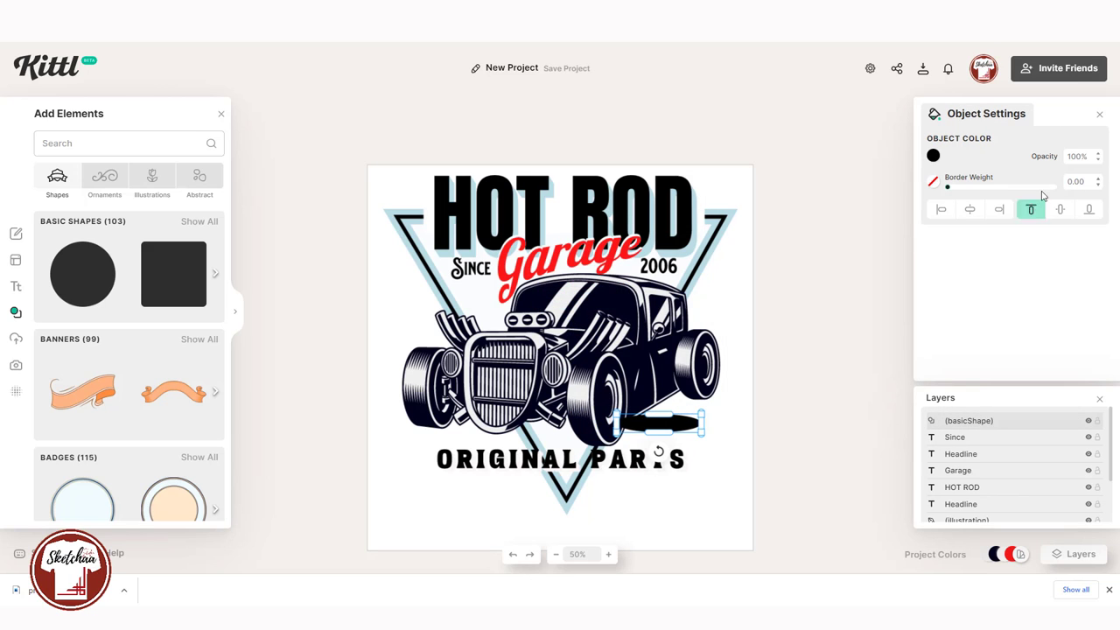
left_click(1099, 163)
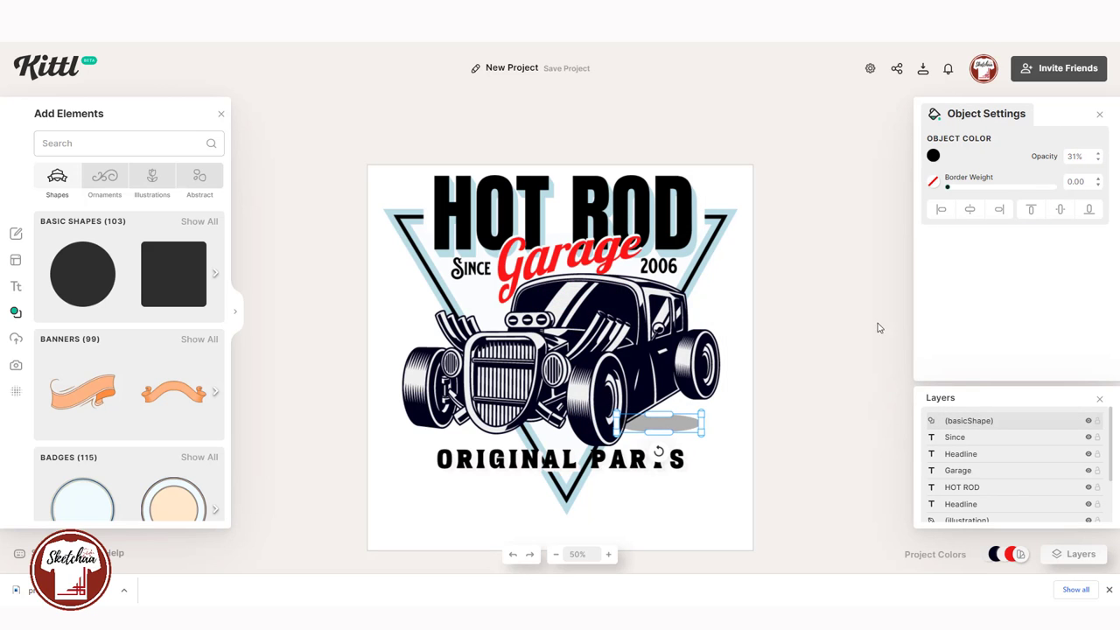
Stretch the ellipse beneath the whole car as a ground shadow and put it behind the car illustration
left_click_drag(617, 424, 426, 423)
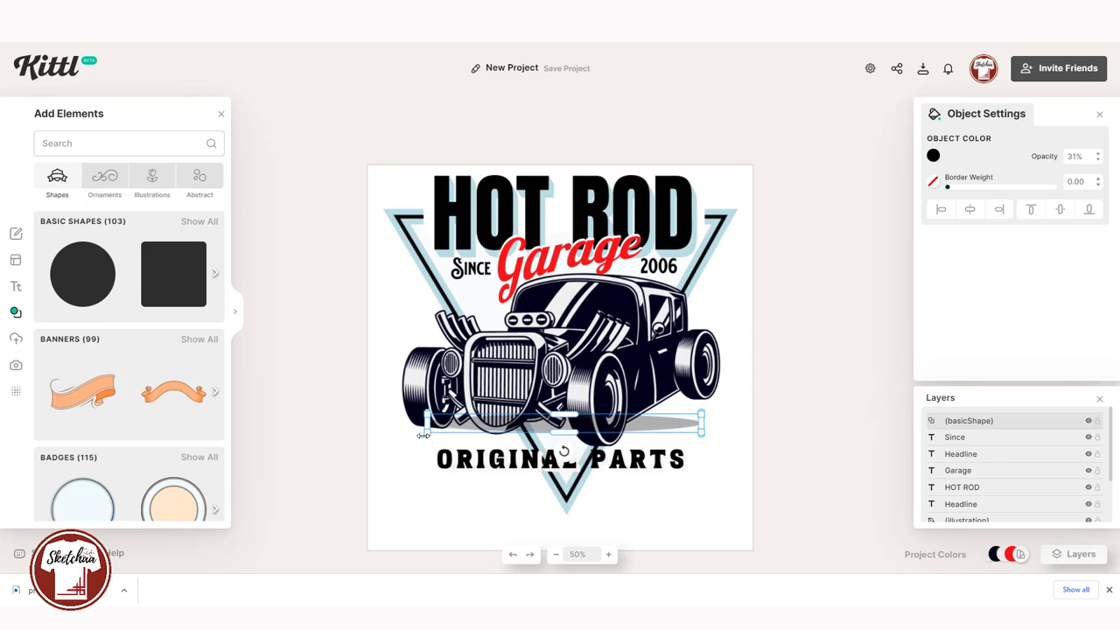
left_click(652, 433)
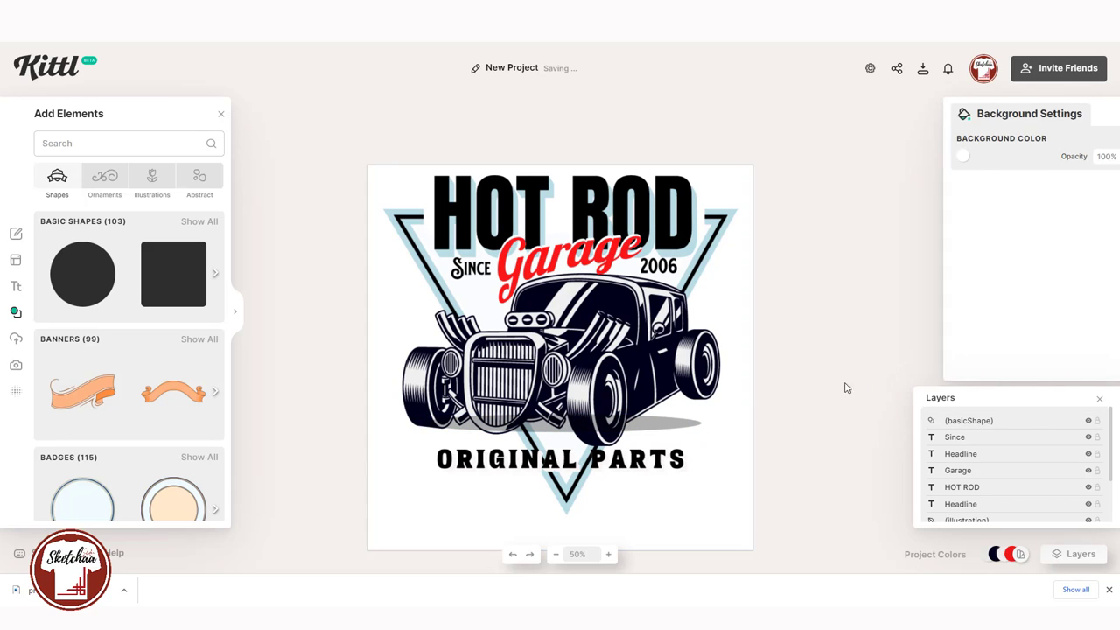
left_click(679, 423)
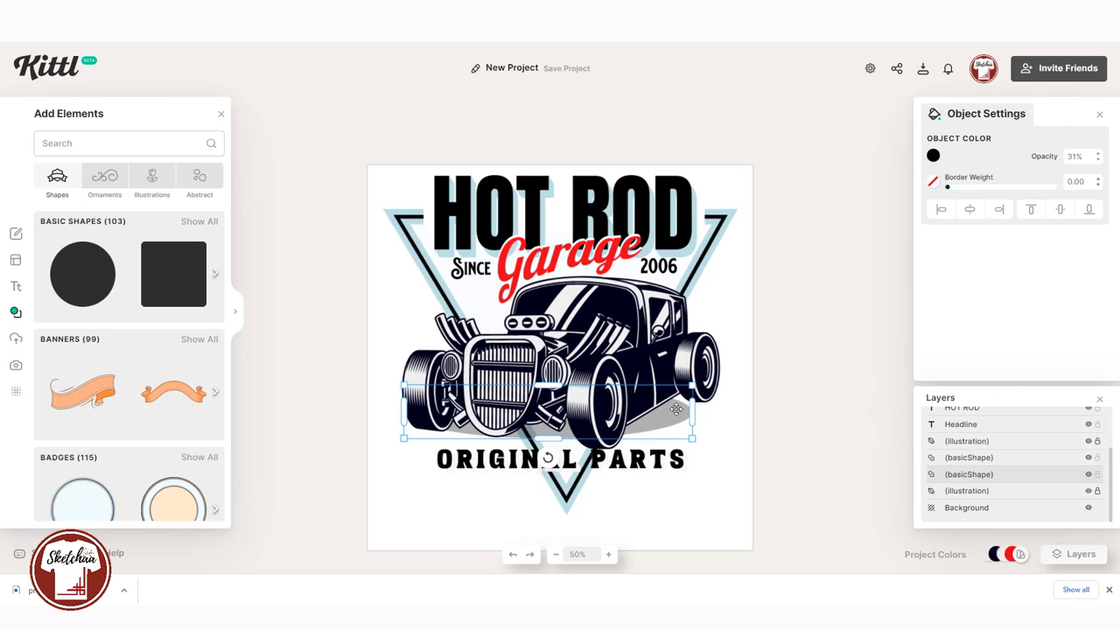
left_click_drag(705, 447, 675, 426)
left_click(669, 458)
Lower the ground shadow's opacity to make it a lighter grey
left_click(669, 424)
left_click(1098, 159)
left_click(687, 543)
left_click(737, 481)
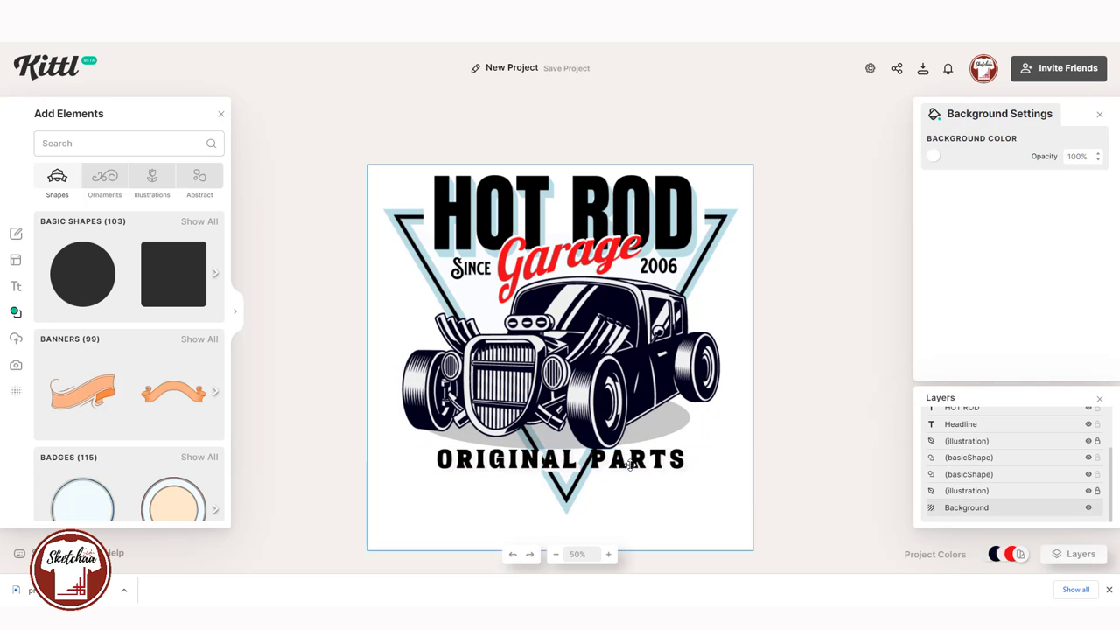
Shift the ORIGINAL PARTS text slightly toward the grille side, then tilt and widen the ground shadow to reach under the rear wheel
left_click_drag(623, 460, 610, 454)
left_click(682, 523)
left_click_drag(668, 426, 675, 421)
left_click(678, 425)
left_click(675, 420)
left_click(707, 420)
left_click(677, 420)
left_click(670, 495)
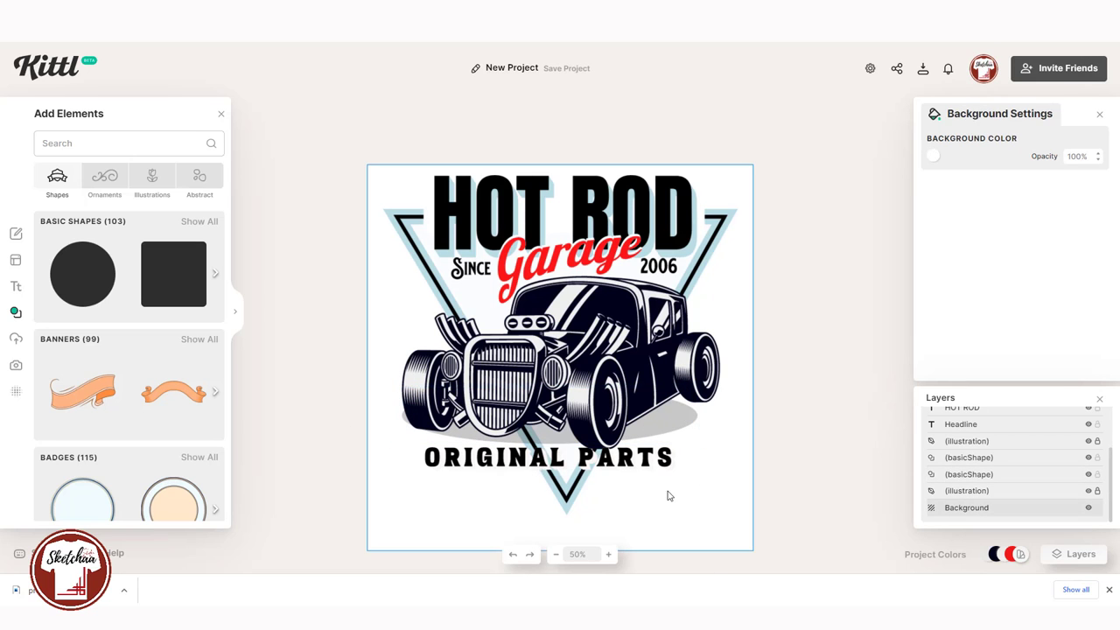
left_click(664, 468)
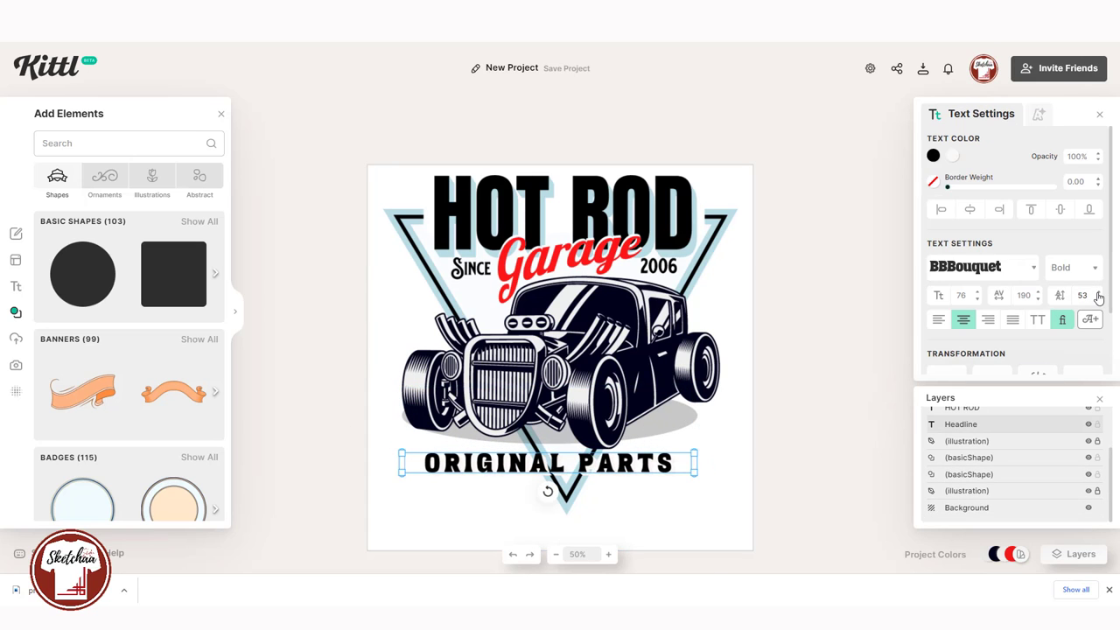
Search the elements for "stars", add the solid five-pointed star and colour it black
left_click(123, 143)
type("stars")
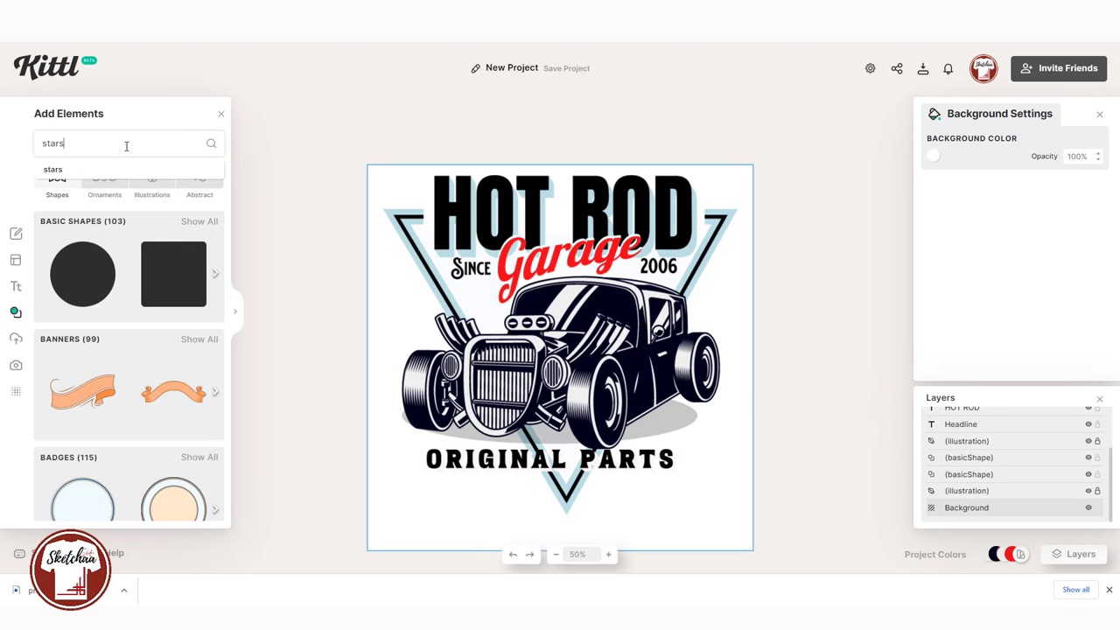
key("Return")
scroll(105, 341, "down", 3)
scroll(105, 341, "down", 5)
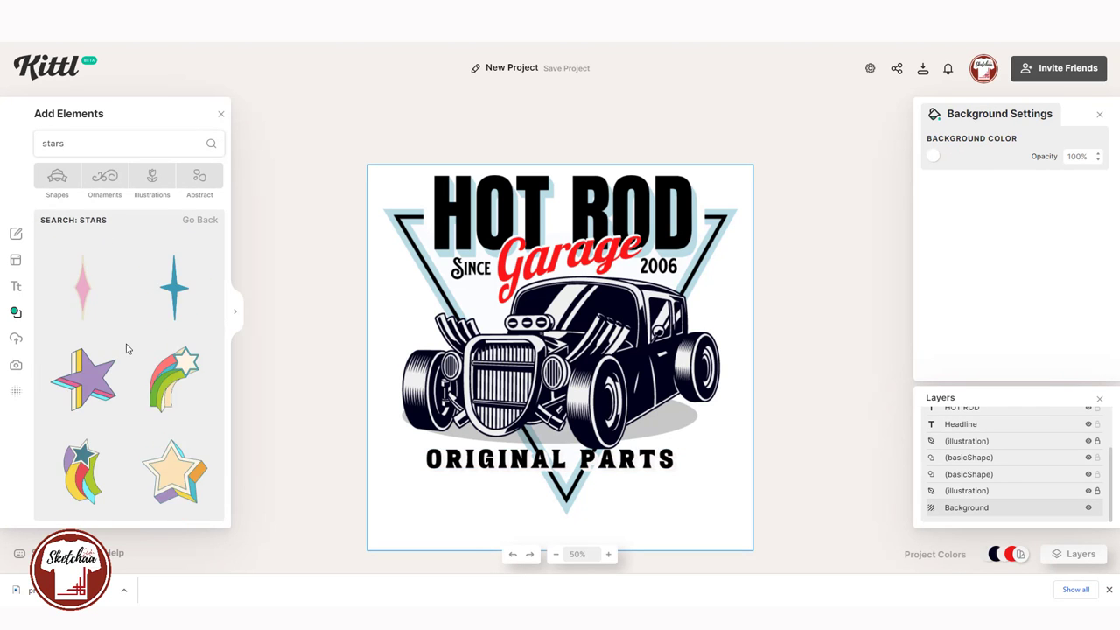
scroll(114, 336, "up", 8)
left_click(83, 271)
left_click(932, 156)
left_click(749, 295)
left_click(574, 325)
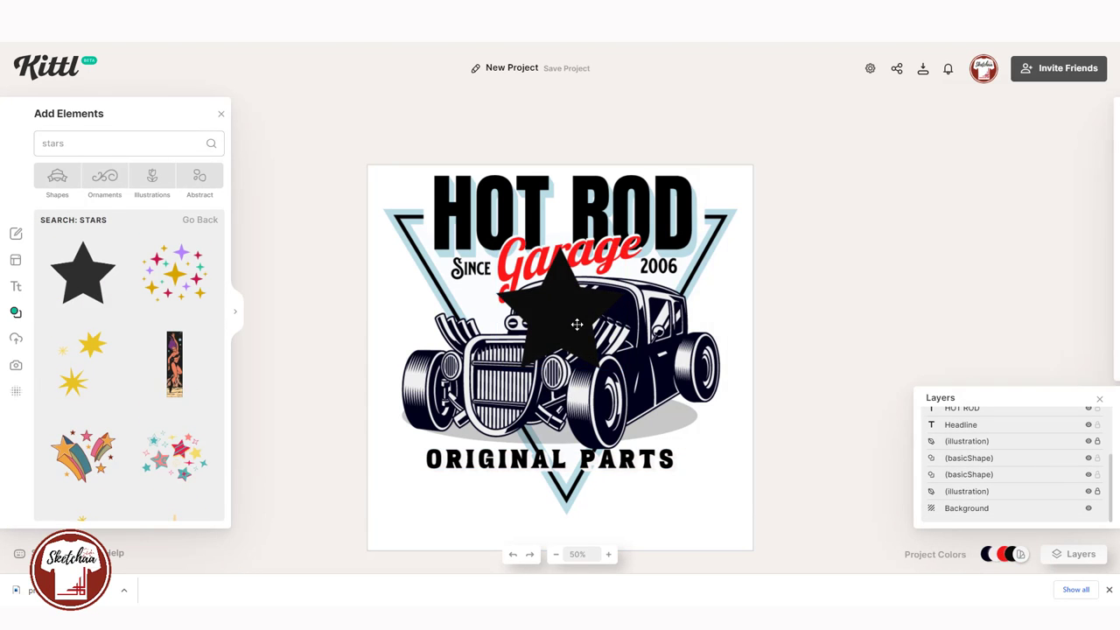
Shrink the star, move it above the exhaust pipes and paste a second copy of it
left_click_drag(625, 247, 671, 281)
left_click(484, 303)
key("ctrl+c")
key("ctrl+v")
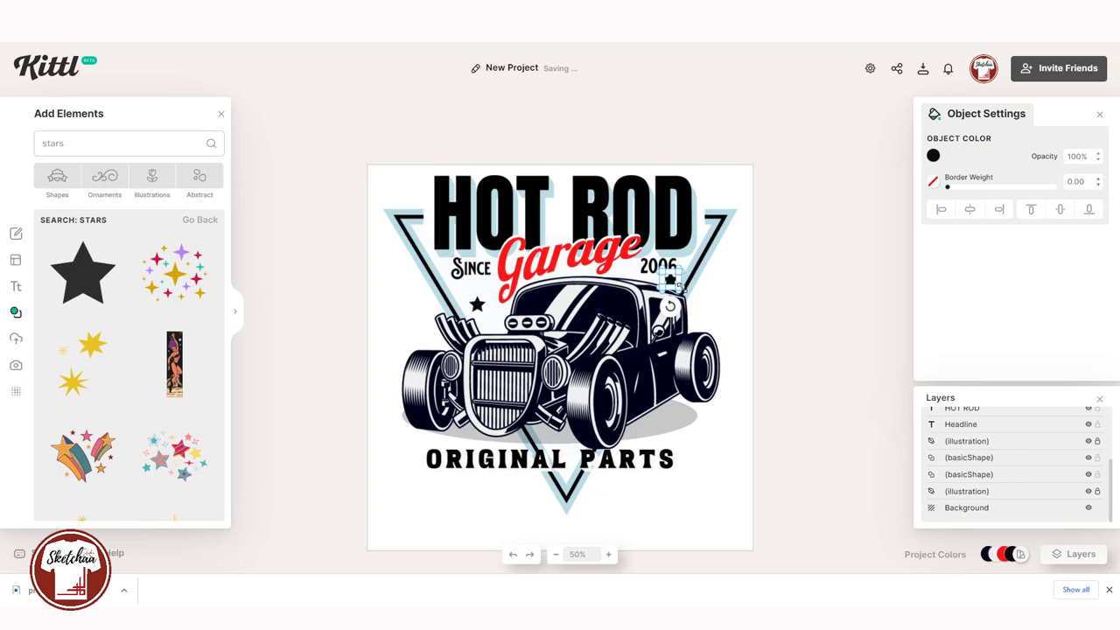
Place one star on each side of the car and adjust the 2006 and Garage texts to sit close together
left_click(740, 310)
left_click(654, 264)
left_click_drag(477, 304, 483, 309)
left_click_drag(670, 280, 704, 309)
left_click(732, 322)
left_click_drag(481, 309, 409, 309)
left_click(727, 300)
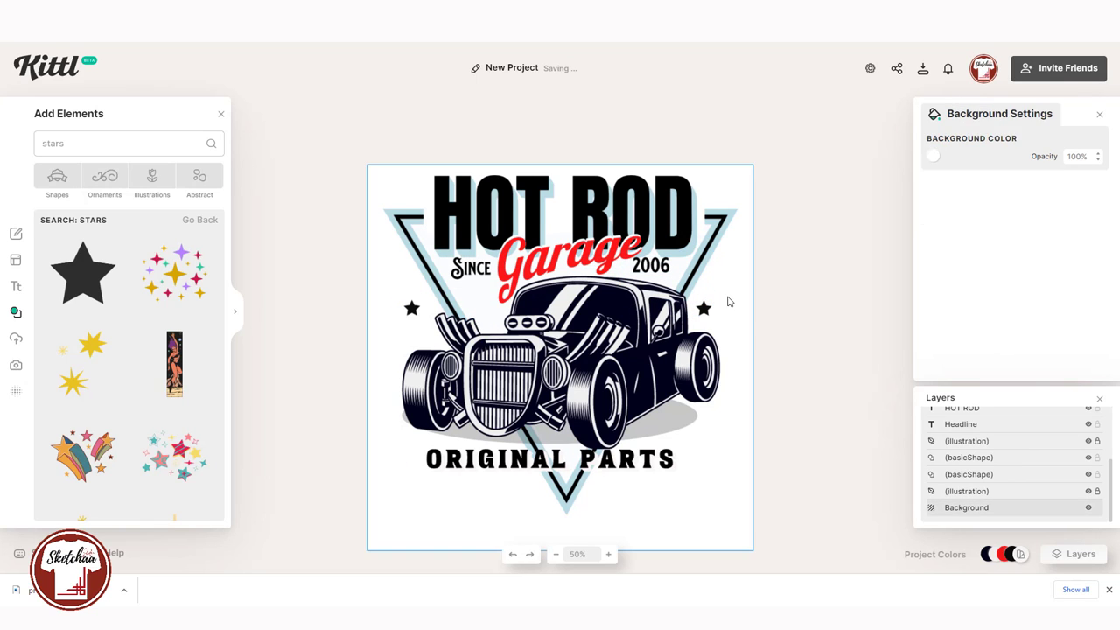
left_click(525, 262)
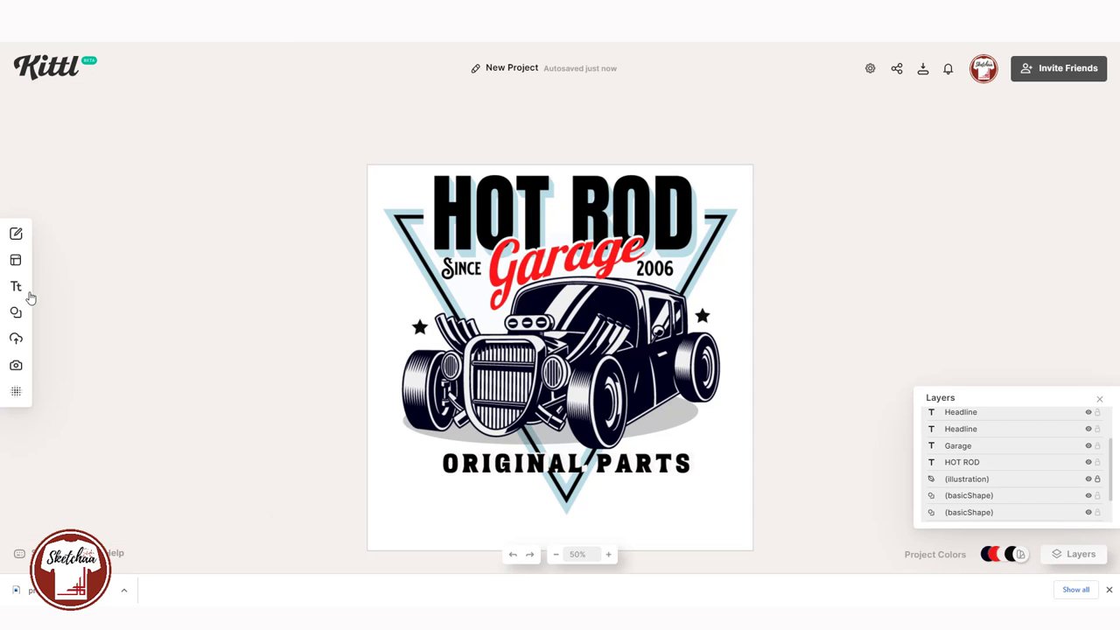
Browse the Memphis set of abstract elements and add the teal lightning bolt with the black shadow
left_click(52, 321)
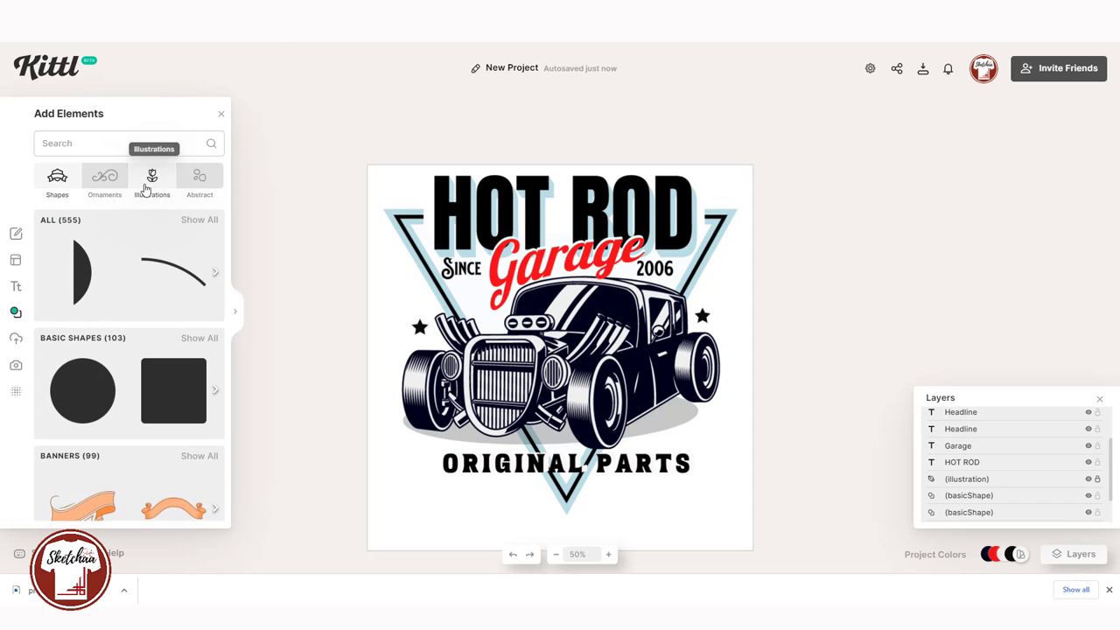
left_click(207, 186)
scroll(199, 241, "down", 1)
scroll(200, 241, "down", 5)
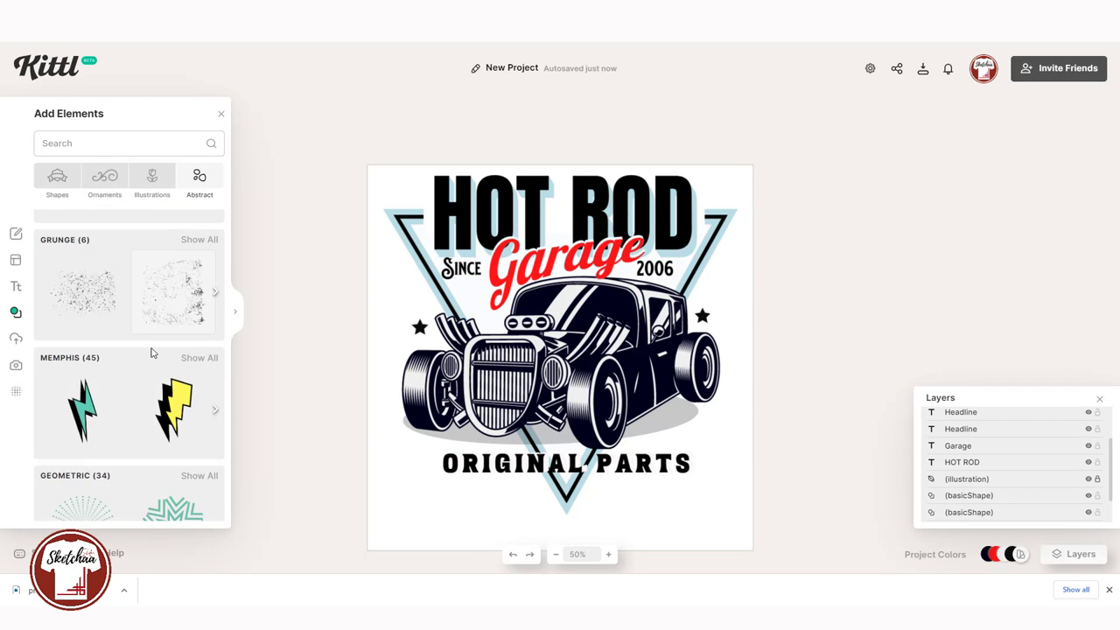
left_click(199, 357)
scroll(201, 357, "down", 3)
scroll(200, 355, "up", 3)
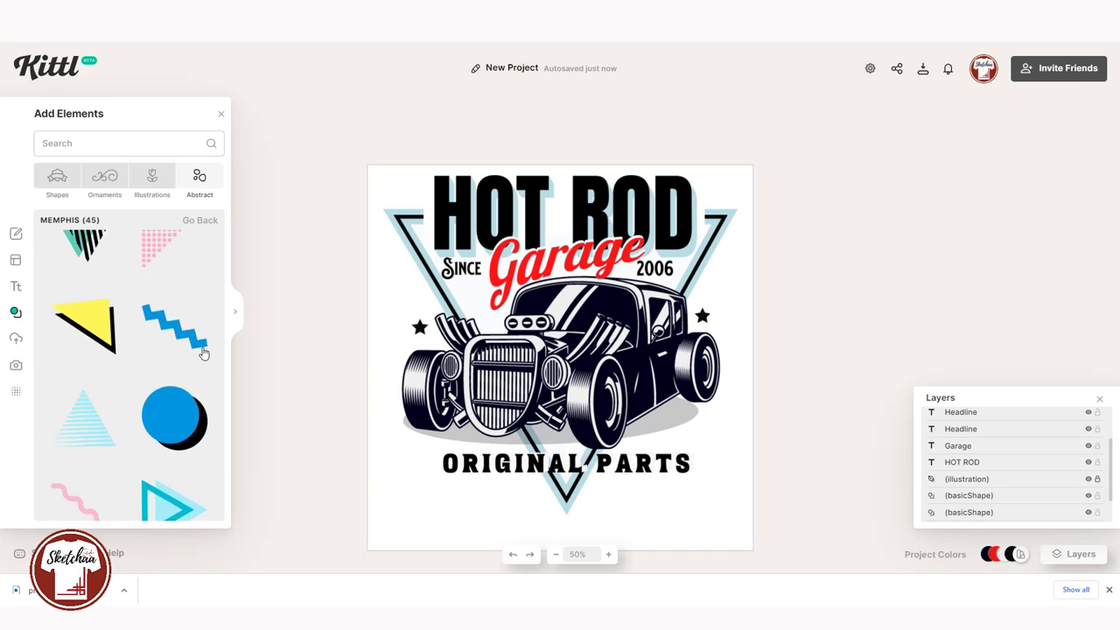
left_click(81, 285)
Shrink the lightning bolt, tilt it and place it between the Since text and the exhaust pipes
left_click_drag(559, 304, 505, 311)
left_click_drag(532, 254, 477, 309)
left_click_drag(477, 361, 483, 310)
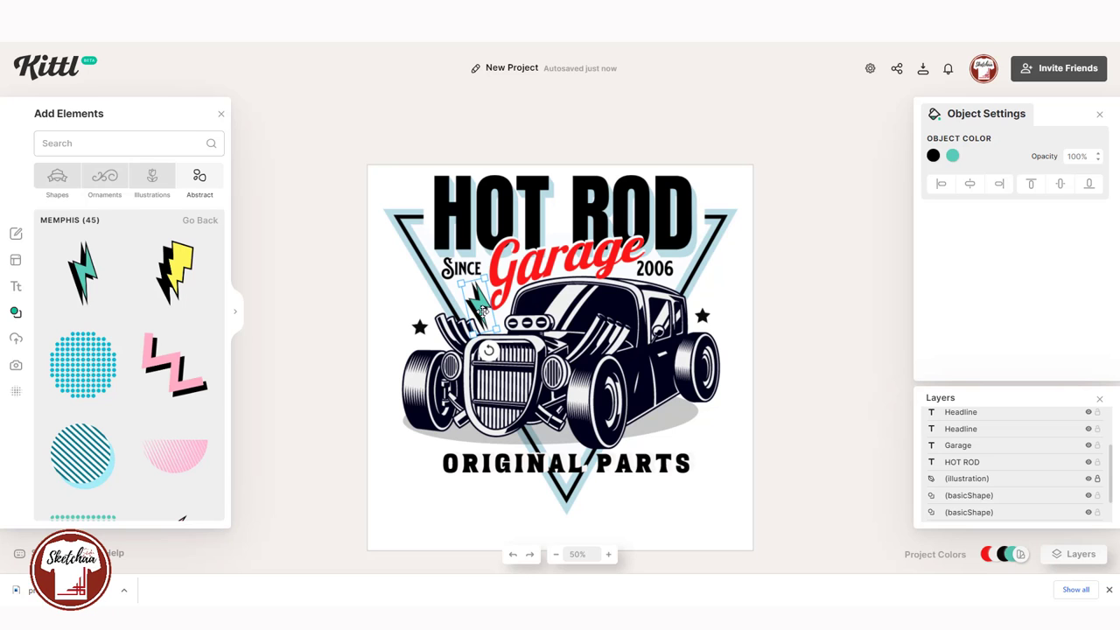
Duplicate the lightning bolt, place the copy beside the car's cabin below 2006 and rotate it to slant outward
left_click_drag(509, 309, 697, 285)
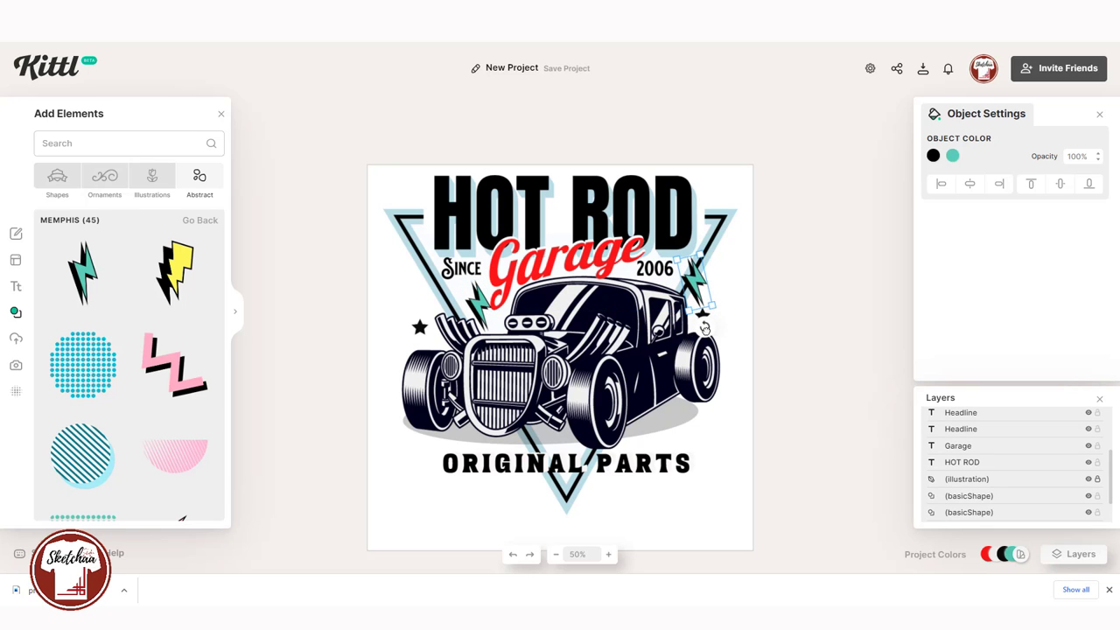
left_click_drag(705, 327, 667, 322)
left_click_drag(701, 287, 710, 297)
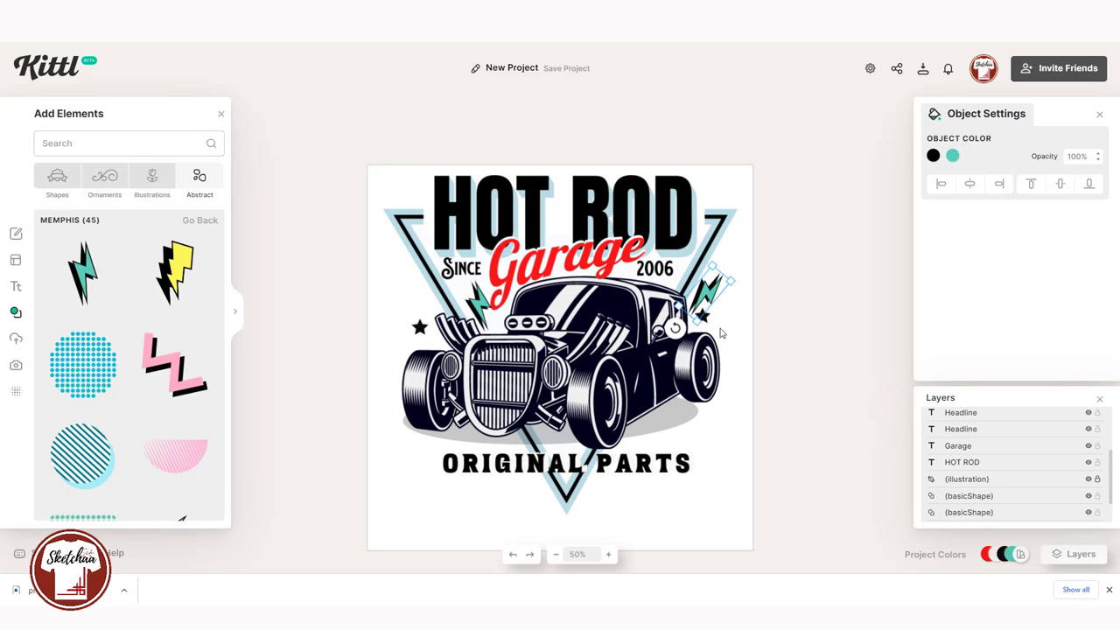
Fine-tune the angle and position of both lightning bolts and move the cabin-side star clear of its bolt
left_click_drag(479, 306, 479, 305)
left_click_drag(489, 351, 494, 350)
left_click_drag(704, 315, 713, 324)
left_click_drag(714, 294, 713, 297)
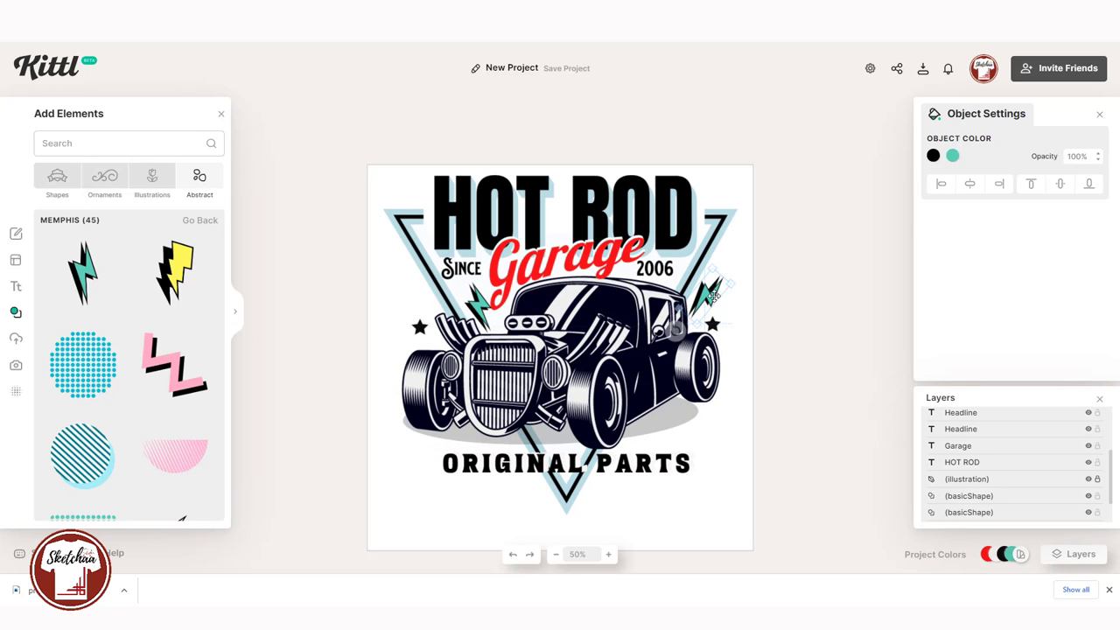
left_click(737, 392)
left_click(708, 292)
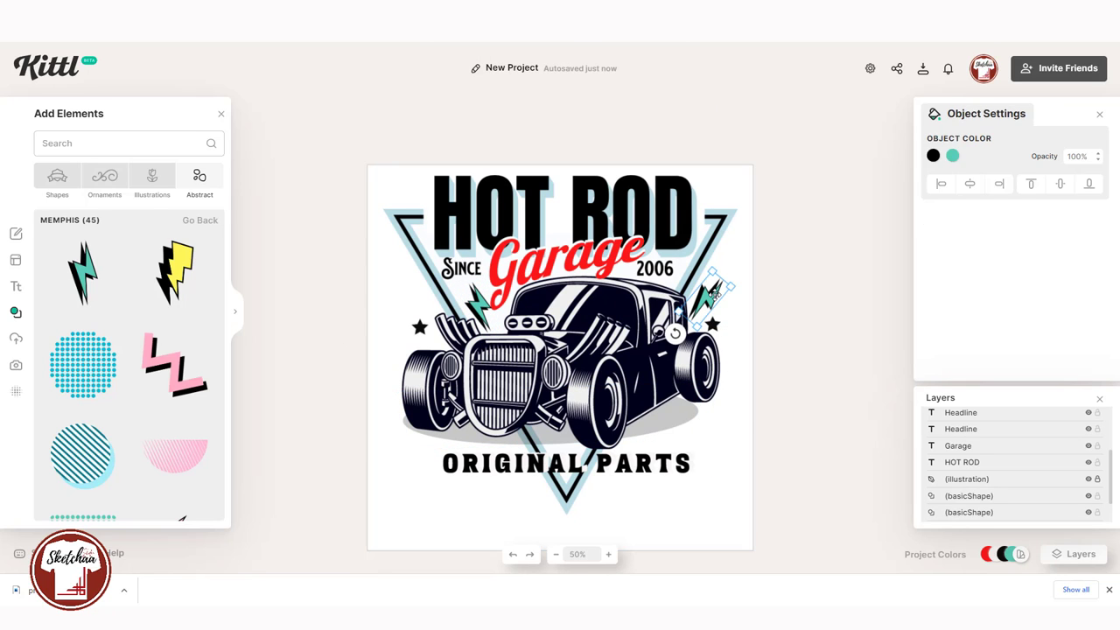
left_click(530, 355)
Set the ORIGINAL PARTS text in Tricot Regular at size 95
left_click(629, 457)
left_click(980, 267)
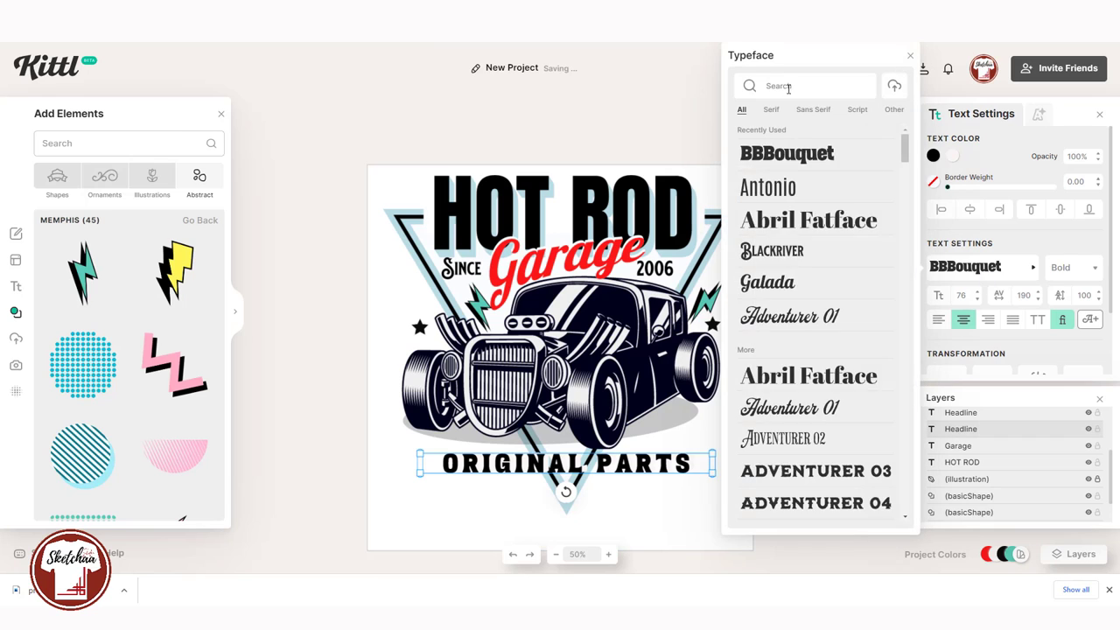
type("tri")
left_click(769, 155)
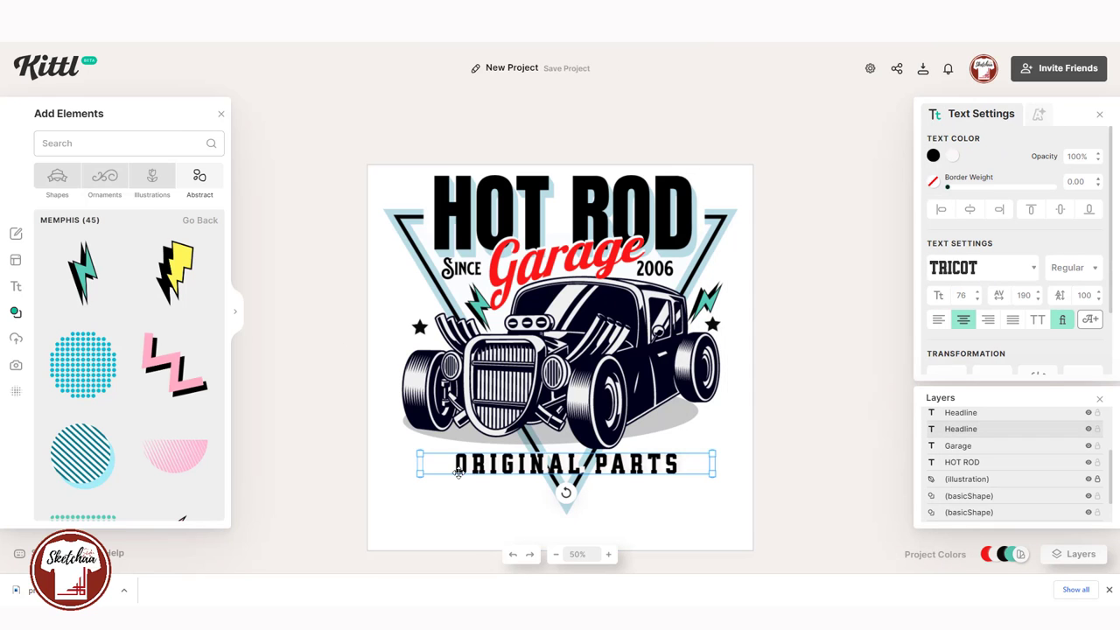
left_click(977, 292)
left_click(977, 292)
left_click(978, 293)
left_click(978, 293)
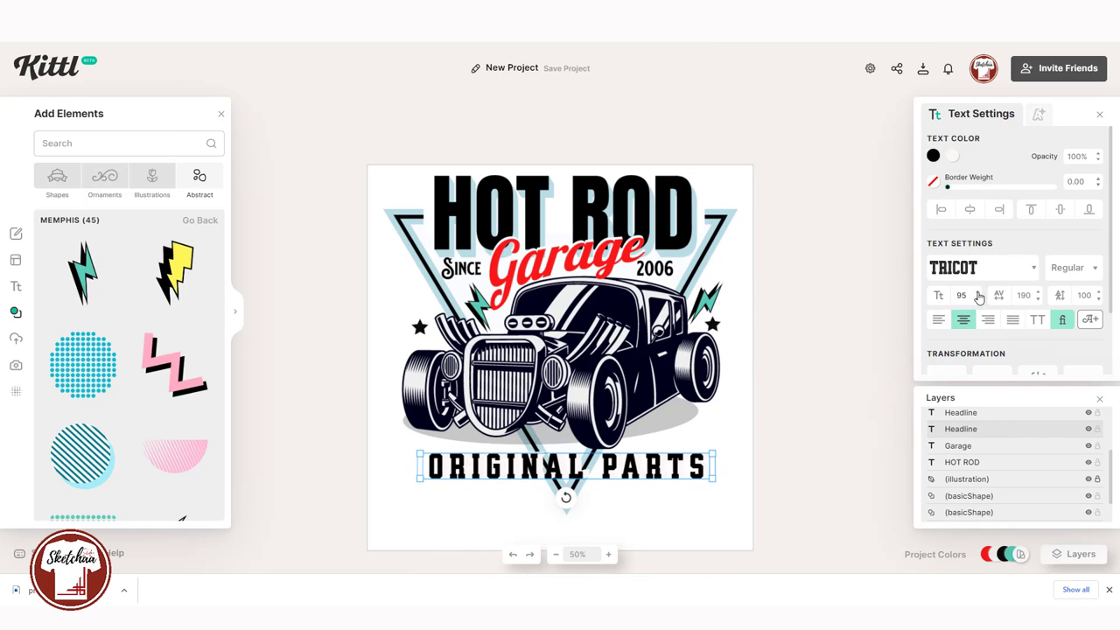
Scale the ORIGINAL PARTS text down to size 85 and reposition it beneath the car
left_click_drag(644, 479, 643, 485)
left_click_drag(713, 457, 670, 469)
left_click_drag(652, 474, 668, 465)
Raise the ground shadow's opacity to 42% and then further, for a darker grey beneath the car
left_click(684, 417)
left_click(1098, 154)
left_click(1099, 157)
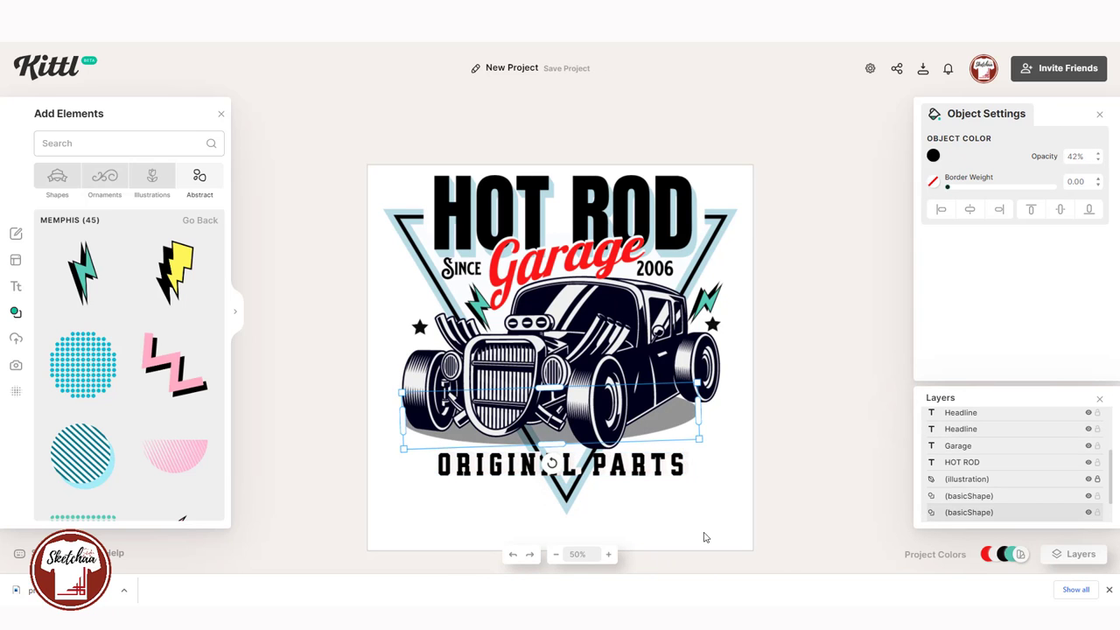
left_click(703, 534)
left_click(680, 422)
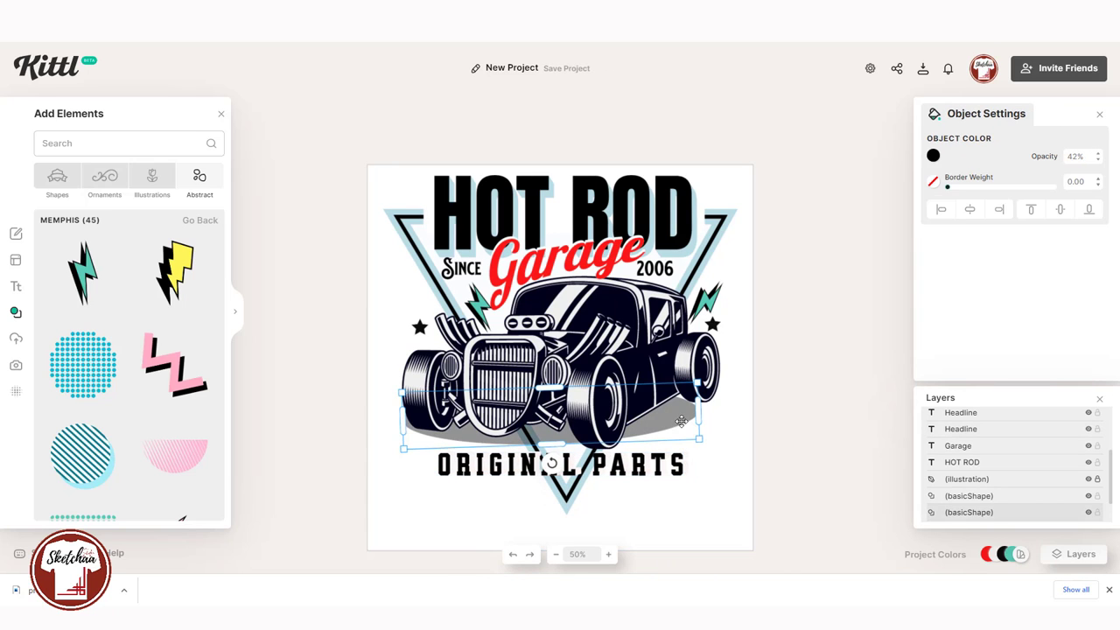
left_click(1099, 158)
left_click(692, 528)
left_click(692, 547)
Nudge the ORIGINAL PARTS text sideways to centre it over the triangle's tip
left_click_drag(667, 465, 670, 465)
left_click(682, 537)
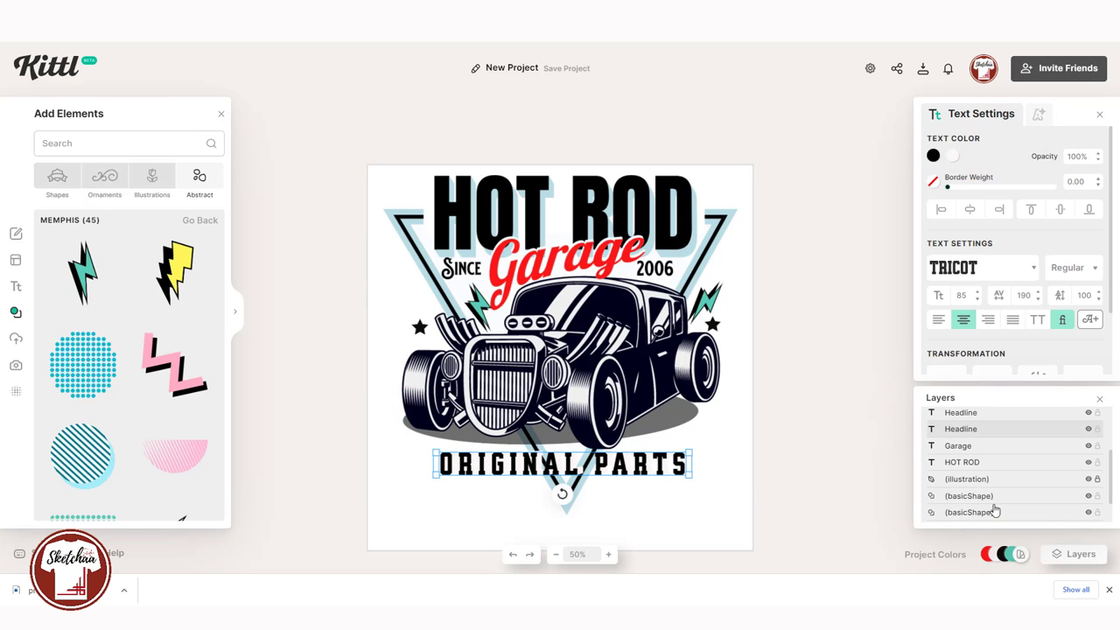
left_click(662, 489)
Add the light-blue striped triangle from the Memphis elements, turn it upside down and enlarge it over the car
scroll(150, 425, "down", 5)
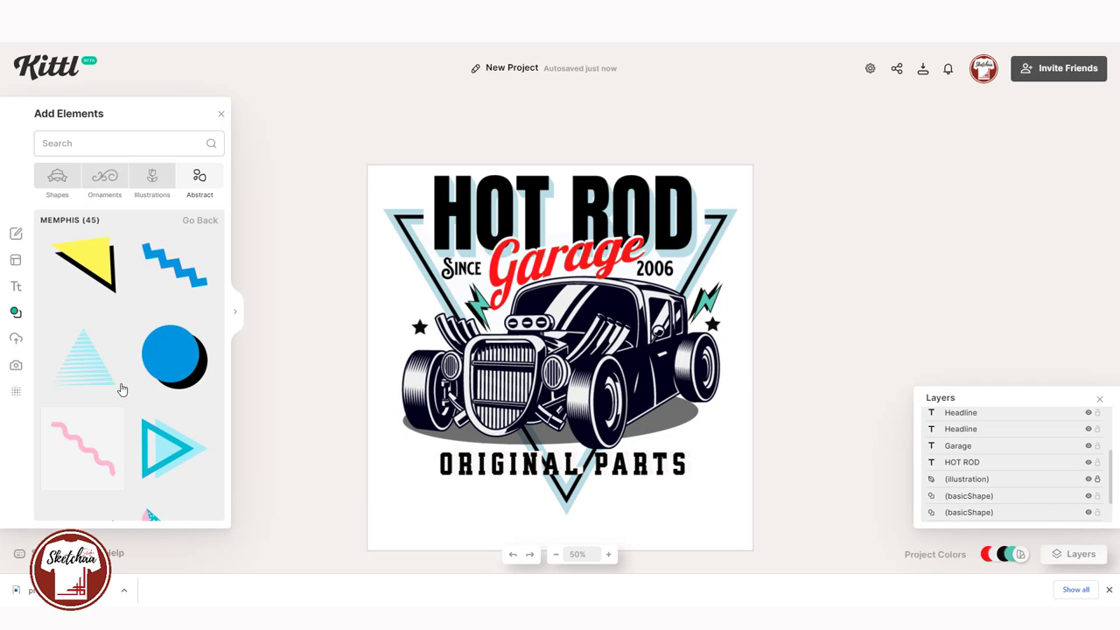
left_click(96, 376)
left_click_drag(560, 382, 563, 233)
left_click_drag(622, 363, 714, 458)
Send the striped triangle's layer behind the car, lettering and triangle outlines, just above the locked bottom illustration
scroll(1054, 420, "up", 3)
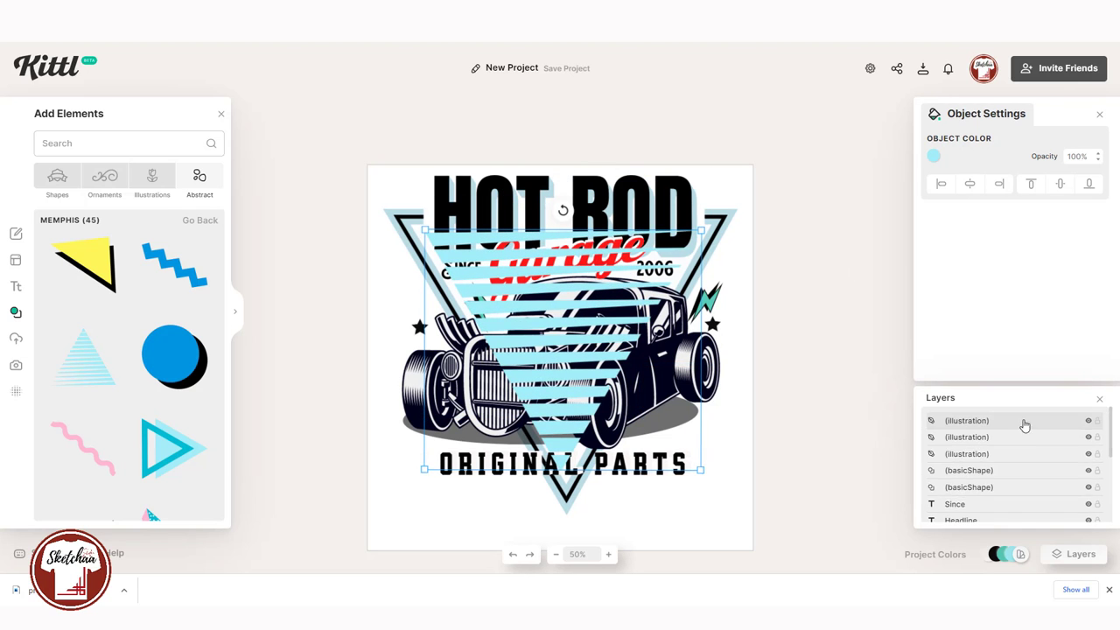
left_click_drag(1022, 421, 1045, 501)
left_click_drag(1044, 507, 1041, 490)
left_click(790, 365)
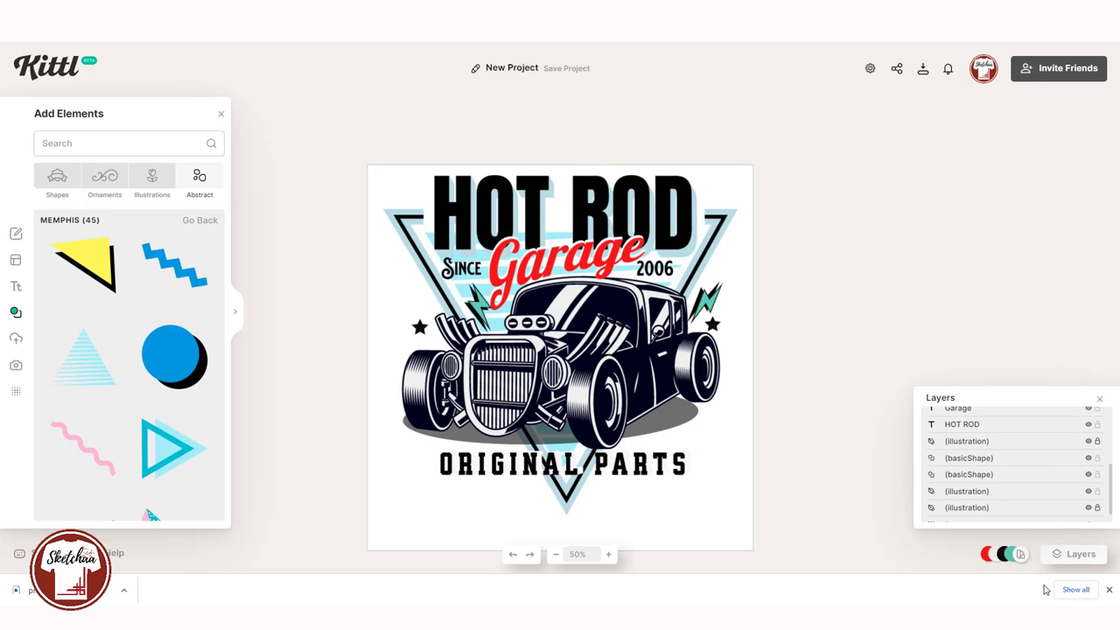
Recolour the striped triangle grey and shrink it slightly so it sits within the outlined triangle
scroll(1024, 440, "down", 1)
left_click(1022, 474)
left_click(934, 155)
left_click_drag(756, 220, 758, 220)
left_click(429, 475)
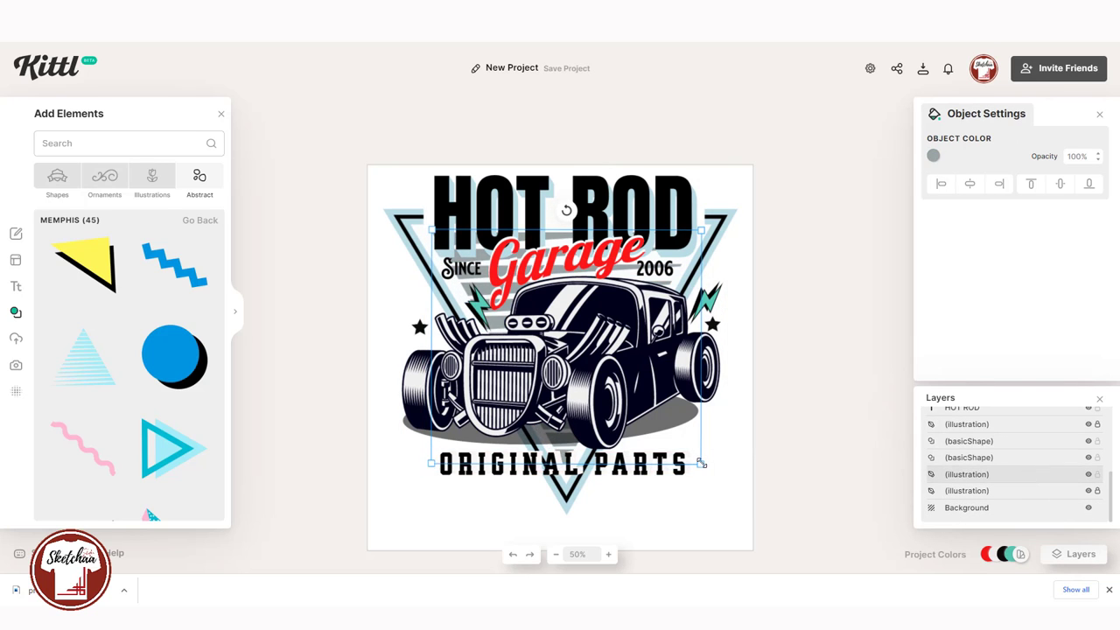
Nudge the 2006 text slightly up and the ORIGINAL PARTS text slightly down, both a little to the right
scroll(118, 360, "down", 3)
scroll(118, 361, "down", 5)
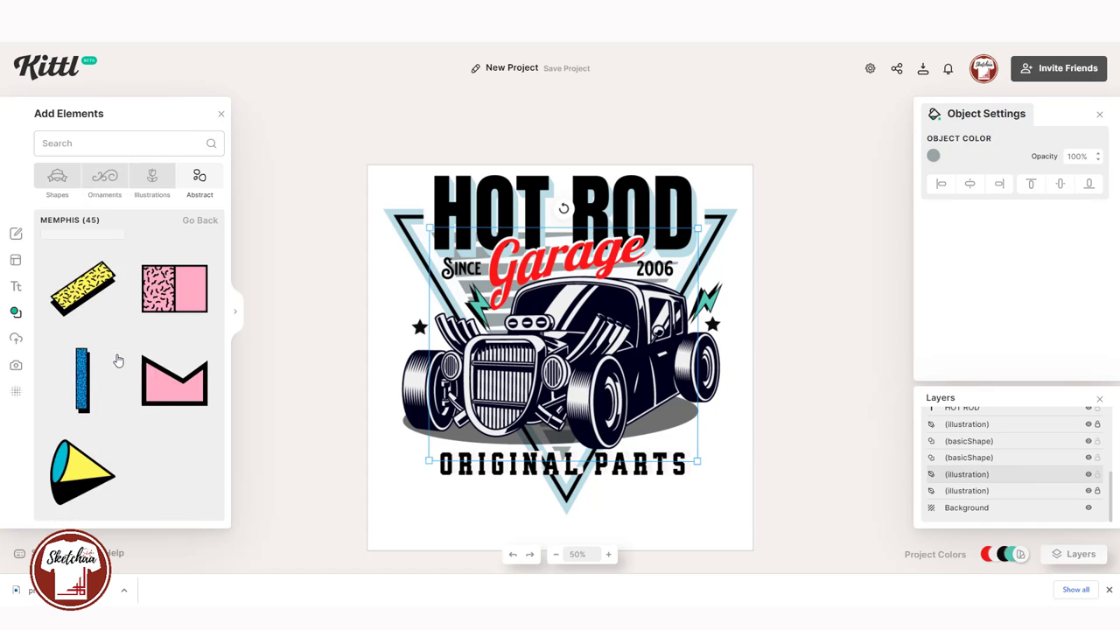
scroll(118, 361, "up", 7)
left_click(710, 498)
left_click(672, 270)
Add the Backer apparel template from the Vintage text designs and place it in the artboard's lower right corner
left_click(15, 286)
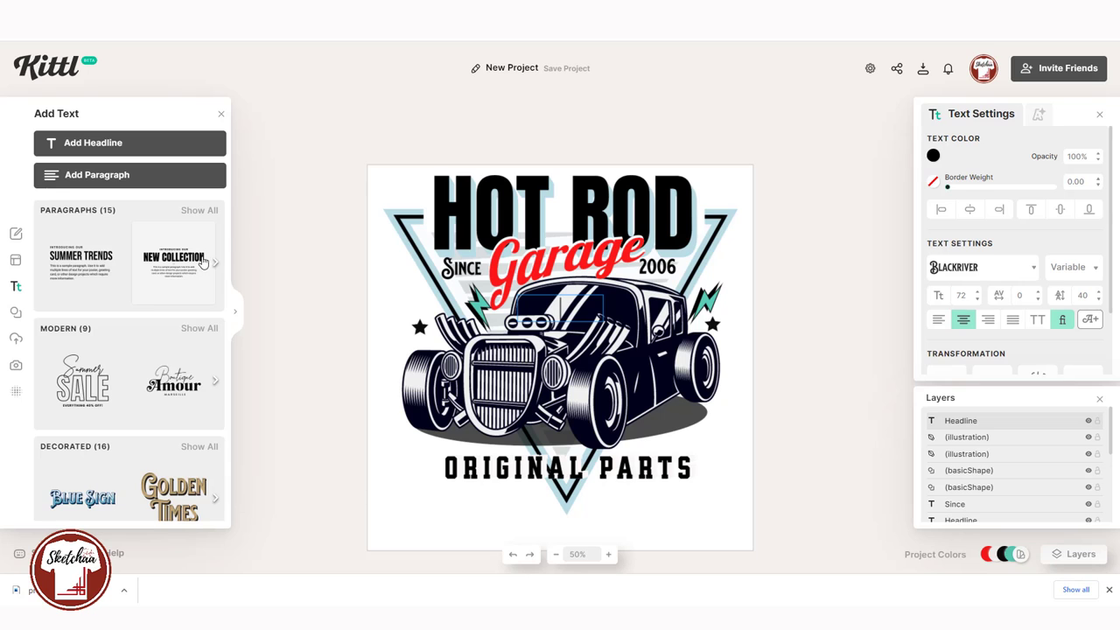
scroll(202, 263, "down", 3)
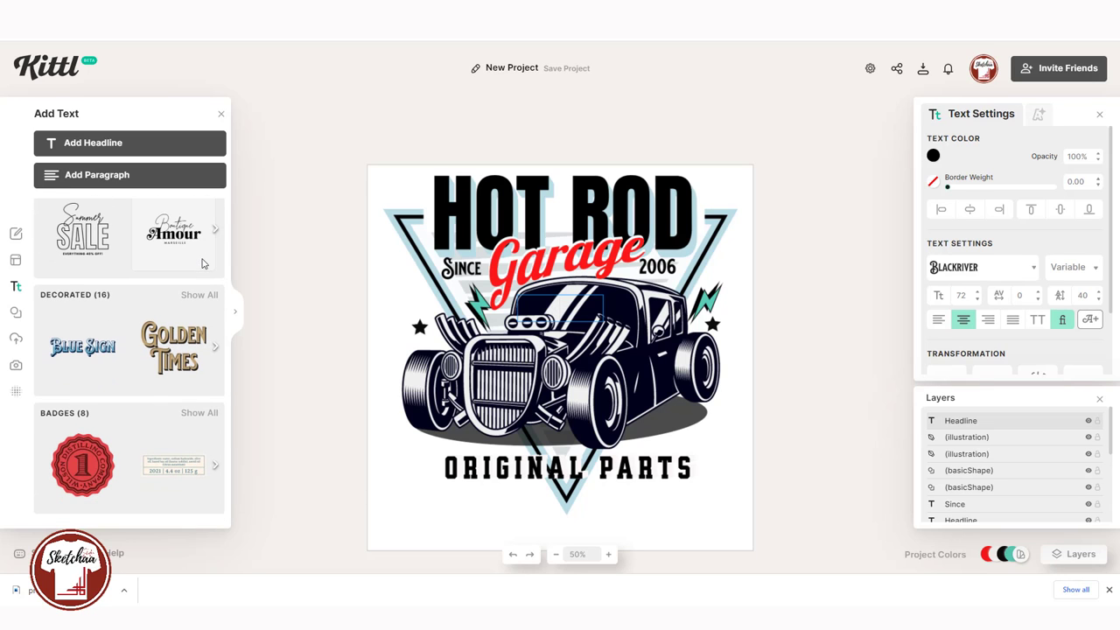
scroll(207, 379, "up", 5)
left_click(210, 376)
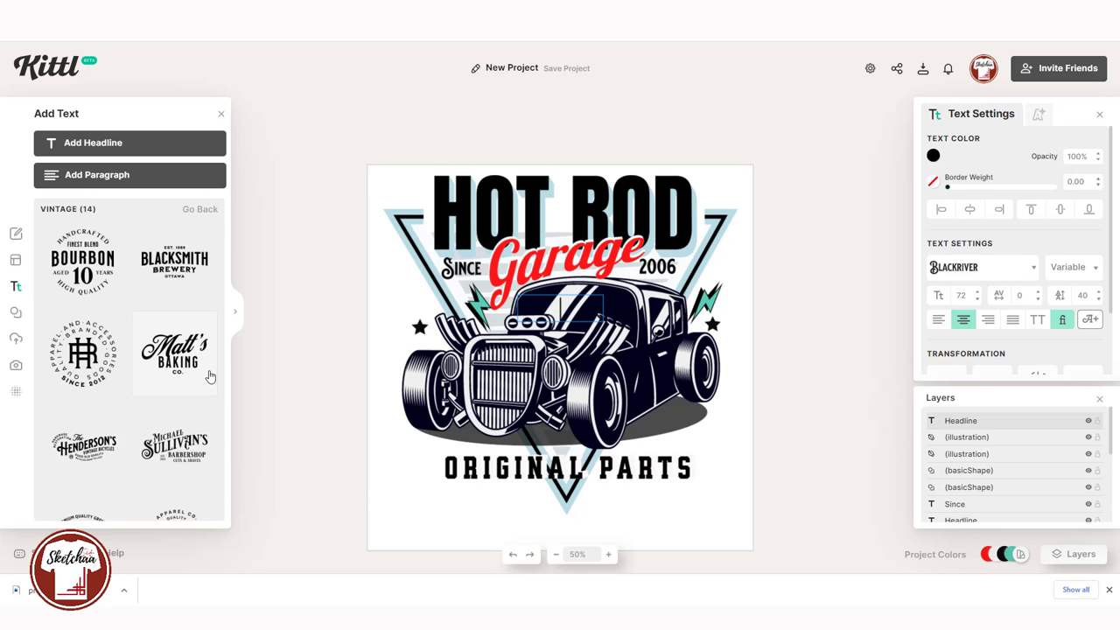
scroll(210, 376, "down", 2)
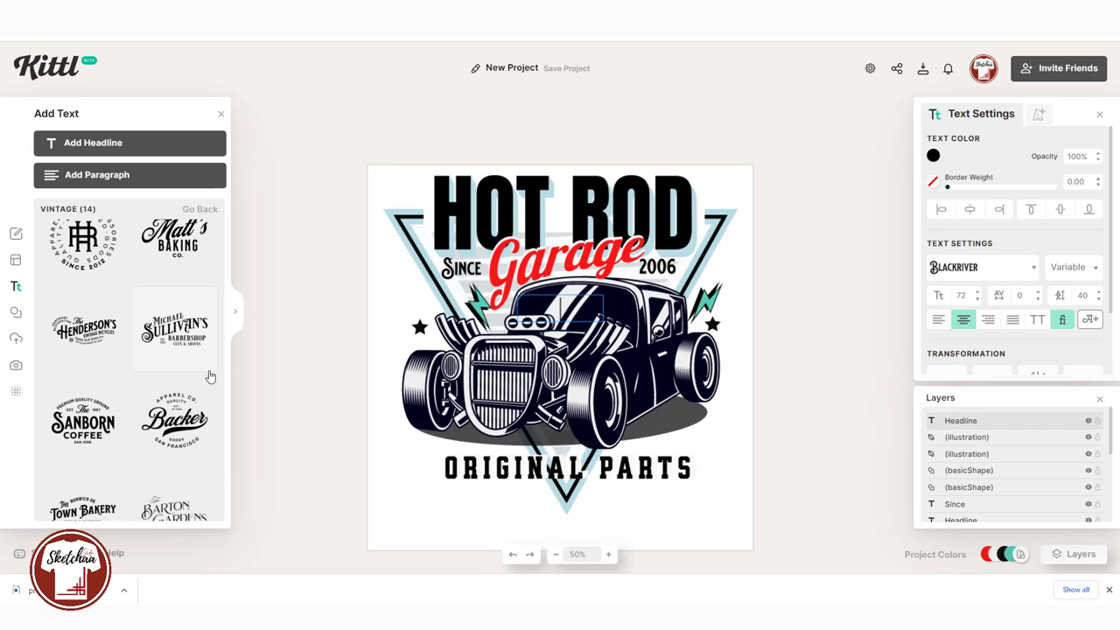
scroll(210, 376, "down", 2)
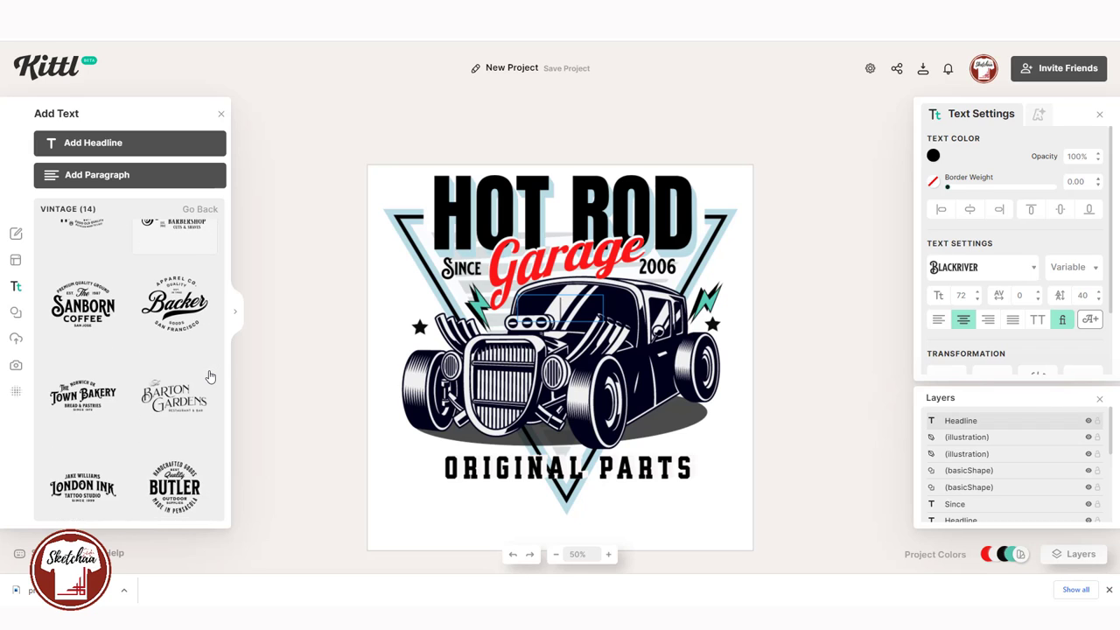
scroll(210, 376, "up", 2)
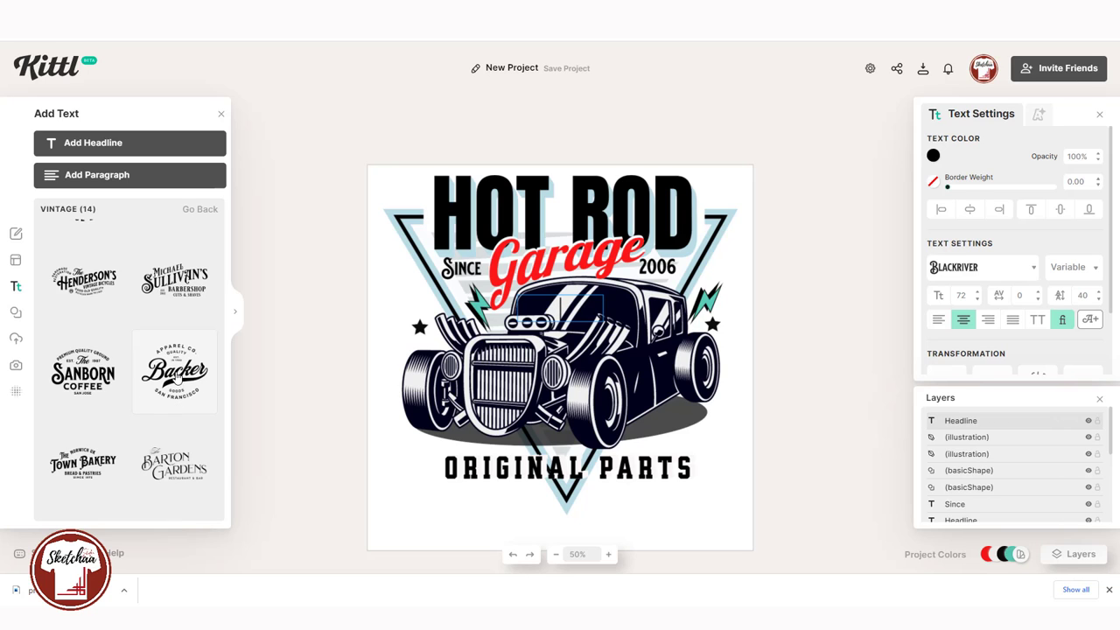
left_click(174, 375)
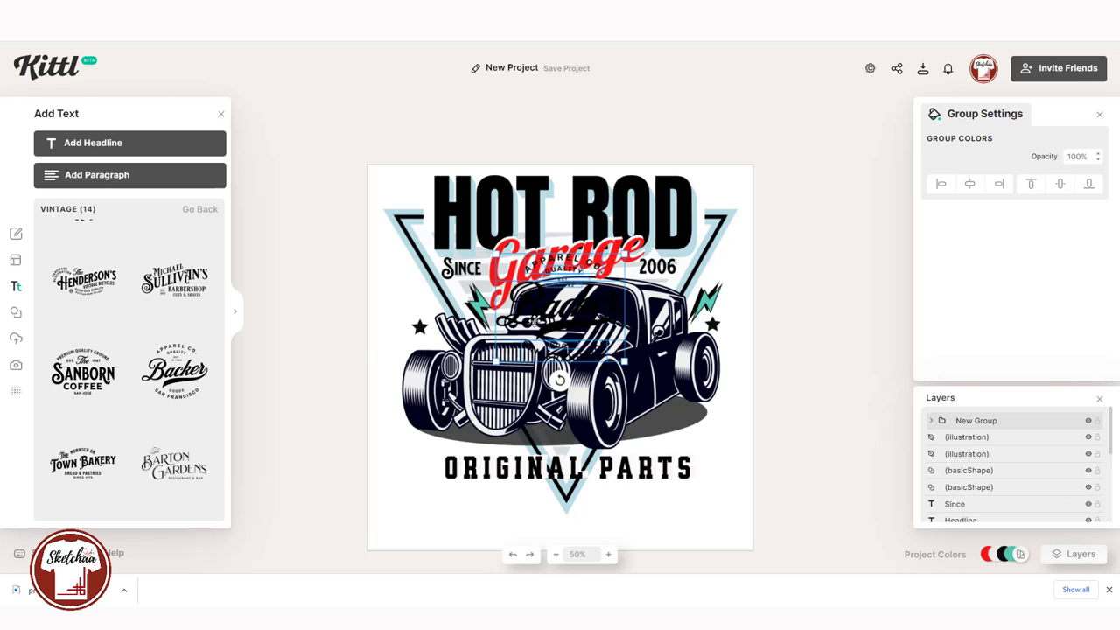
left_click_drag(535, 322, 650, 500)
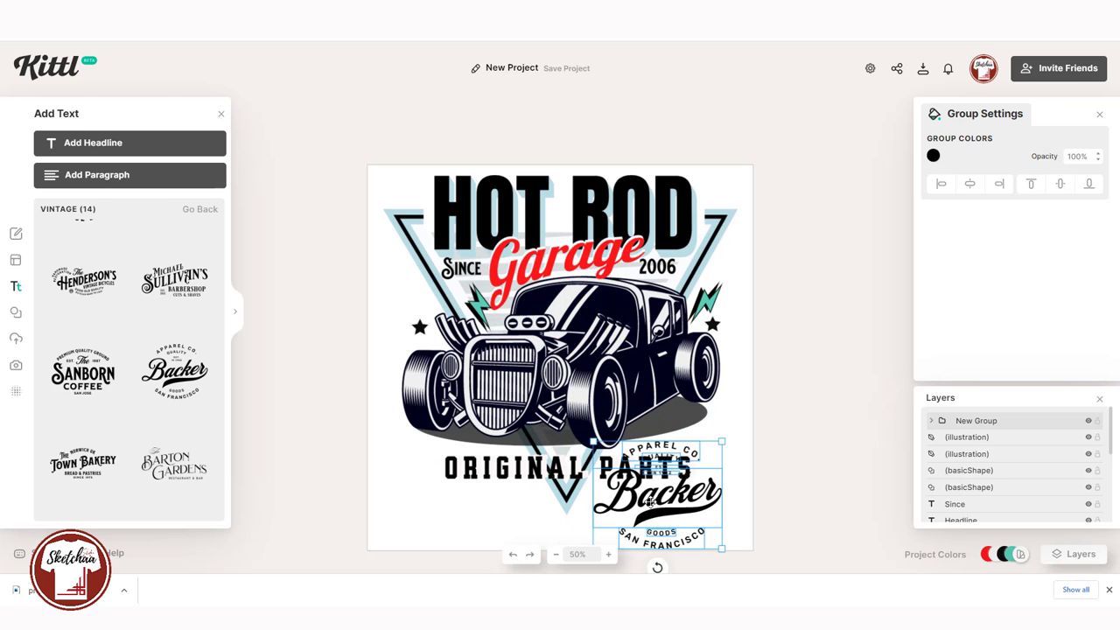
Ungroup the Backer template and delete its APPAREL CO., in 1982, quality and est. texts
right_click(650, 500)
left_click(665, 452)
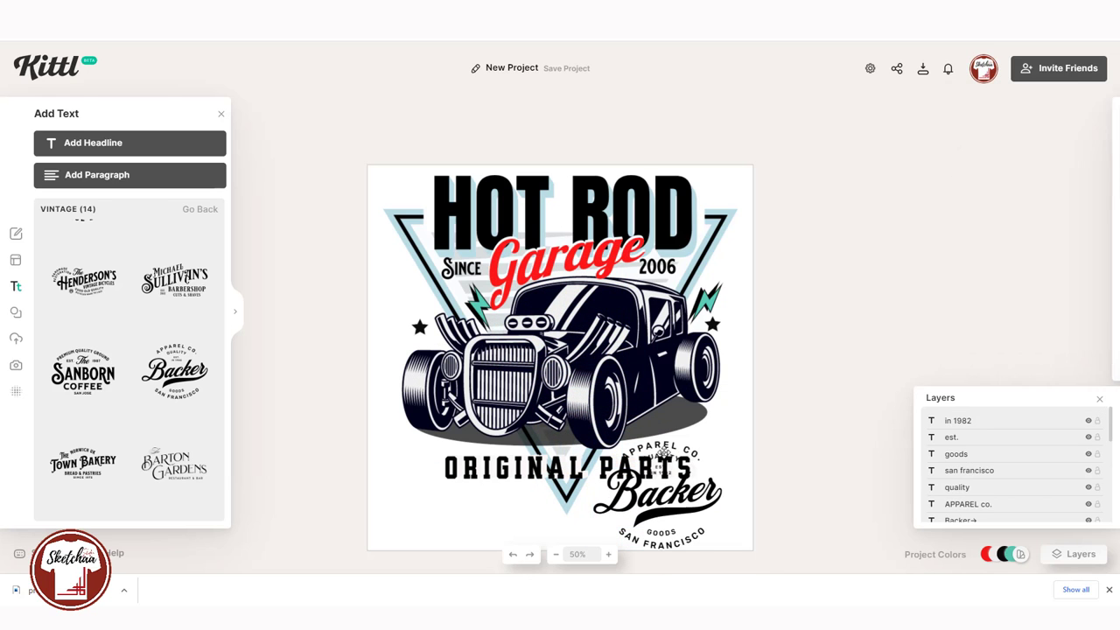
left_click(663, 451)
key("Delete")
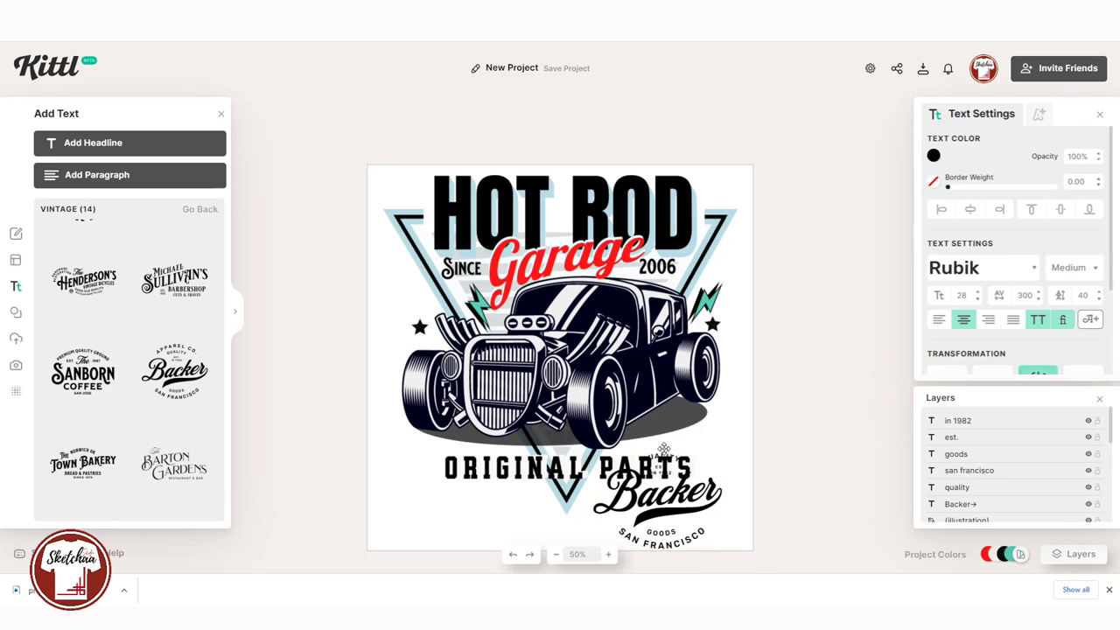
left_click(667, 473)
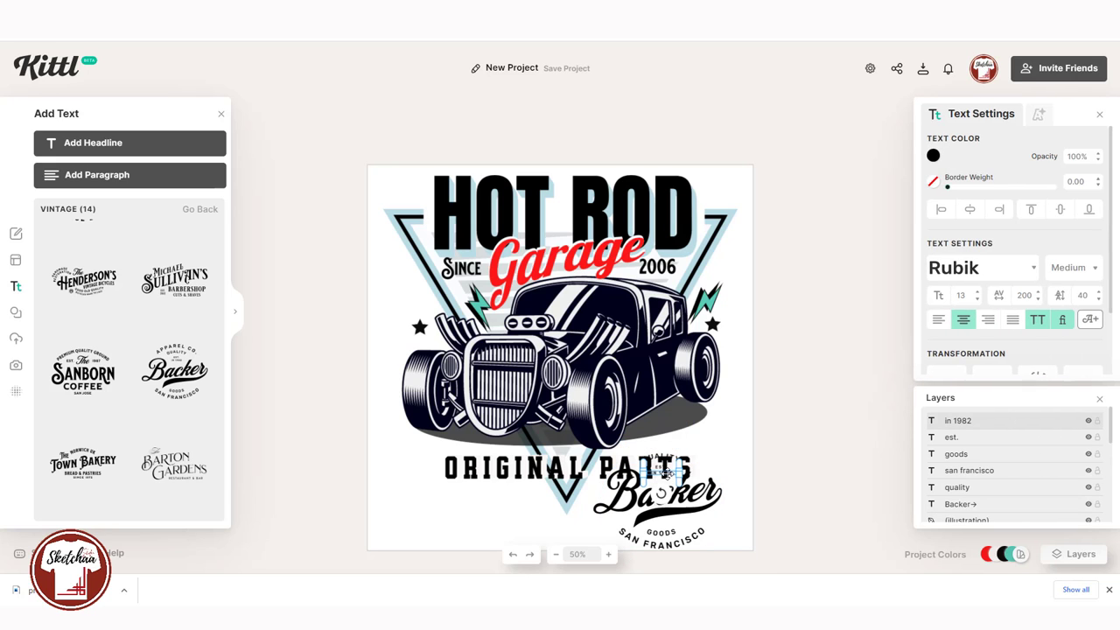
key("Delete")
left_click(662, 456)
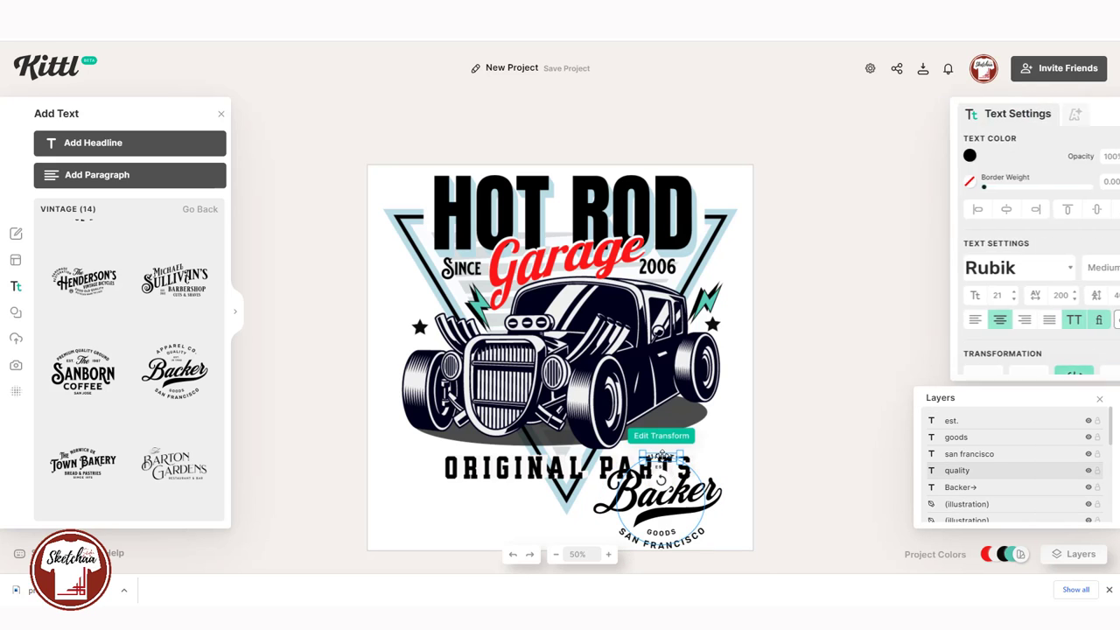
key("Delete")
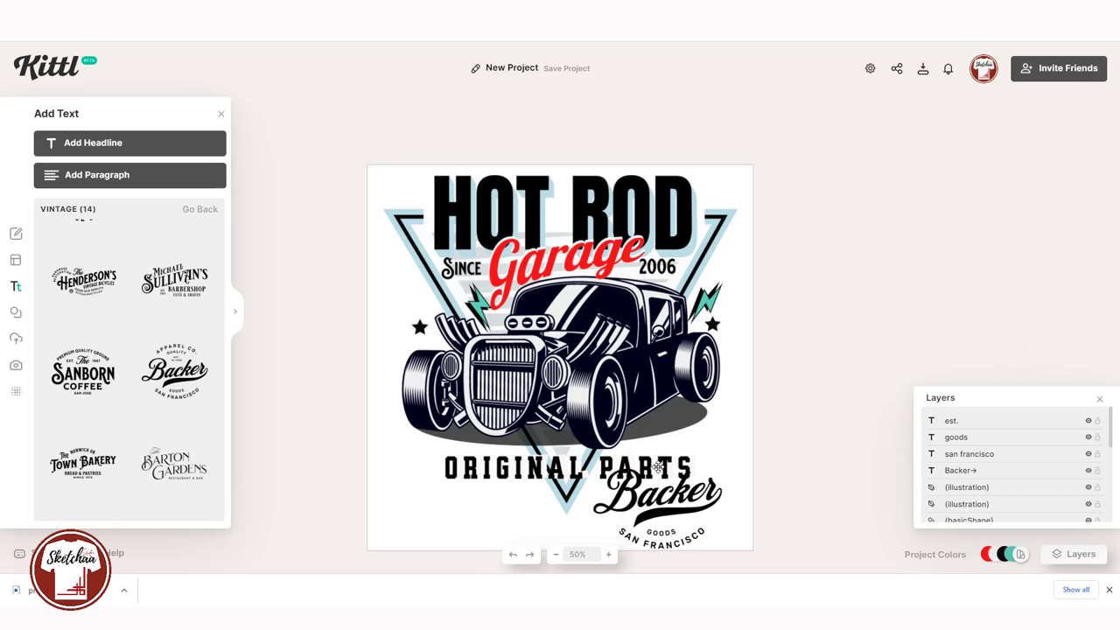
left_click(657, 468)
key("Delete")
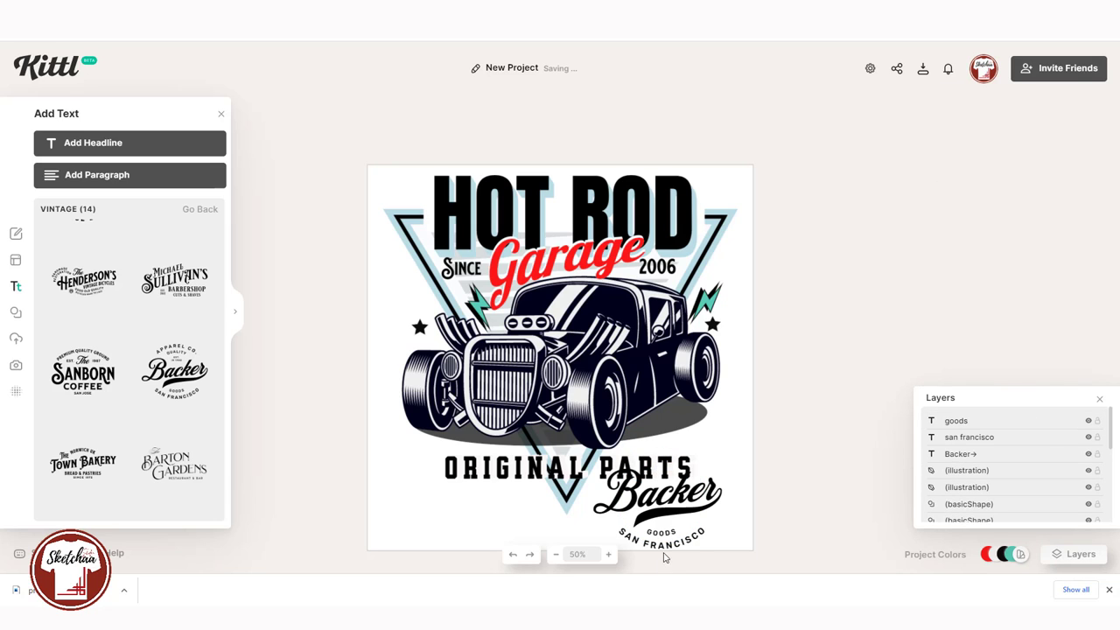
Delete the san francisco and goods texts and move the Backer lettering beneath ORIGINAL PARTS
left_click(664, 547)
key("Delete")
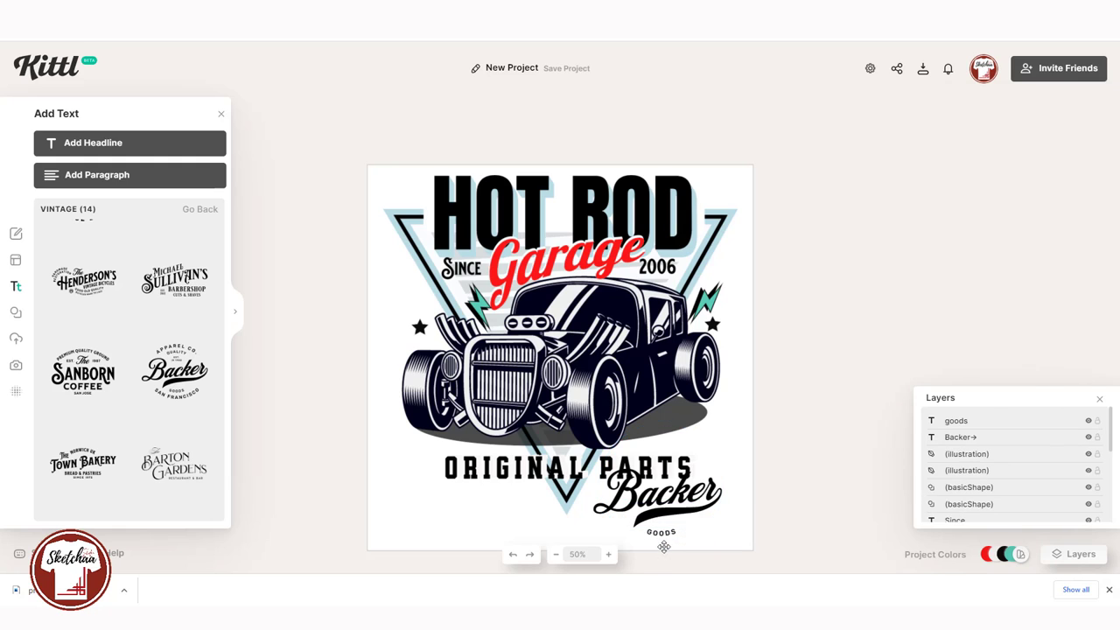
left_click(661, 532)
key("Delete")
left_click_drag(680, 485, 585, 500)
left_click(672, 504)
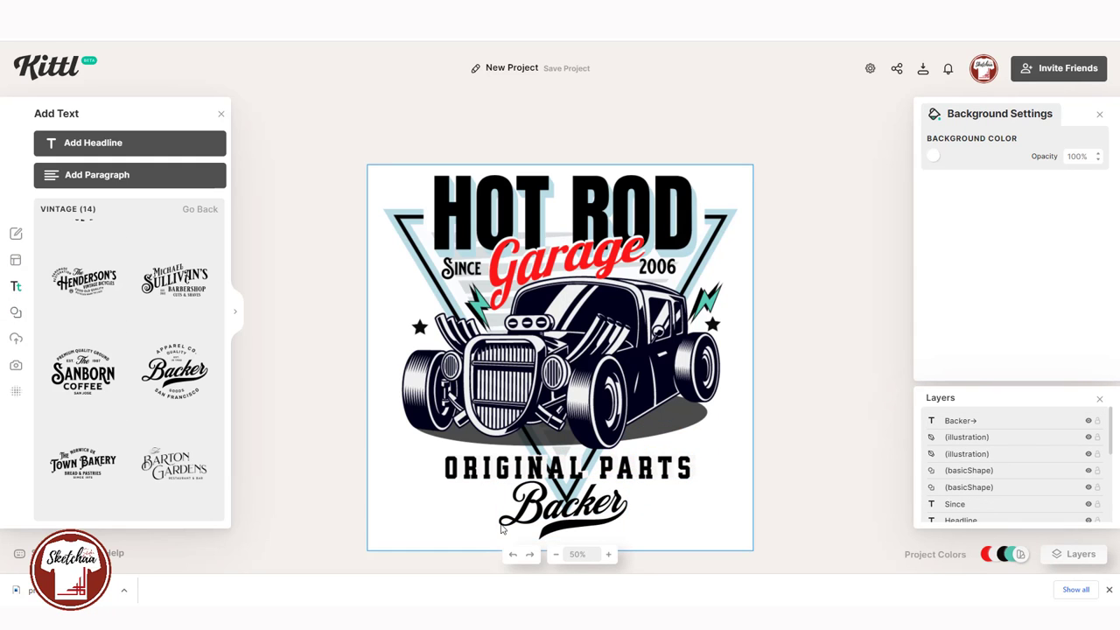
Replace the Backer lettering with the text Born To Ride
left_click(561, 509)
double_click(562, 507)
key("ctrl+a")
type("bor")
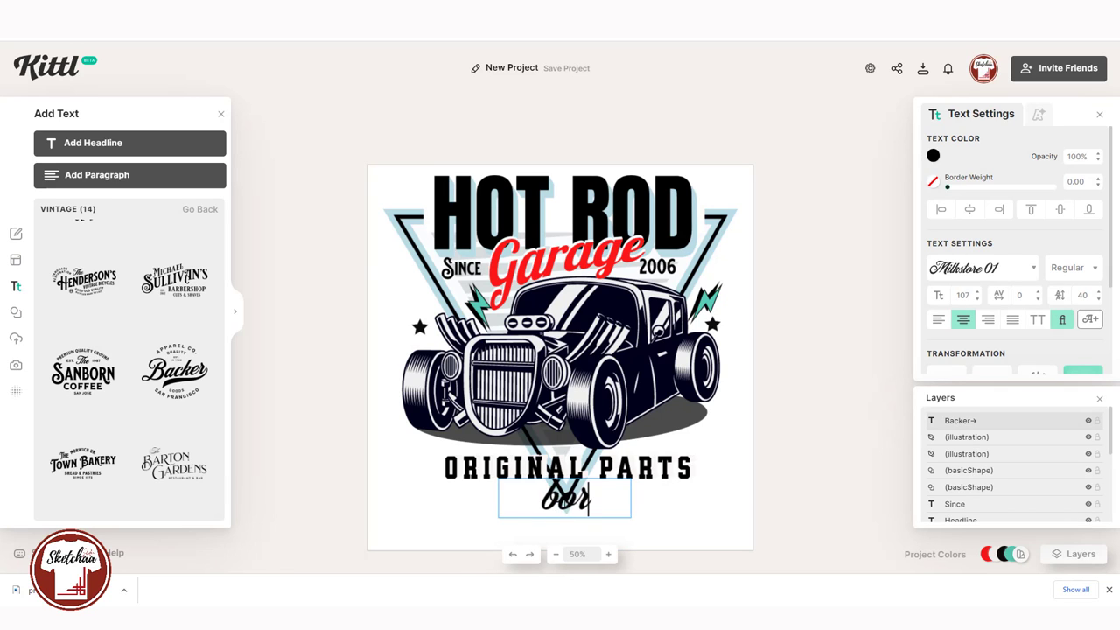
type("orn To")
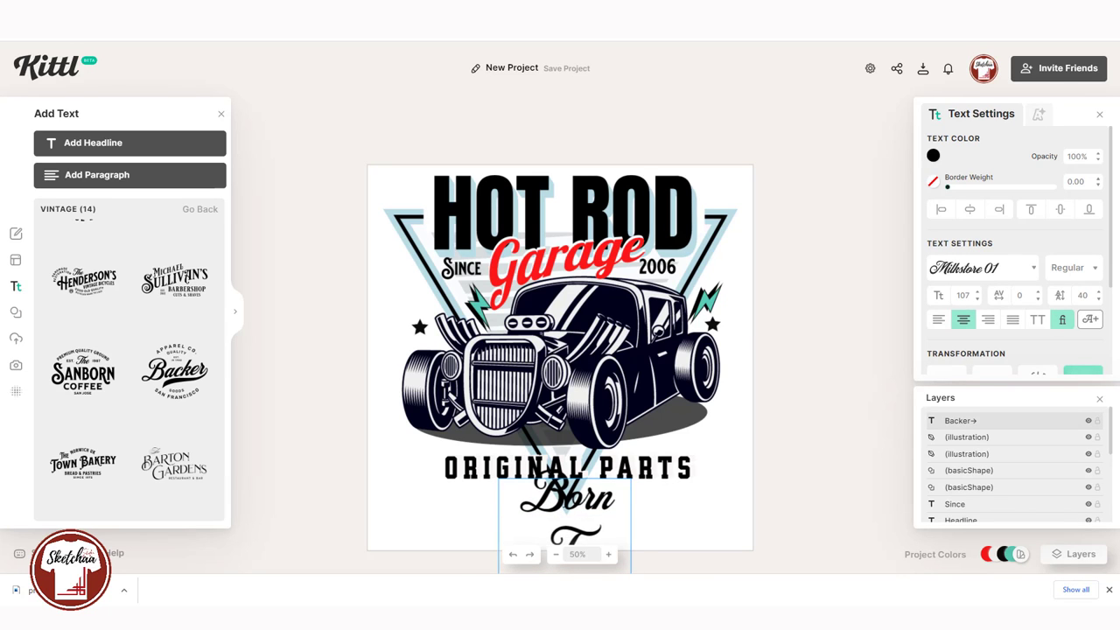
key("Escape")
Reduce the Born To Ride text to size 52 and move it up close beneath ORIGINAL PARTS
mouse_move(639, 525)
left_mouse_down()
mouse_move(667, 524)
mouse_move(643, 526)
left_mouse_up()
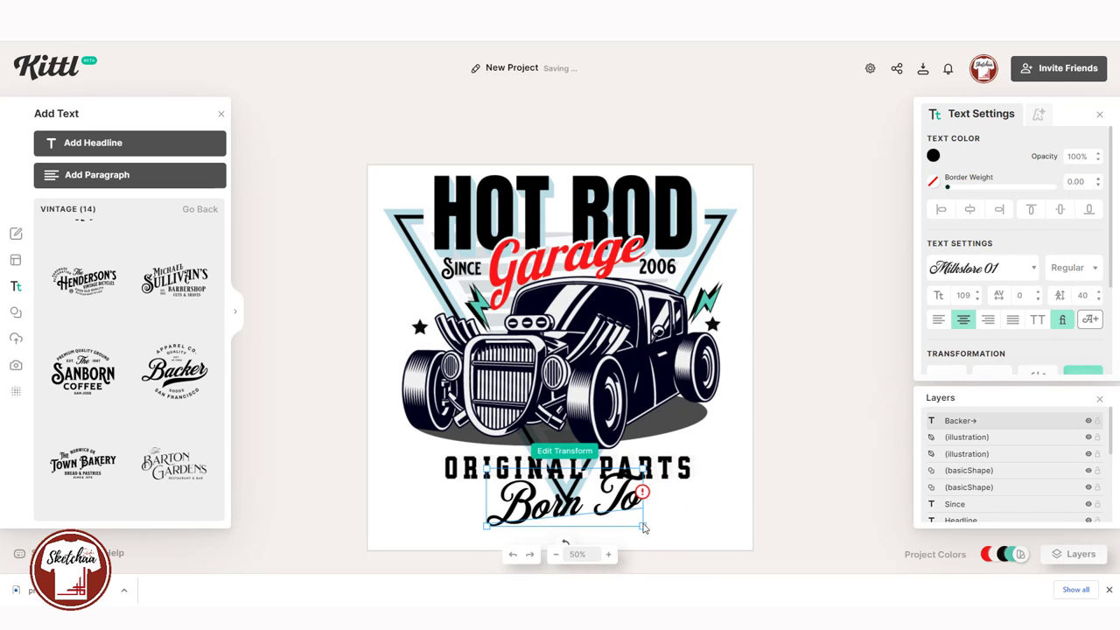
mouse_move(644, 495)
left_click(977, 298)
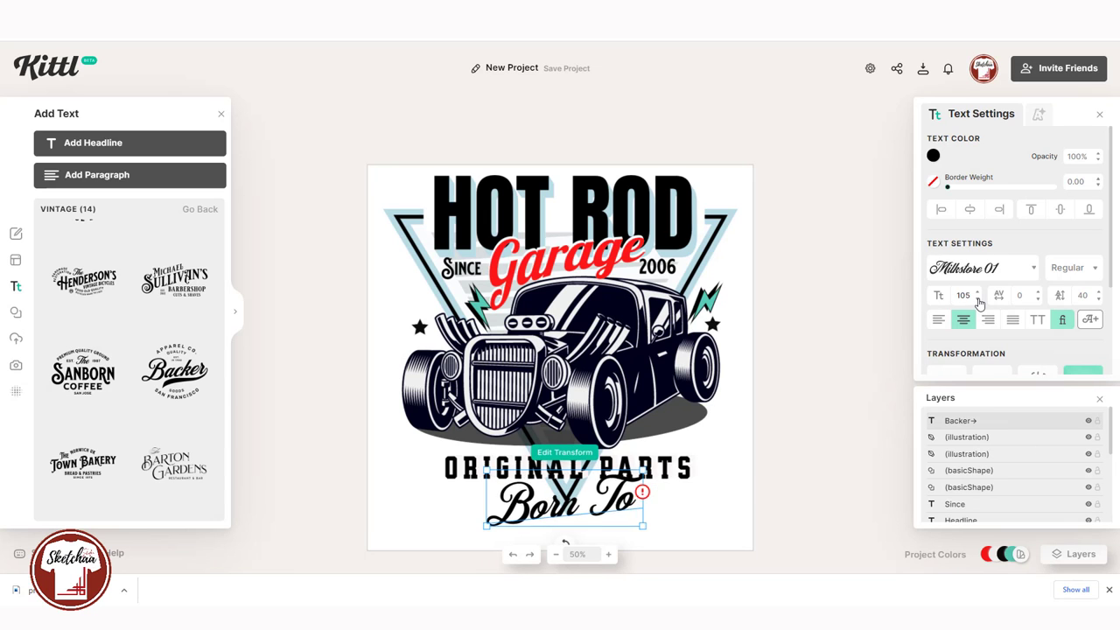
scroll(977, 296, "up", 5)
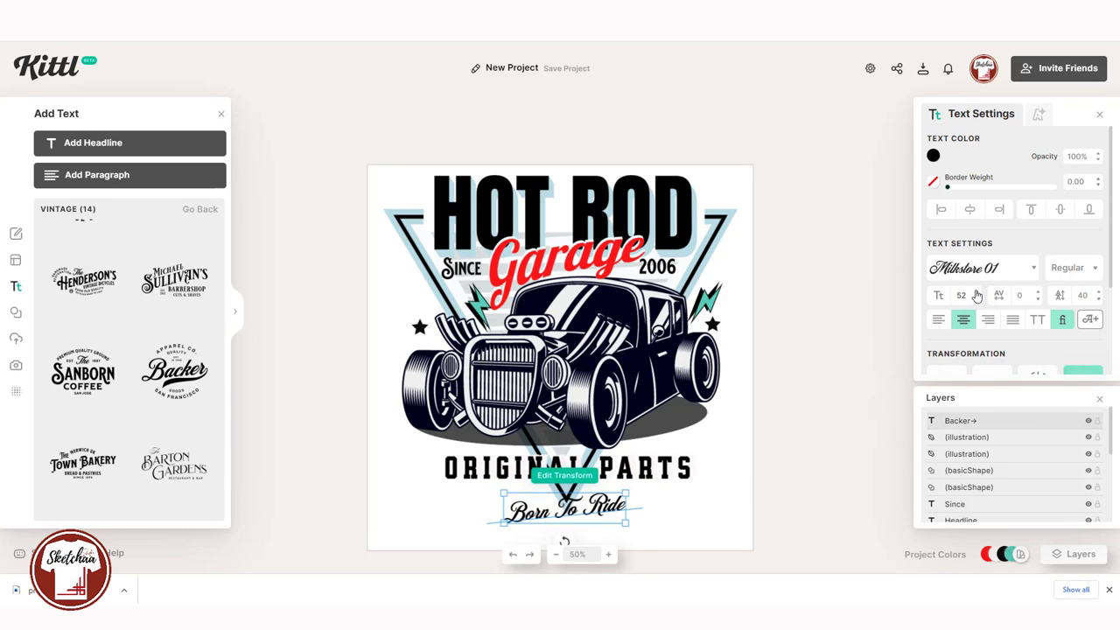
left_click(420, 516)
Add a basic square shape, flatten it into a wide rectangle and fill it white
left_click(16, 259)
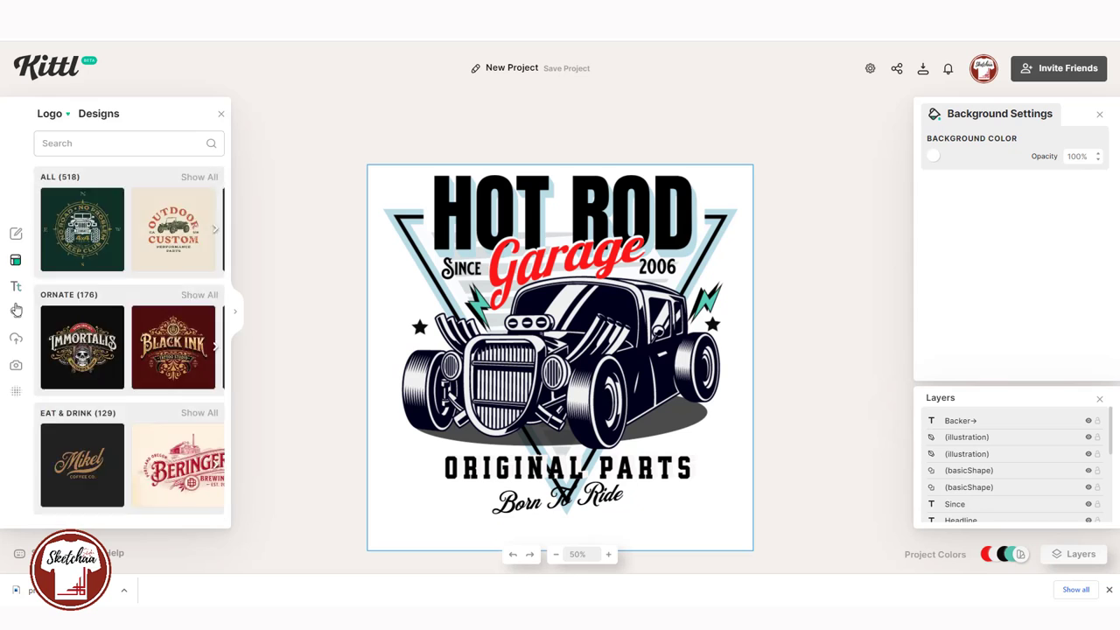
left_click(16, 312)
left_click(173, 390)
left_click_drag(560, 246, 562, 308)
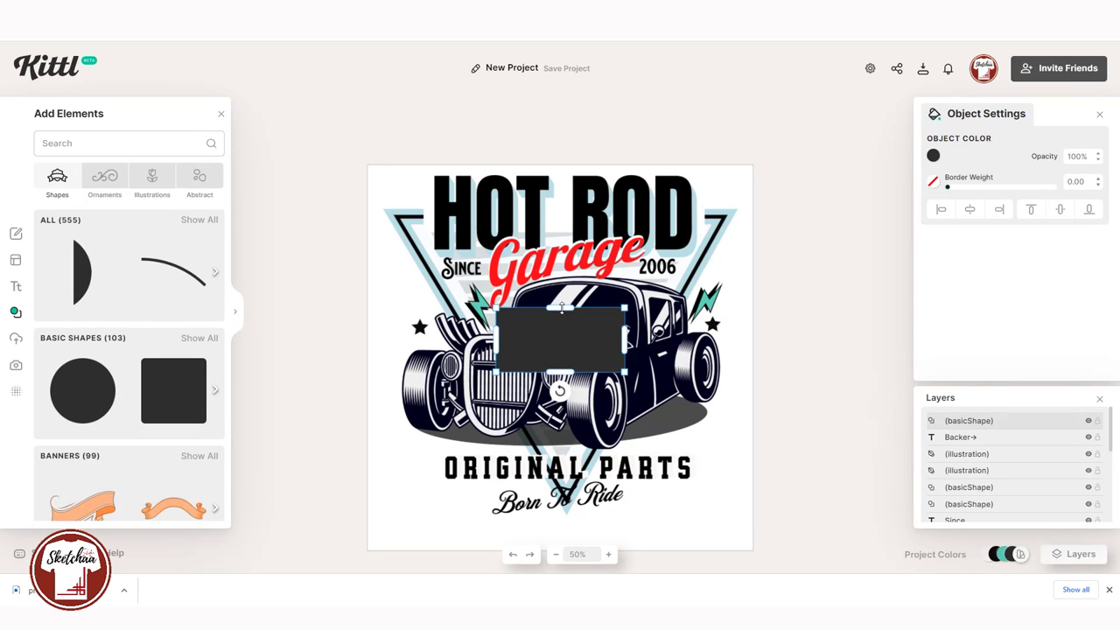
left_click(935, 157)
left_click_drag(765, 181, 740, 160)
Move the white rectangle below the car and stretch it to cover ORIGINAL PARTS, Born To Ride and the triangle's tip
left_click_drag(589, 333, 491, 450)
left_click(934, 156)
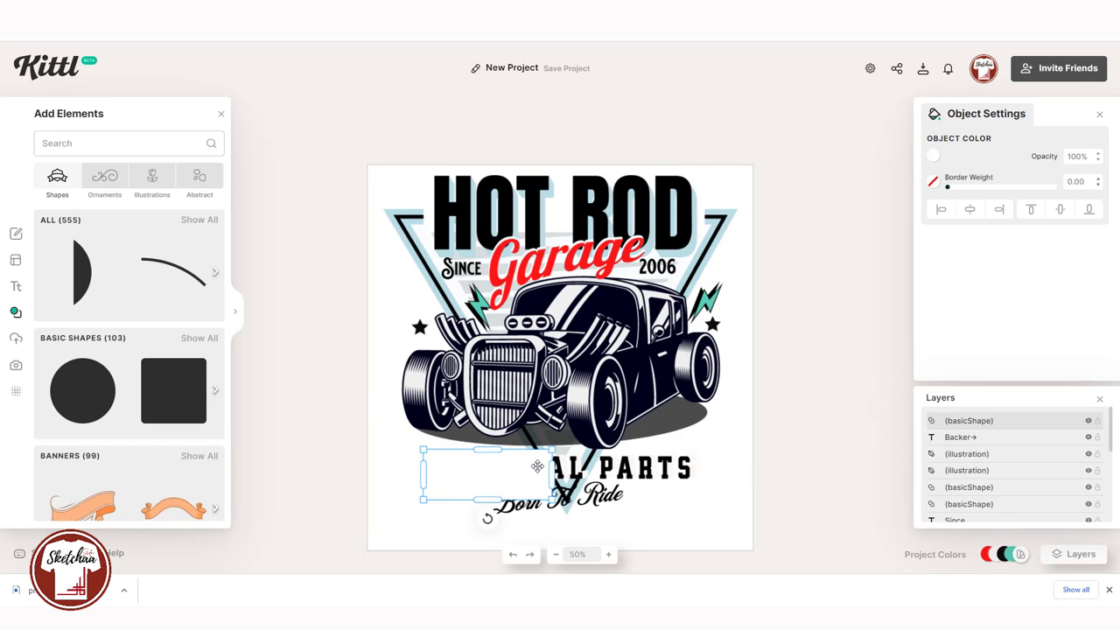
left_click_drag(552, 475, 726, 475)
left_click_drag(573, 502, 573, 522)
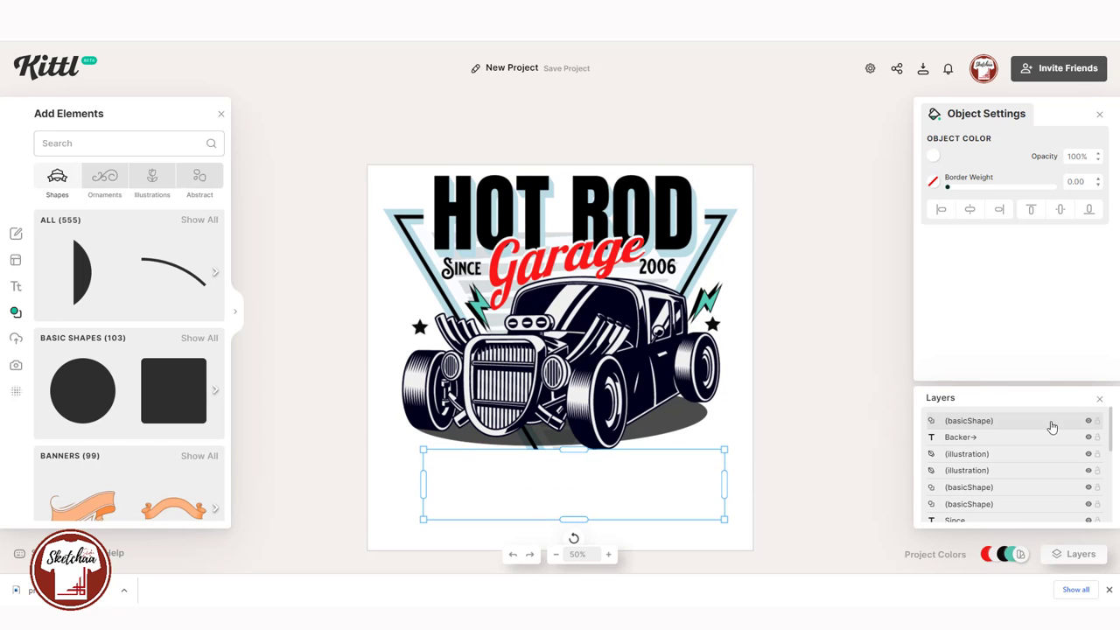
Name the rectangle's layer White Box and move it directly below the Born To Ride and ORIGINAL PARTS text layers
left_click_drag(1052, 426, 991, 429)
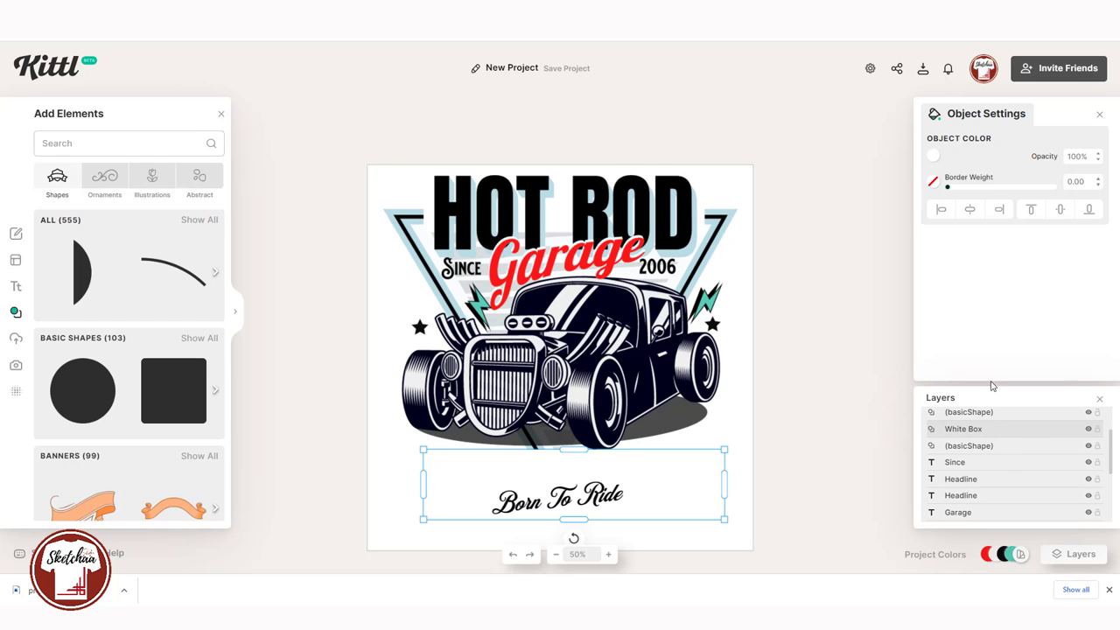
left_click_drag(994, 461, 1003, 501)
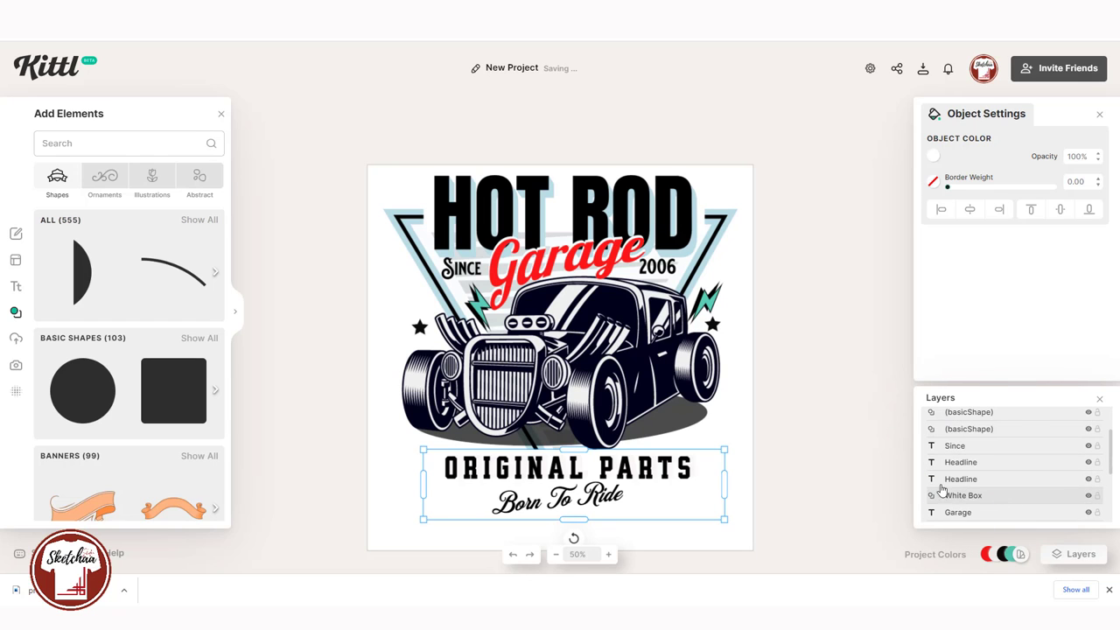
left_click(732, 446)
Move ORIGINAL PARTS and Born To Ride up closer to the car and widen ORIGINAL PARTS slightly
left_click_drag(682, 463, 680, 457)
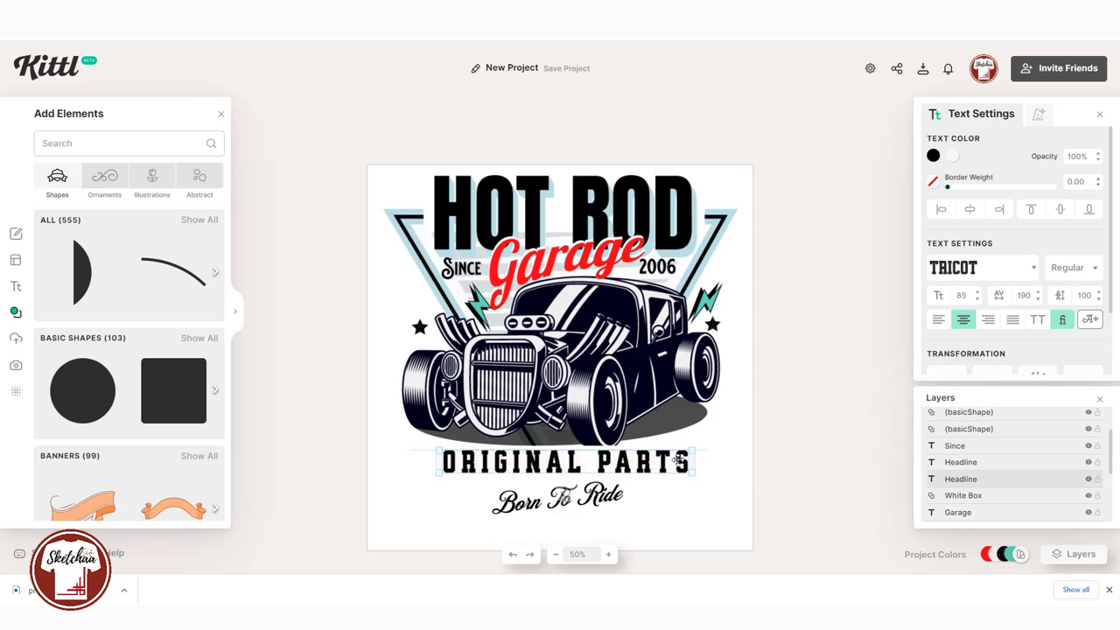
left_click_drag(599, 498, 601, 483)
left_click(705, 533)
left_click(668, 467)
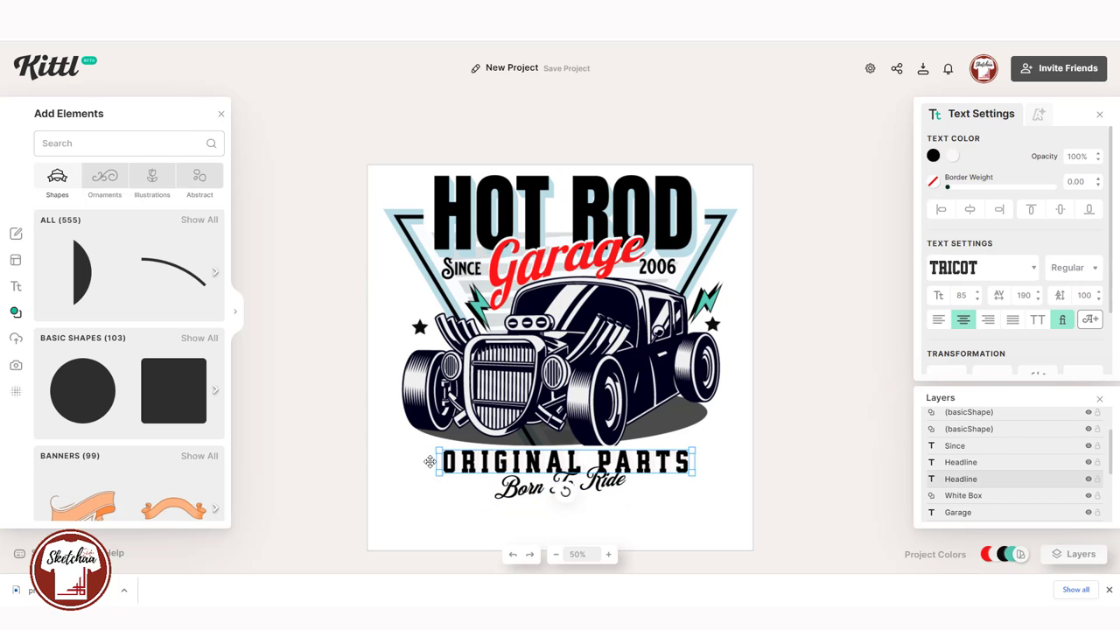
left_click(696, 523)
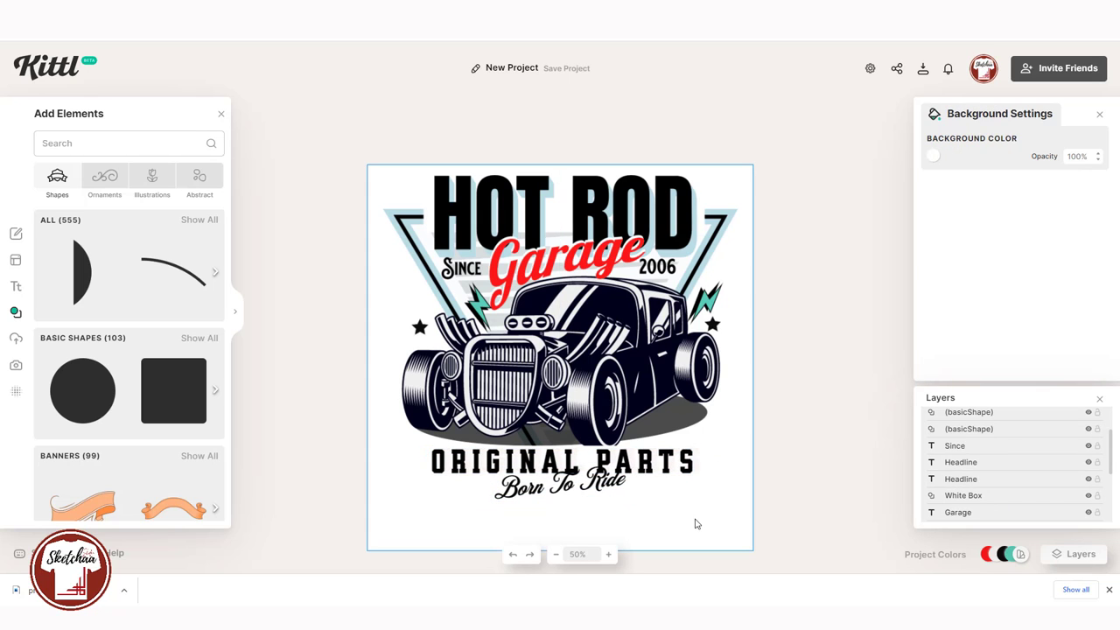
Give the Born To Ride text a Block Shadow coloured near-white (fefefe)
left_click(659, 470)
left_click(602, 461)
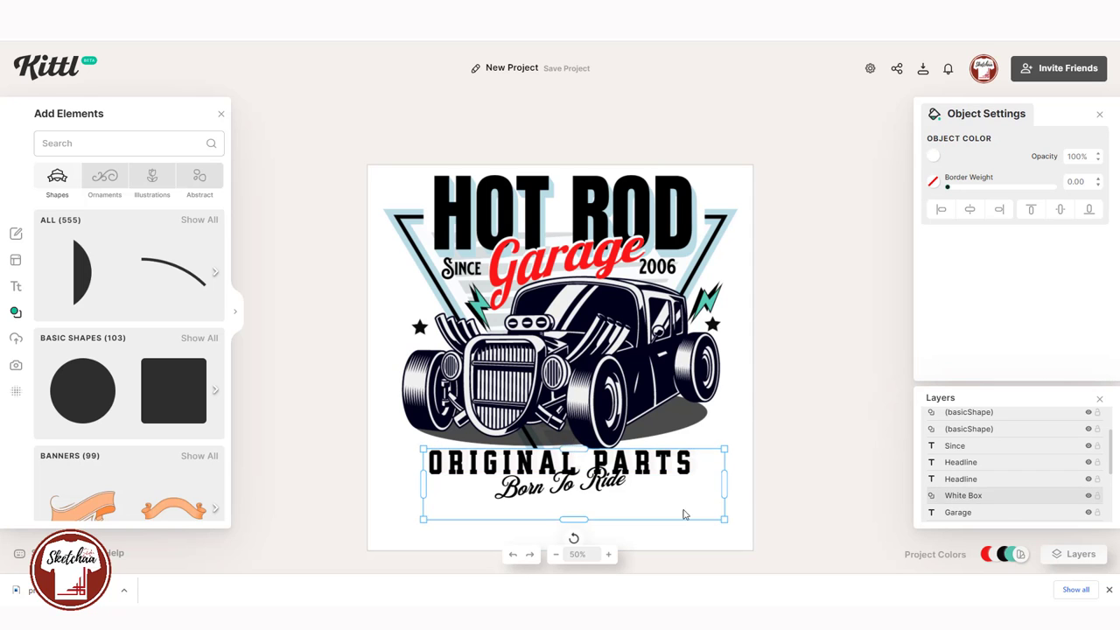
left_click(612, 484)
left_click(1035, 114)
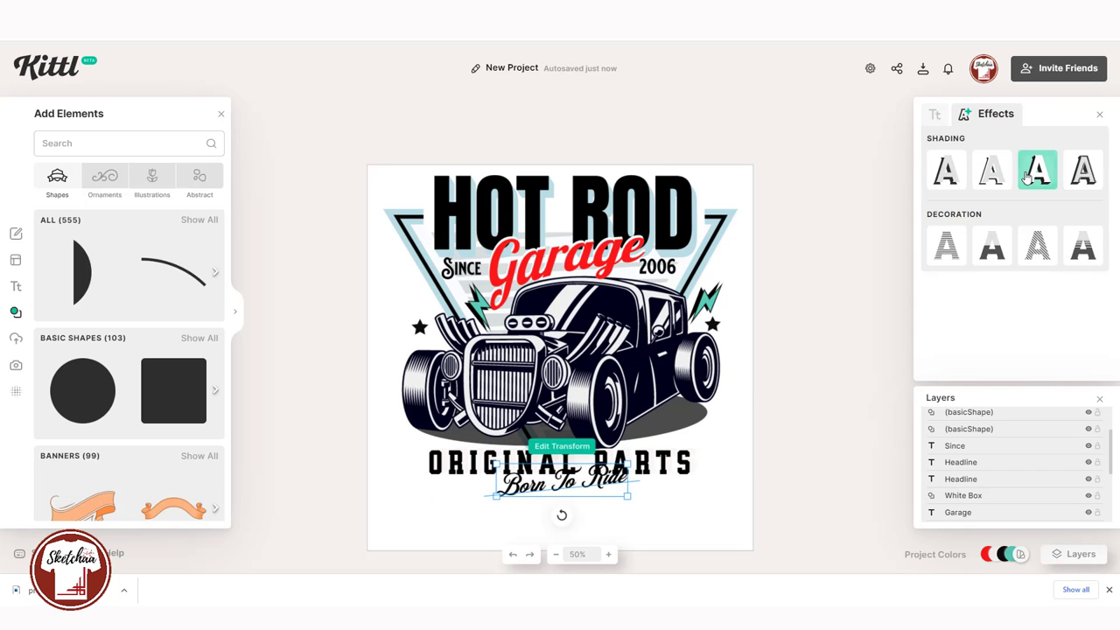
left_click(1028, 175)
left_click(1096, 206)
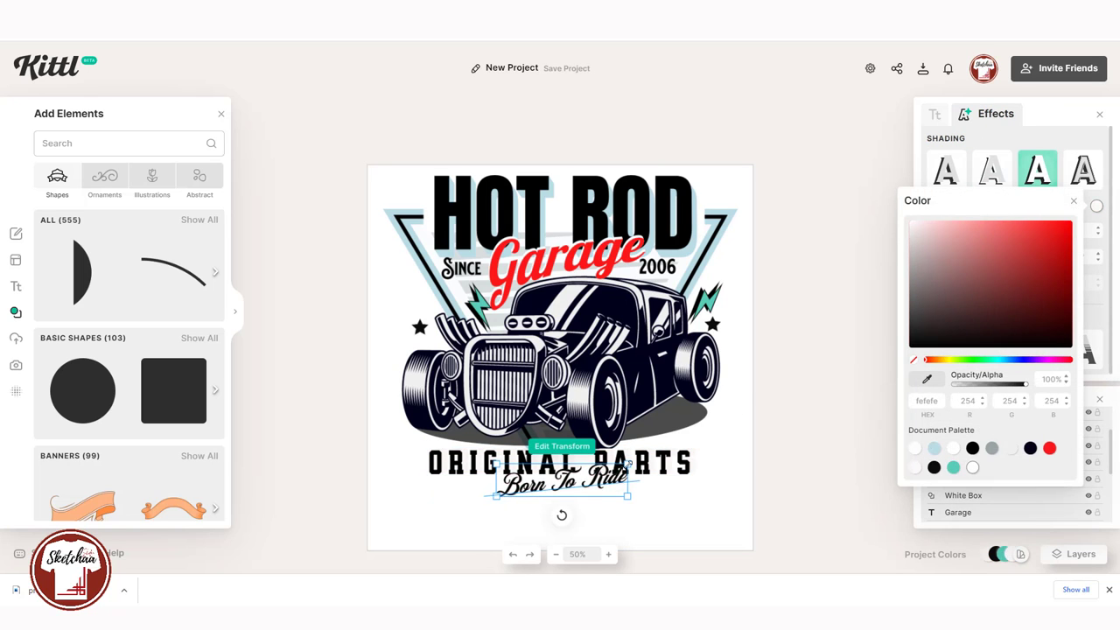
Scale the Born To Ride text up to font size 61
left_click(628, 464)
left_click(592, 465)
left_click(588, 480)
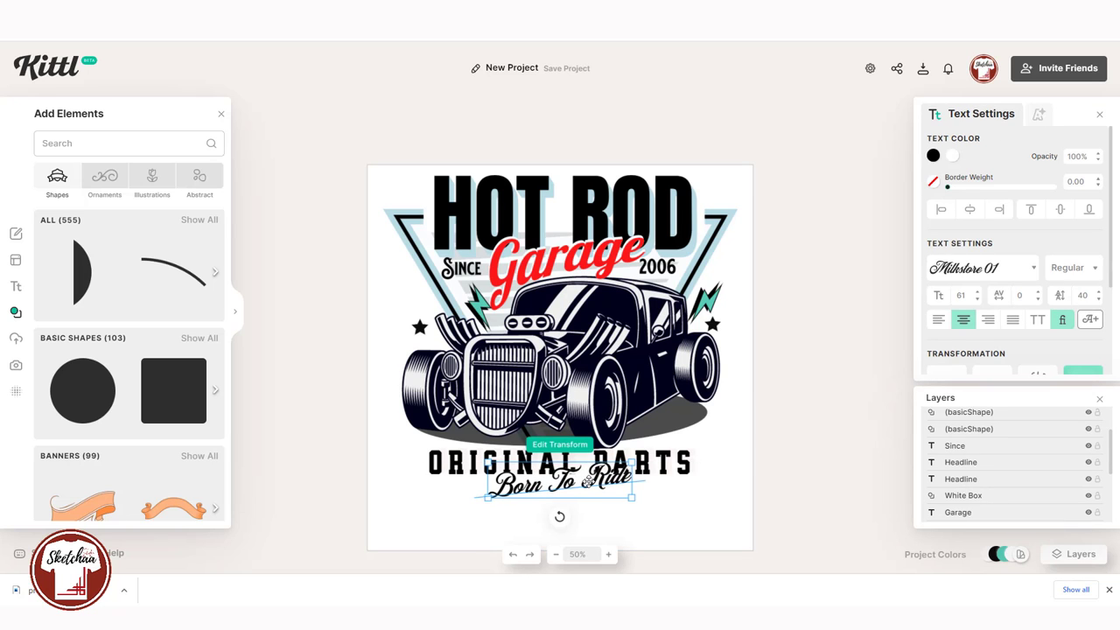
left_click(667, 510)
left_click(614, 495)
Try the Arch transformation on the Born To Ride text
scroll(1011, 368, "down", 2)
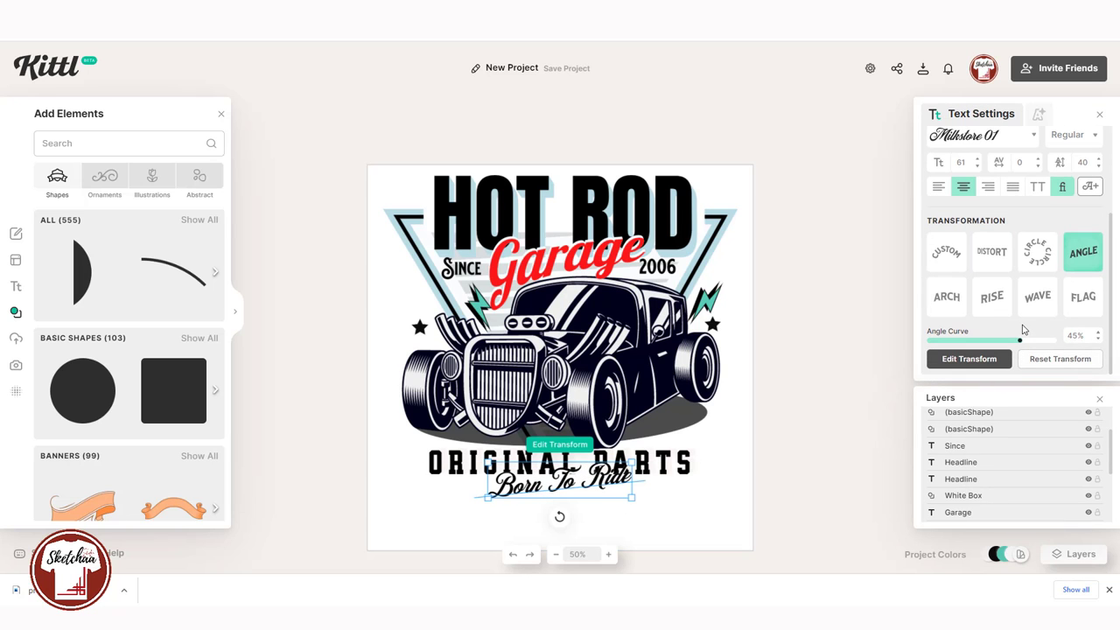
left_click(946, 296)
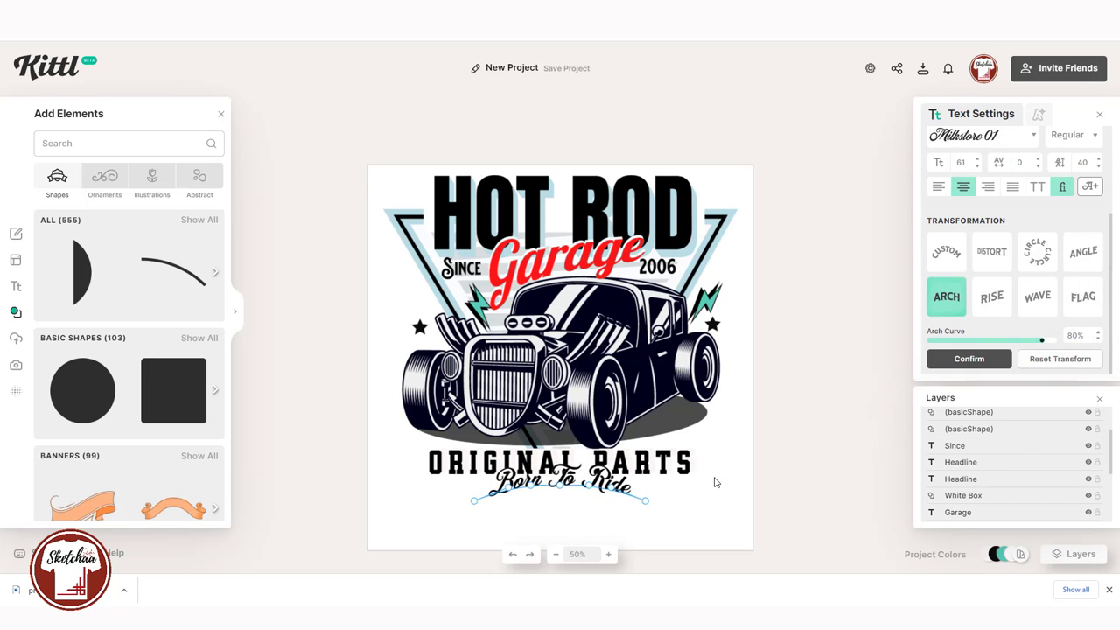
key("ctrl+z")
key("ctrl+z")
Enlarge Born To Ride to font size 71 and move it down, clear of ORIGINAL PARTS
left_click(730, 534)
left_click(490, 487)
left_click_drag(483, 470, 474, 467)
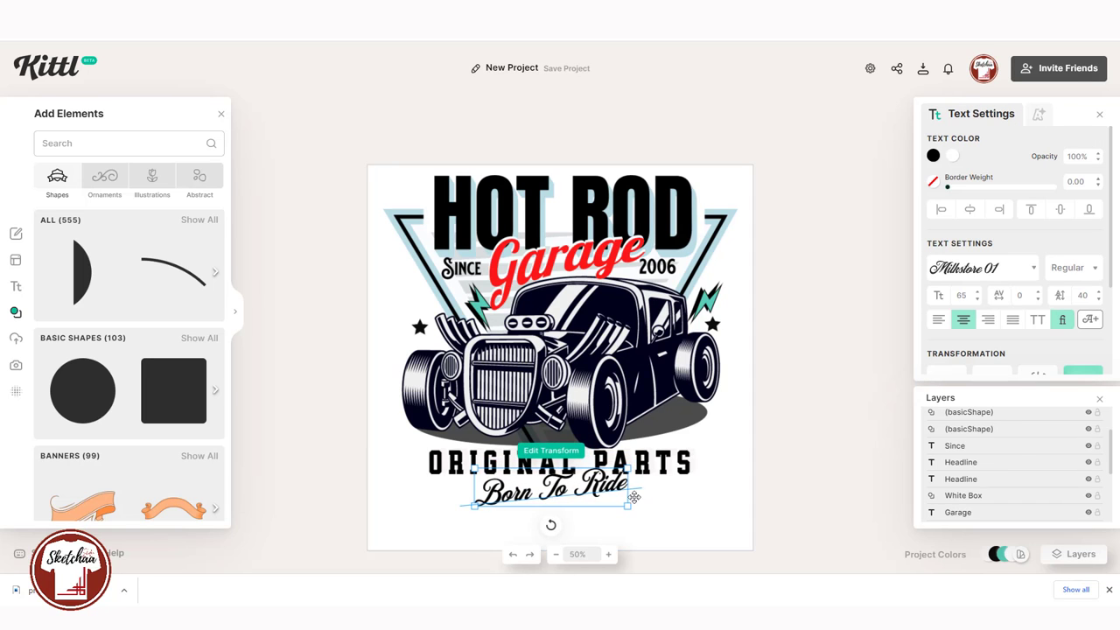
left_click_drag(628, 468, 641, 464)
left_click_drag(582, 488, 582, 498)
Change the typeface of Born To Ride to Abril Fatface
left_click(1016, 265)
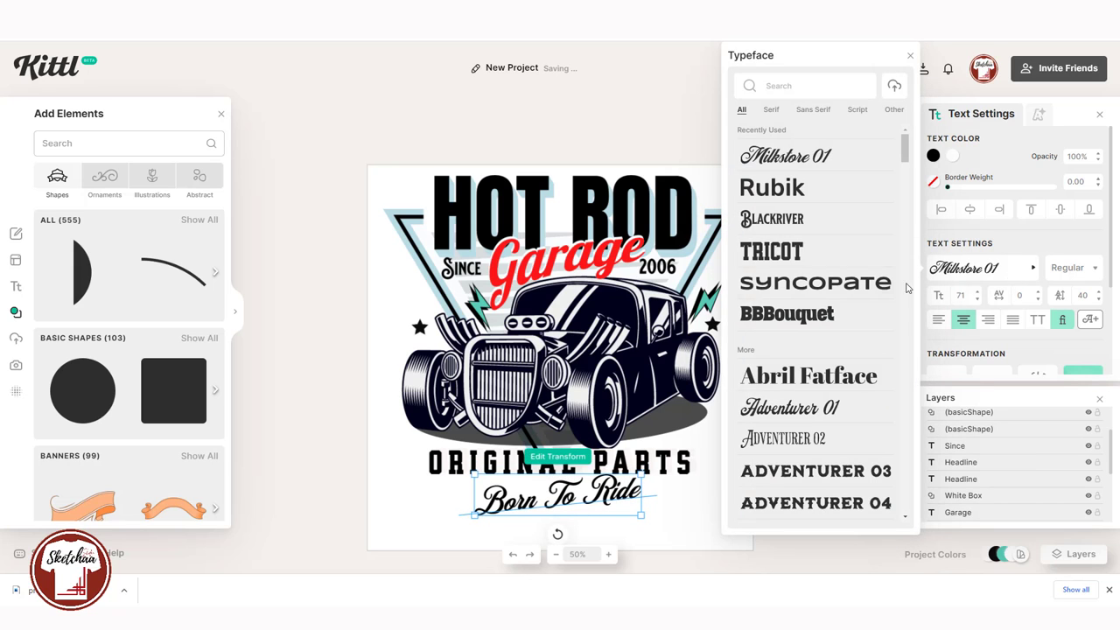
scroll(845, 286, "down", 1)
left_click(836, 330)
left_click(648, 523)
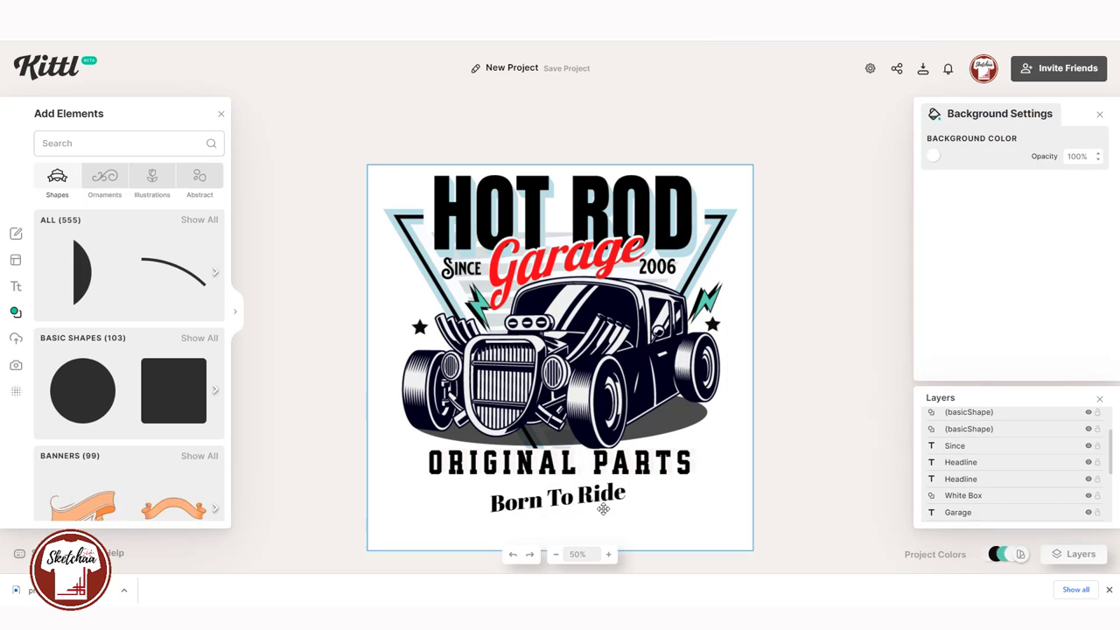
Flatten Born To Ride with an angle curve of about -11% and move it up directly beneath ORIGINAL PARTS
left_click(603, 506)
scroll(1031, 306, "down", 3)
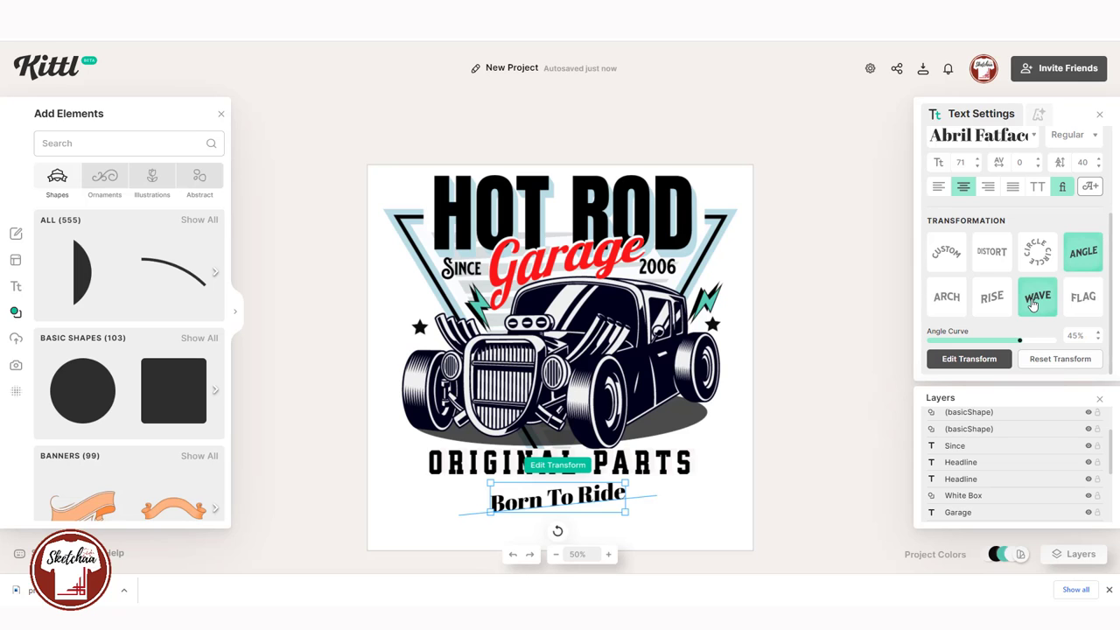
left_click_drag(1019, 341, 990, 343)
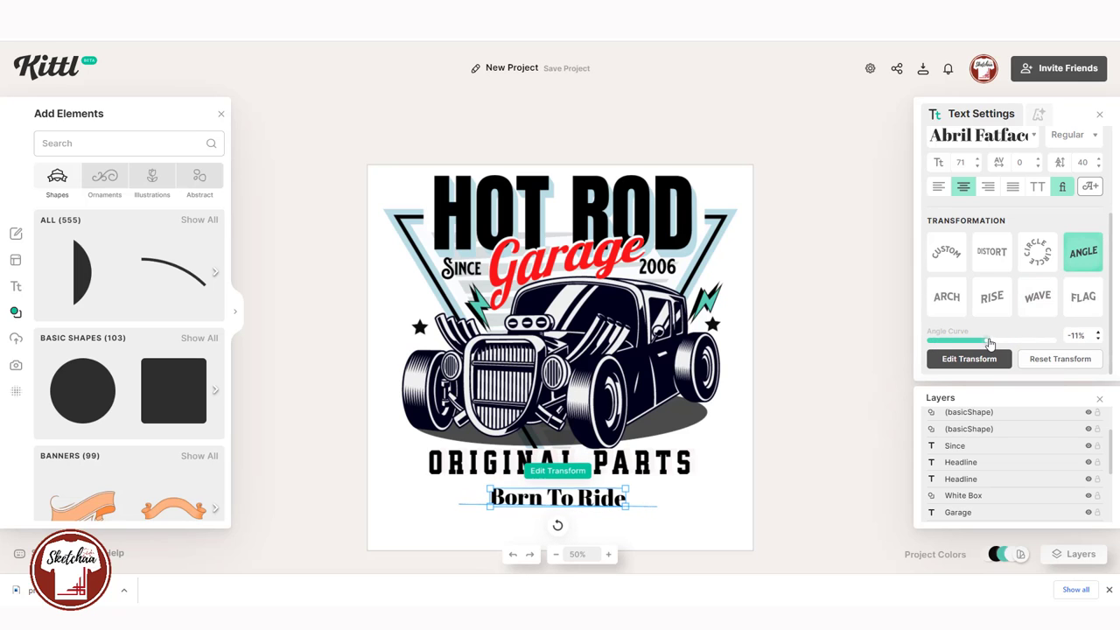
left_click_drag(610, 502, 628, 471)
left_click(723, 534)
left_click(700, 532)
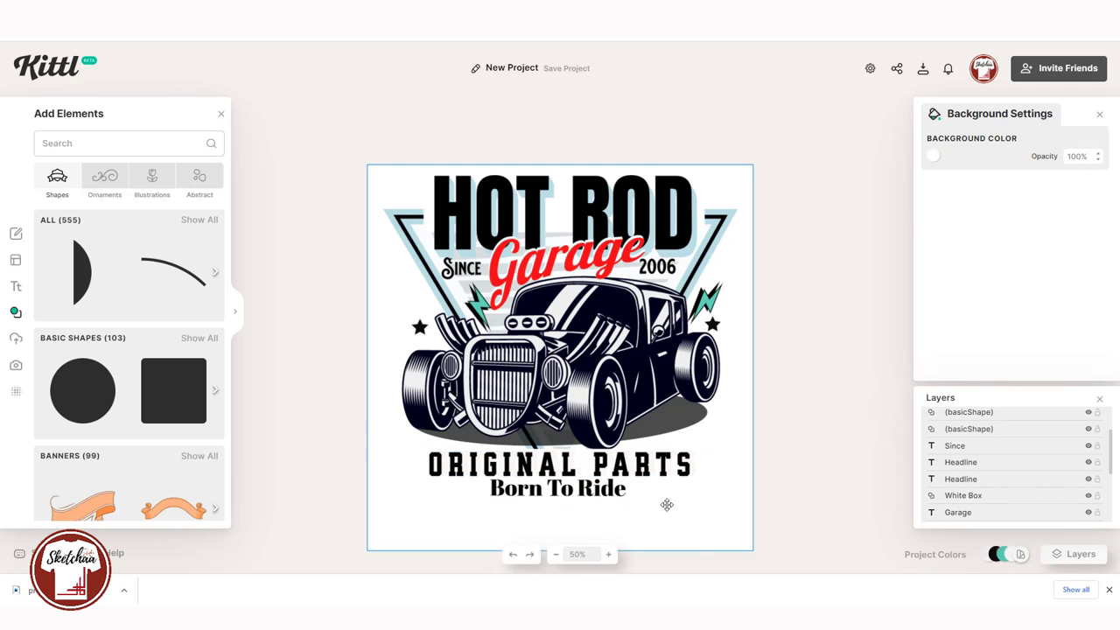
Add a basic straight line and shorten it to fit just before Born To Ride, level with the text
left_click(702, 474)
left_click(707, 537)
left_click(199, 337)
scroll(177, 360, "up", 5)
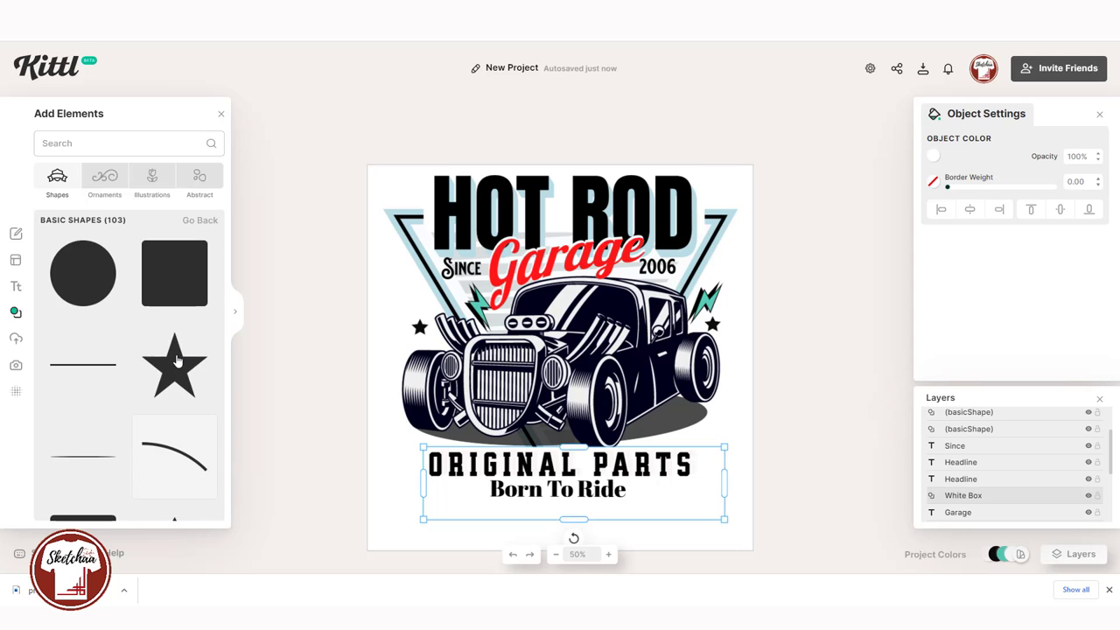
left_click(94, 364)
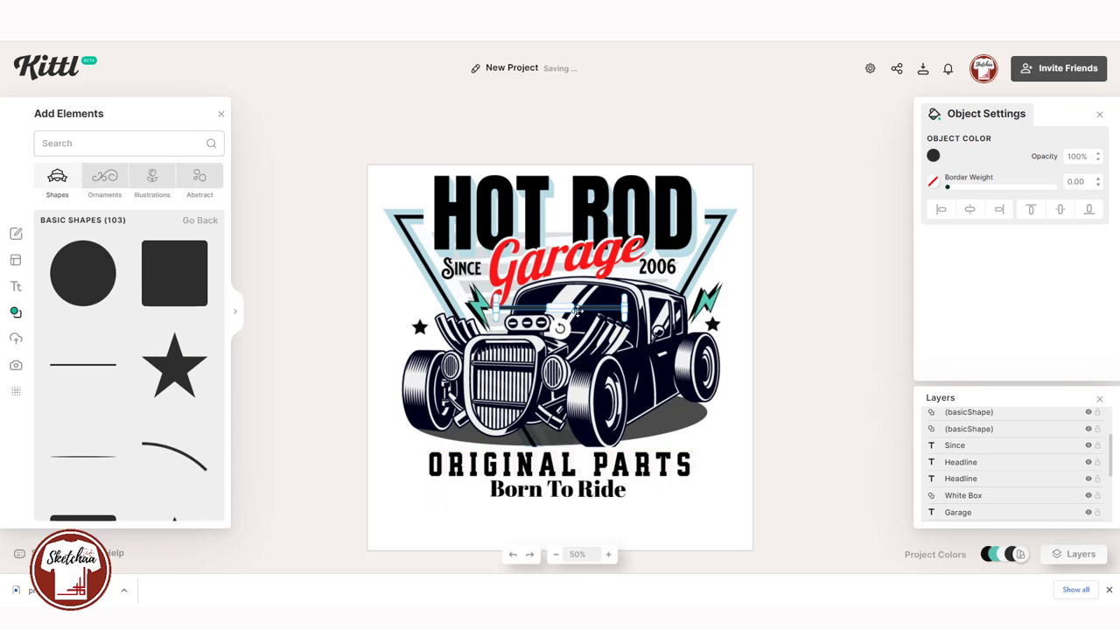
left_click_drag(576, 308, 500, 492)
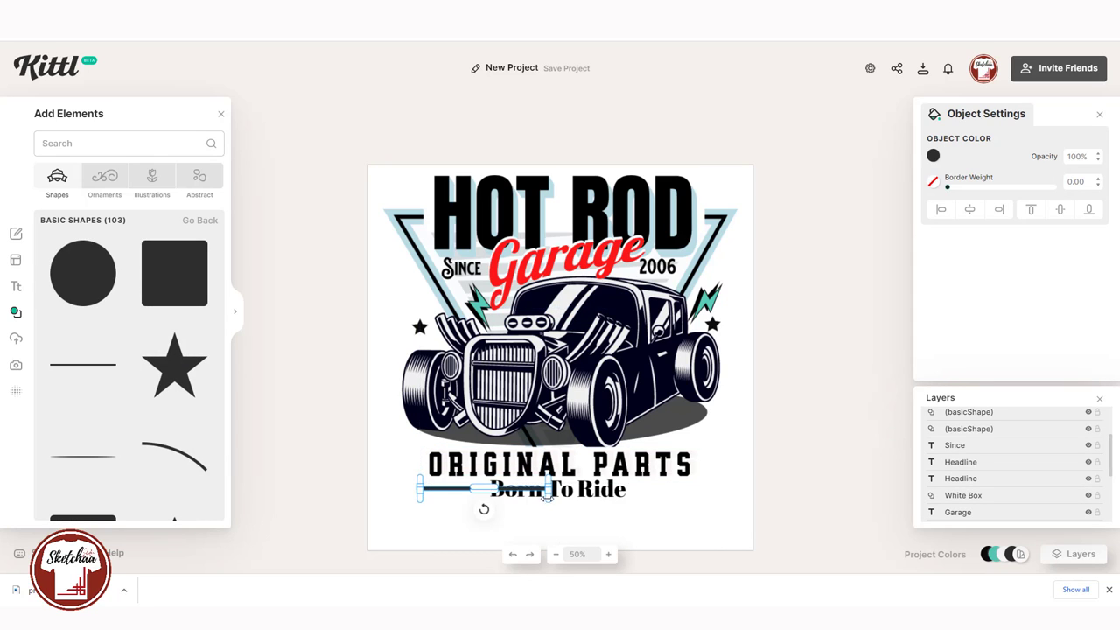
left_click(473, 505)
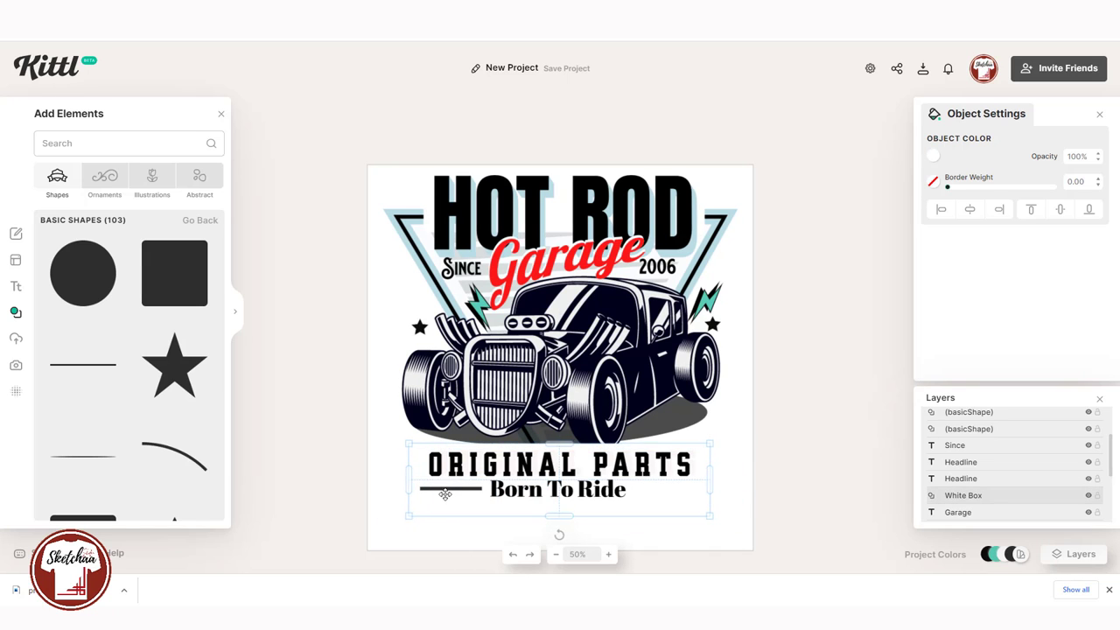
left_click(712, 539)
Duplicate the short line and place the copy level with it on the other side of Born To Ride
left_click(458, 490)
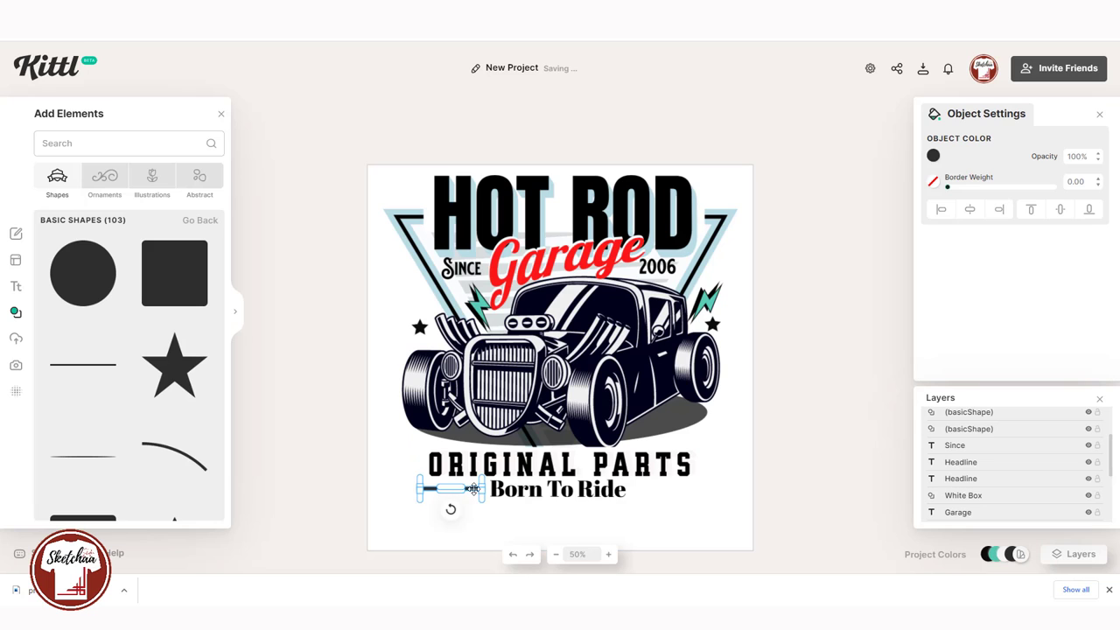
left_click_drag(472, 488, 522, 491)
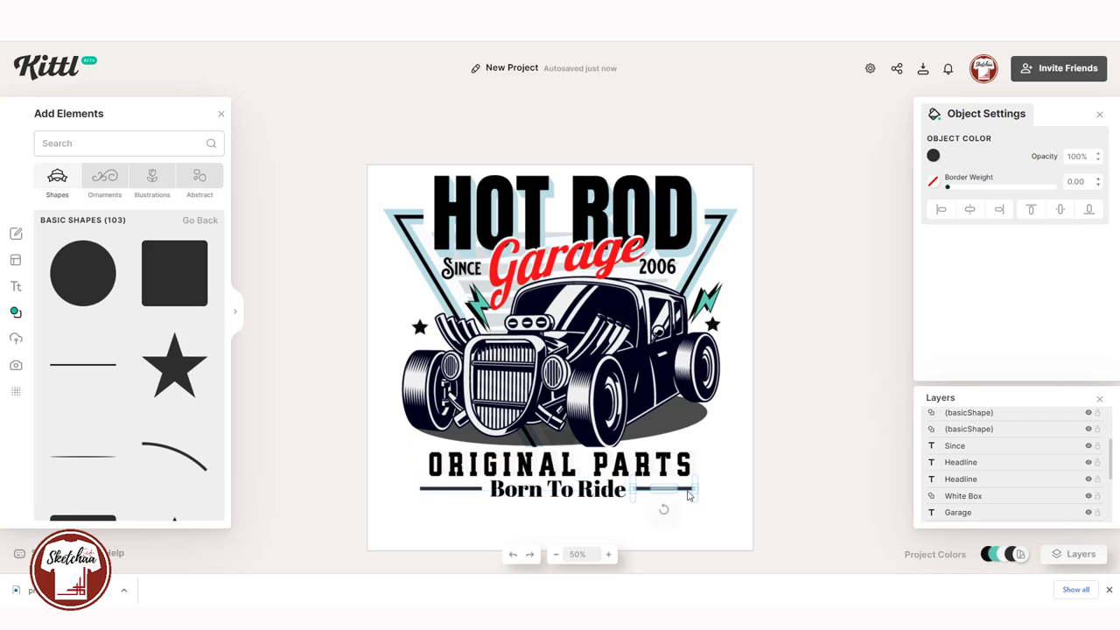
left_click(703, 548)
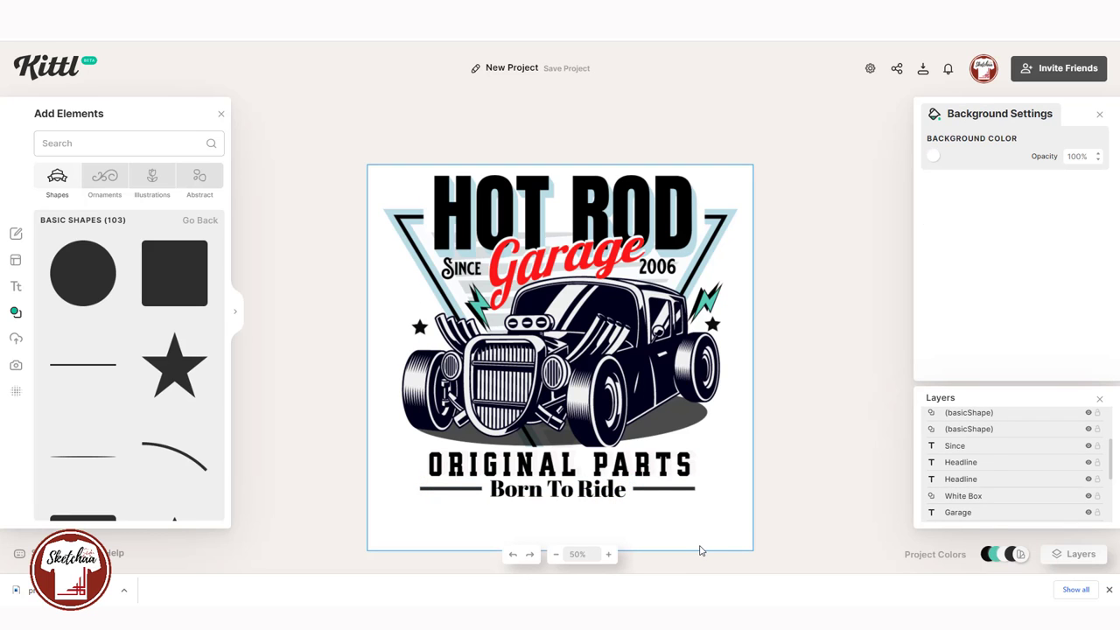
Recolour the Born To Ride text red from the document palette
left_click(558, 490)
left_click(932, 156)
left_click(771, 398)
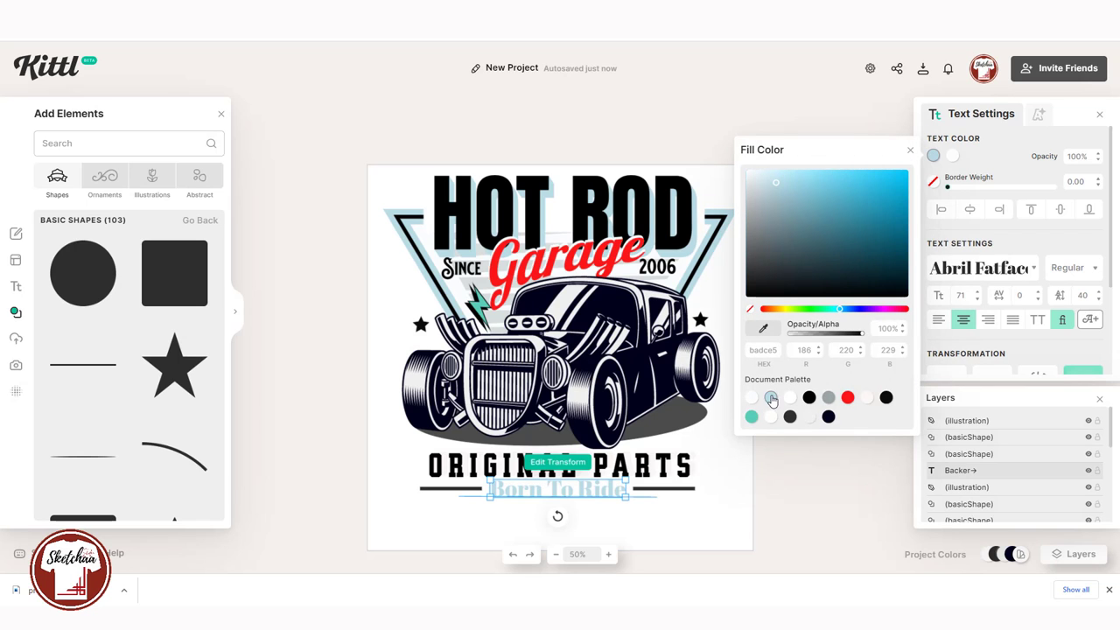
left_click(847, 398)
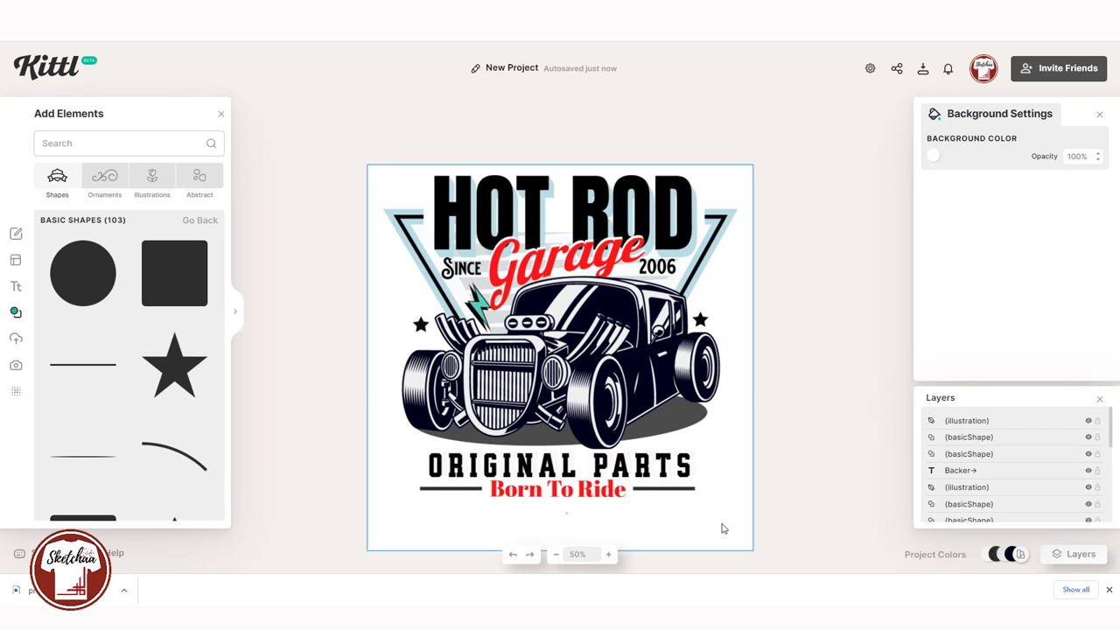
Enlarge ORIGINAL PARTS to font size 93 and apply a Detailed 3d Shadow with the Oblique Lines decoration
left_click(676, 464)
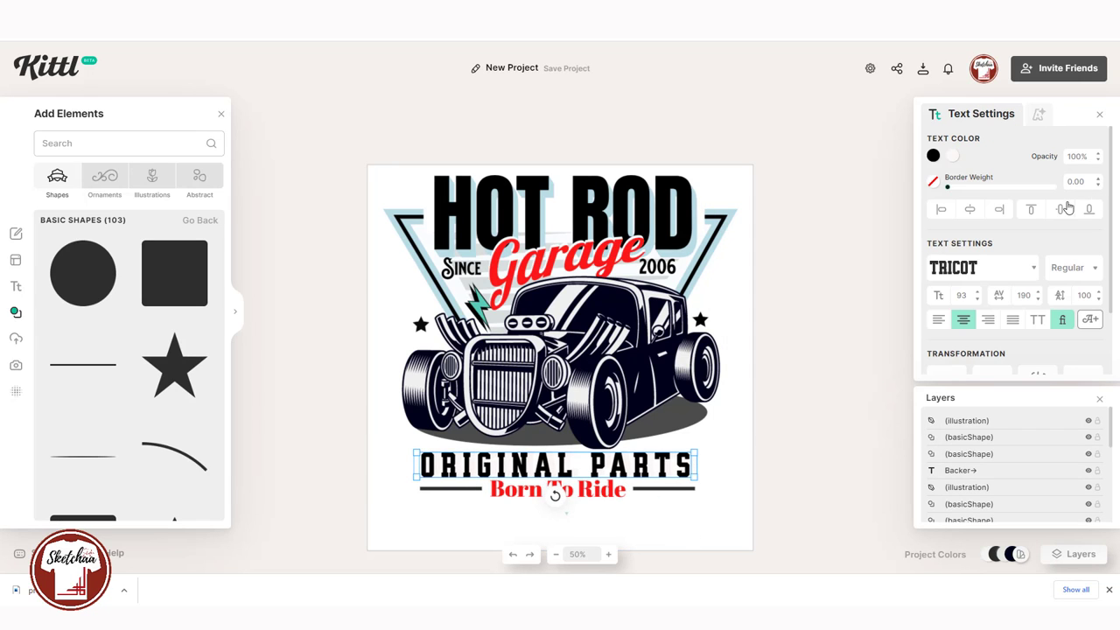
left_click(1041, 116)
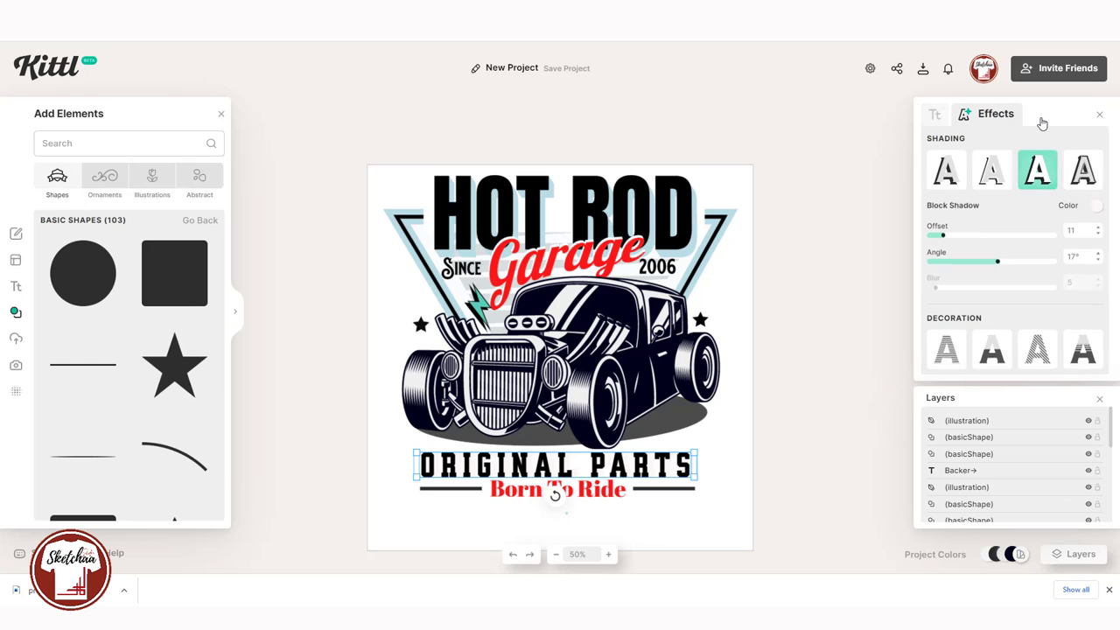
left_click(1074, 341)
left_click(960, 357)
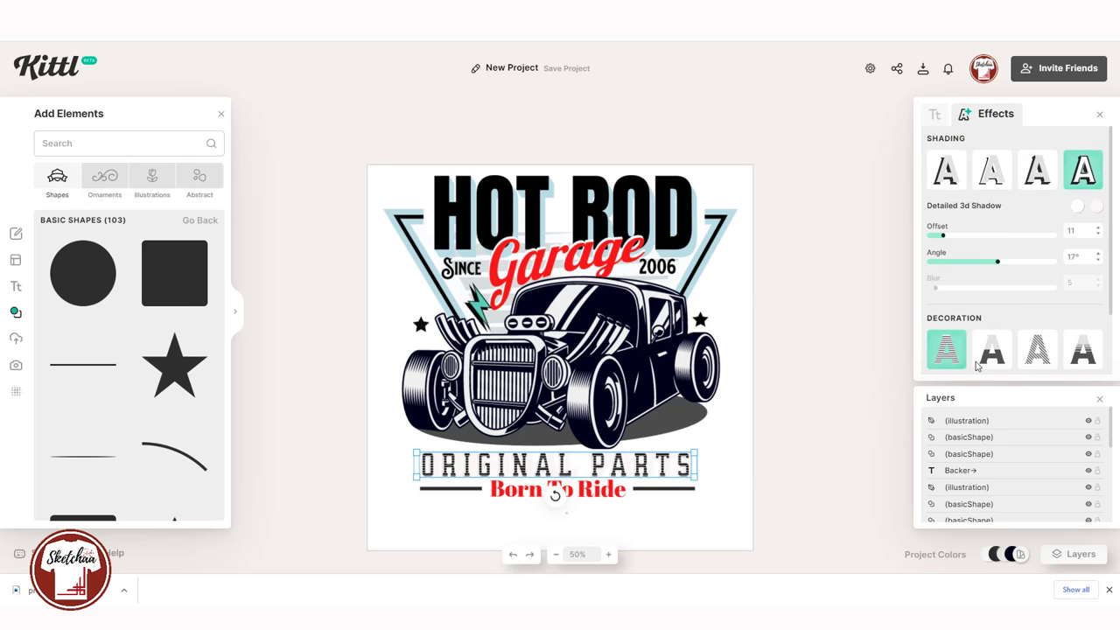
left_click(1016, 366)
left_click(758, 462)
left_click(682, 463)
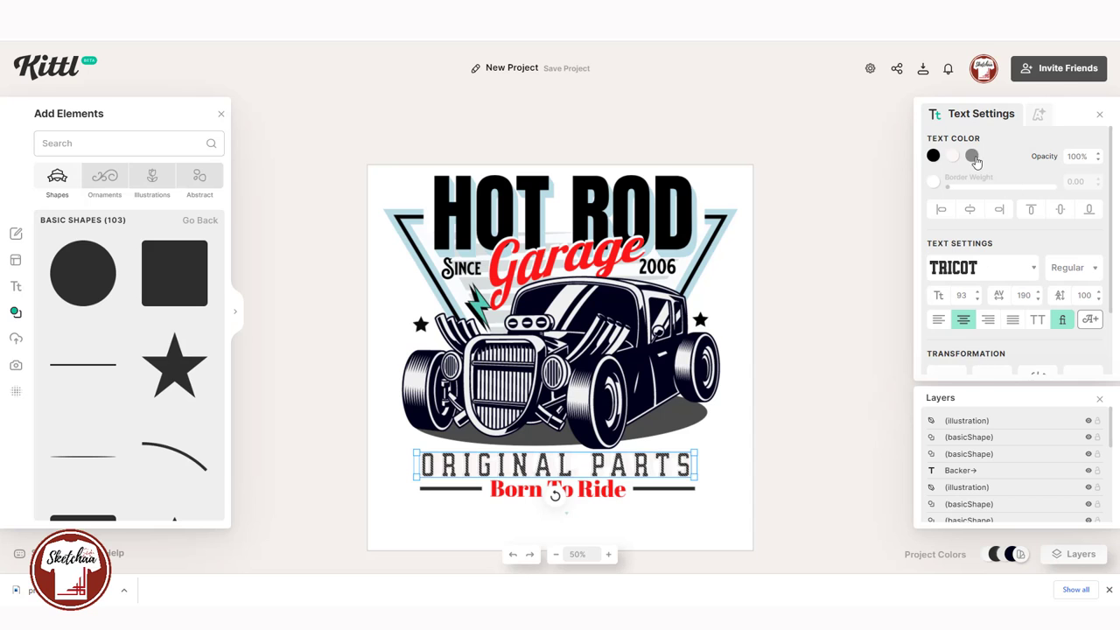
Try another colour for the oblique lines of ORIGINAL PARTS
left_click(1038, 115)
scroll(1073, 317, "down", 1)
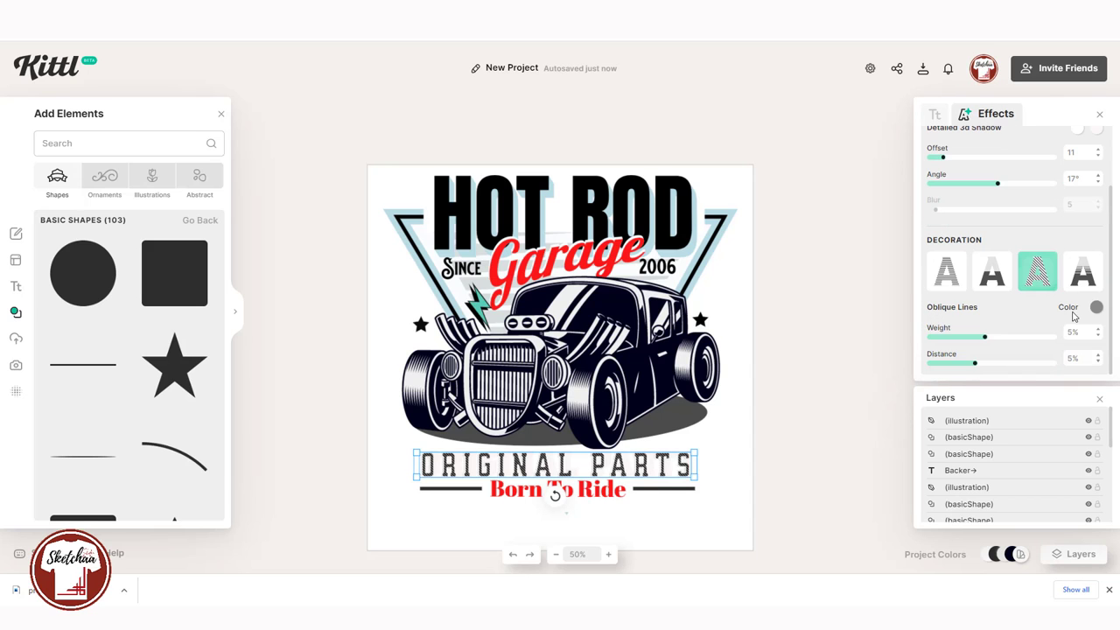
left_click(1095, 308)
mouse_move(917, 372)
left_mouse_down()
mouse_move(928, 347)
mouse_move(958, 342)
mouse_move(914, 376)
left_mouse_up()
left_click(873, 310)
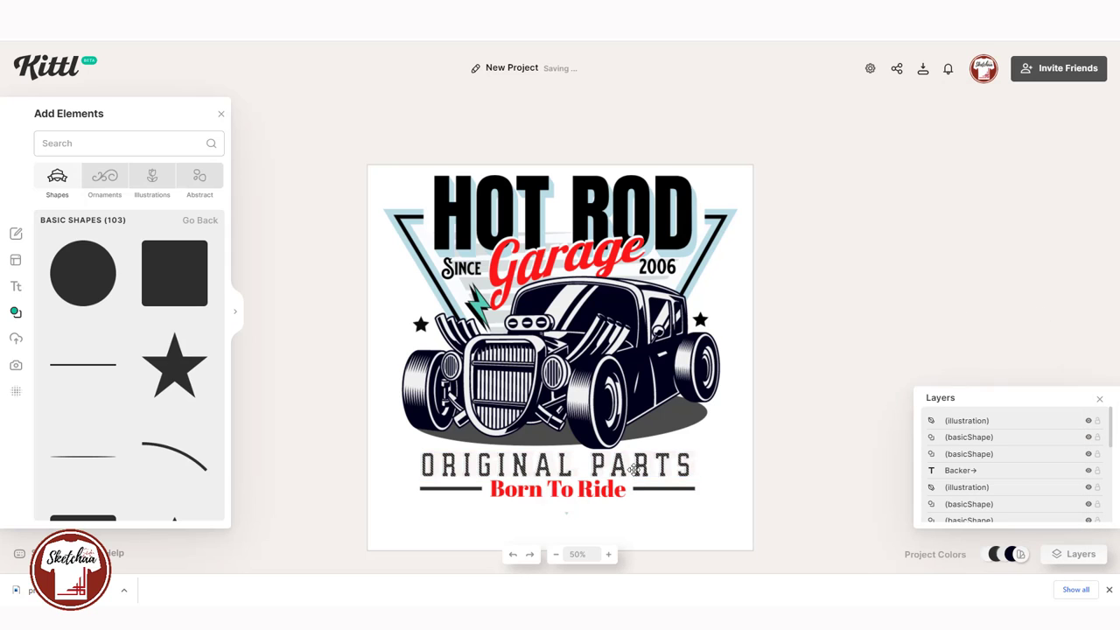
Replace the oblique lines on ORIGINAL PARTS with the fading horizontal stripe decoration and slightly increase its distance
left_click(1019, 119)
left_click(1038, 115)
scroll(1032, 289, "down", 1)
left_click_drag(985, 339, 938, 339)
left_click(1082, 272)
mouse_move(992, 367)
left_mouse_down()
mouse_move(977, 368)
mouse_move(998, 368)
left_mouse_up()
left_click(837, 390)
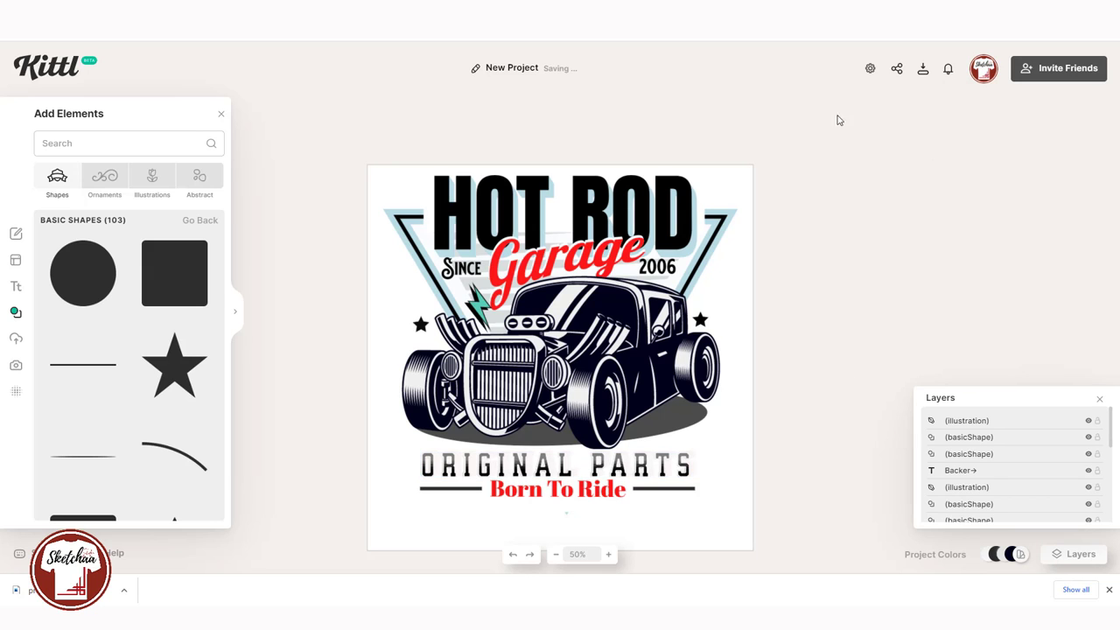
Remove the Detailed 3d Shadow from ORIGINAL PARTS and set its stripe decoration colour to red fe0101
left_click(16, 391)
left_click(649, 469)
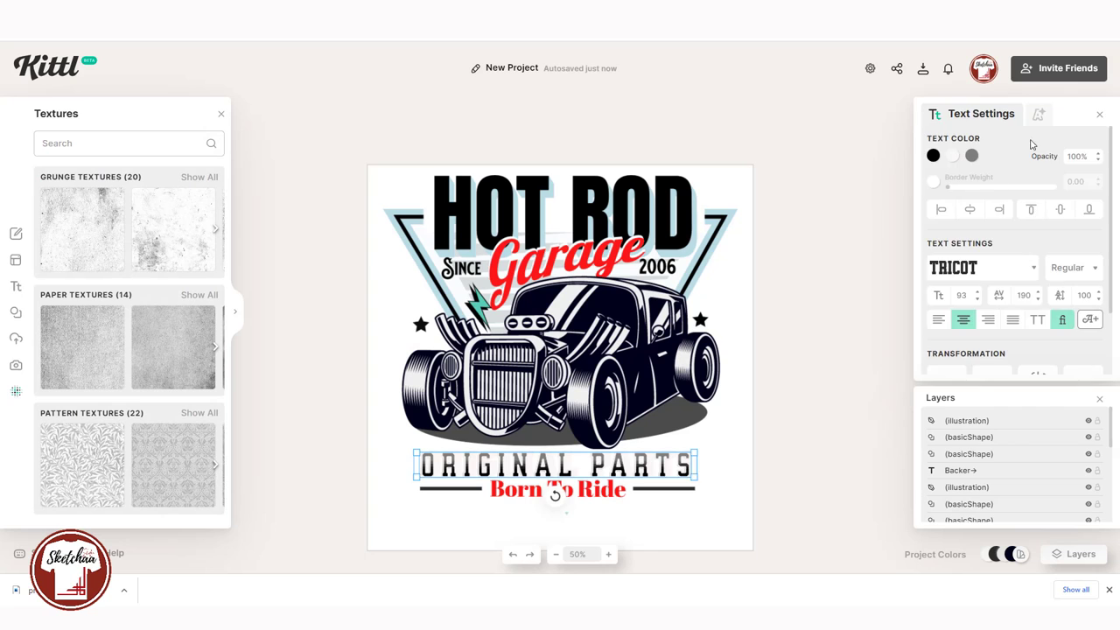
left_click(1038, 117)
left_click(1083, 176)
left_click(1095, 282)
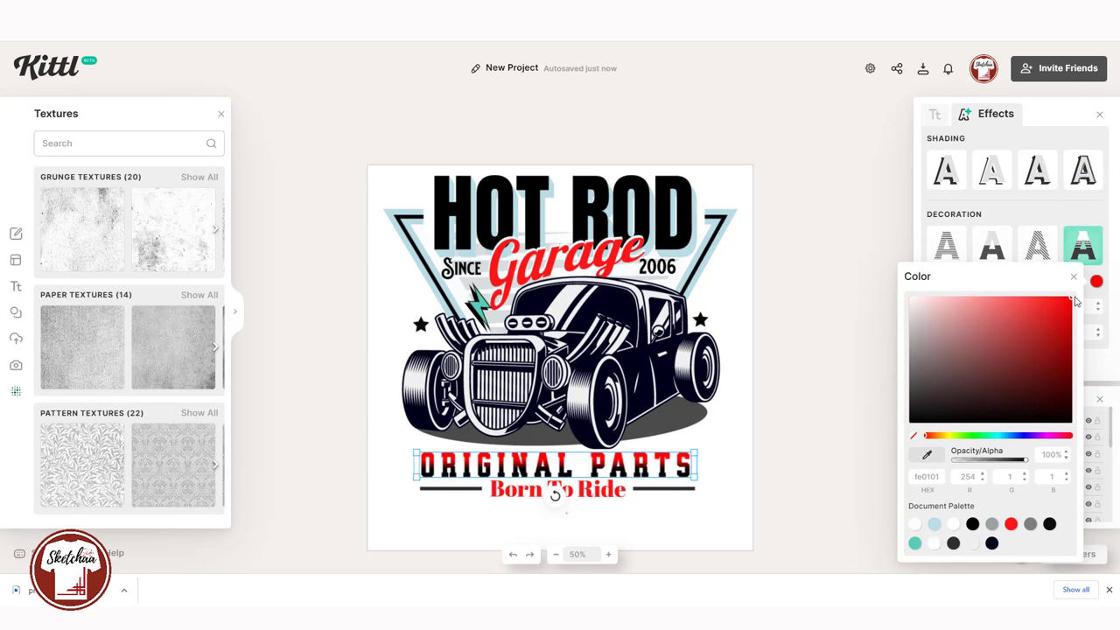
left_click(716, 461)
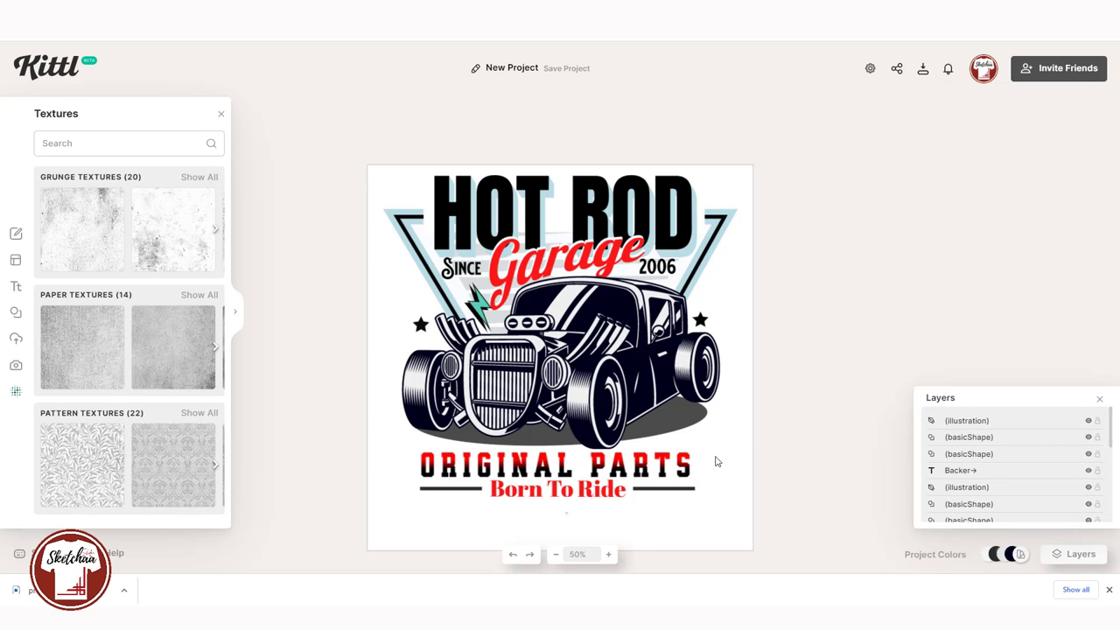
Recolour the light-blue part of the triangle backdrop illustration to red fa1919
left_click(624, 461)
left_click(720, 229)
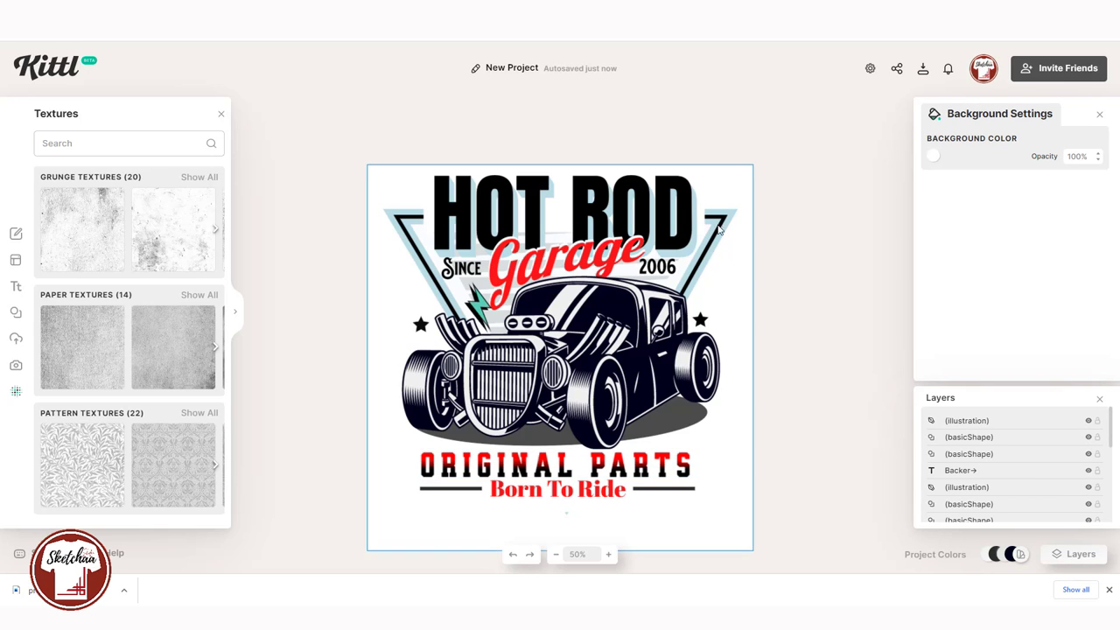
scroll(1047, 487, "down", 3)
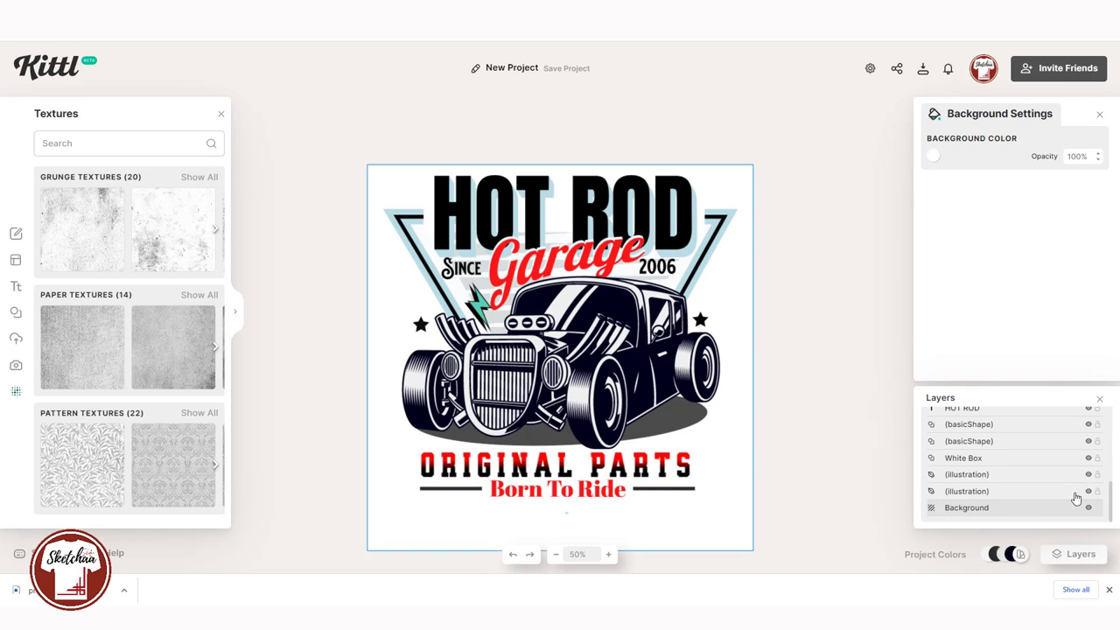
left_click(1010, 491)
left_click(951, 156)
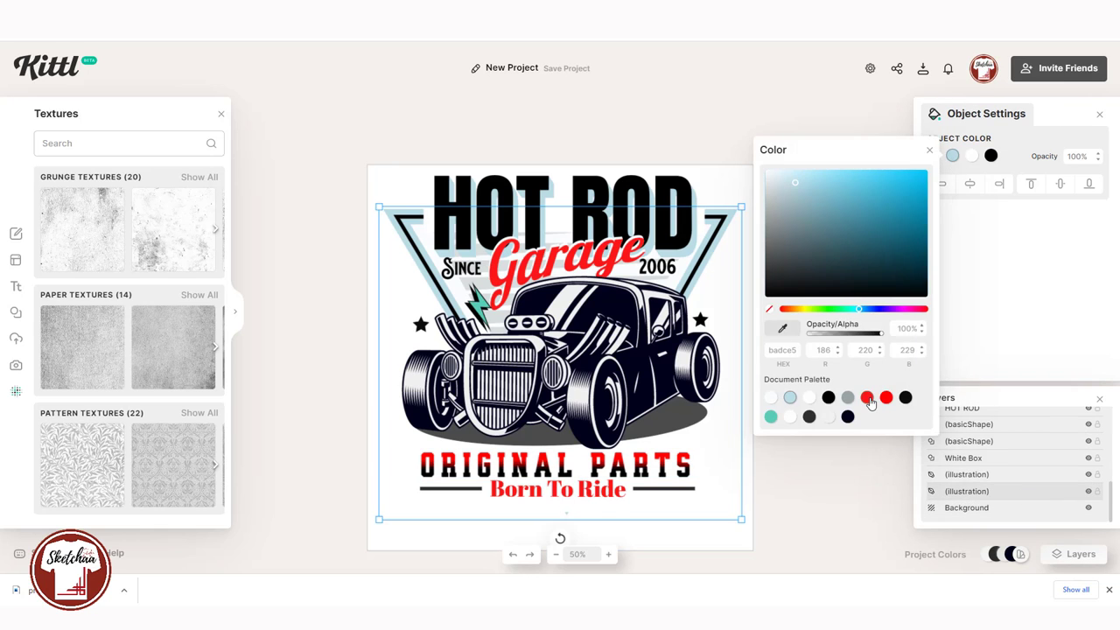
left_click(866, 398)
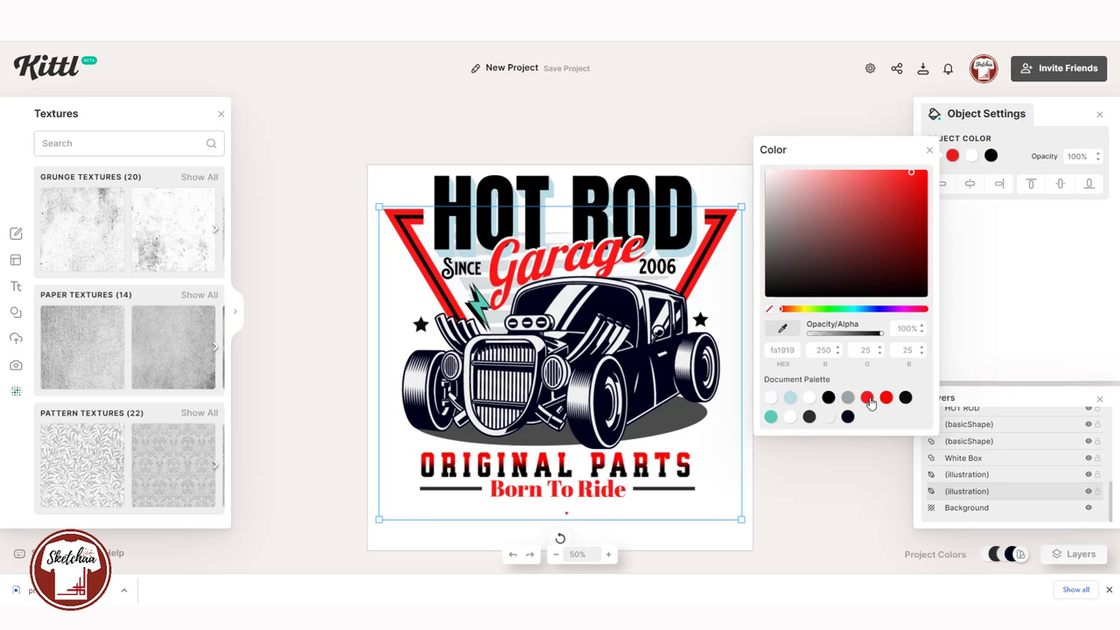
Set the shadow colour of the HOT ROD lettering to red fa1919
left_click(870, 96)
left_click(690, 229)
left_click(952, 155)
left_click(790, 397)
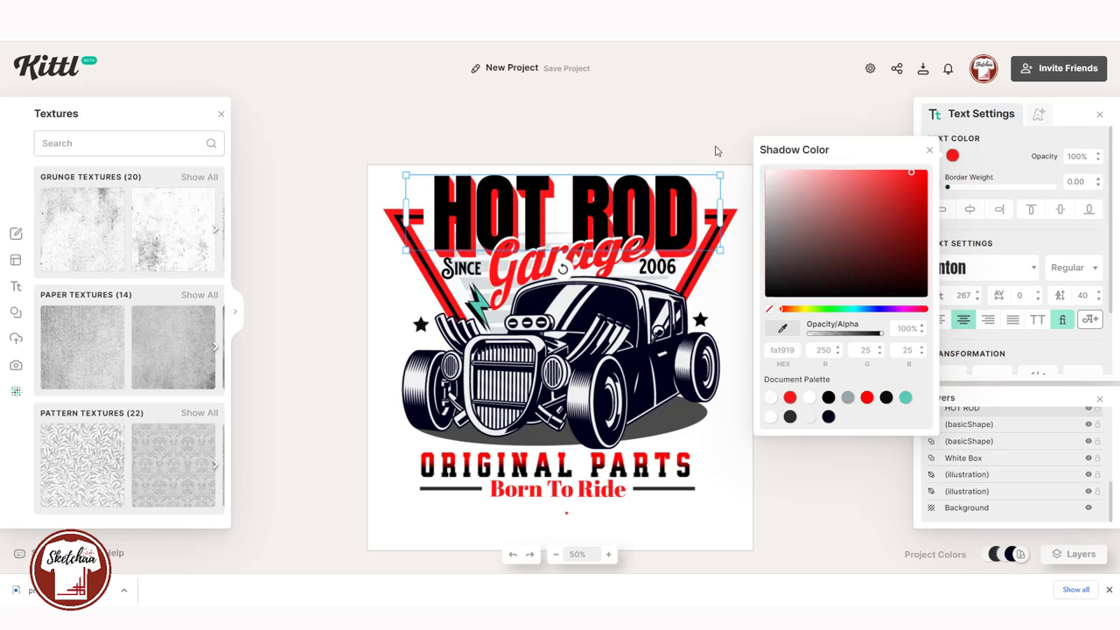
Change the HOT ROD lettering's shading to Line Shadow with an offset of 52 and an angle of -58°
left_click(1039, 115)
left_click_drag(973, 262, 933, 239)
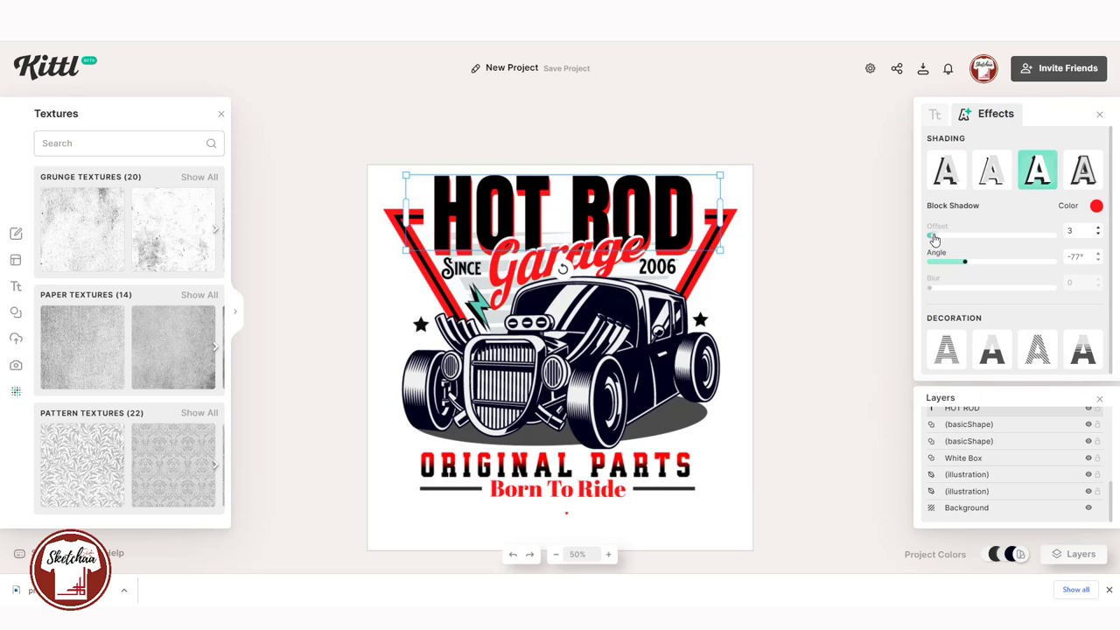
left_click(989, 183)
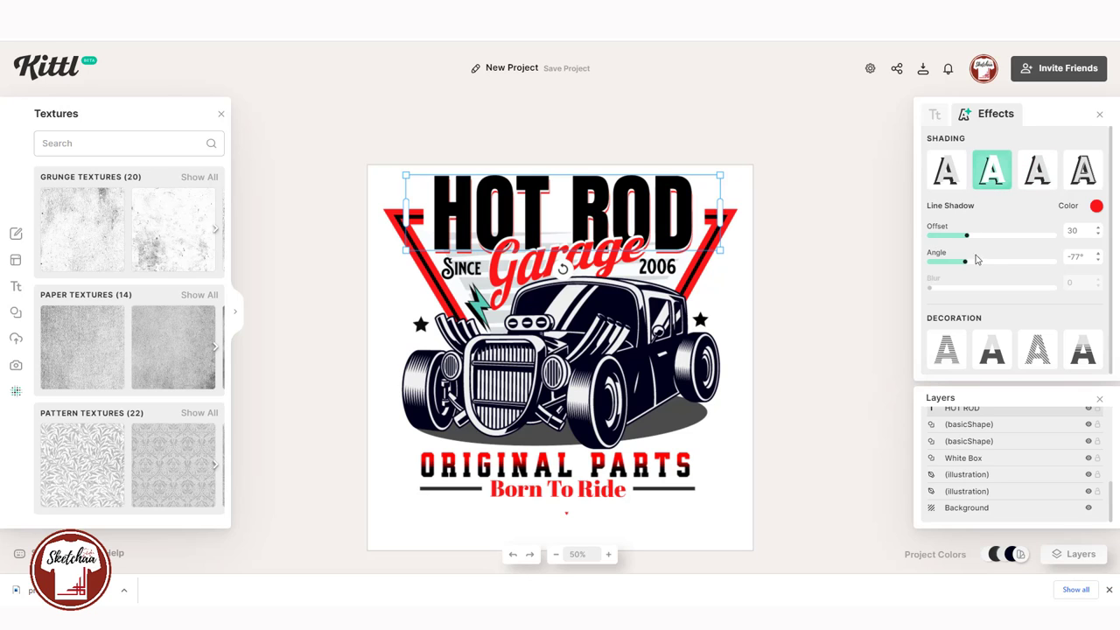
left_click_drag(966, 234, 979, 235)
left_click_drag(964, 262, 993, 236)
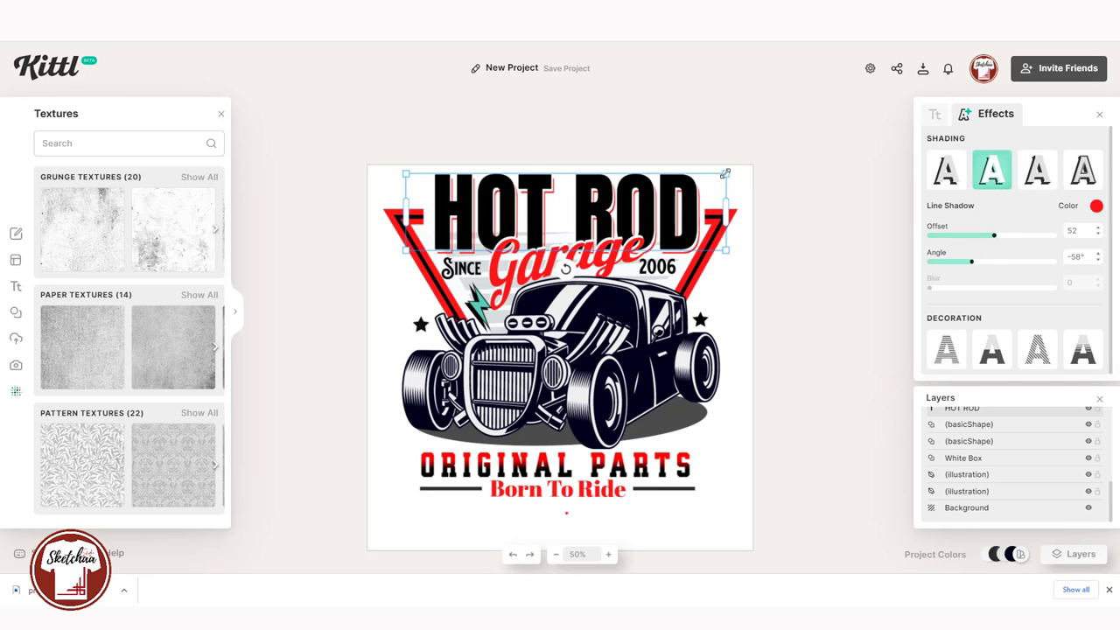
left_click(758, 267)
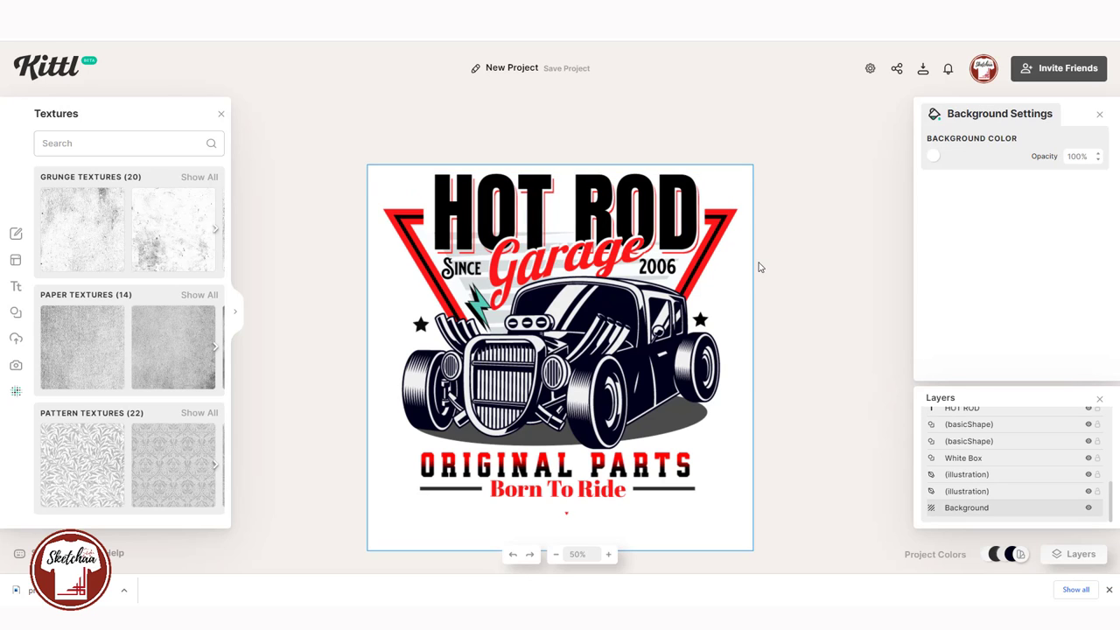
Extend the white box behind ORIGINAL PARTS slightly downward to cover the tiny red mark below Born To Ride
left_click(570, 514)
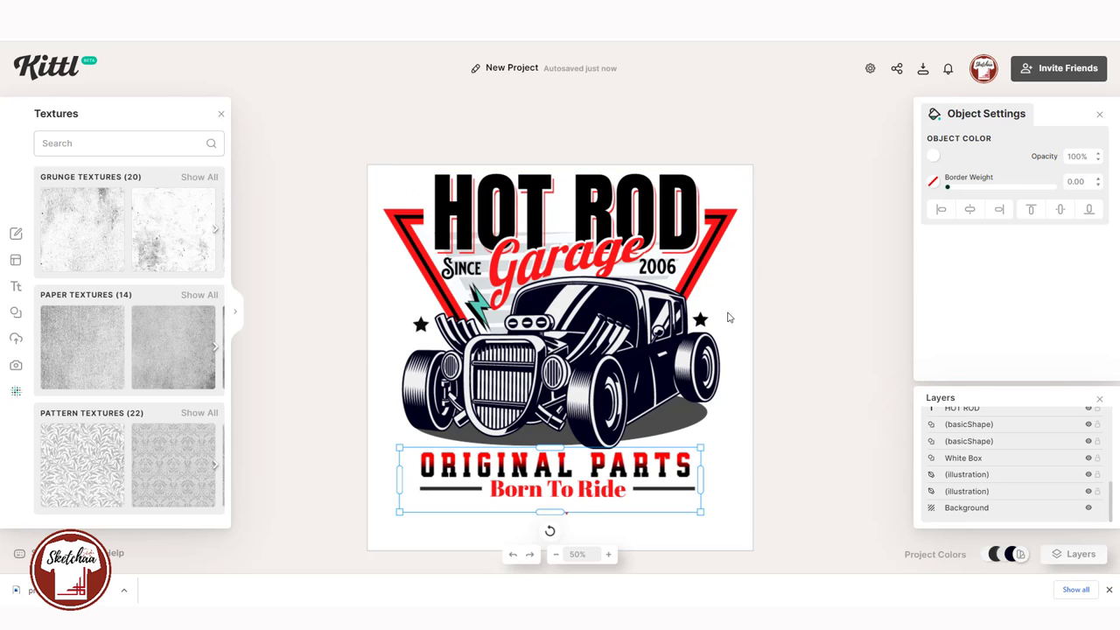
left_click(723, 227)
left_click(573, 518)
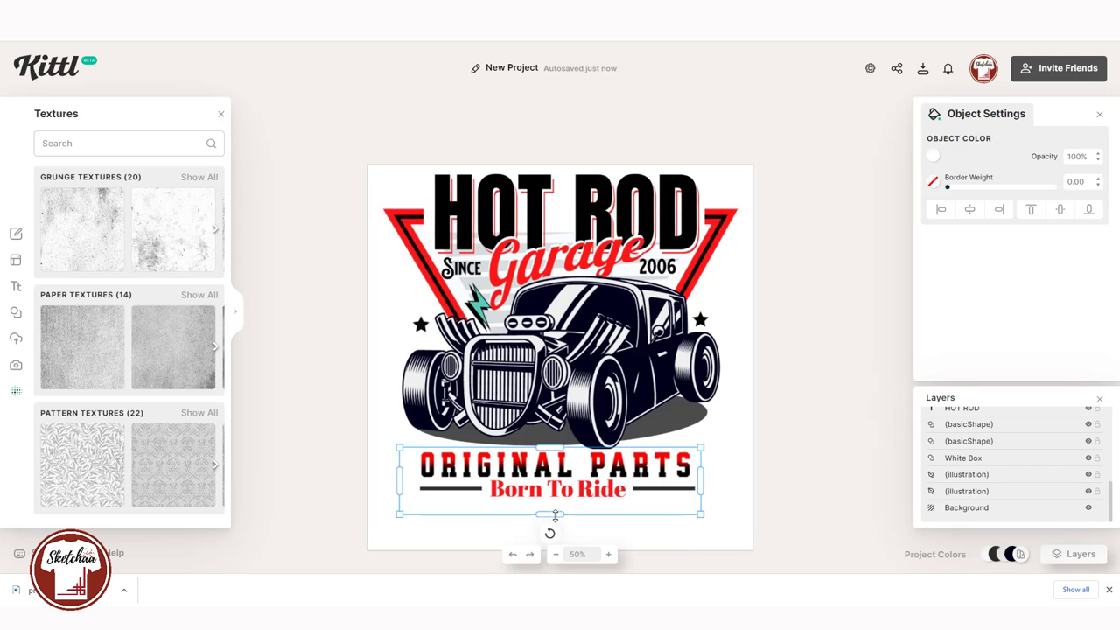
left_click(681, 544)
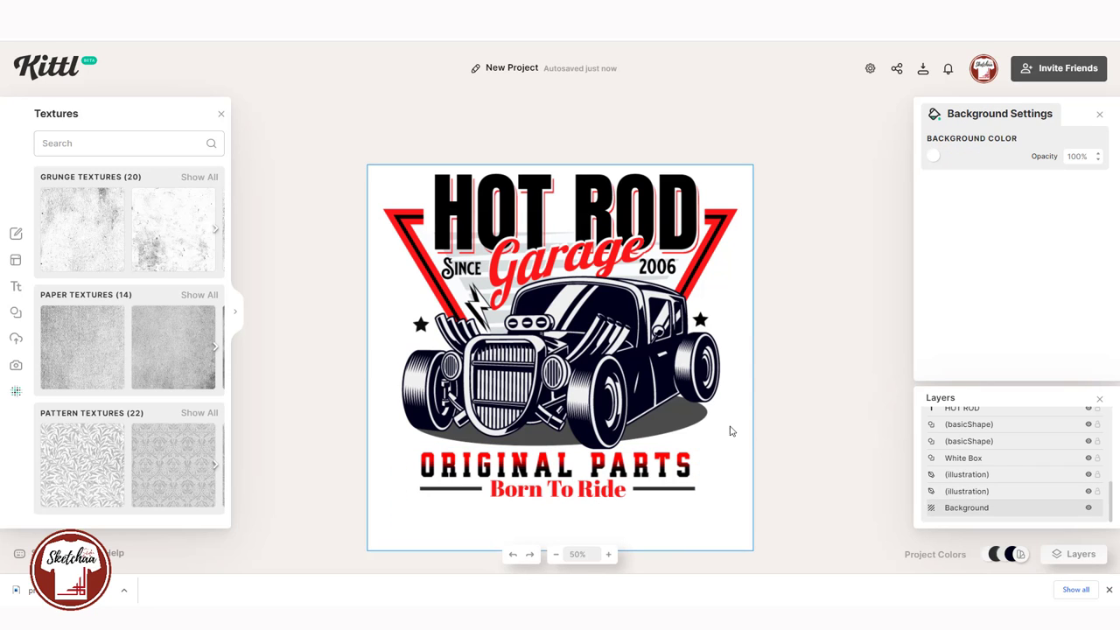
Try the first grunge texture on the background, followed by the first crack texture
left_click(85, 239)
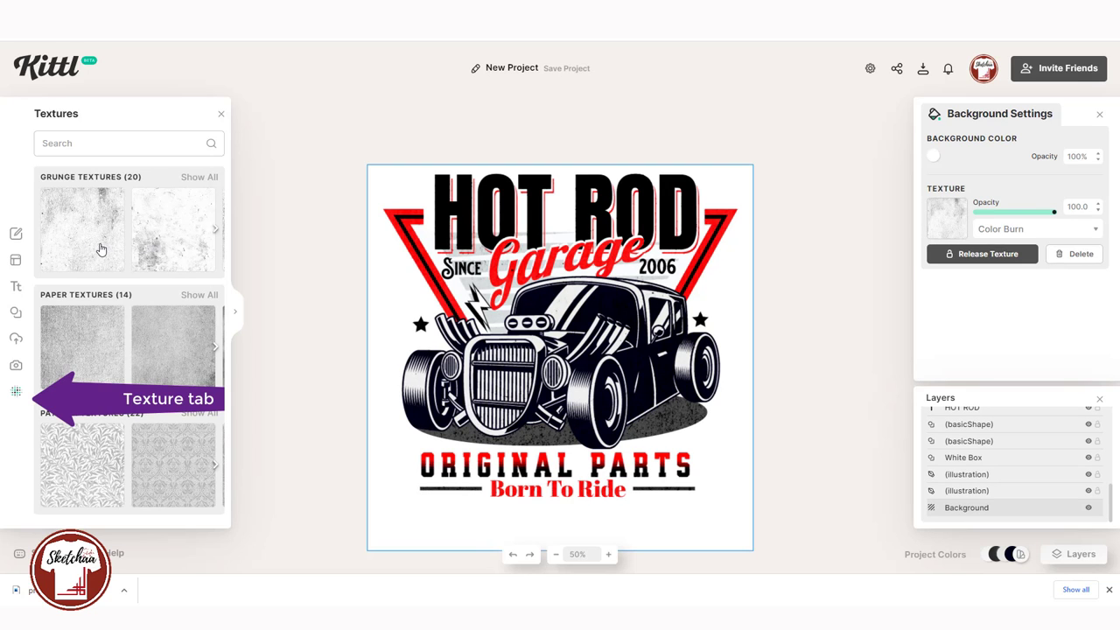
scroll(101, 250, "down", 10)
left_click(94, 459)
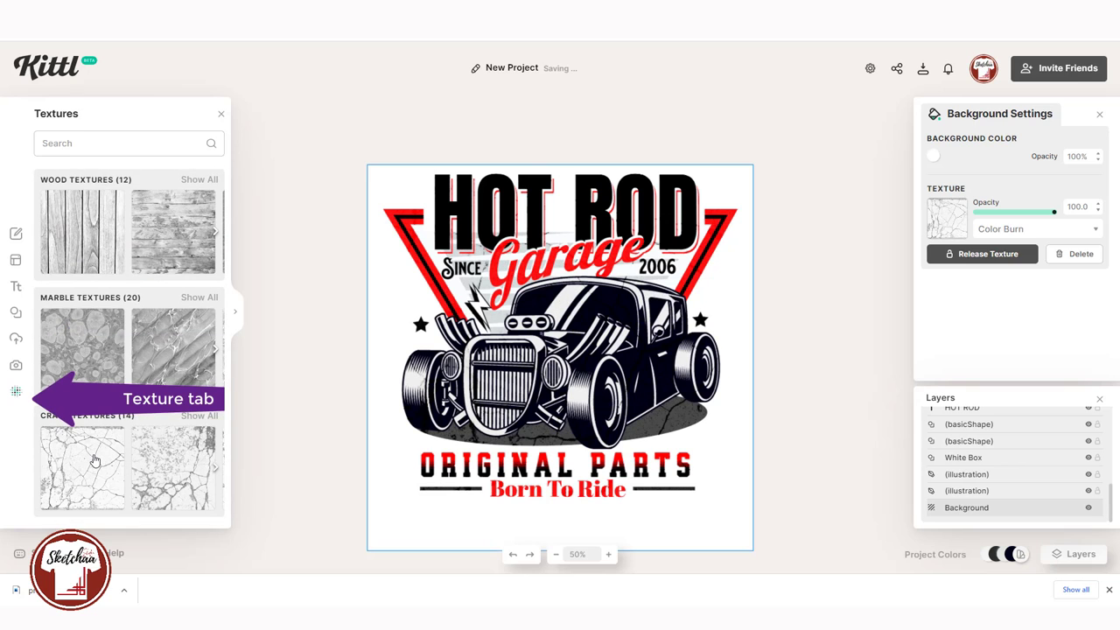
scroll(105, 459, "down", 2)
Try the Normal and Multiply blend modes for the background's crack texture
left_click(1034, 229)
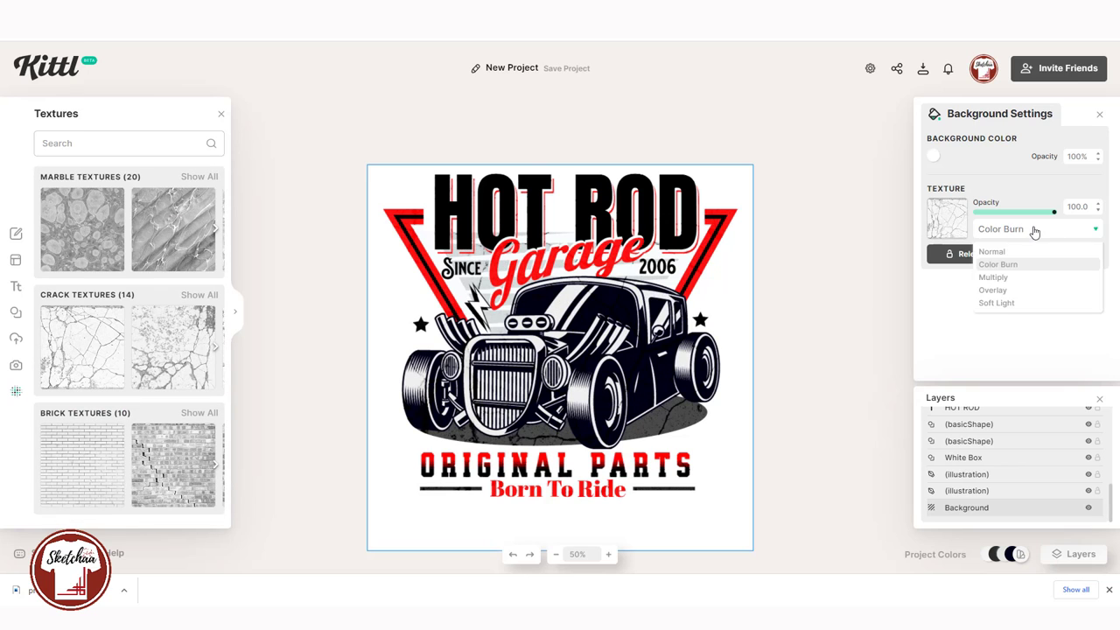
left_click(1010, 252)
left_click(1035, 236)
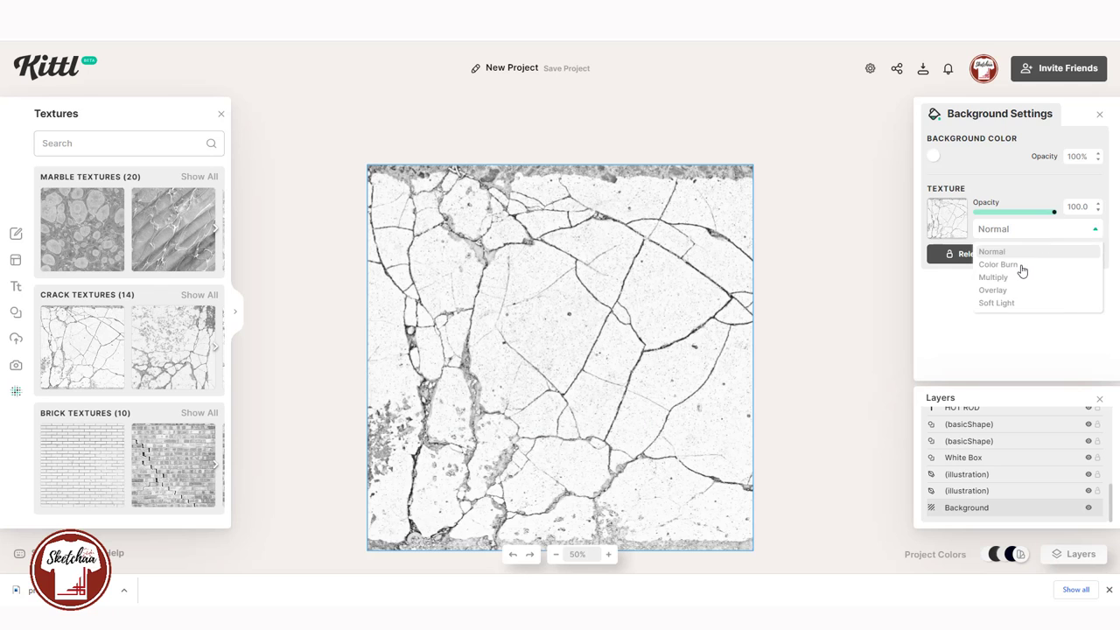
left_click(1010, 277)
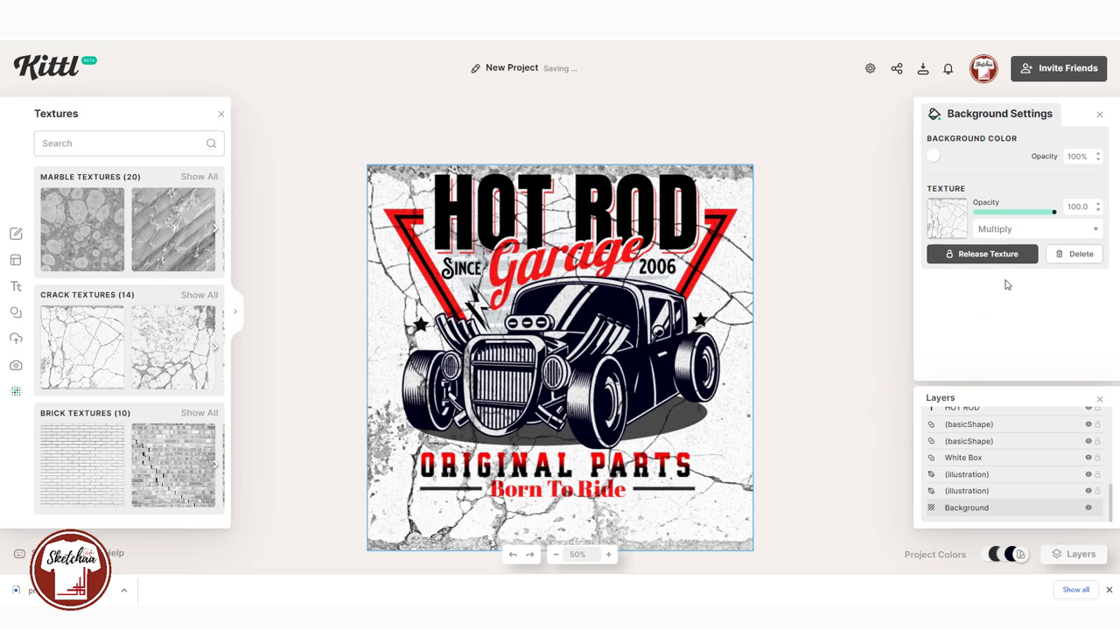
Lower the background colour's opacity to 77% and the crack texture's opacity to 58.7
mouse_move(1050, 214)
left_mouse_down()
mouse_move(1007, 218)
mouse_move(1056, 217)
left_mouse_up()
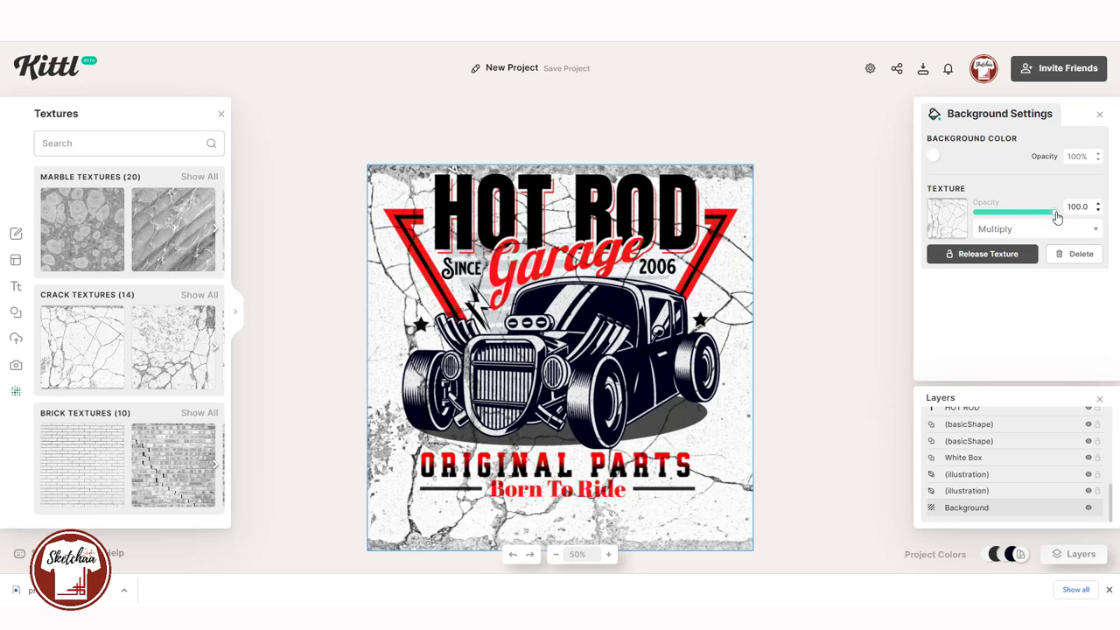
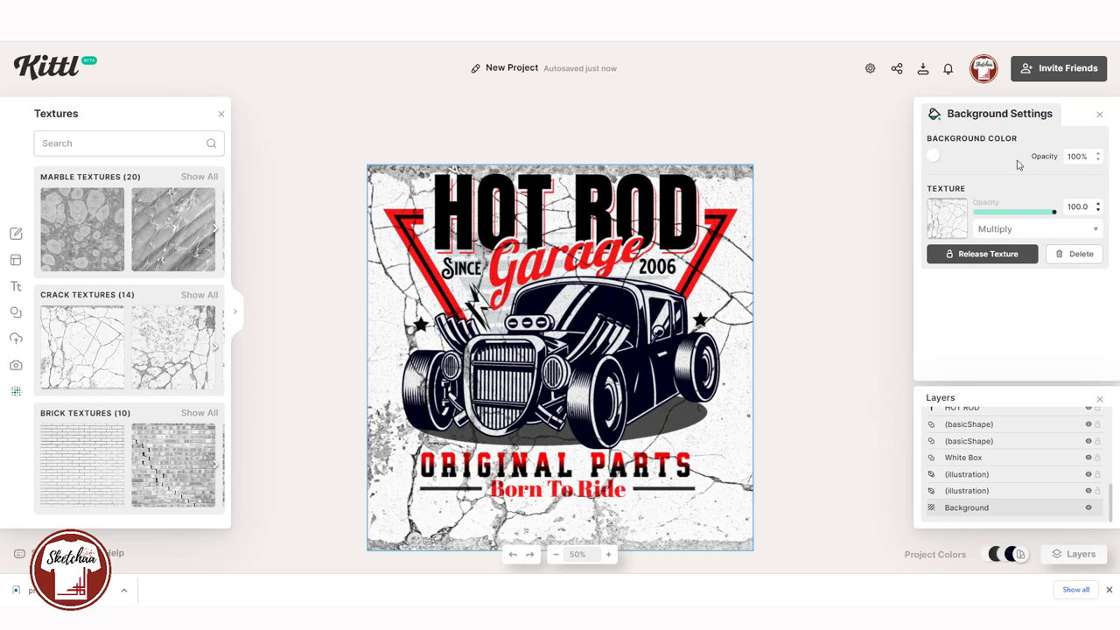
left_click(1097, 160)
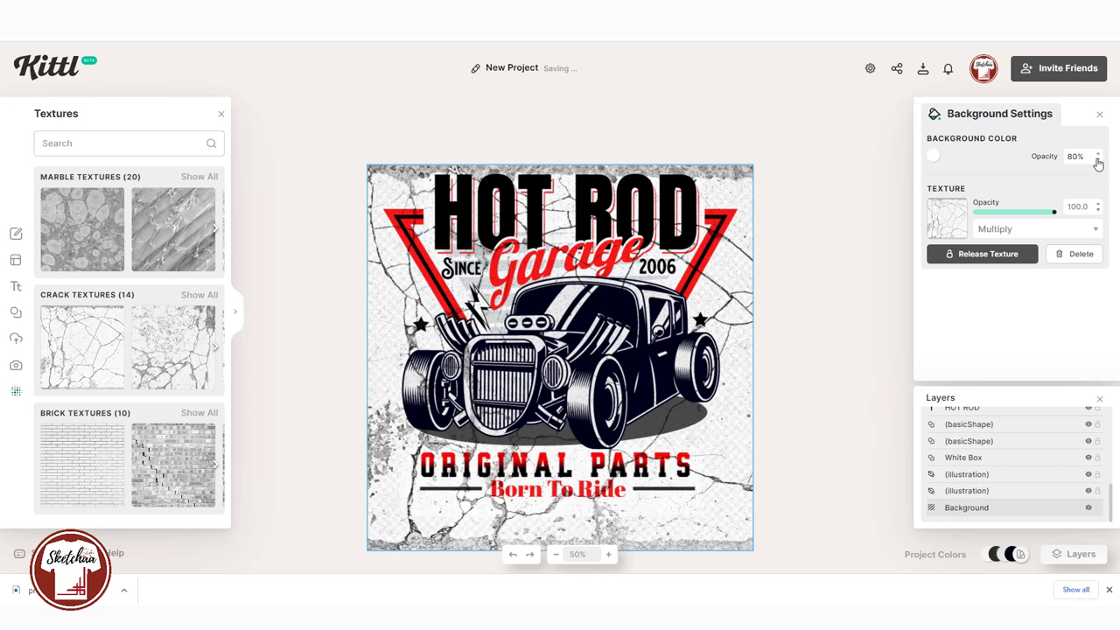
left_click_drag(1057, 216, 1023, 217)
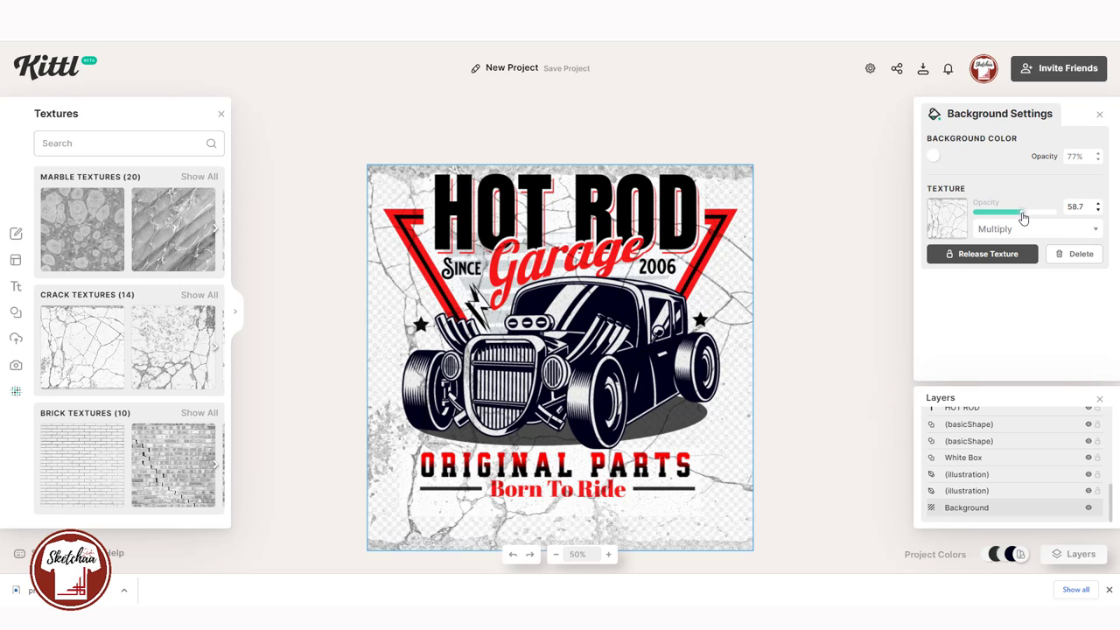
Compare the Color Burn and Overlay blend modes for the crack texture, ending on Color Burn
left_click(1038, 229)
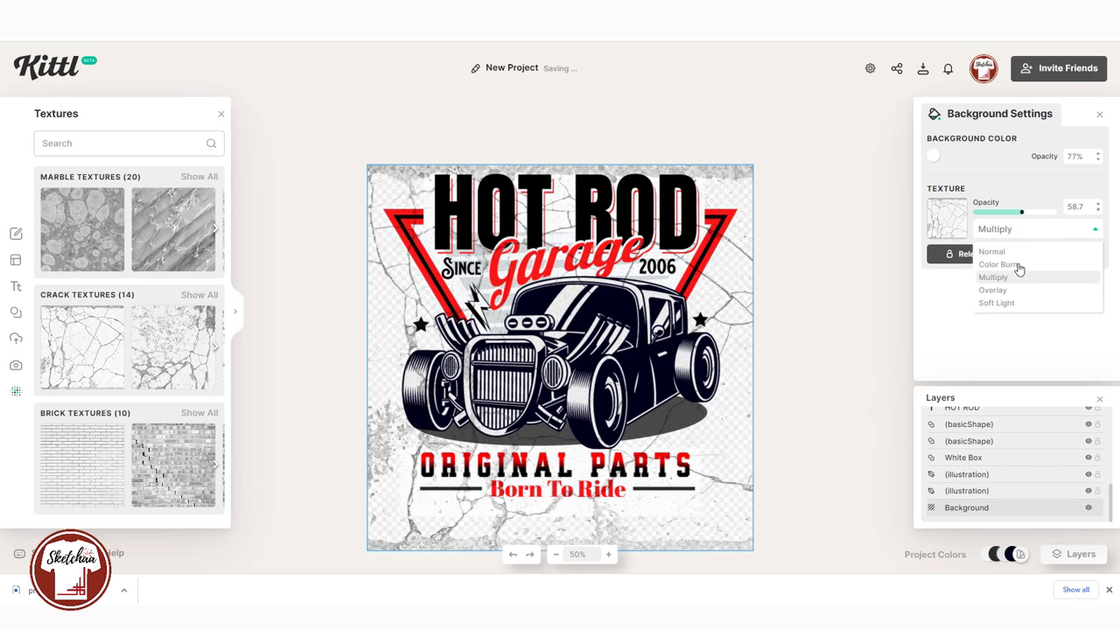
left_click(1017, 265)
left_click(1038, 236)
left_click(1026, 295)
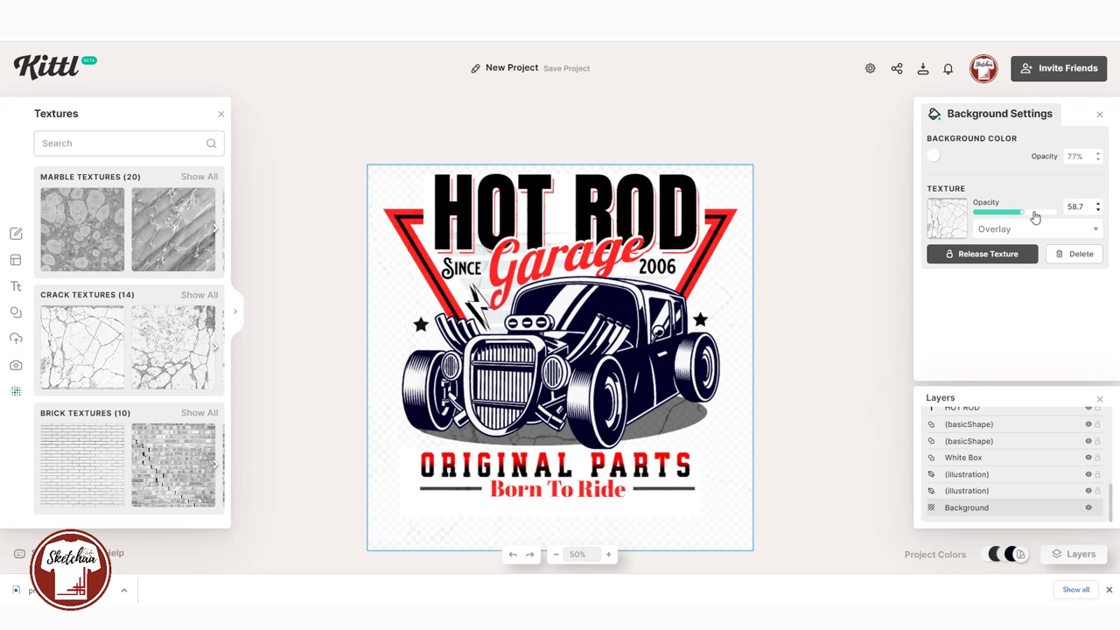
left_click(1035, 229)
left_click(1015, 264)
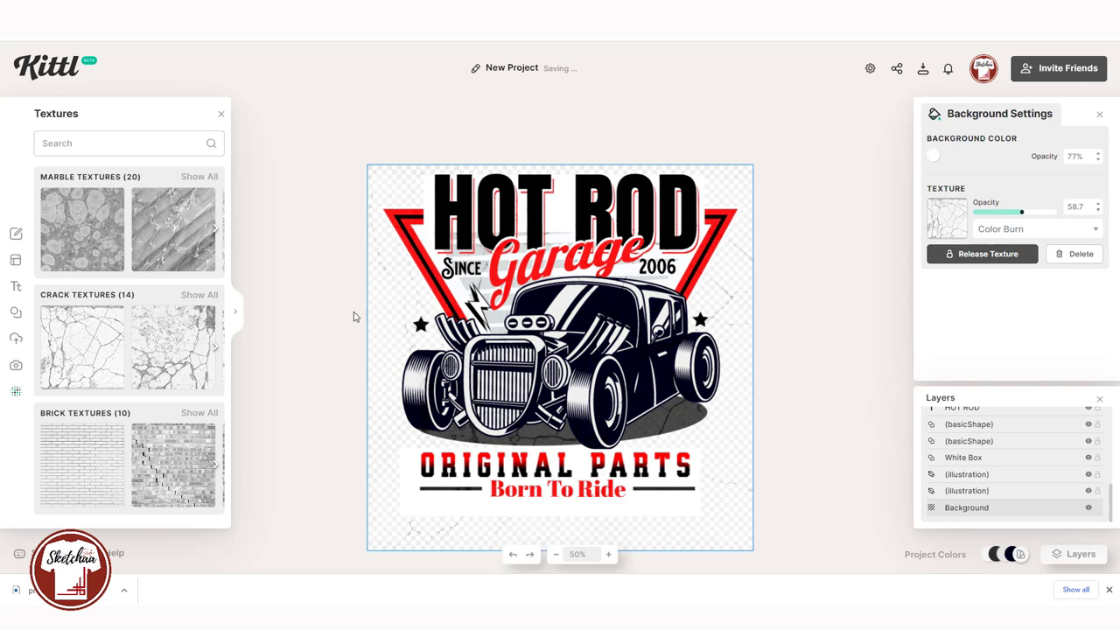
Replace the background's crack texture with the wood-grain texture from the Grunge collection and blend it with Multiply
scroll(166, 254, "up", 1)
scroll(166, 254, "up", 3)
left_click(196, 179)
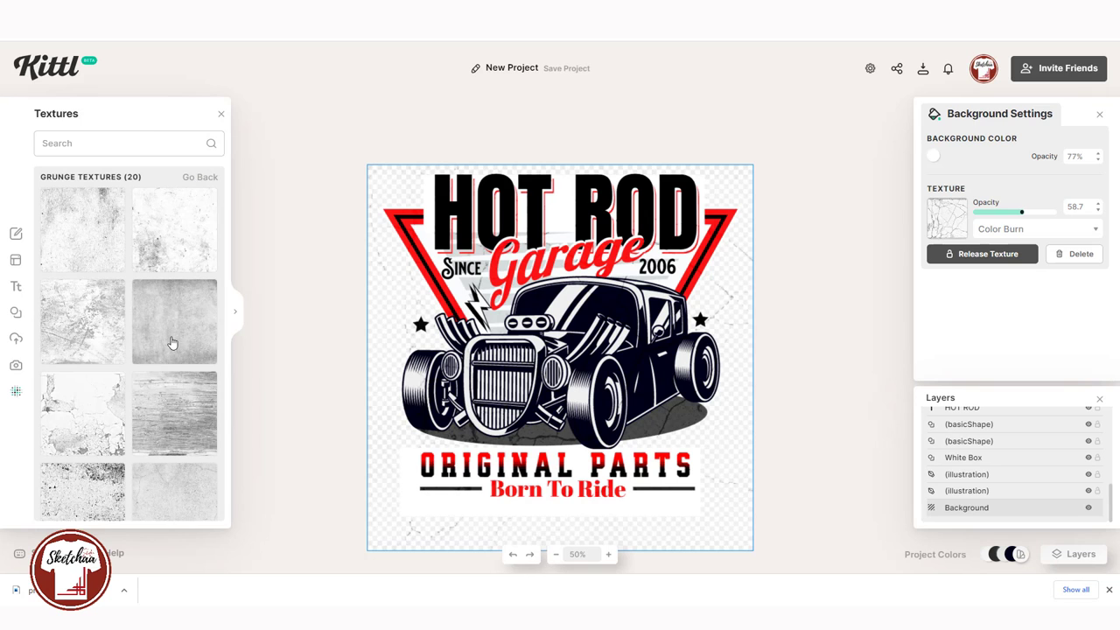
left_click(179, 420)
left_click(1015, 229)
left_click(1007, 276)
Try the Overlay and Soft Light blend modes on the wood-grain texture and return to Multiply
left_click(1014, 229)
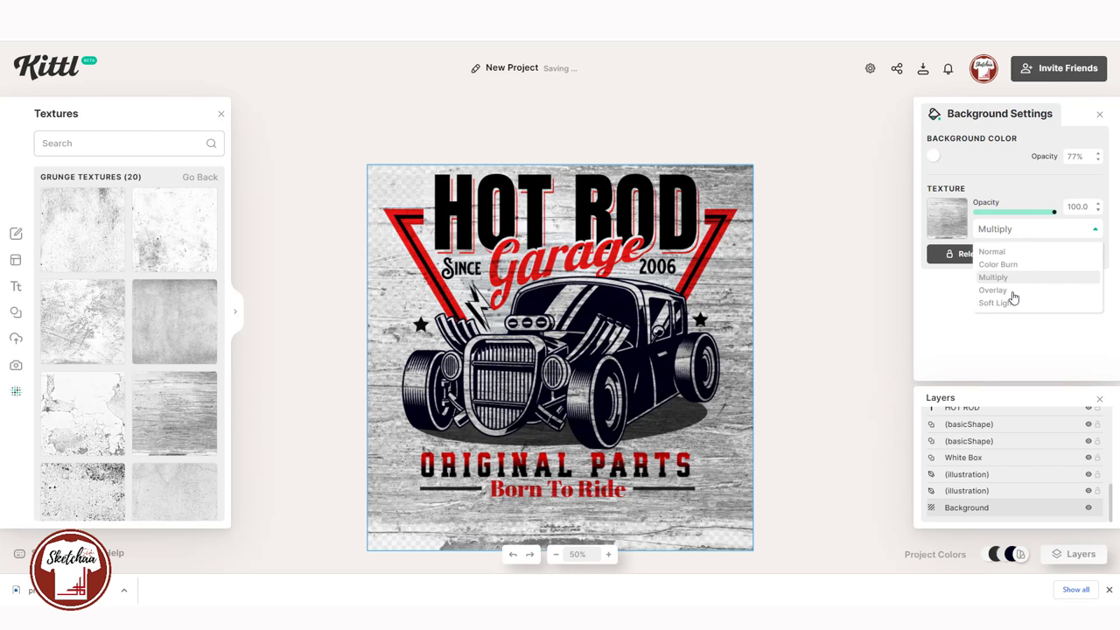
left_click(1006, 290)
left_click(1032, 229)
left_click(1015, 302)
left_click(1025, 229)
left_click(1006, 277)
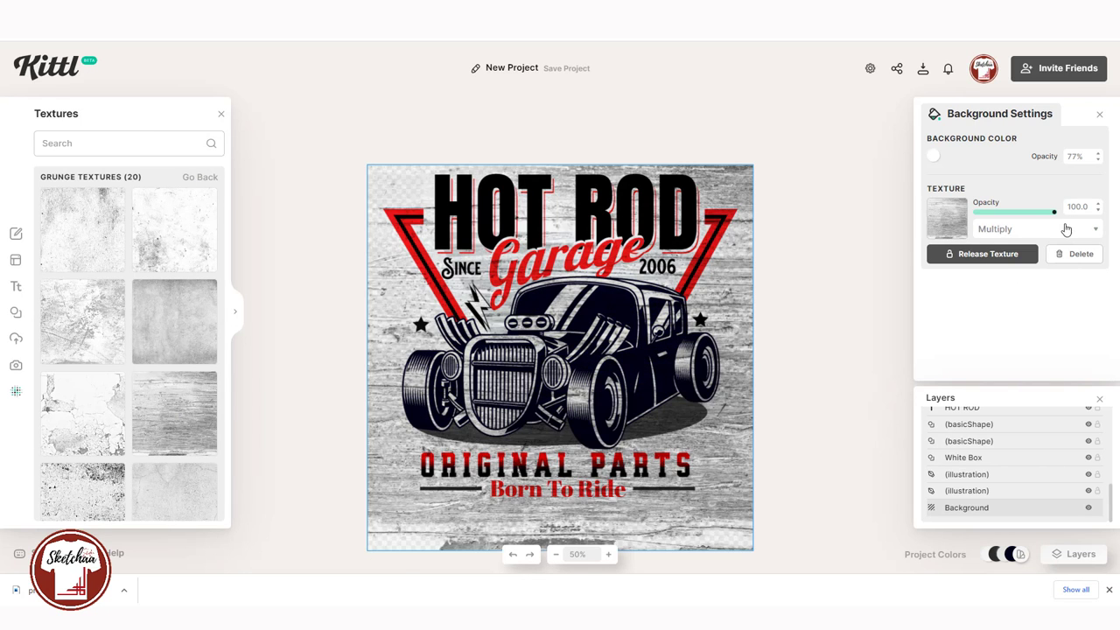
Set the wood-grain texture's opacity to 36.6 and the background colour's opacity to 100%
left_click_drag(1053, 212, 1005, 218)
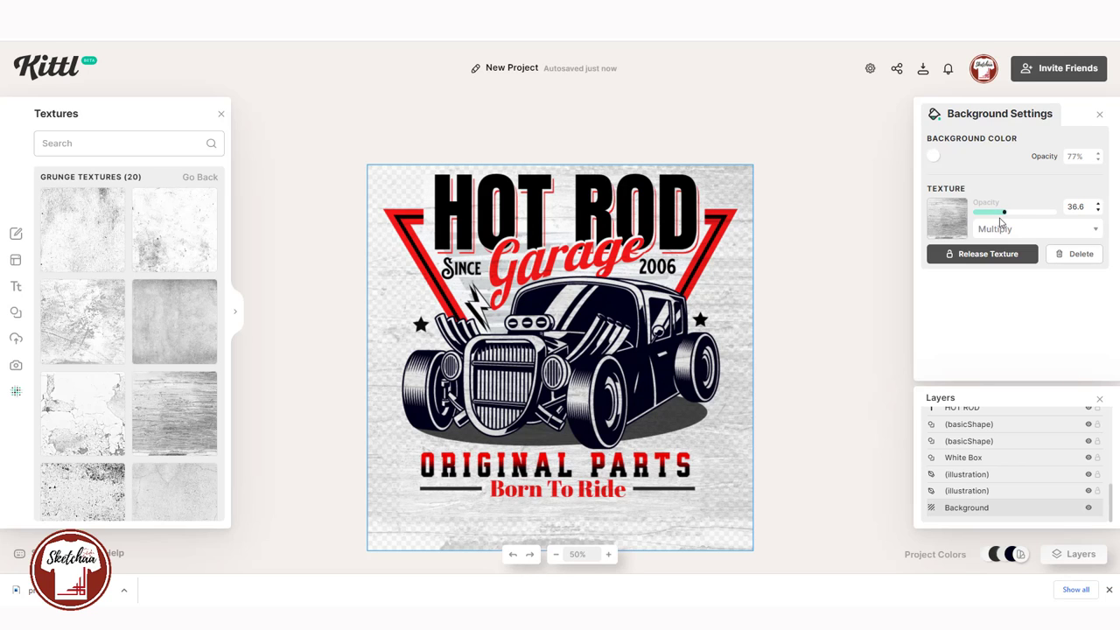
left_click(1097, 161)
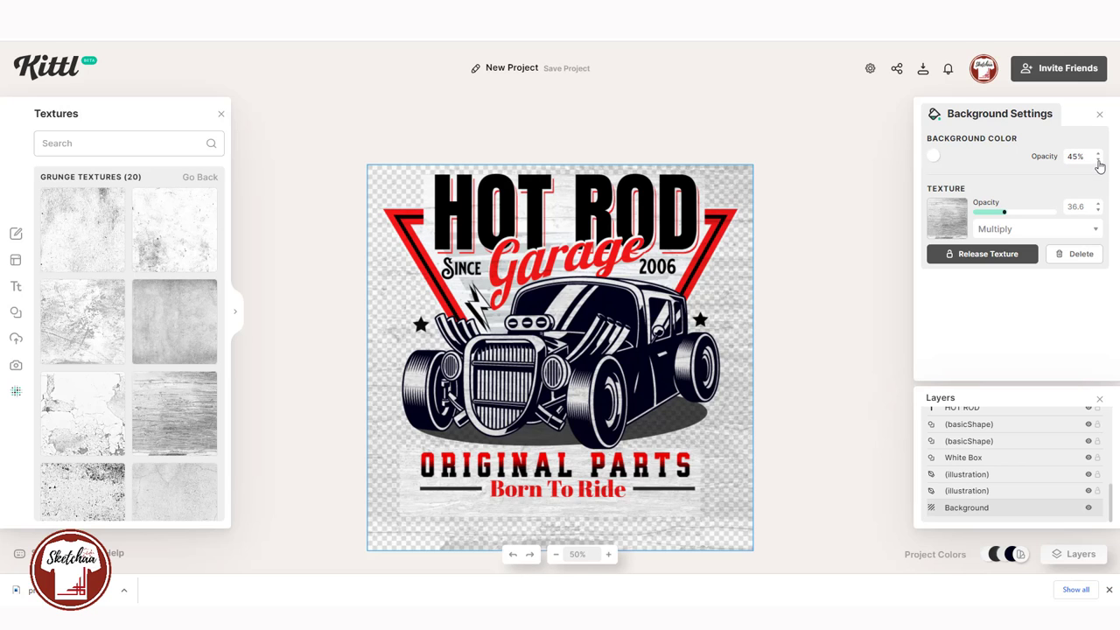
left_click(1098, 157)
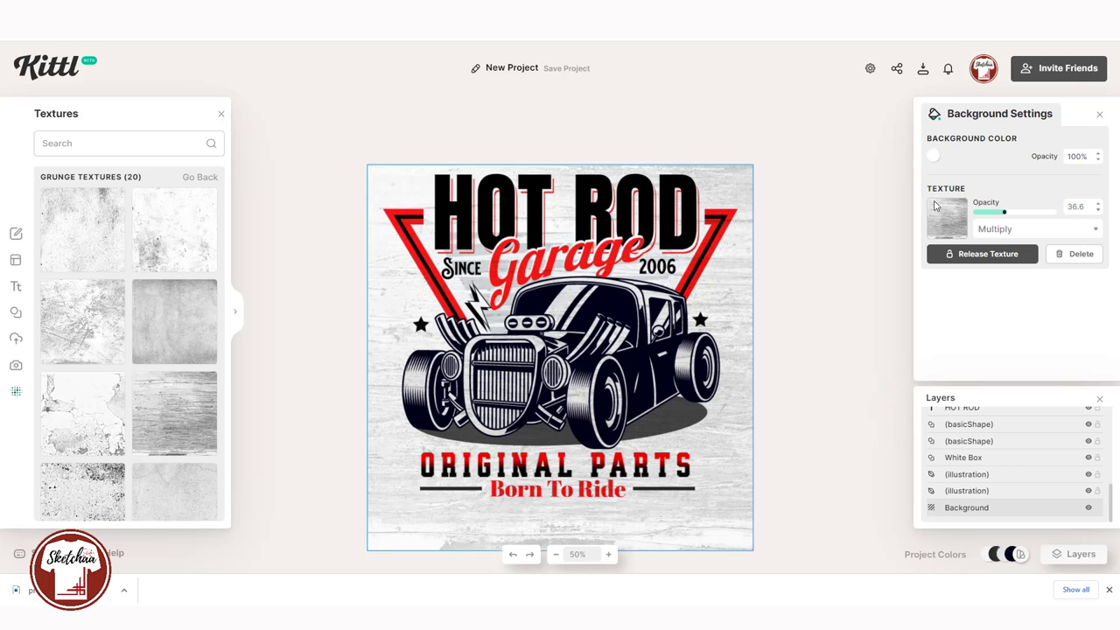
Try to move the whole design slightly lower and align all its elements to the horizontal centre
left_click(858, 232)
left_click_drag(787, 170, 393, 509)
left_click_drag(617, 304, 616, 323)
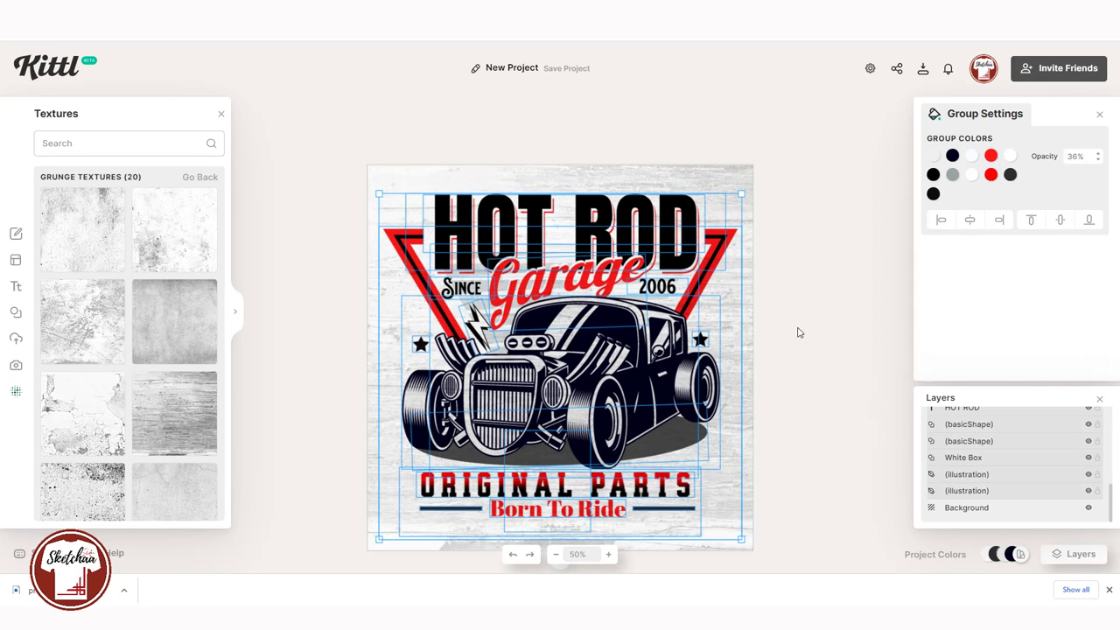
left_click(969, 221)
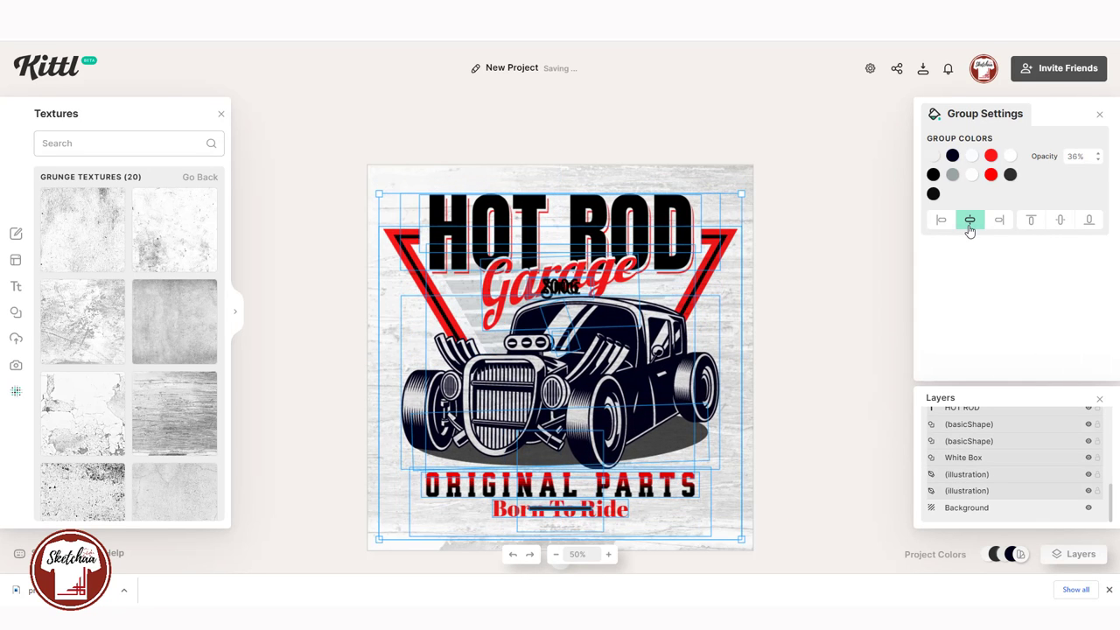
left_click(827, 302)
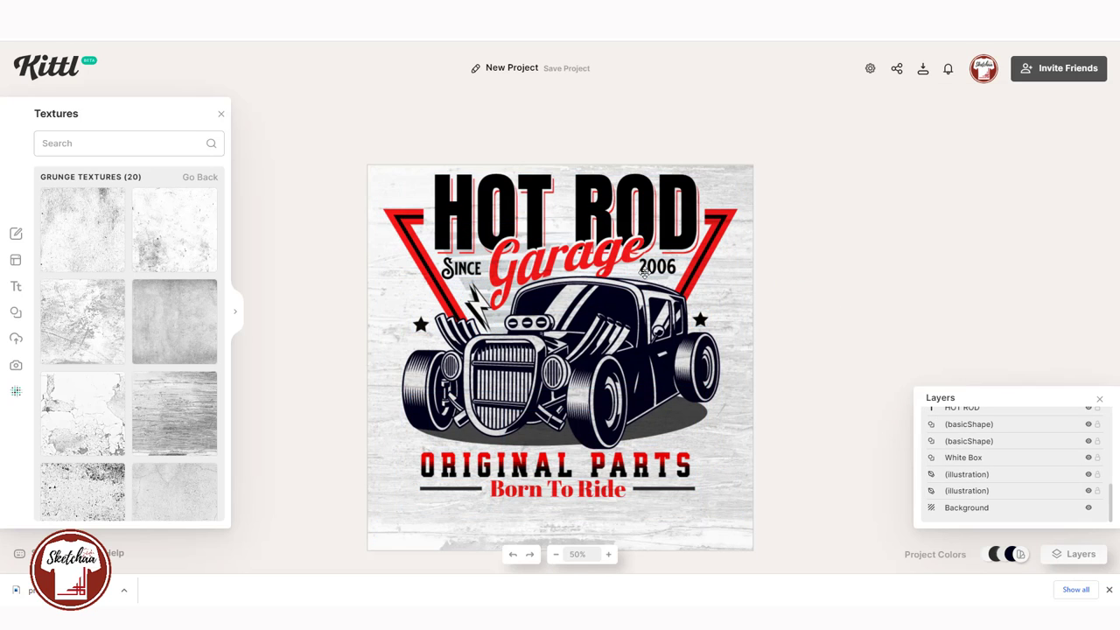
Group the Since and 2006 texts
left_click(656, 267)
left_click(468, 268, "shift")
right_click(469, 269)
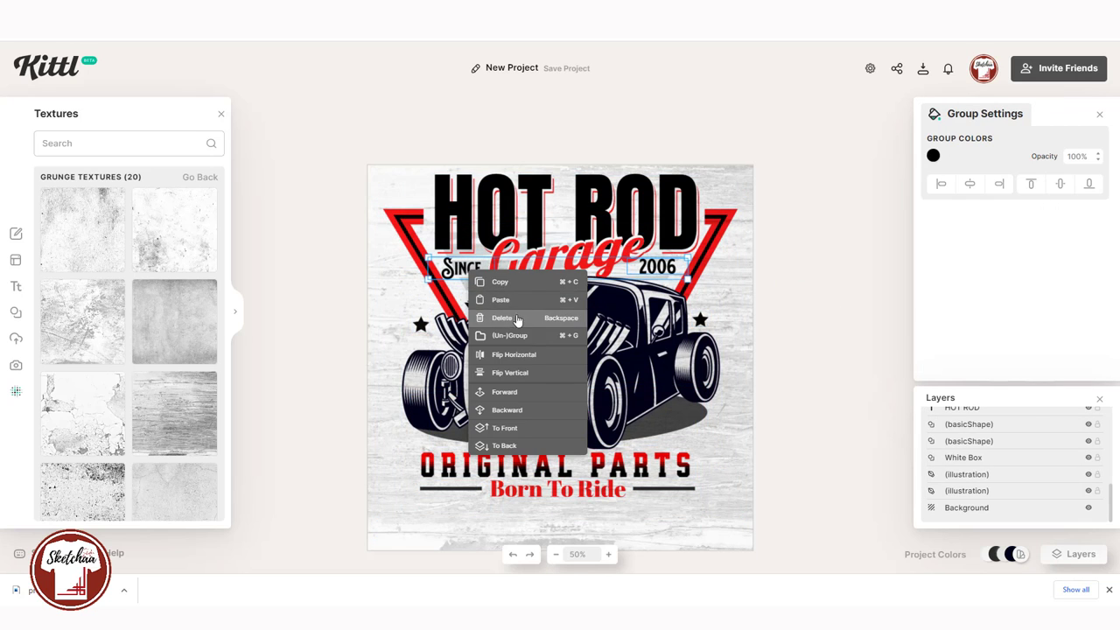
left_click(510, 336)
Align the two stars beside the car to their vertical middle and group them
left_click(700, 320)
left_click(420, 325, "shift")
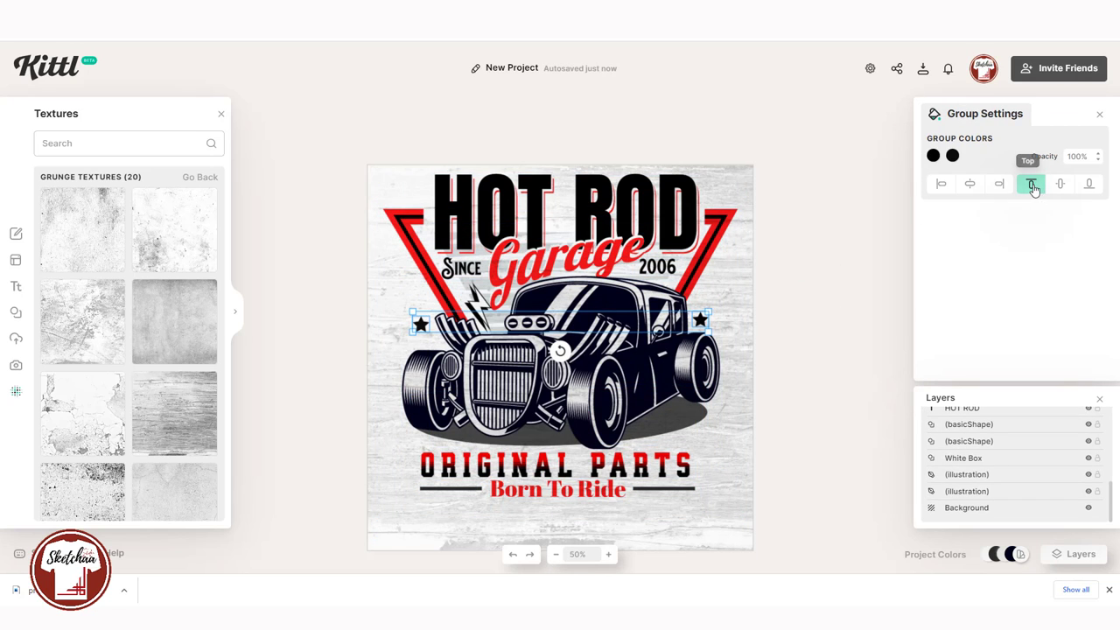
left_click(1058, 186)
right_click(703, 323)
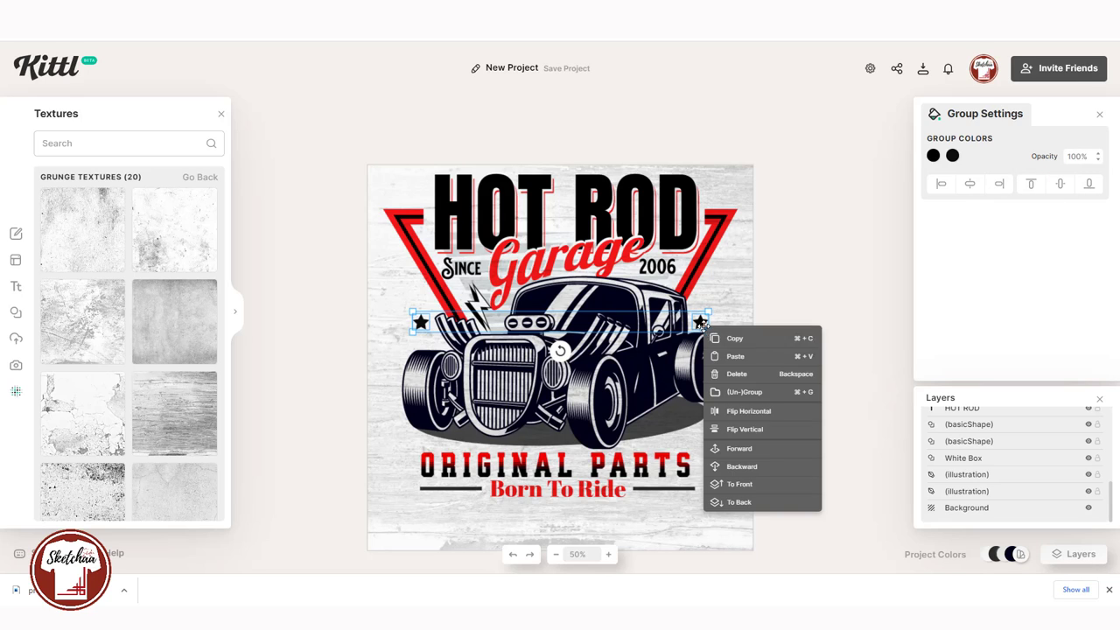
left_click(740, 393)
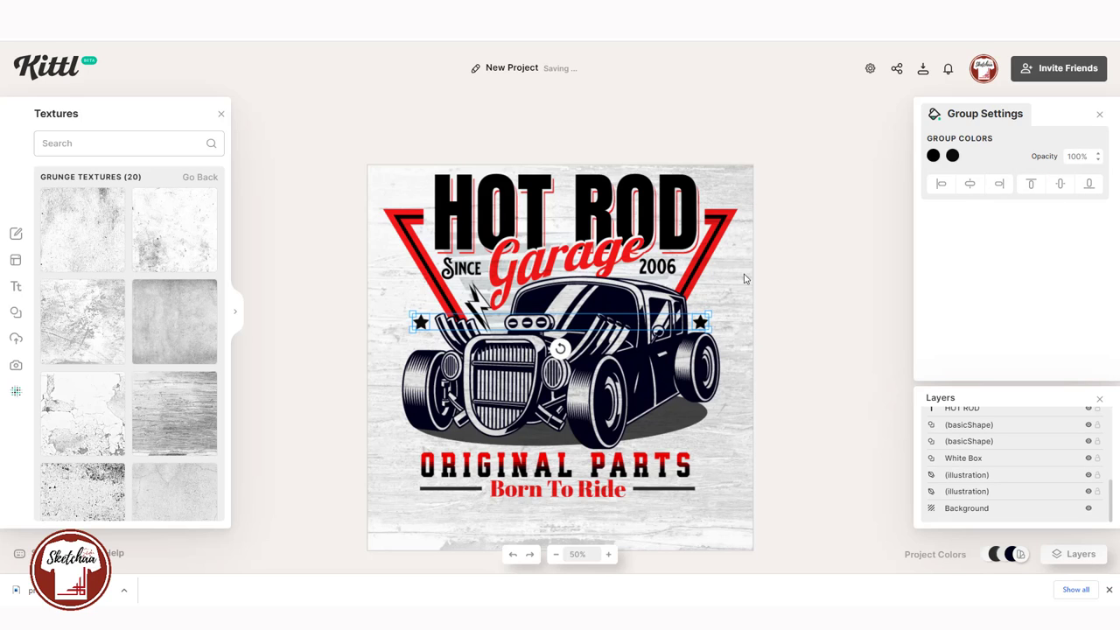
left_click(716, 394)
left_click(672, 493)
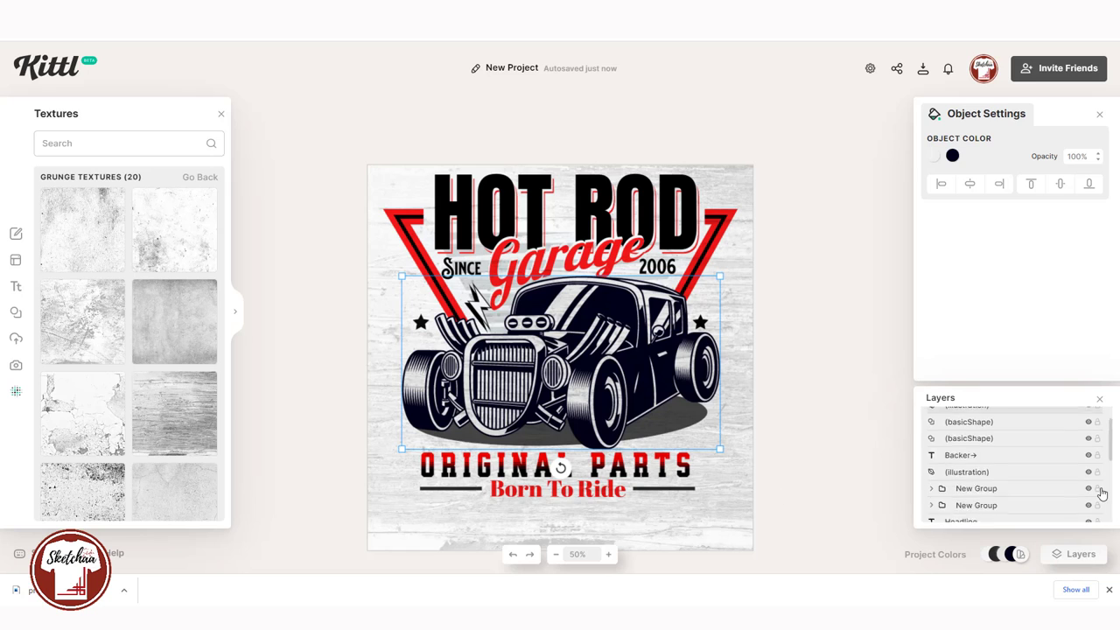
left_click(777, 498)
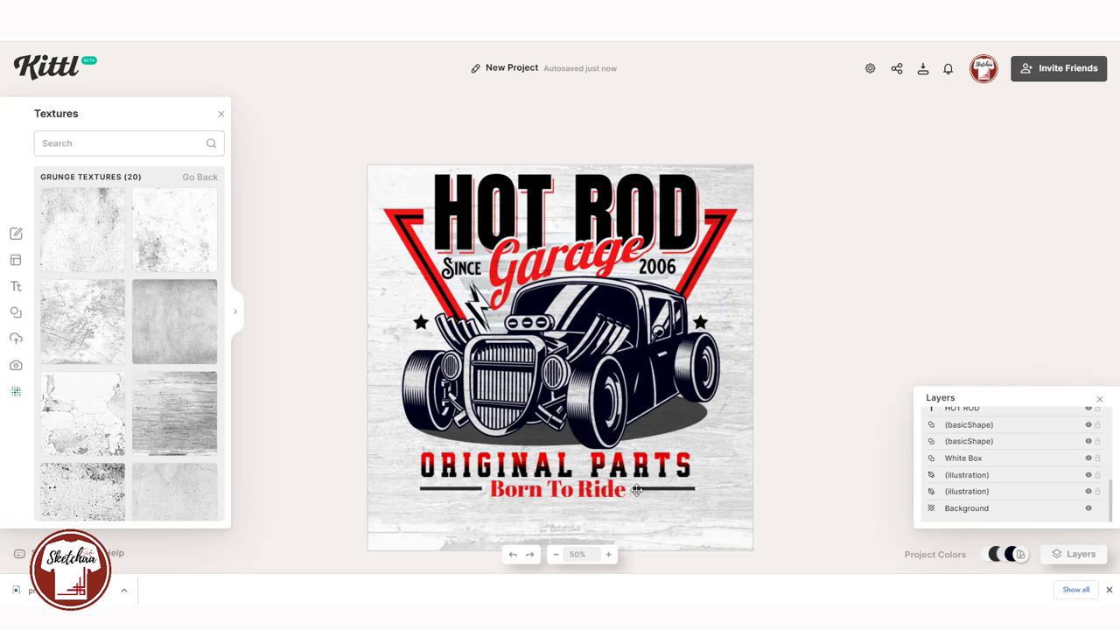
Group the two horizontal lines on either side of the Born To Ride text
left_click(665, 489)
left_click(462, 489, "shift")
right_click(673, 489)
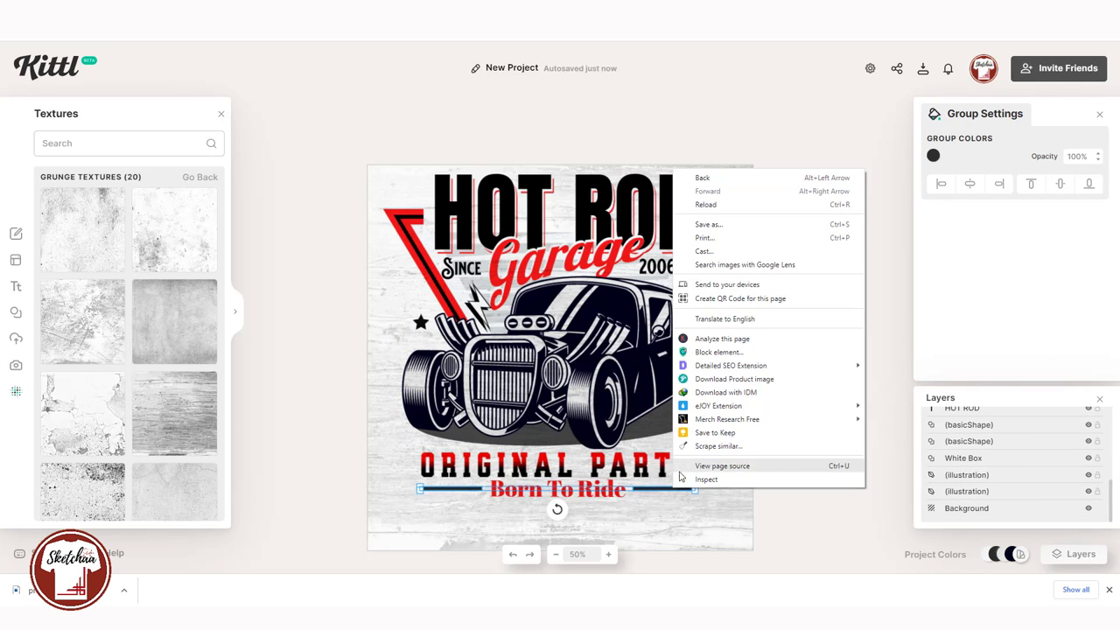
right_click(655, 491)
left_click(699, 489)
Select all the design elements and align them to their horizontal centre
left_click_drag(755, 175, 365, 502)
left_click(971, 220)
left_click(825, 317)
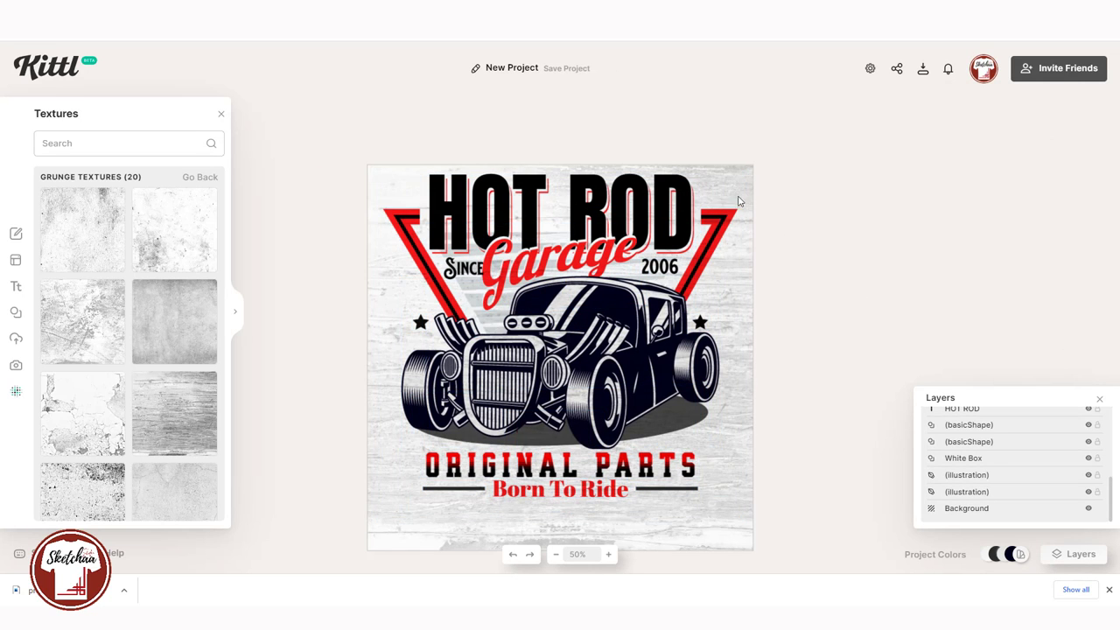
Combine all the design elements into a single group and close the layers list
left_click_drag(738, 195, 394, 516)
right_click(541, 364)
left_click(591, 427)
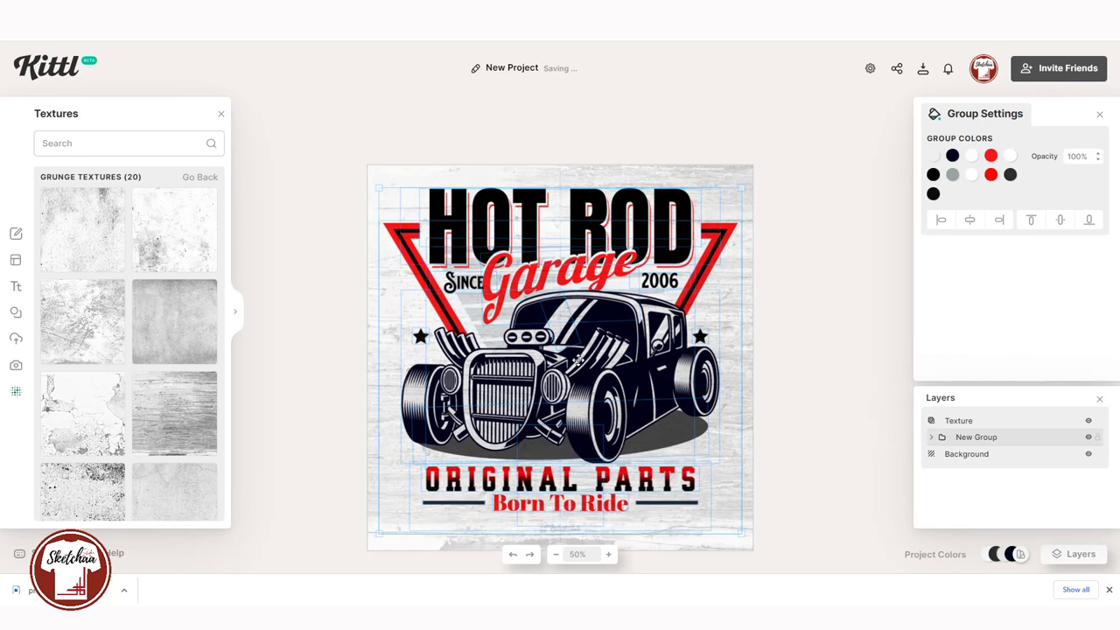
left_click(775, 327)
left_click(1100, 400)
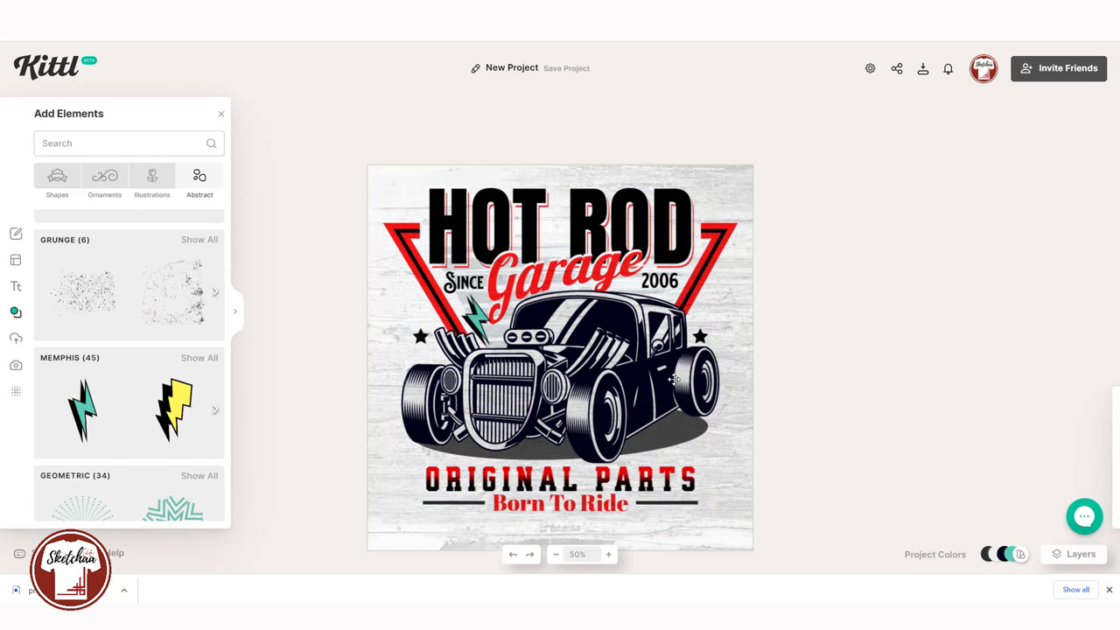
Set the artboard to a custom size of 4500 × 5400 px
left_click(871, 69)
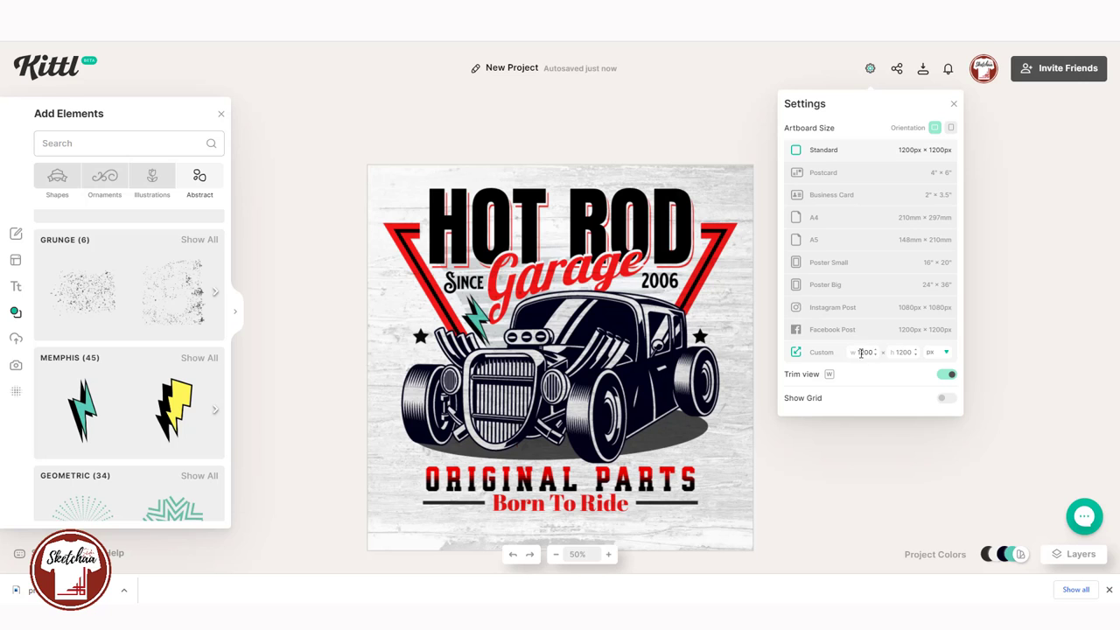
type("4500")
key("Tab")
type("540")
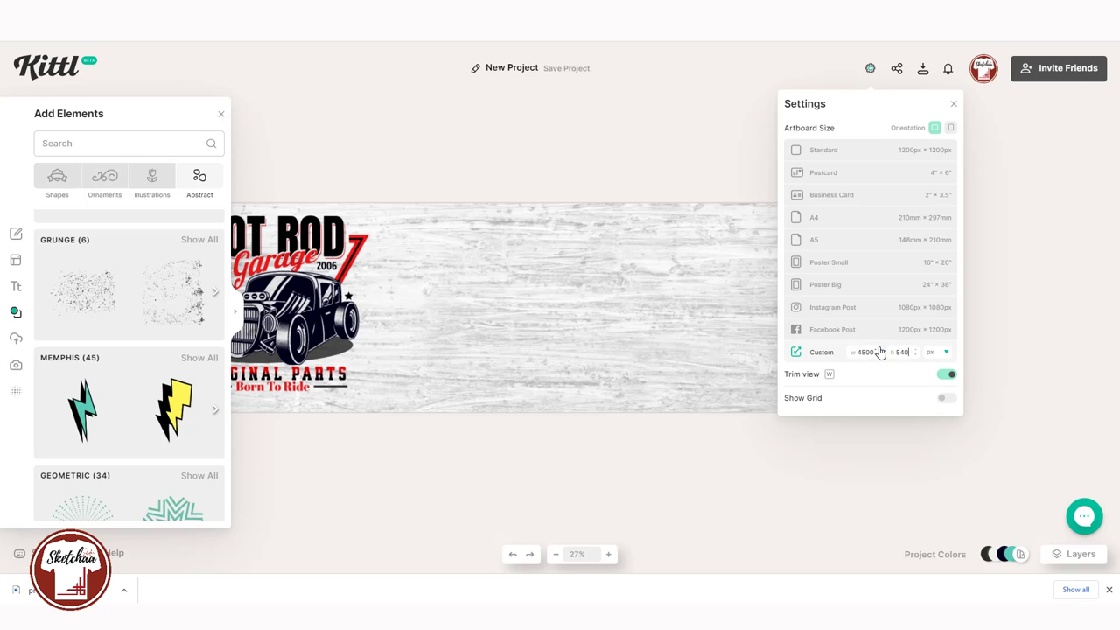
type("0")
Enlarge the grouped design to nearly the full width of the artboard and move it down towards the middle
left_click(475, 125)
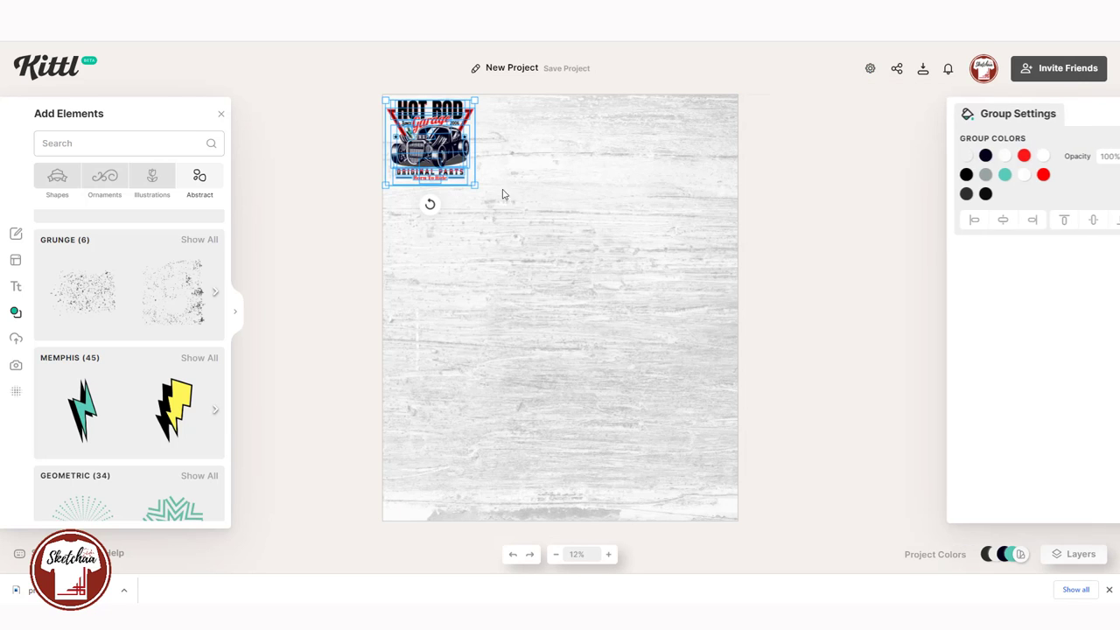
left_click_drag(476, 185, 789, 350)
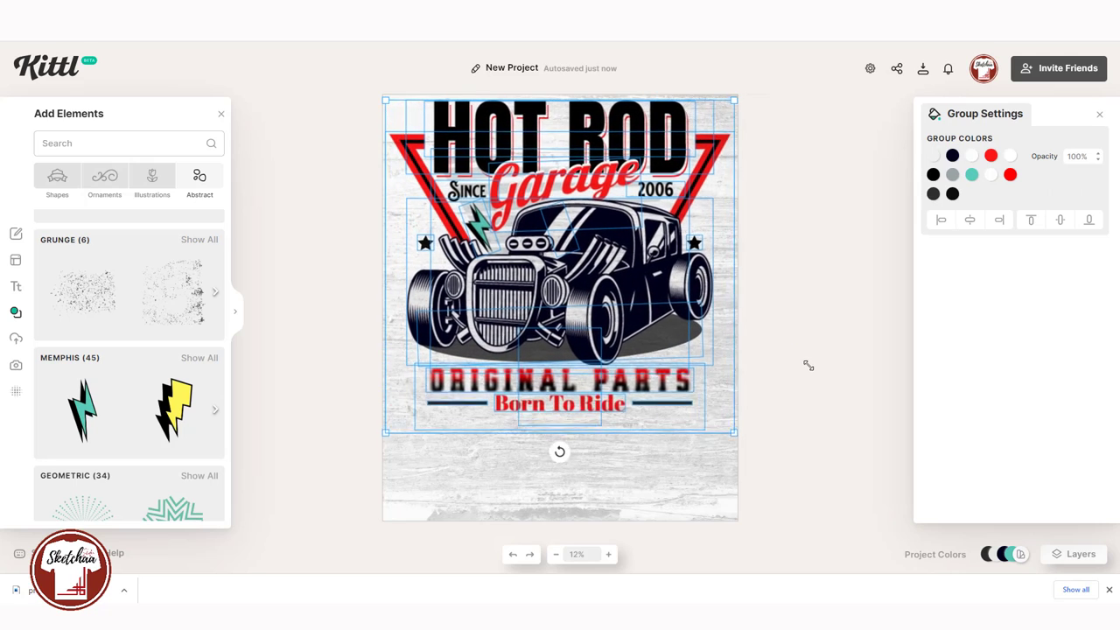
left_click(800, 360)
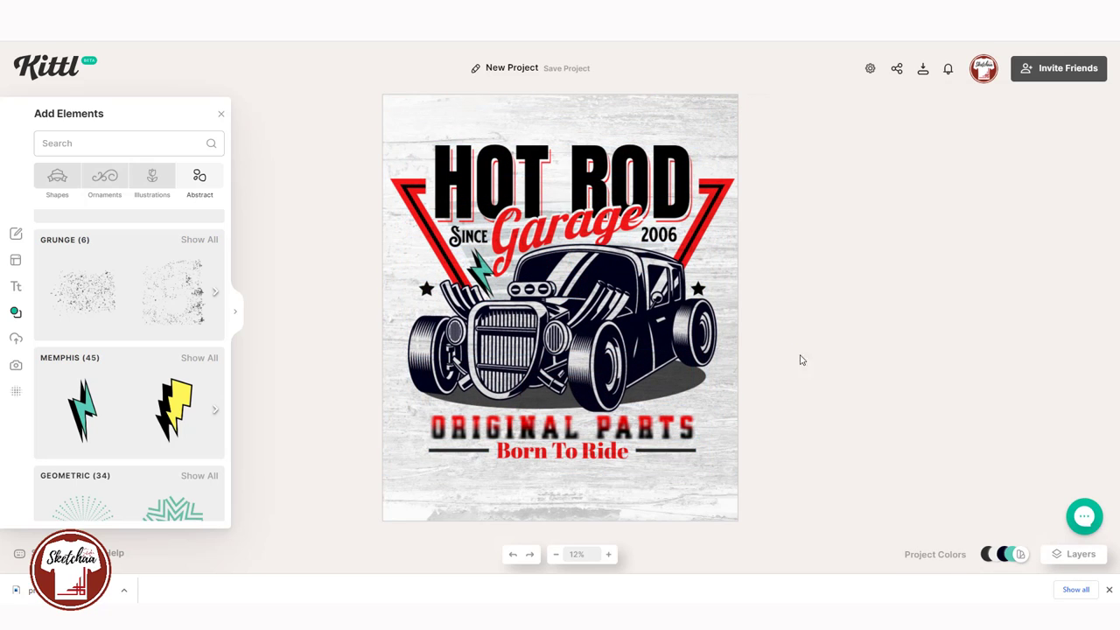
Shrink the grouped design slightly to leave side margins and reposition it near the artboard's centre
left_click(635, 412)
left_click(778, 352)
left_click(697, 328)
left_click_drag(739, 144, 782, 157)
left_click(783, 159)
left_click_drag(581, 217, 583, 205)
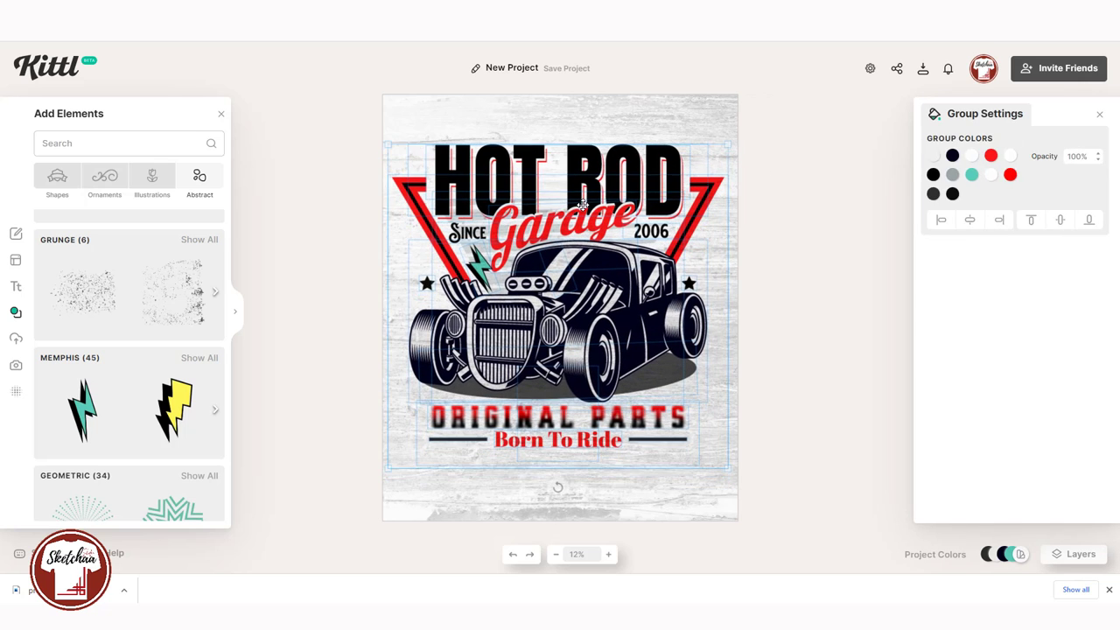
left_click(830, 196)
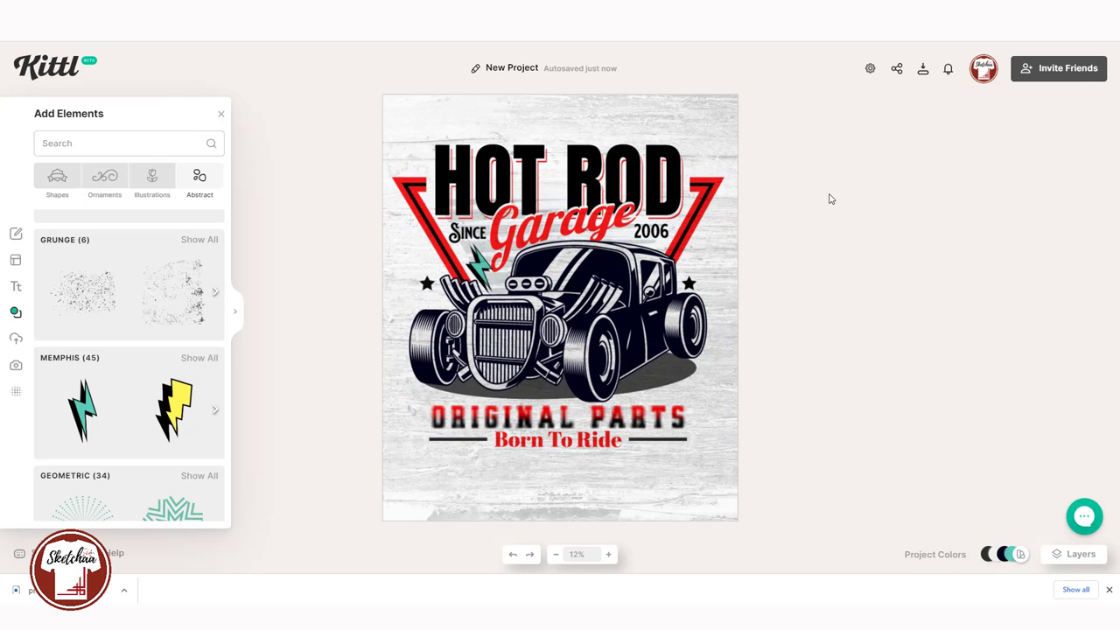
Ungroup the whole design and select the ORIGINAL PARTS text
right_click(628, 383)
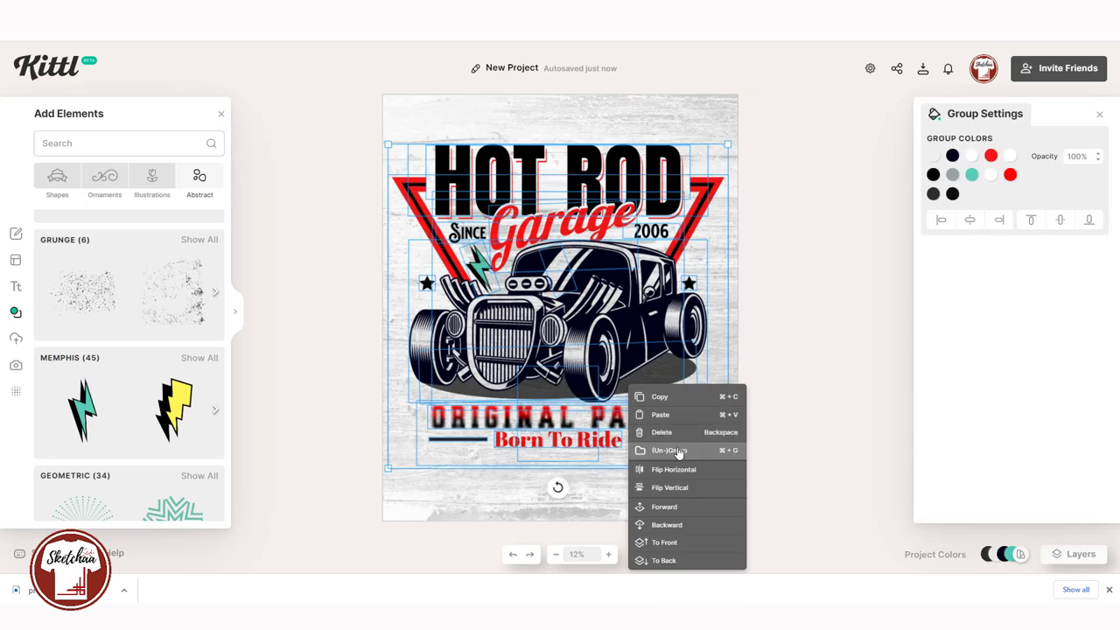
left_click(678, 452)
left_click(660, 410)
Add a headline text below Born To Ride and set its font size to 300
left_click(16, 286)
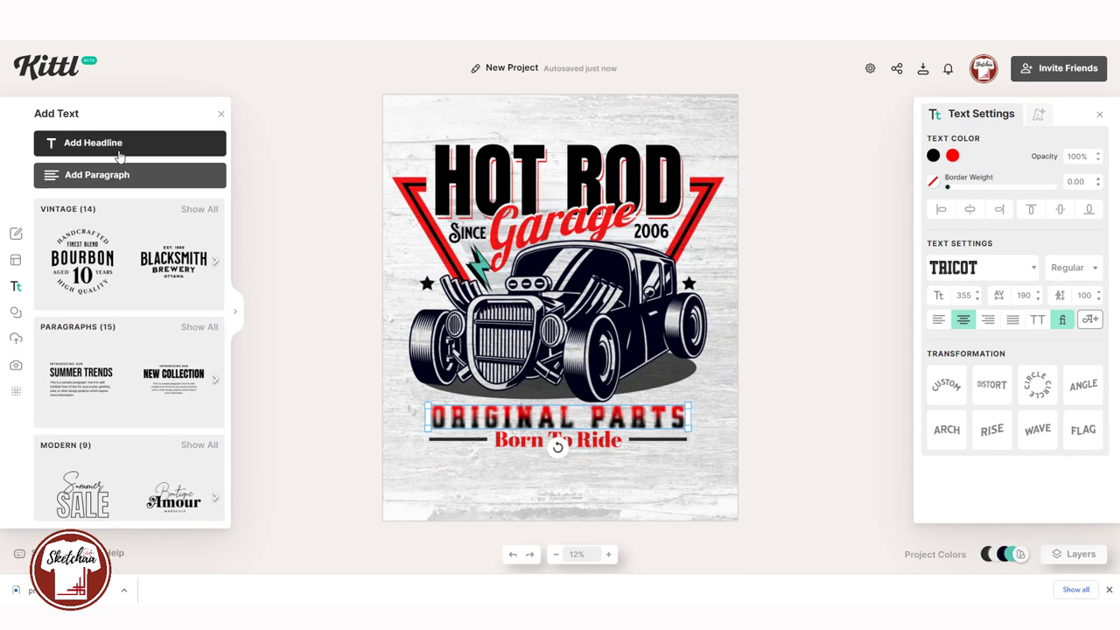
left_click(96, 142)
left_click_drag(427, 307, 462, 481)
left_click_drag(664, 488, 711, 490)
left_click_drag(969, 295, 955, 295)
type("300")
key("Return")
Replace the new headline's text with ORIGINAL PARTS and set its typeface to Tricot
double_click(627, 490)
key("ctrl+a")
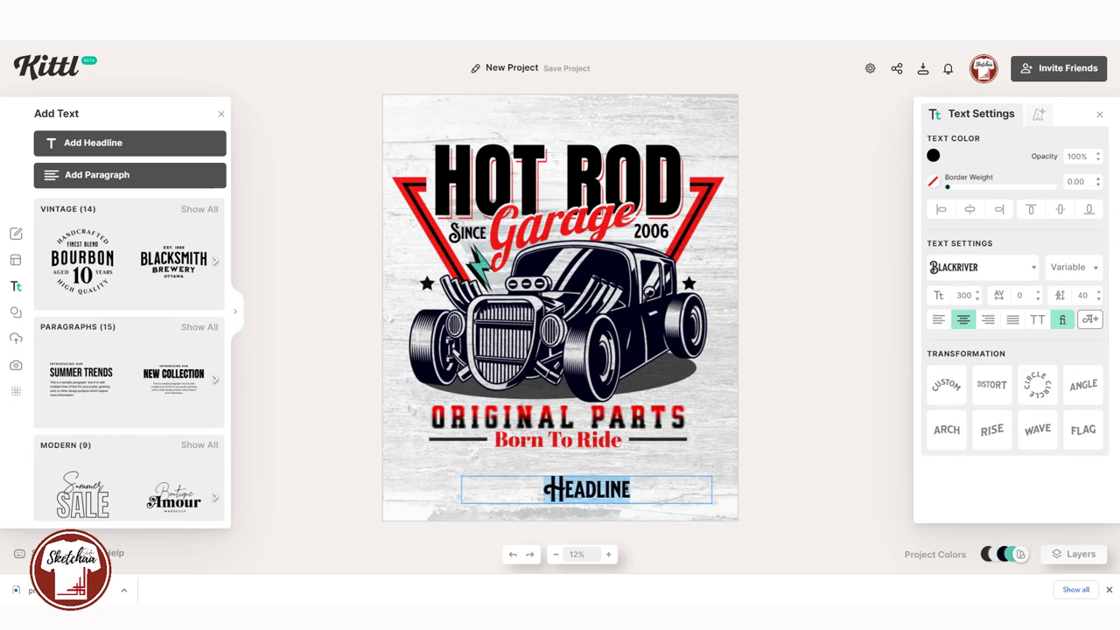
type("ORIGINAL PARTS")
left_click(984, 266)
left_click(772, 283)
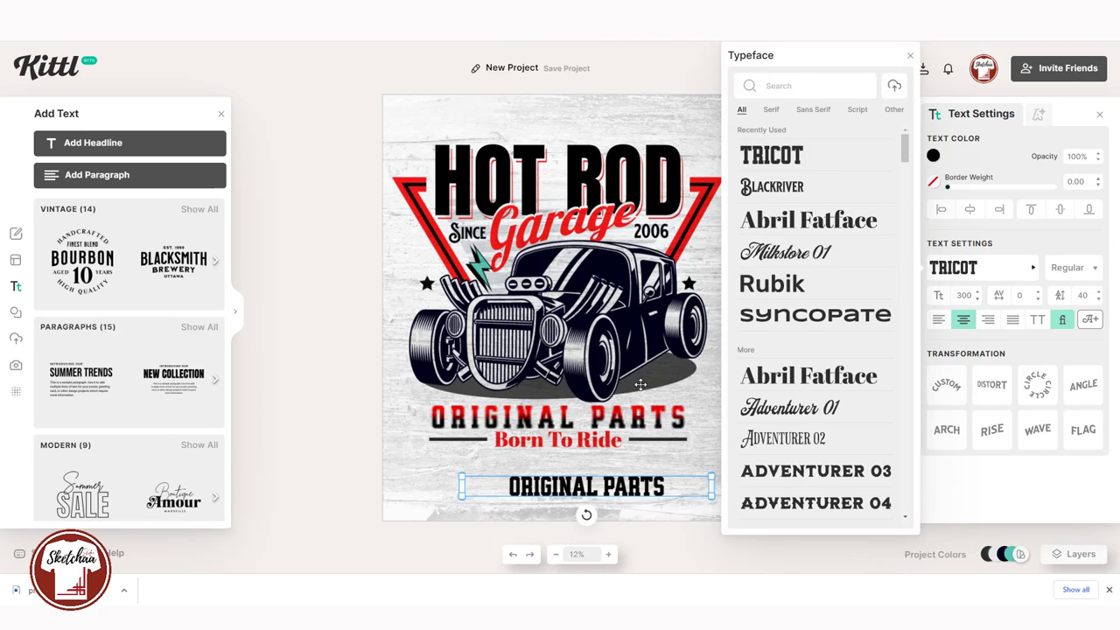
Enlarge the new ORIGINAL PARTS text to size 350, place it over the old one and set its letter spacing to 217
left_click(1038, 292)
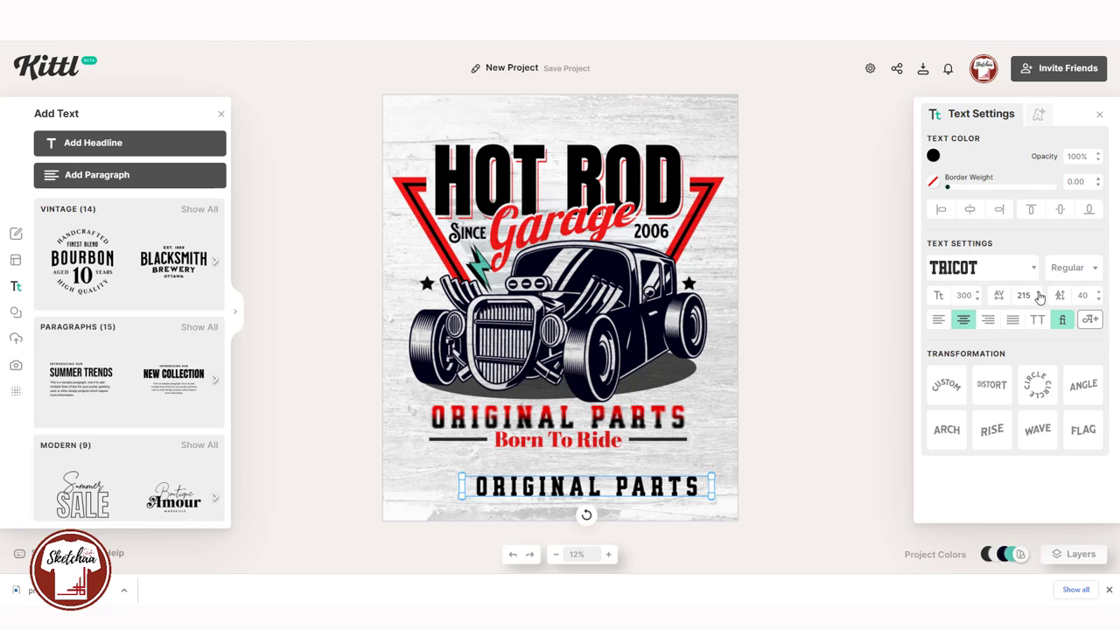
left_click_drag(462, 474, 439, 455)
left_click_drag(578, 488, 571, 422)
left_click(1040, 299)
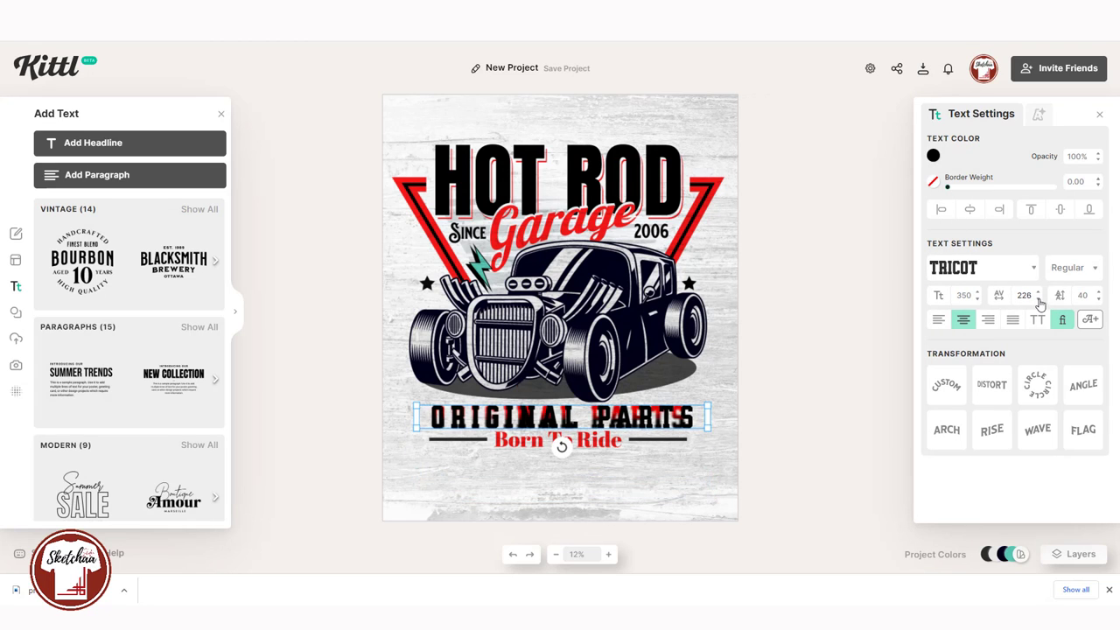
left_click(666, 420)
left_click(667, 420)
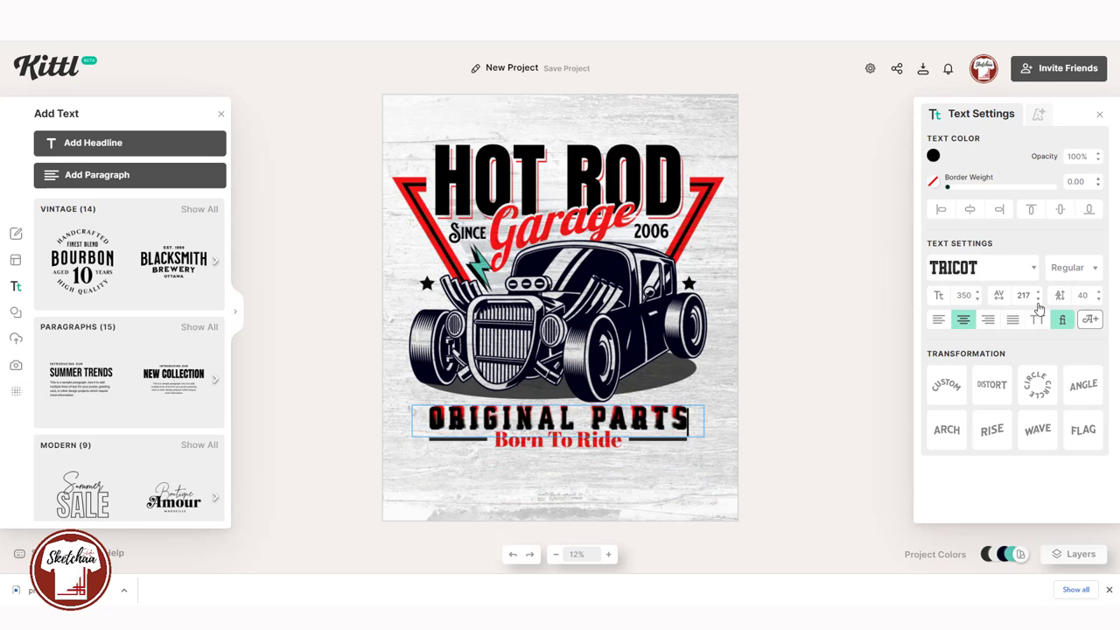
Apply the Fading Color Cut decoration to the new ORIGINAL PARTS text in the red sampled from the design
left_click(1037, 114)
left_click(1082, 245)
left_click(1096, 281)
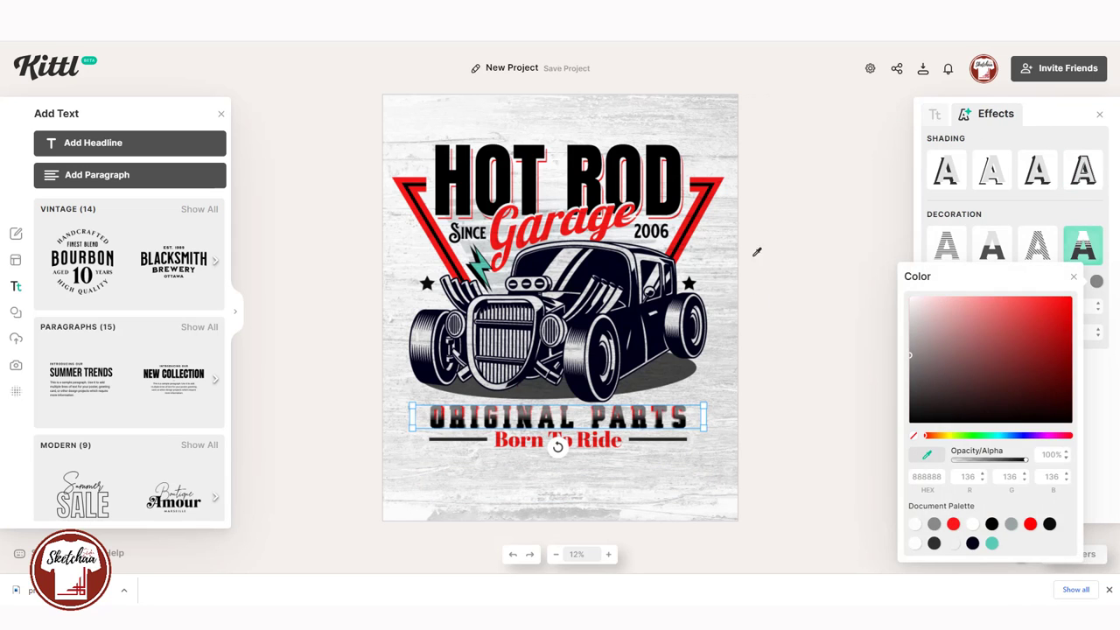
left_click(694, 223)
Give the new ORIGINAL PARTS text a Detailed 3d Shadow with offset 3 and angle -119°, placing the text below Born To Ride
left_click(1082, 170)
left_click(671, 483)
left_click_drag(662, 419, 662, 473)
left_click(1037, 119)
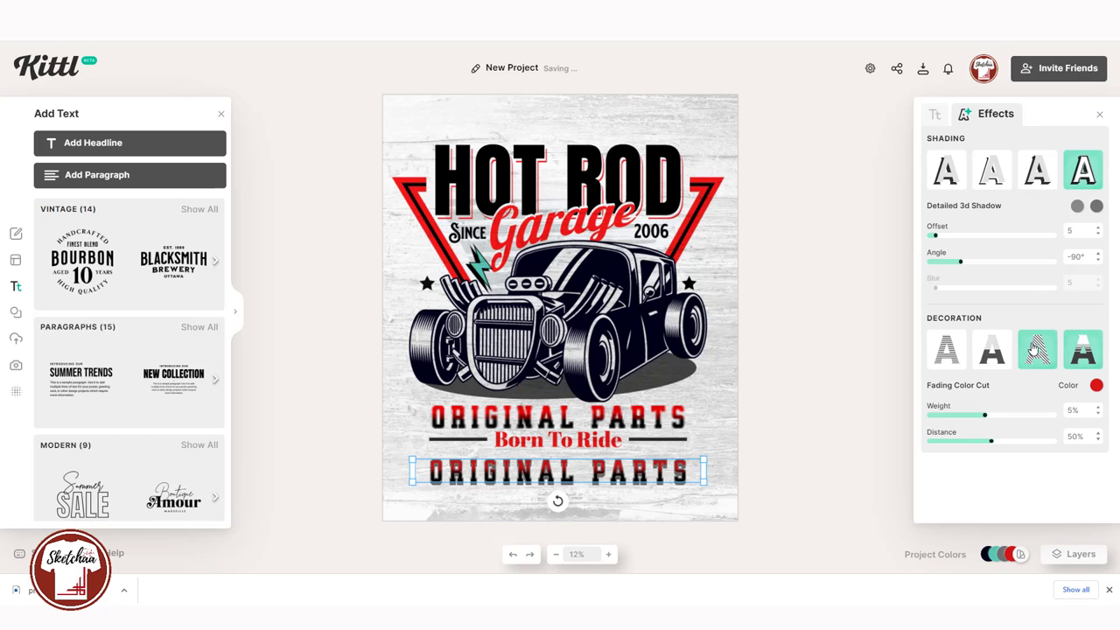
mouse_move(959, 262)
left_mouse_down()
mouse_move(951, 267)
mouse_move(931, 236)
left_mouse_up()
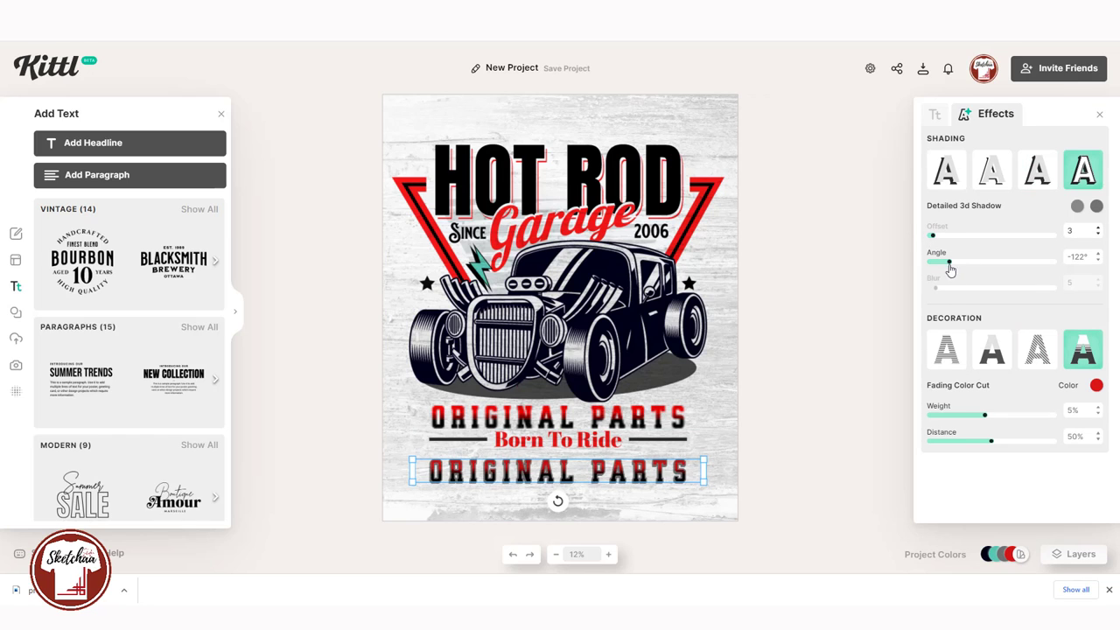
Set the ORIGINAL PARTS text's 3D shadow colour to black and its stroke colour to white
left_click(1095, 206)
left_click(1076, 205)
left_click(1077, 206)
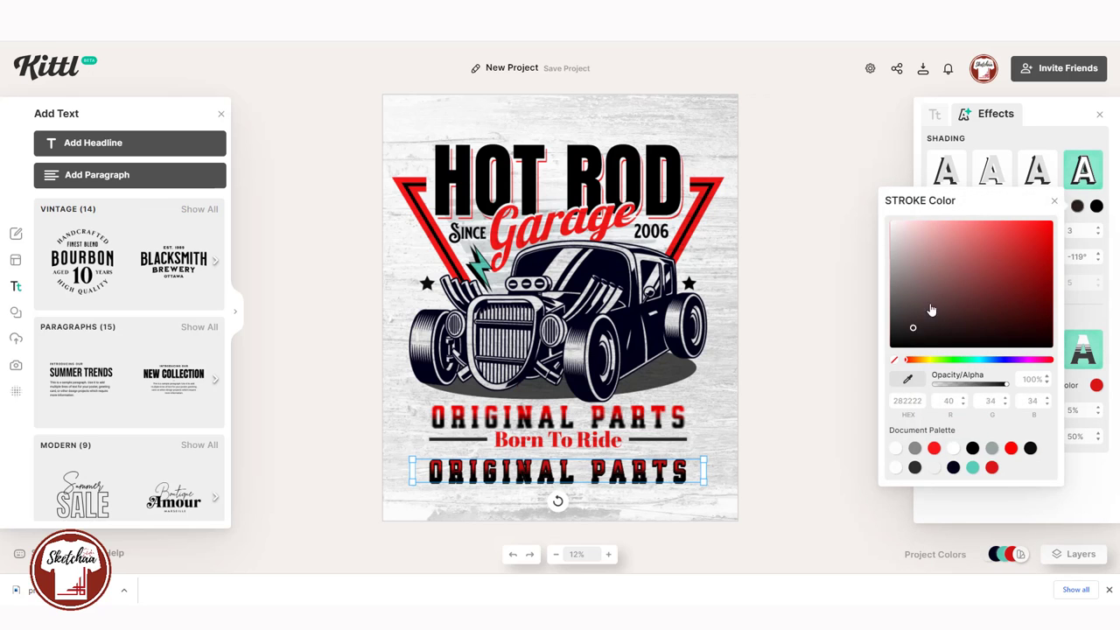
left_click_drag(919, 320, 884, 223)
left_click(818, 262)
Delete the old ORIGINAL PARTS text and move the new version into its place above Born To Ride
left_click(603, 418)
key("Delete")
left_click_drag(602, 472, 601, 417)
left_click(688, 479)
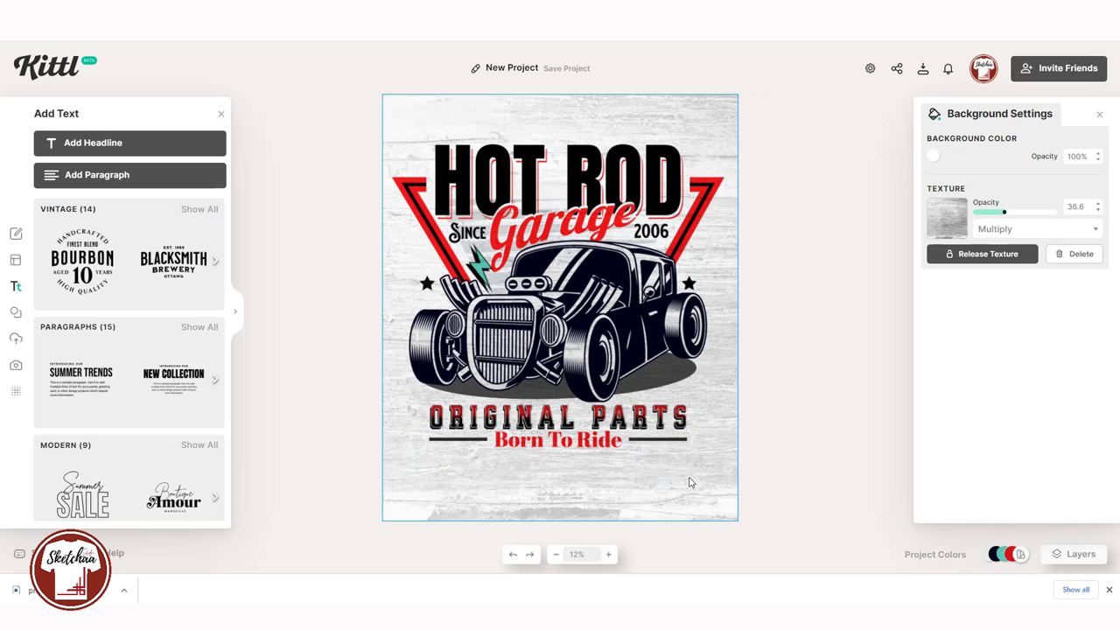
Try a shading effect on the Born To Ride text
left_click(587, 447)
left_click(1032, 179)
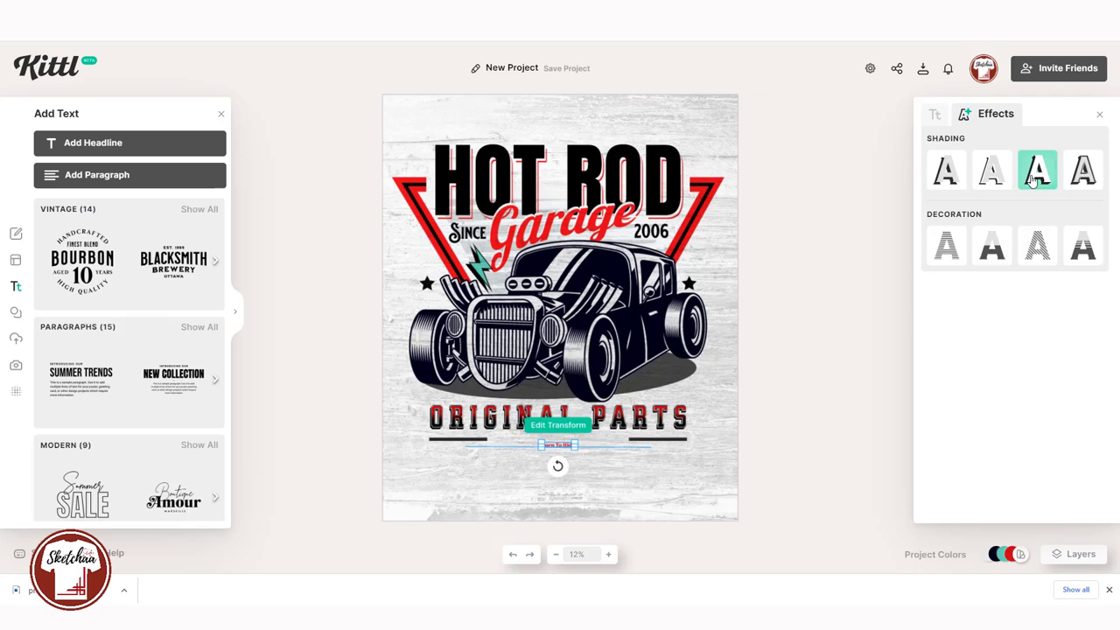
left_click(717, 460)
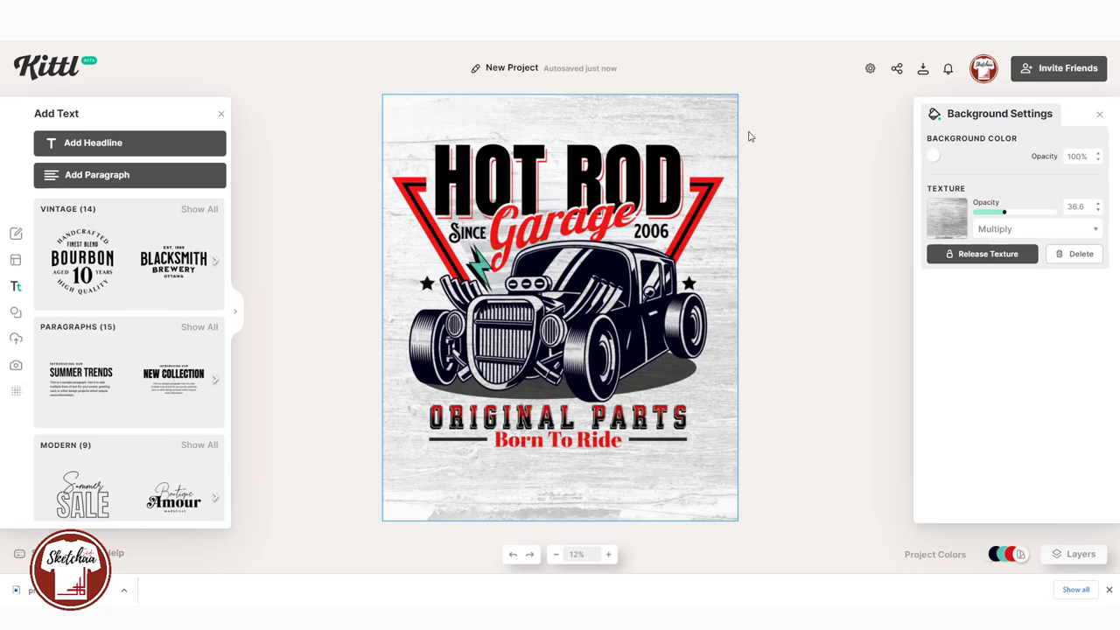
left_click(798, 178)
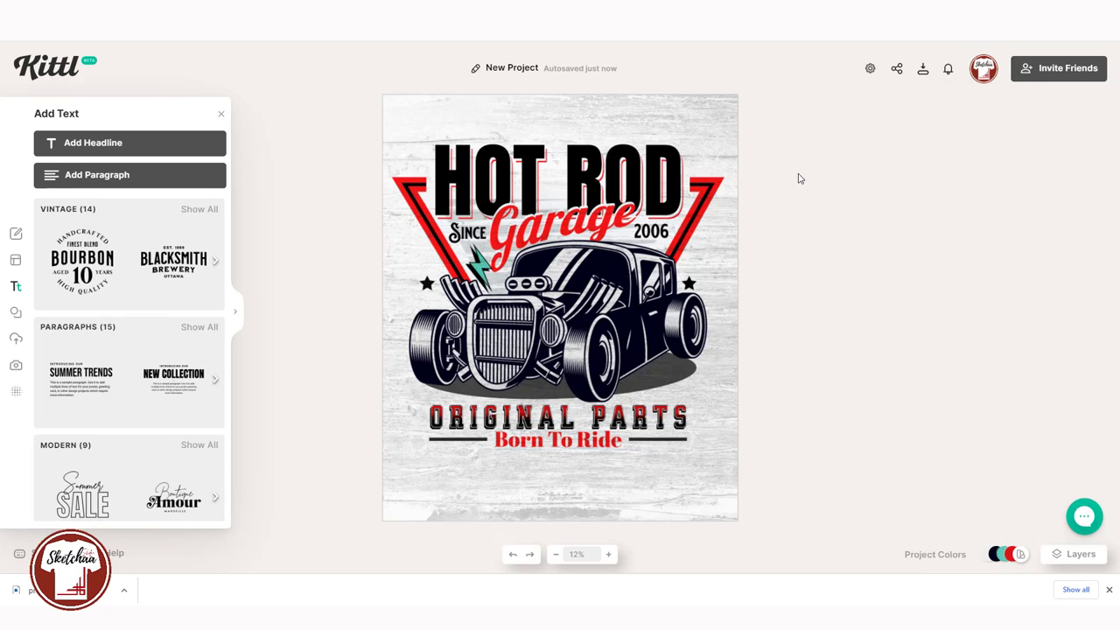
Download the design as SVG and PNG at 300 DPI with the background removed and quality optimized
left_click(922, 71)
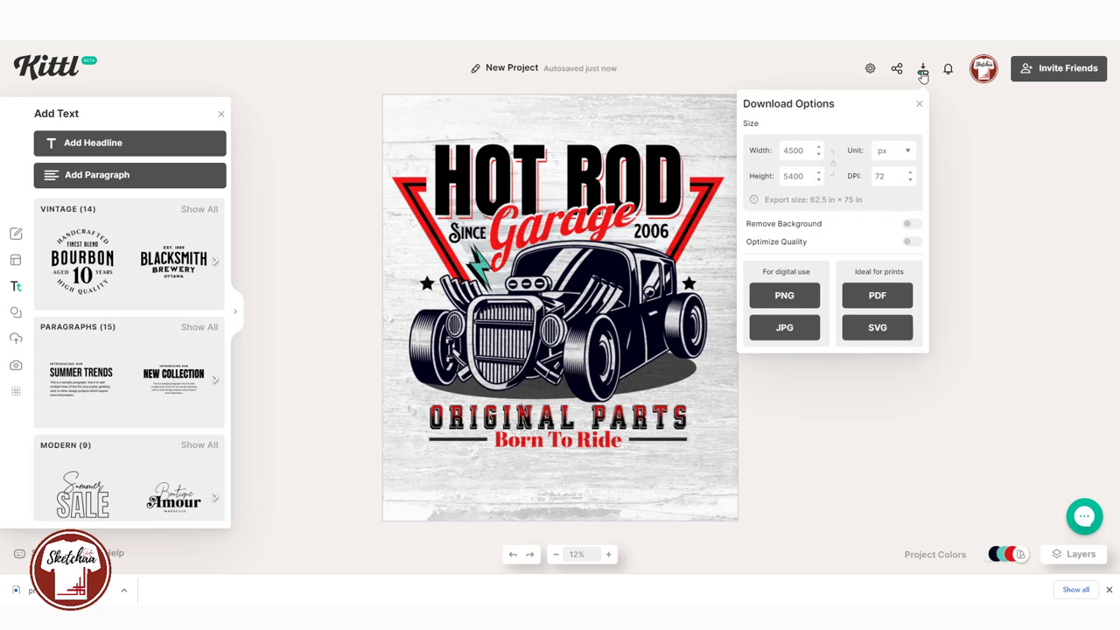
left_click(910, 241)
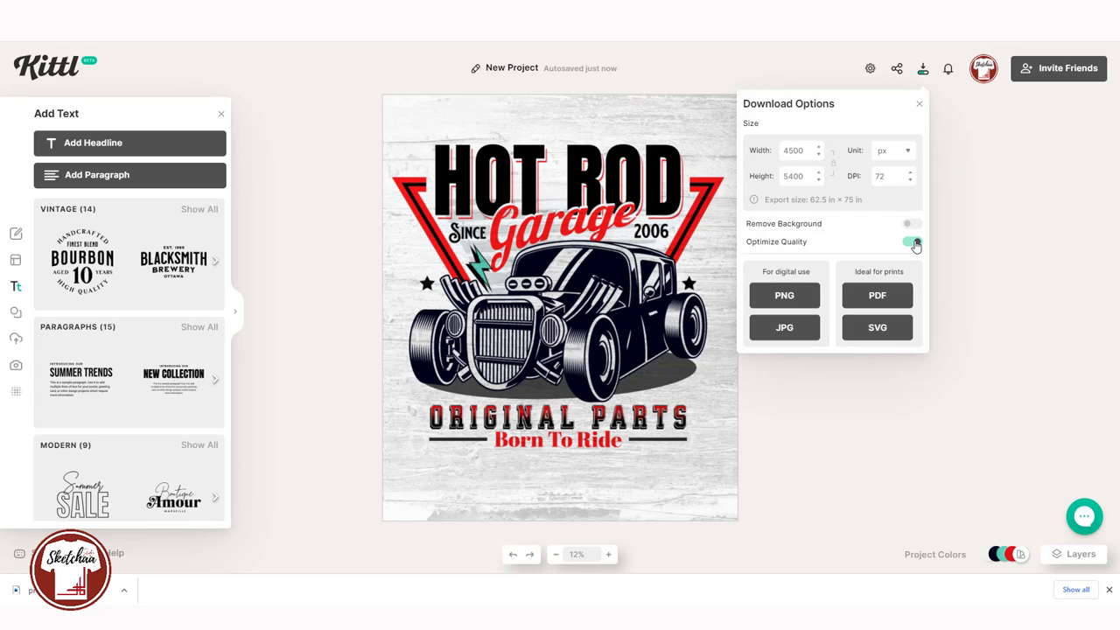
double_click(892, 178)
type("300")
left_click(912, 224)
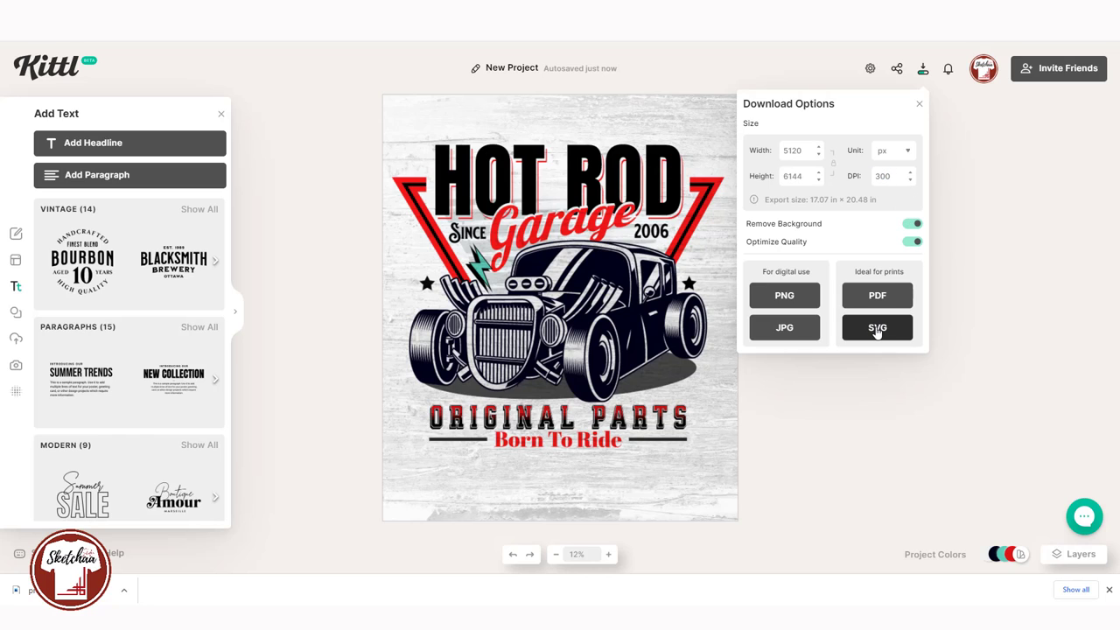
left_click(807, 302)
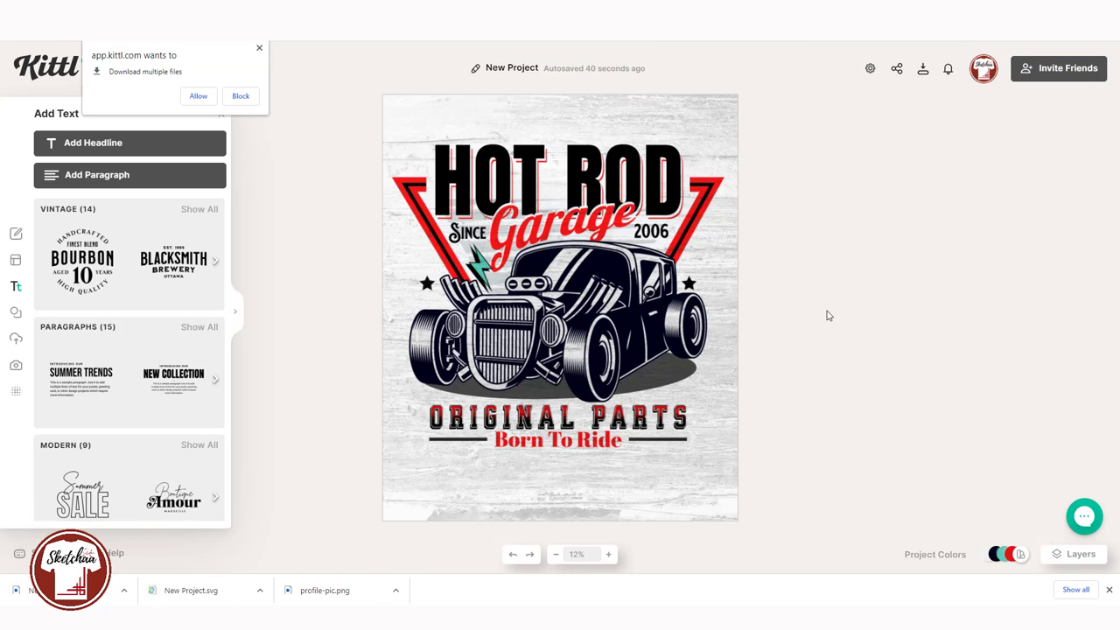
left_click(259, 48)
Select all the design elements and enlarge them to the full width of the artboard
left_click_drag(788, 143, 303, 412)
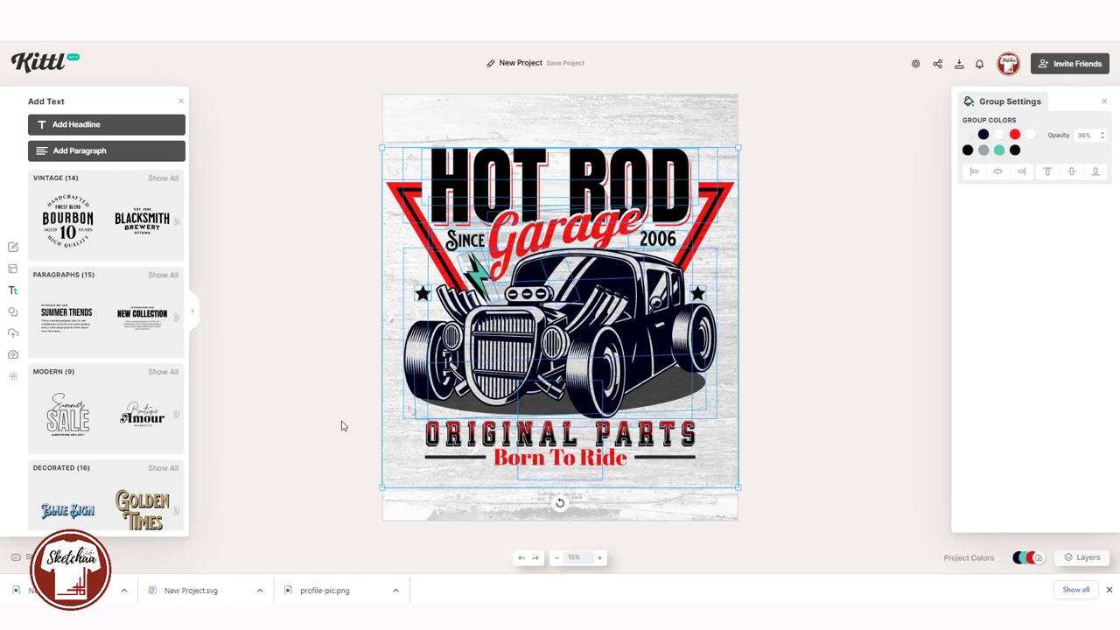
left_click(793, 496)
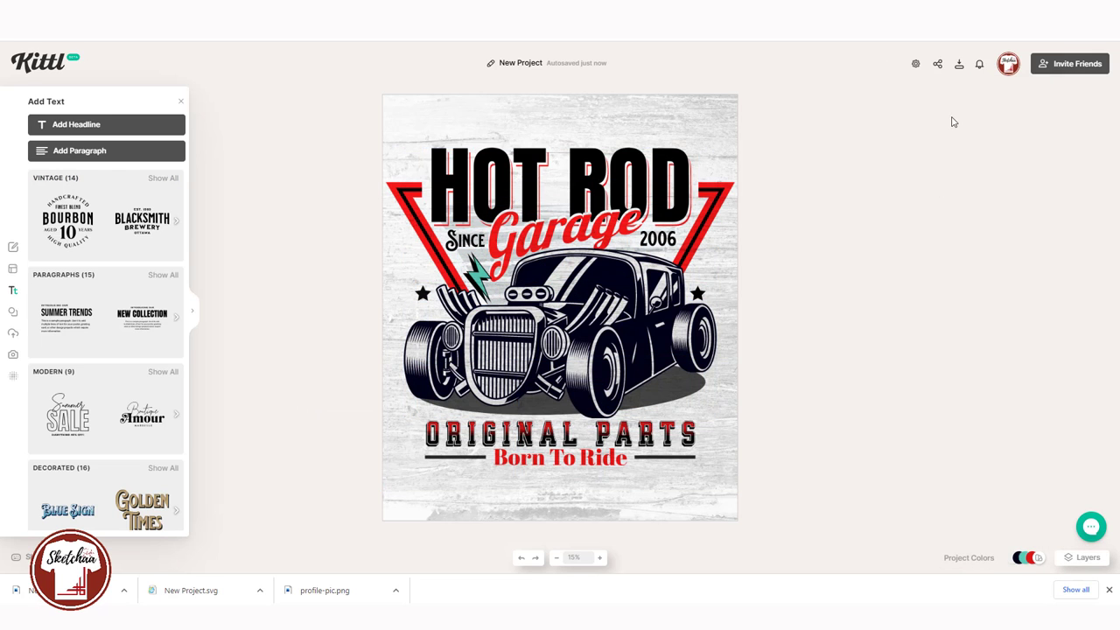
left_click_drag(773, 140, 844, 227)
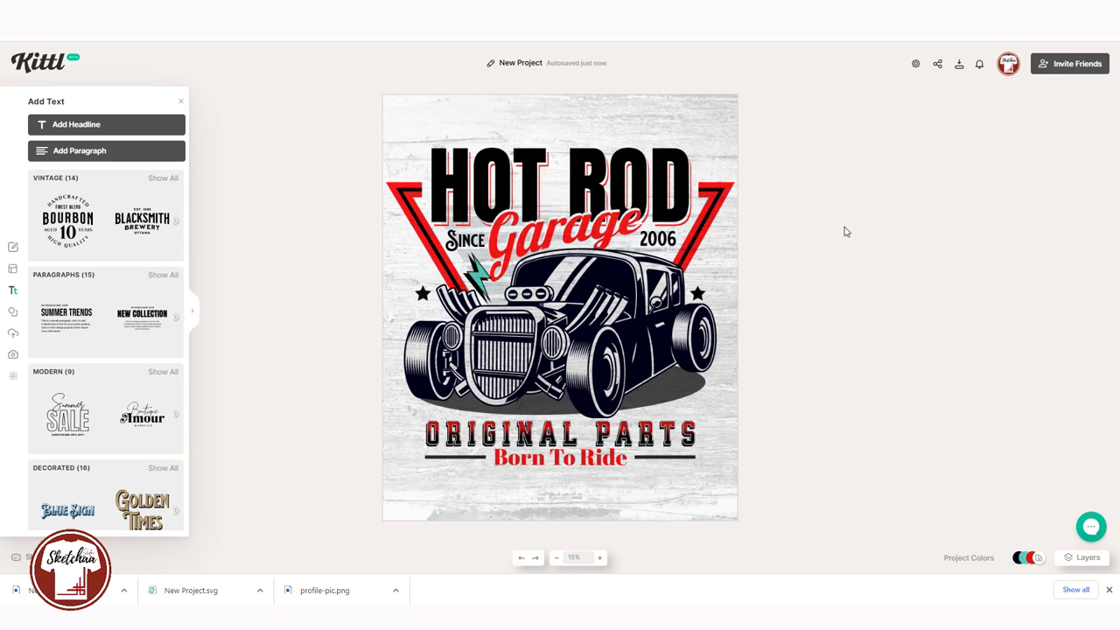